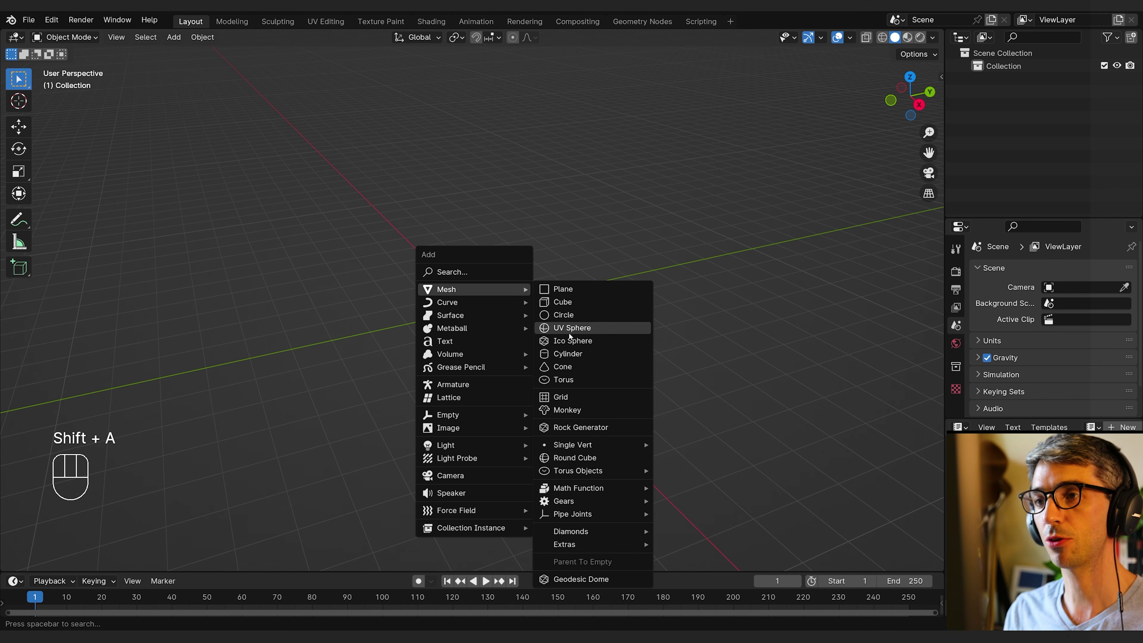
# Add a UV sphere mesh with 16 segments and 8 rings.
pyautogui.click(570, 331)
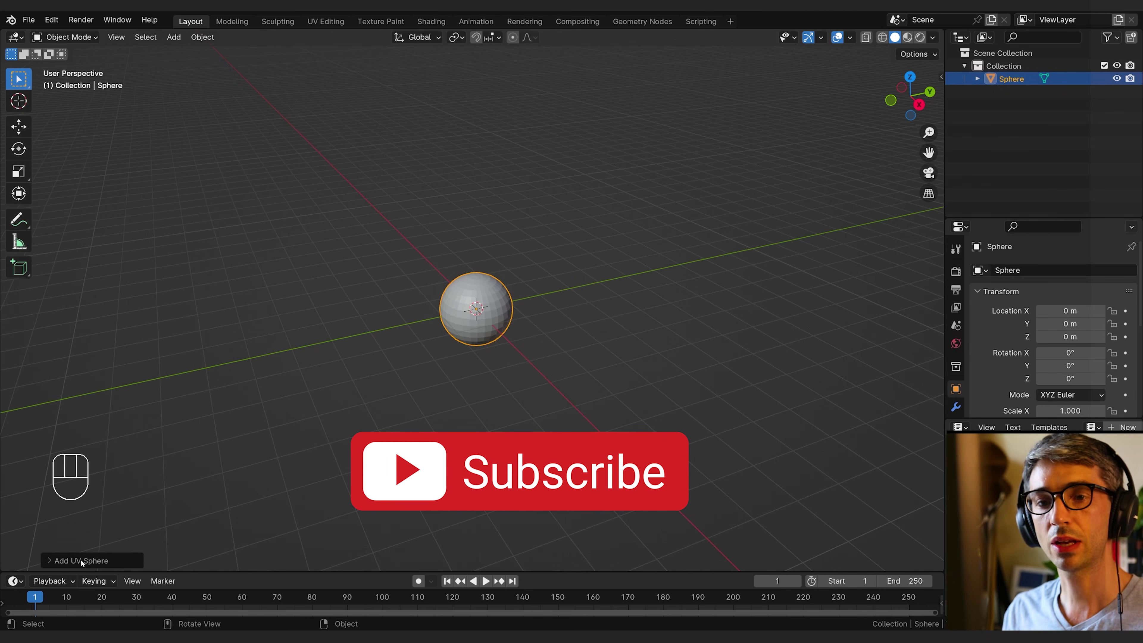
pyautogui.click(49, 561)
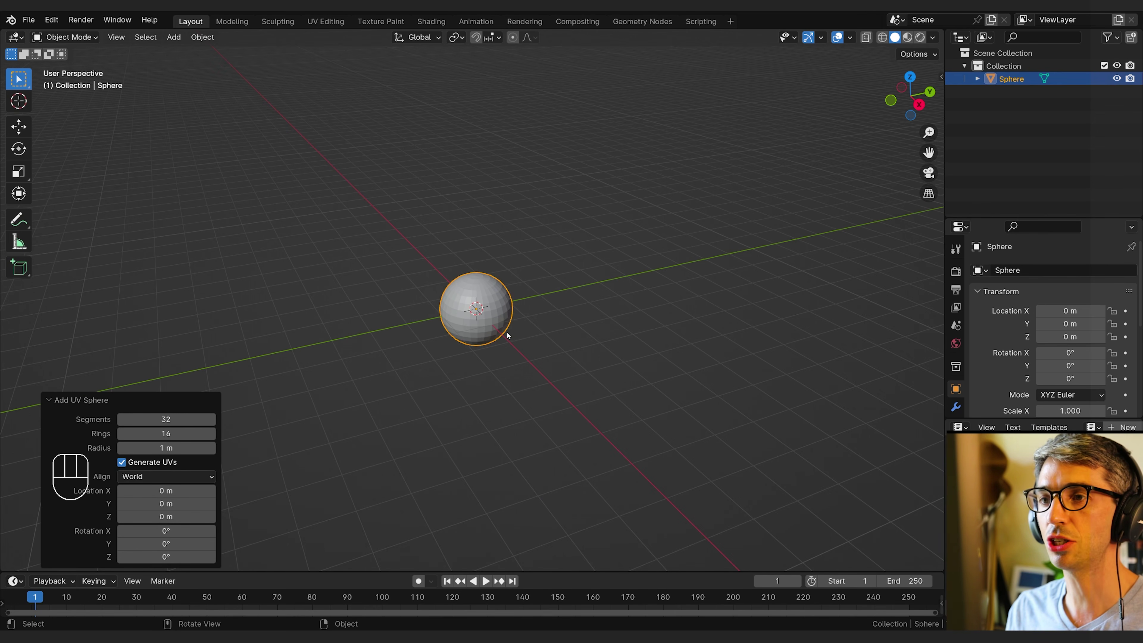
pyautogui.scroll(4, 456, 255)
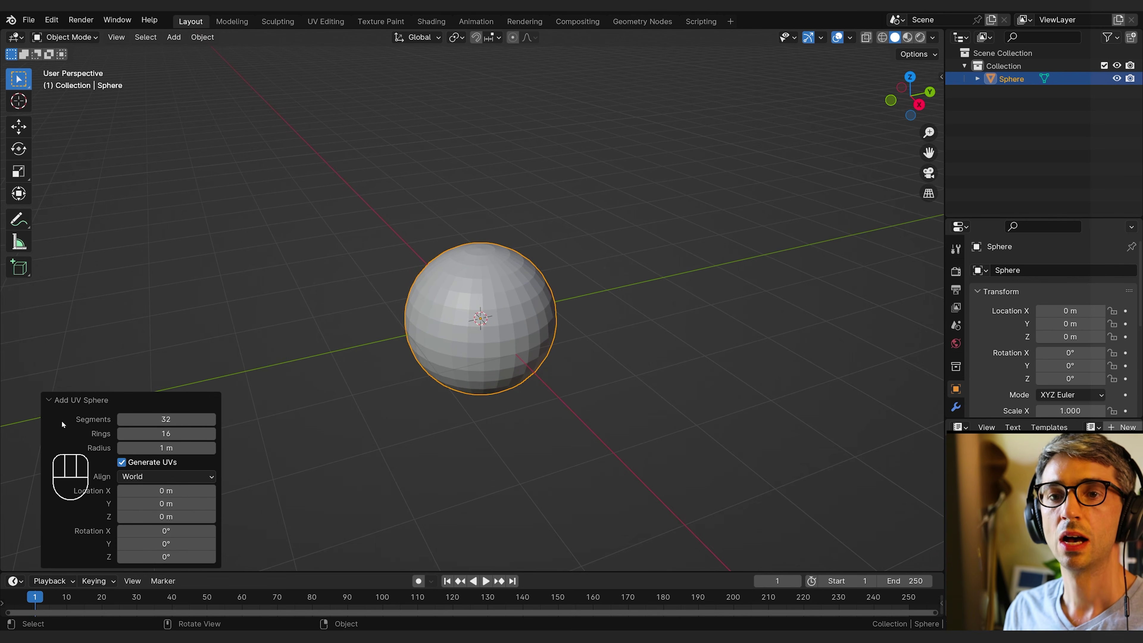
pyautogui.click(175, 420)
pyautogui.write('16')
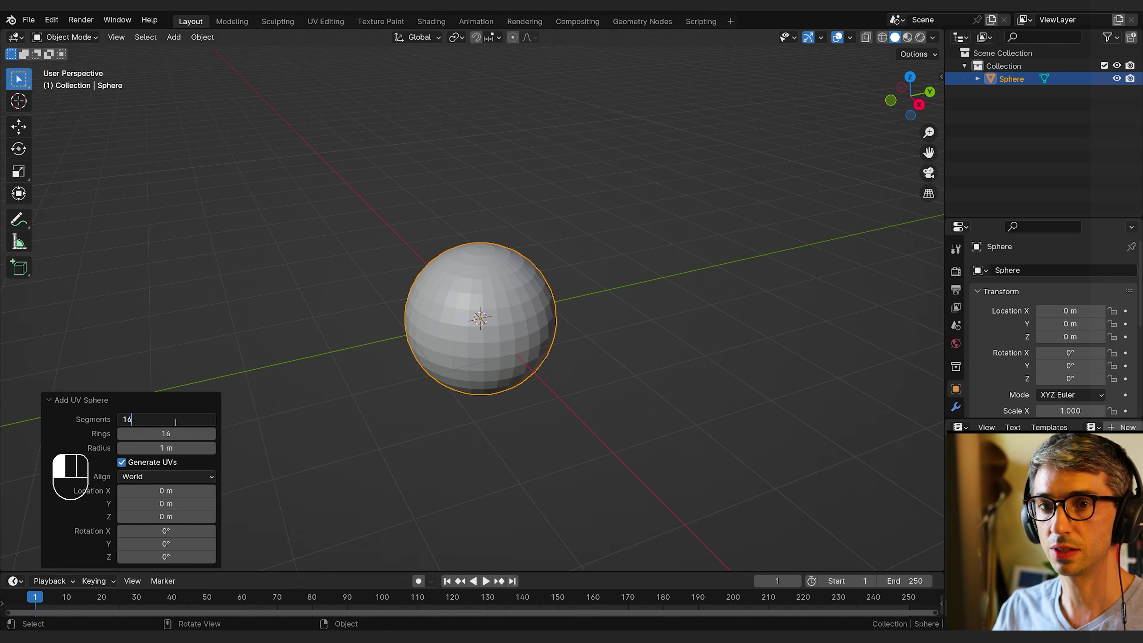
pyautogui.press('Return')
pyautogui.click(159, 433)
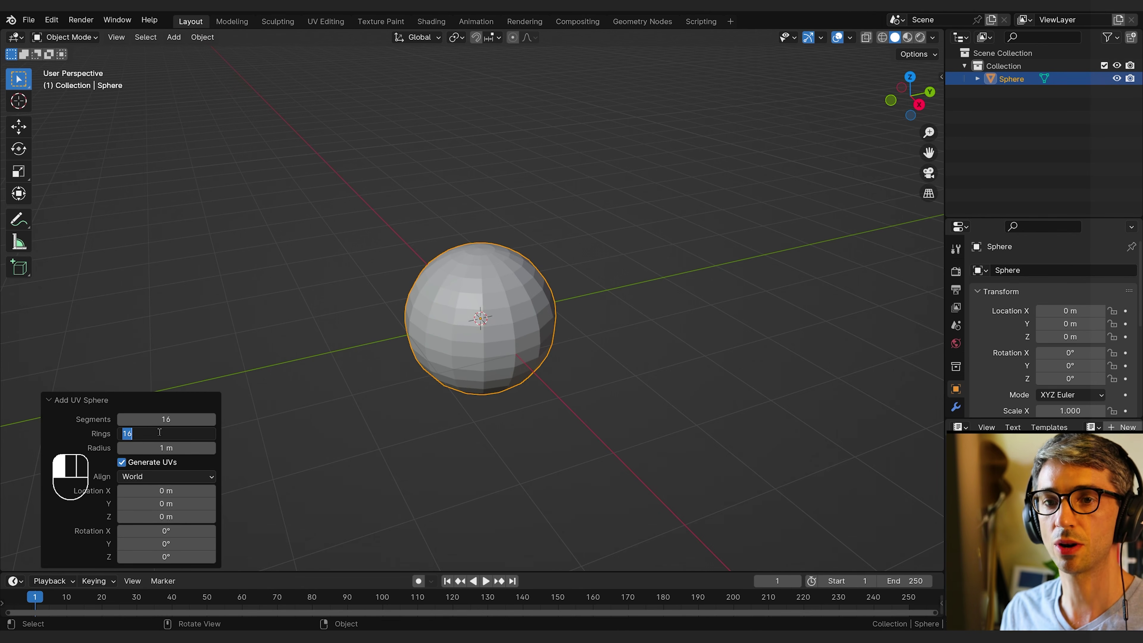
pyautogui.write('8')
pyautogui.press('Return')
pyautogui.click(654, 255)
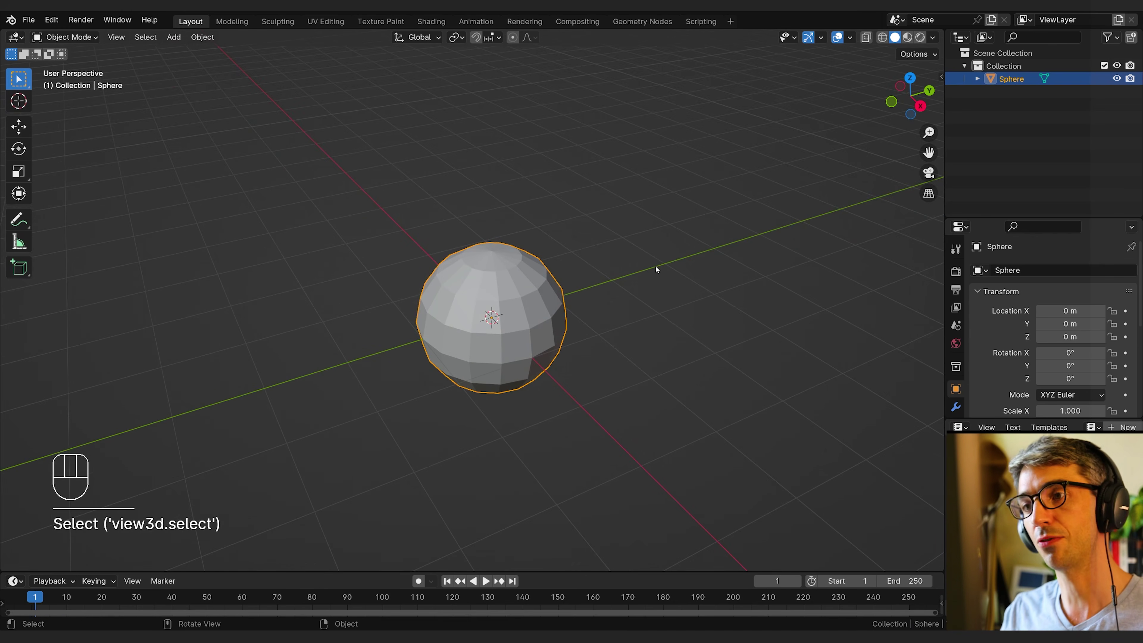
pyautogui.moveTo(585, 357); pyautogui.dragTo(600, 363, button='middle')
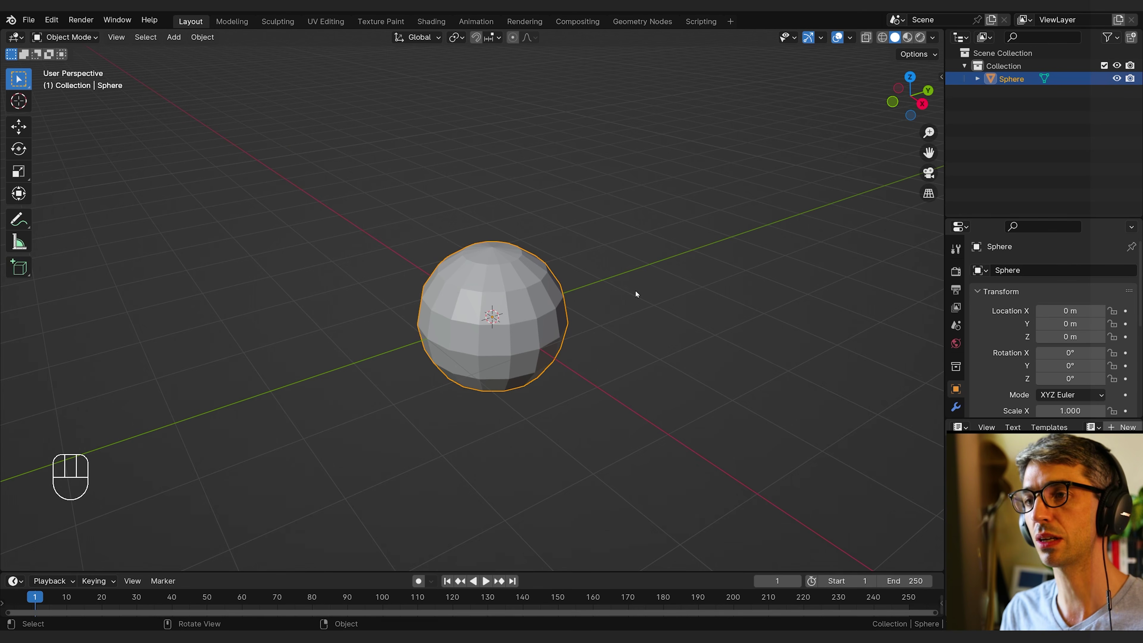
# Rotate all of the sphere's geometry 90° about the global Y axis in Edit Mode.
pyautogui.press('Tab')
pyautogui.moveTo(636, 310)
pyautogui.mouseDown(button='middle')
pyautogui.moveTo(673, 317)
pyautogui.moveTo(617, 311)
pyautogui.mouseUp(button='middle')
pyautogui.press('a')
pyautogui.press('r')
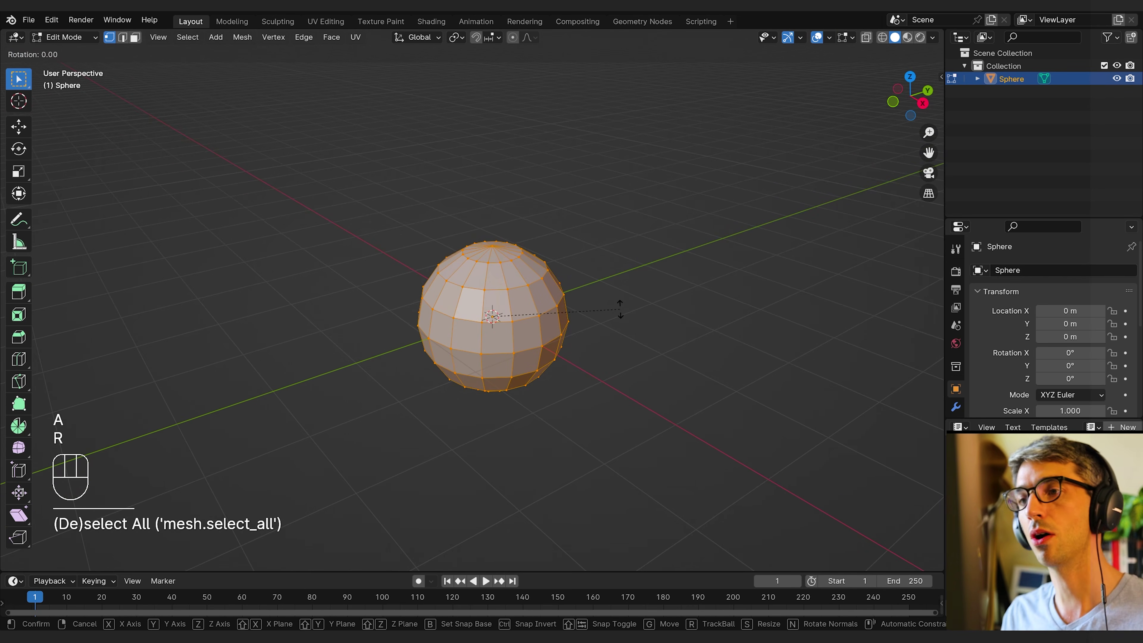
pyautogui.write('y')
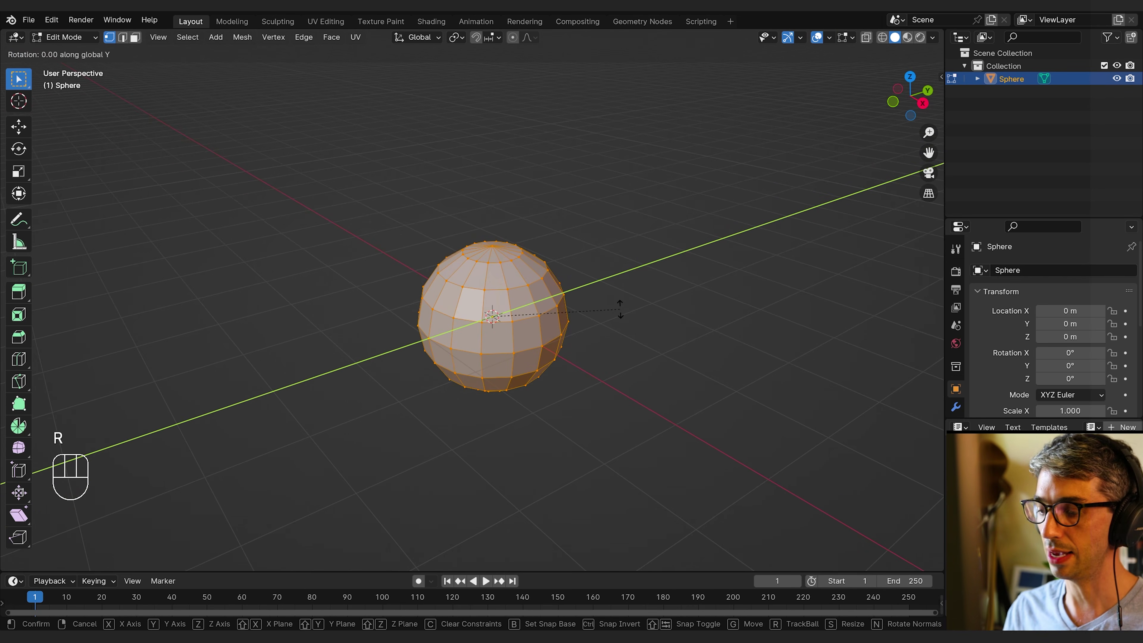
pyautogui.write('90')
pyautogui.press('Return')
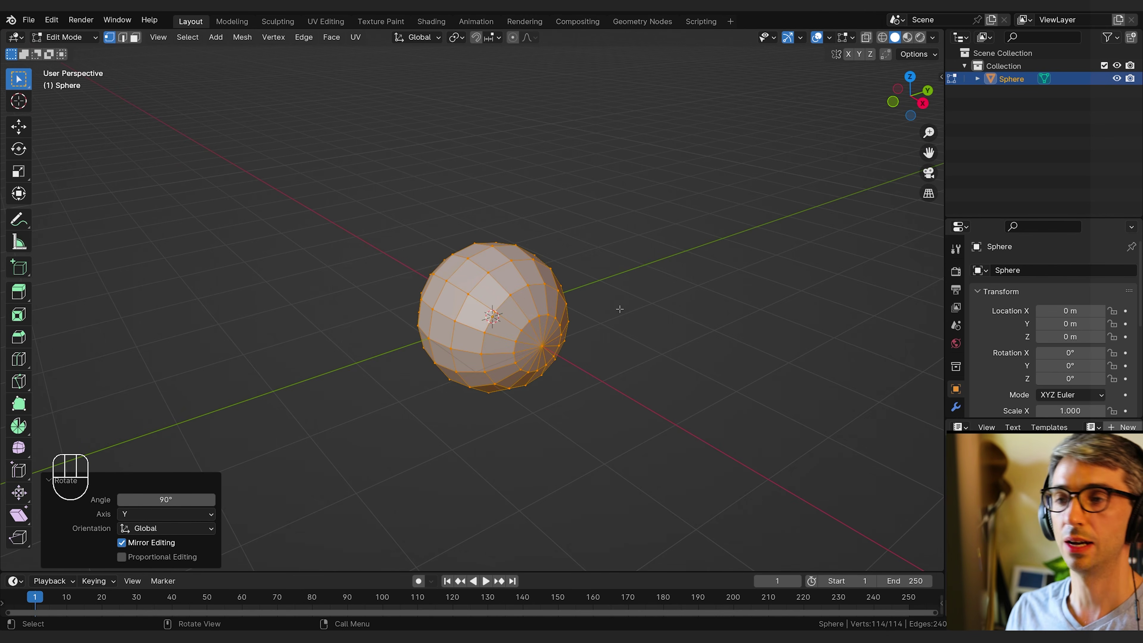
# Try out vertex, edge and face selection by selecting individual elements on the sphere's surface in each mode.
pyautogui.moveTo(619, 309); pyautogui.dragTo(614, 336, button='middle')
pyautogui.scroll(1, 594, 346)
pyautogui.moveTo(623, 353); pyautogui.dragTo(615, 355, button='middle')
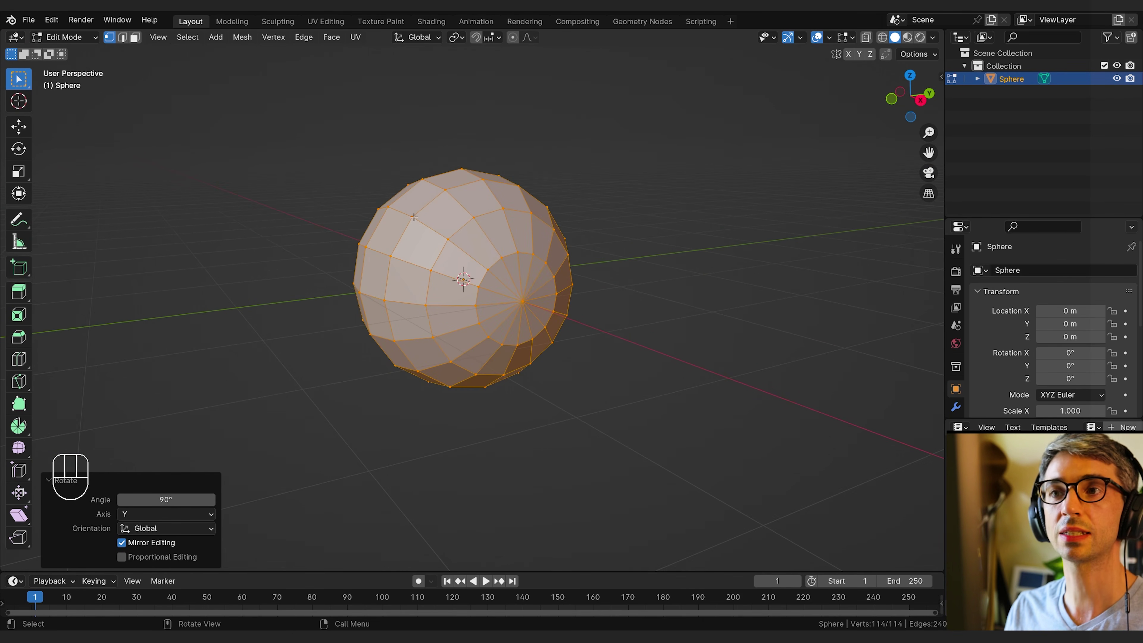
pyautogui.click(448, 239)
pyautogui.click(123, 38)
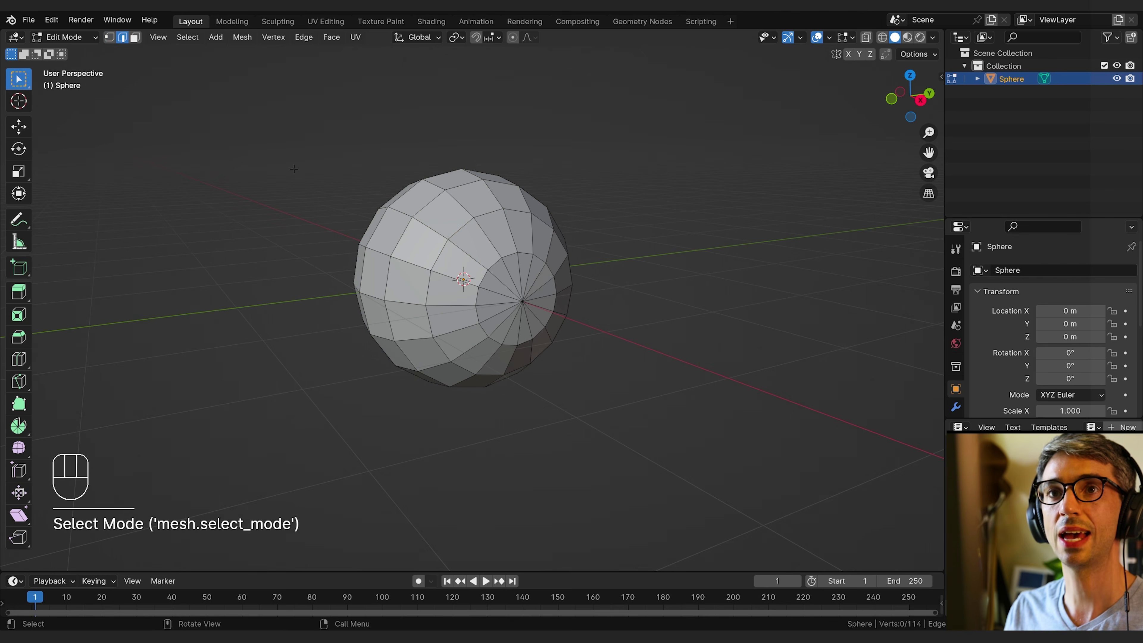
pyautogui.click(460, 227)
pyautogui.press('3')
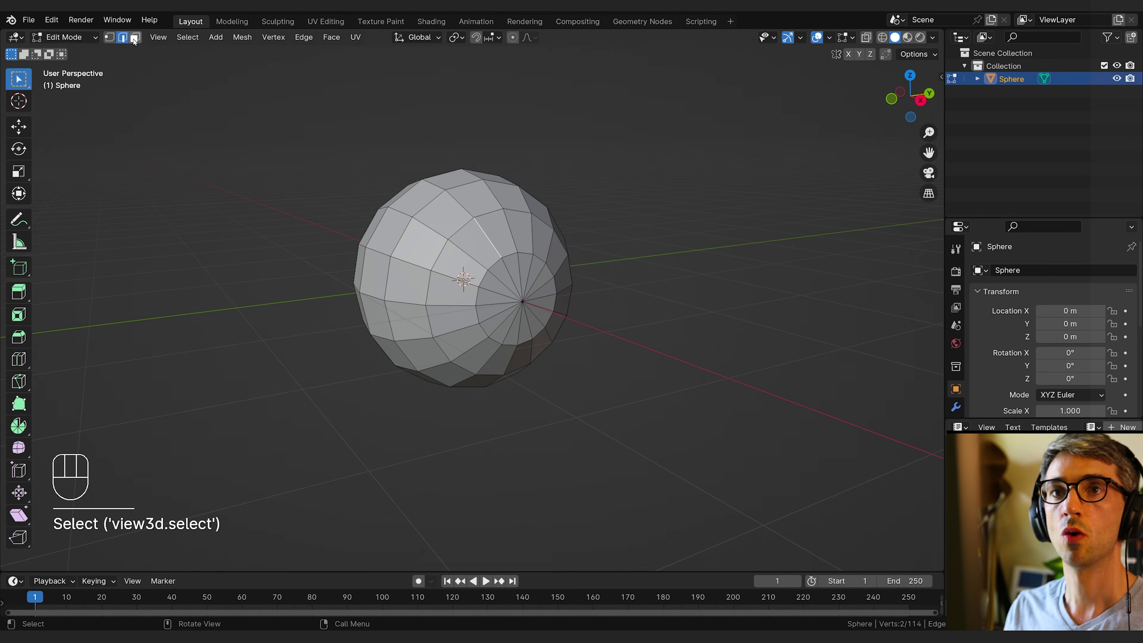
pyautogui.click(421, 244)
pyautogui.click(474, 244)
pyautogui.click(496, 233)
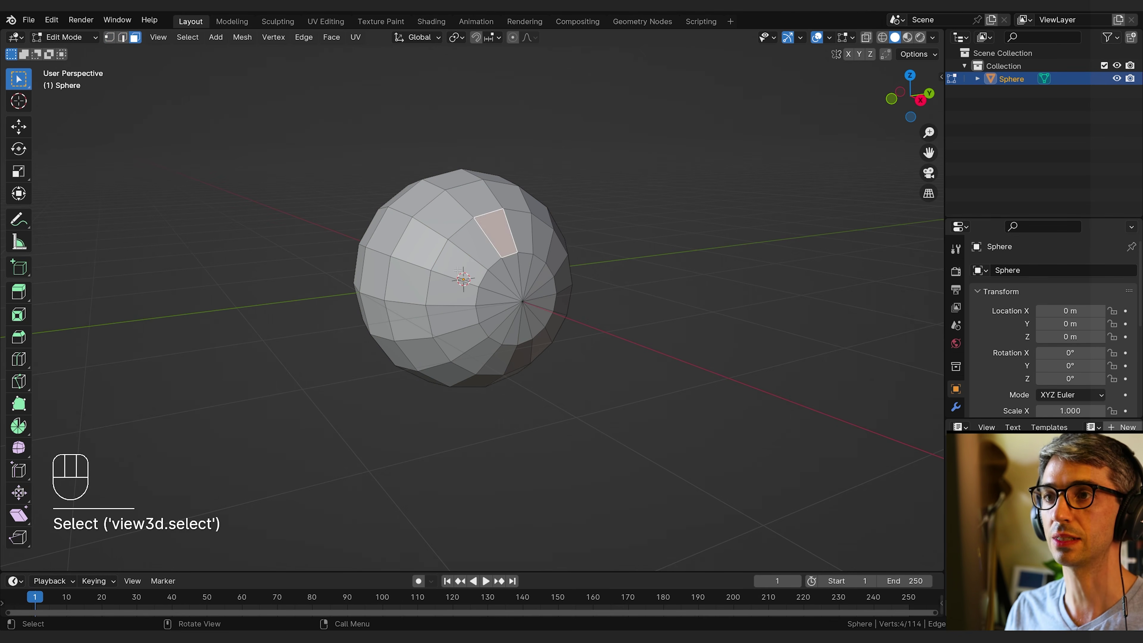
pyautogui.click(408, 281)
# Cycle the selection mode repeatedly through vertex, edge and face while keeping the single face selected.
pyautogui.press('1')
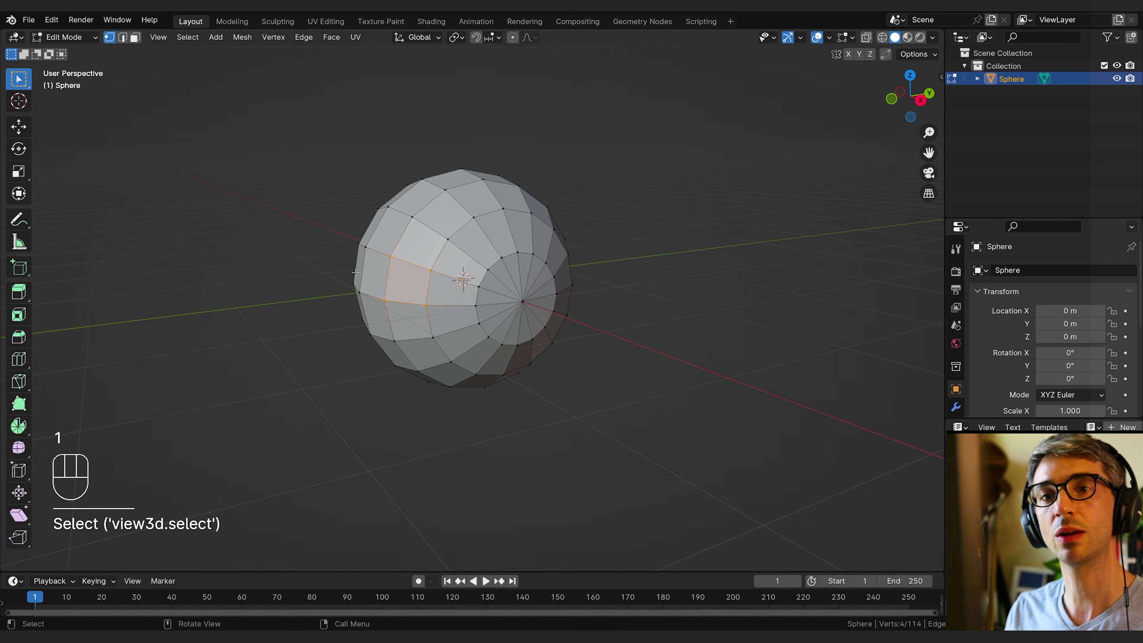
pyautogui.press('2')
pyautogui.press('3')
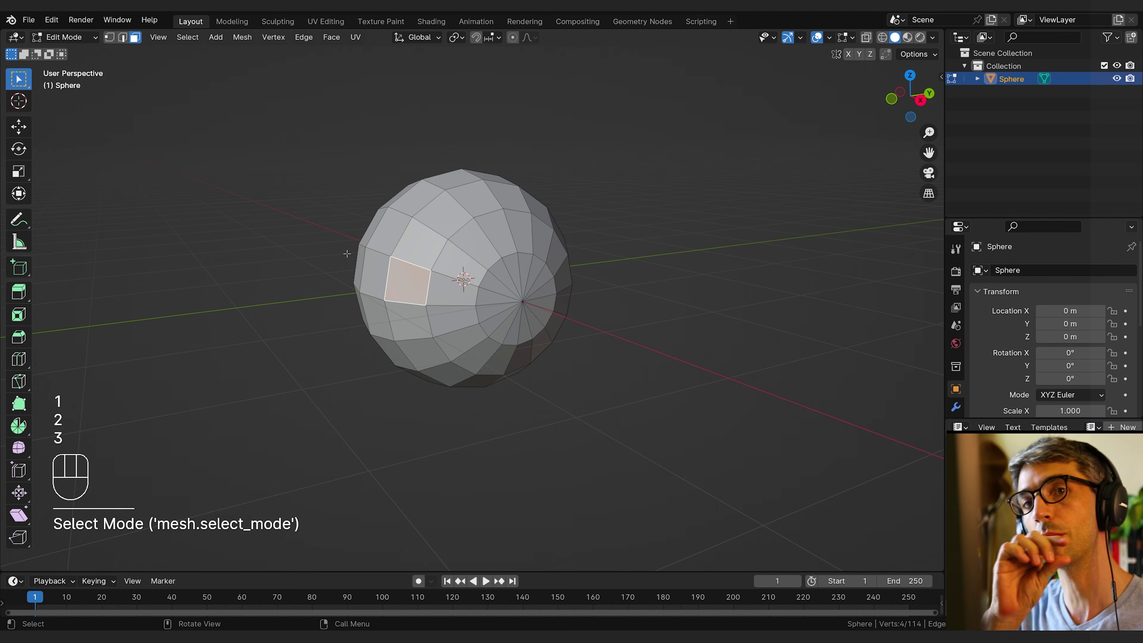
pyautogui.press('1')
pyautogui.press('2')
pyautogui.press('3')
pyautogui.press('1')
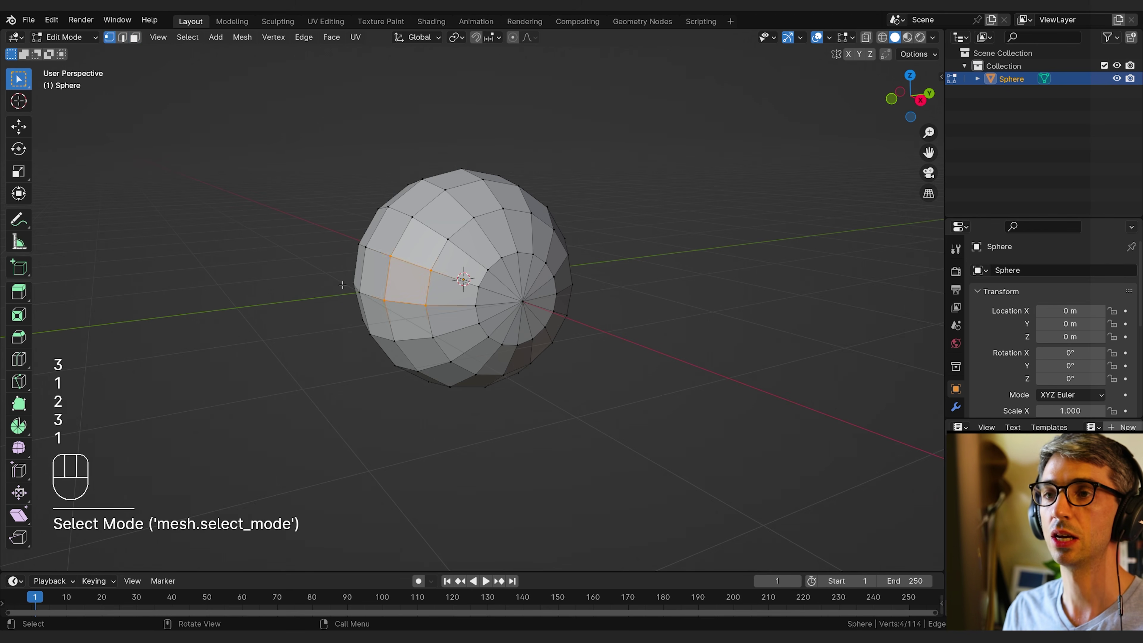
pyautogui.press('2')
pyautogui.press('3')
# Delete the pole vertex where the triangles meet on the sphere's positive X side.
pyautogui.moveTo(502, 350); pyautogui.dragTo(557, 334, button='middle')
pyautogui.press('1')
pyautogui.scroll(4, 556, 335)
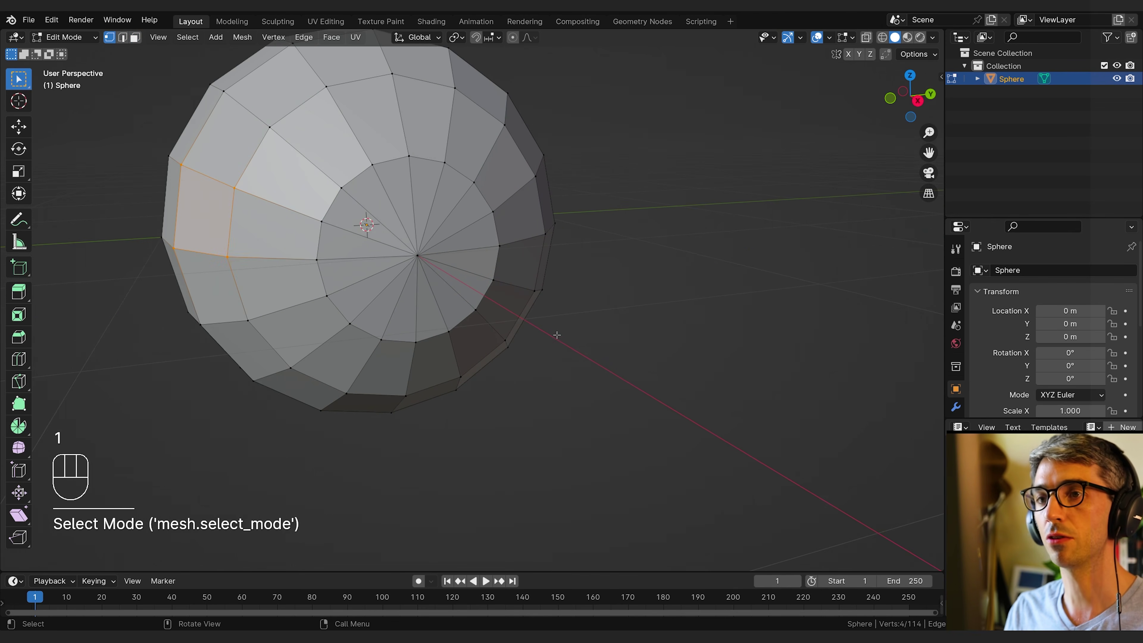
pyautogui.click(419, 269)
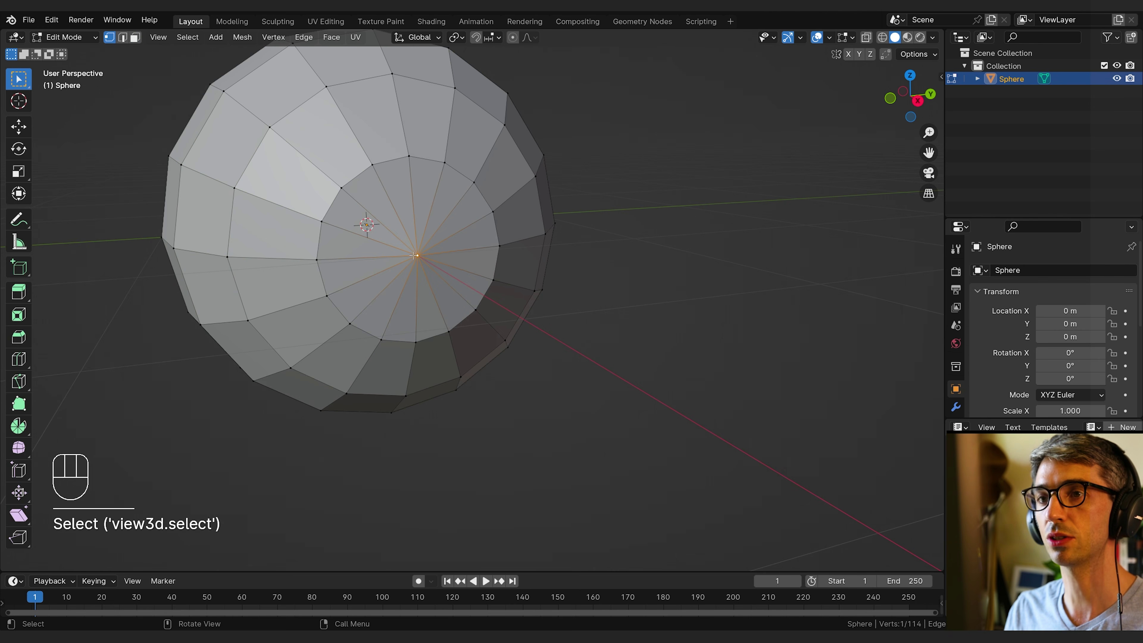
pyautogui.press('x')
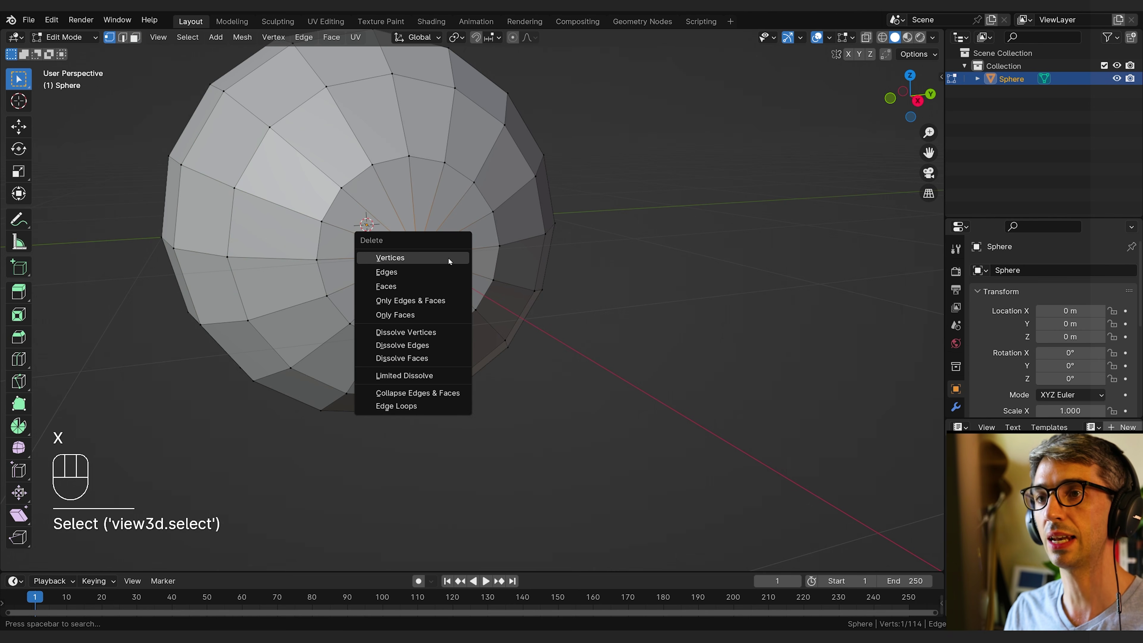
pyautogui.click(385, 258)
# Select the edges around the sphere's opening one by one in edge mode and clear the selection.
pyautogui.moveTo(450, 288); pyautogui.dragTo(404, 210, button='middle')
pyautogui.press('2')
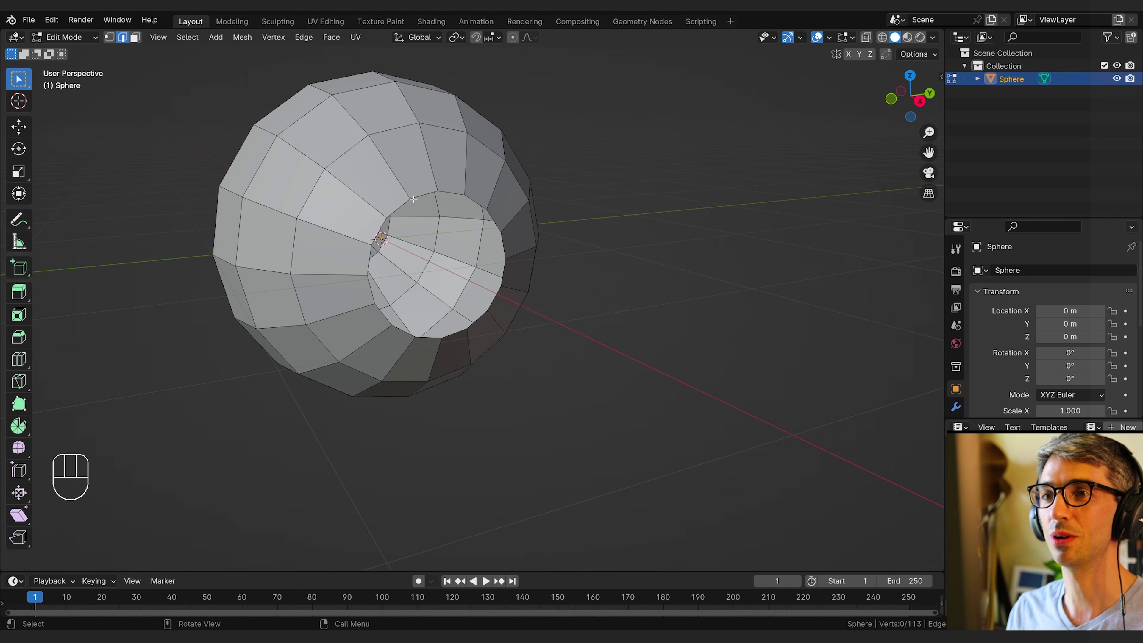
pyautogui.click(416, 196)
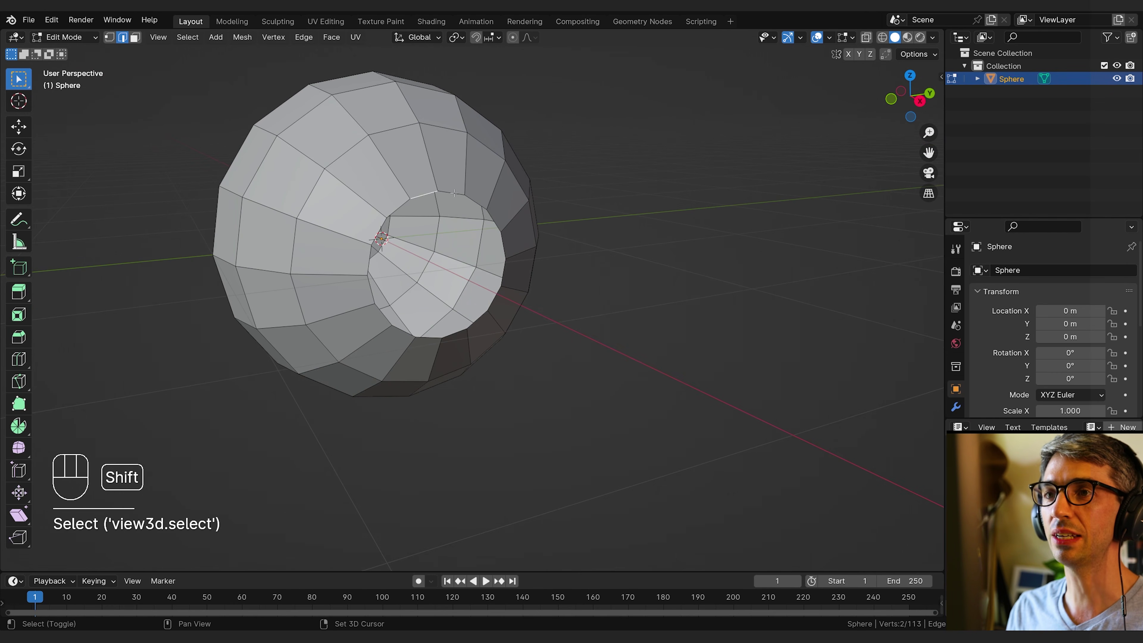
pyautogui.keyDown('shift'); pyautogui.click(476, 202); pyautogui.keyUp('shift')
pyautogui.keyDown('shift'); pyautogui.click(497, 223); pyautogui.keyUp('shift')
pyautogui.keyDown('shift'); pyautogui.click(504, 244); pyautogui.keyUp('shift')
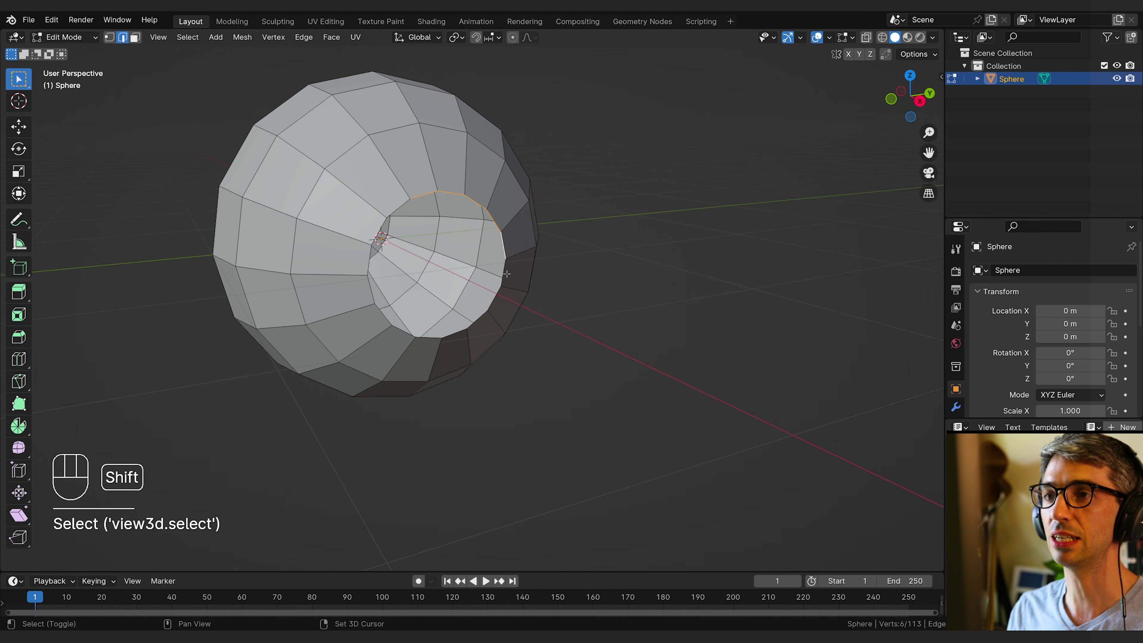
pyautogui.keyDown('shift'); pyautogui.click(503, 273); pyautogui.keyUp('shift')
pyautogui.keyDown('shift'); pyautogui.click(498, 293); pyautogui.keyUp('shift')
pyautogui.keyDown('shift'); pyautogui.click(483, 315); pyautogui.keyUp('shift')
pyautogui.keyDown('shift'); pyautogui.click(454, 333); pyautogui.keyUp('shift')
pyautogui.keyDown('shift'); pyautogui.click(430, 337); pyautogui.keyUp('shift')
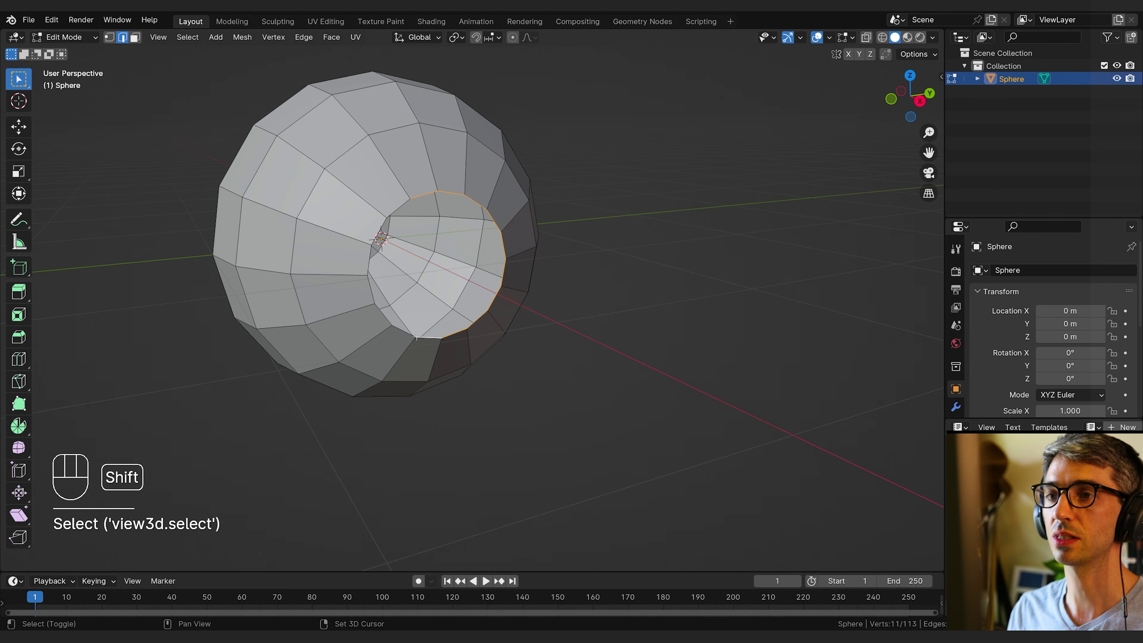
pyautogui.keyDown('shift'); pyautogui.click(405, 332); pyautogui.keyUp('shift')
pyautogui.keyDown('shift'); pyautogui.click(382, 315); pyautogui.keyUp('shift')
pyautogui.keyDown('shift'); pyautogui.click(368, 289); pyautogui.keyUp('shift')
pyautogui.keyDown('shift'); pyautogui.click(368, 270); pyautogui.keyUp('shift')
pyautogui.keyDown('shift'); pyautogui.click(376, 232); pyautogui.keyUp('shift')
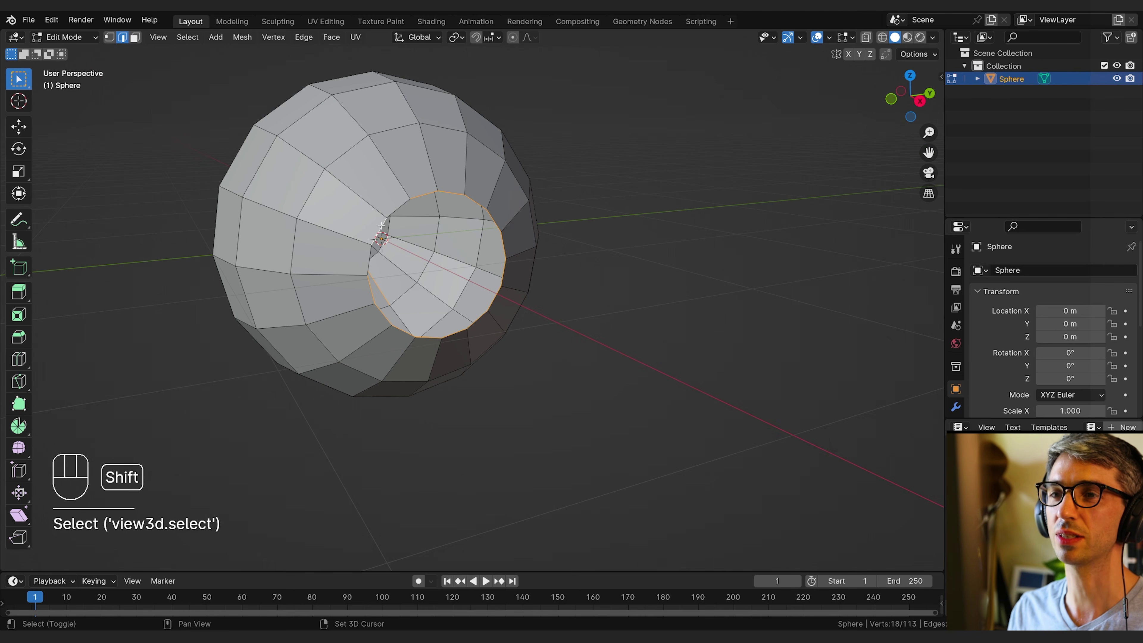
pyautogui.keyDown('shift'); pyautogui.click(407, 242); pyautogui.keyUp('shift')
pyautogui.moveTo(409, 245); pyautogui.dragTo(474, 266, button='middle')
pyautogui.hotkey('alt', 'a')
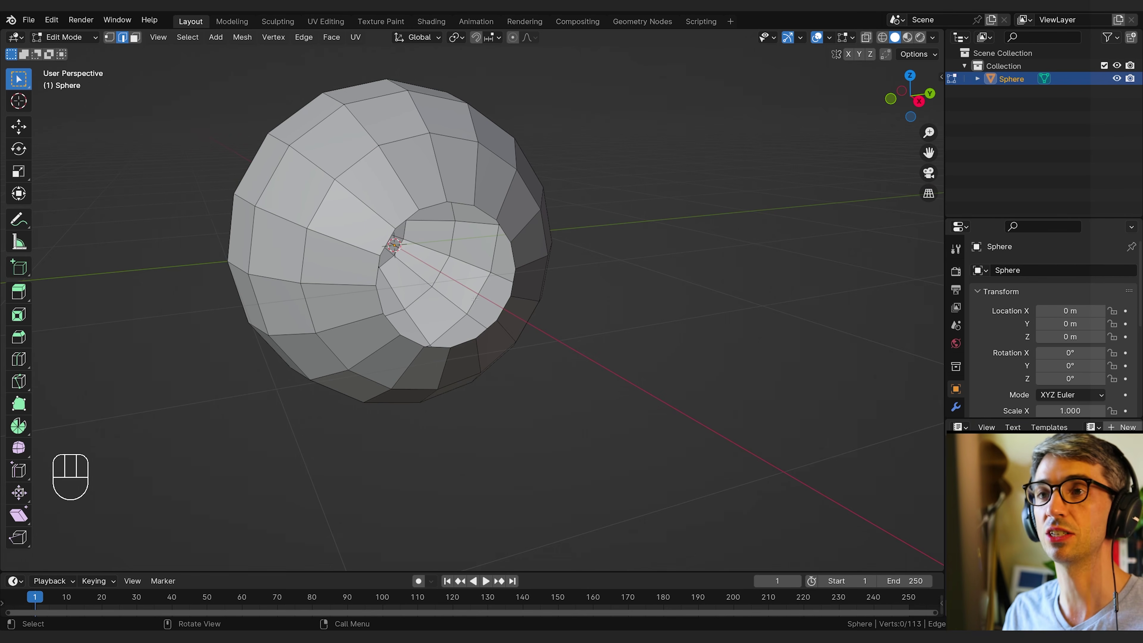
# Try loop selection on the opening's border edges, the ring of faces around it and a strip of faces running between the poles.
pyautogui.press('alt')
pyautogui.keyDown('alt'); pyautogui.click(436, 204); pyautogui.keyUp('alt')
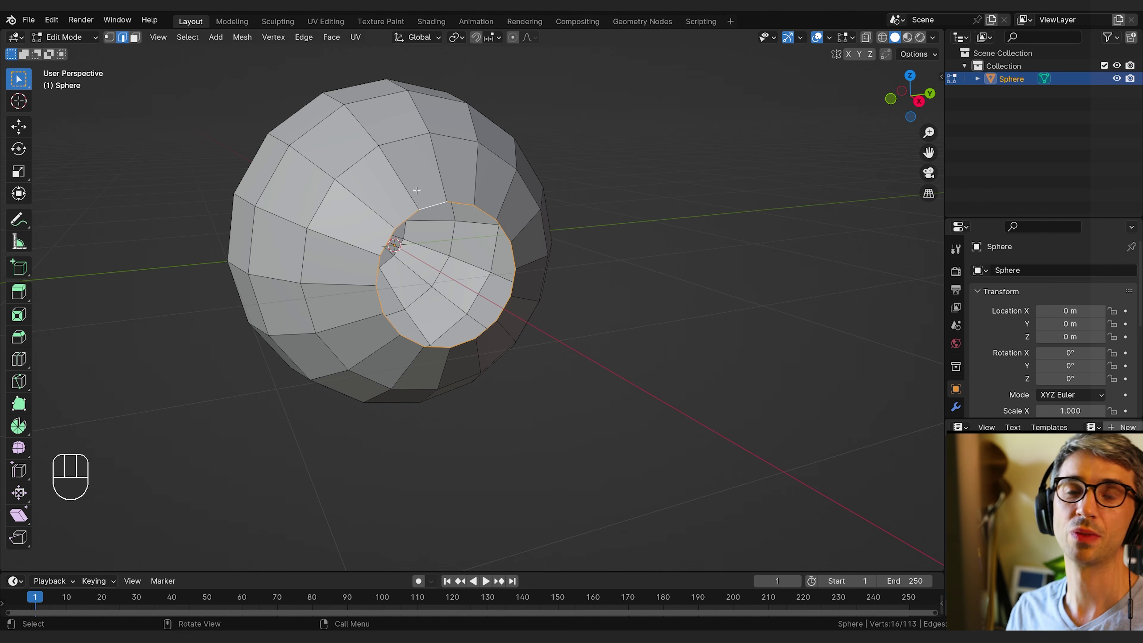
pyautogui.click(135, 37)
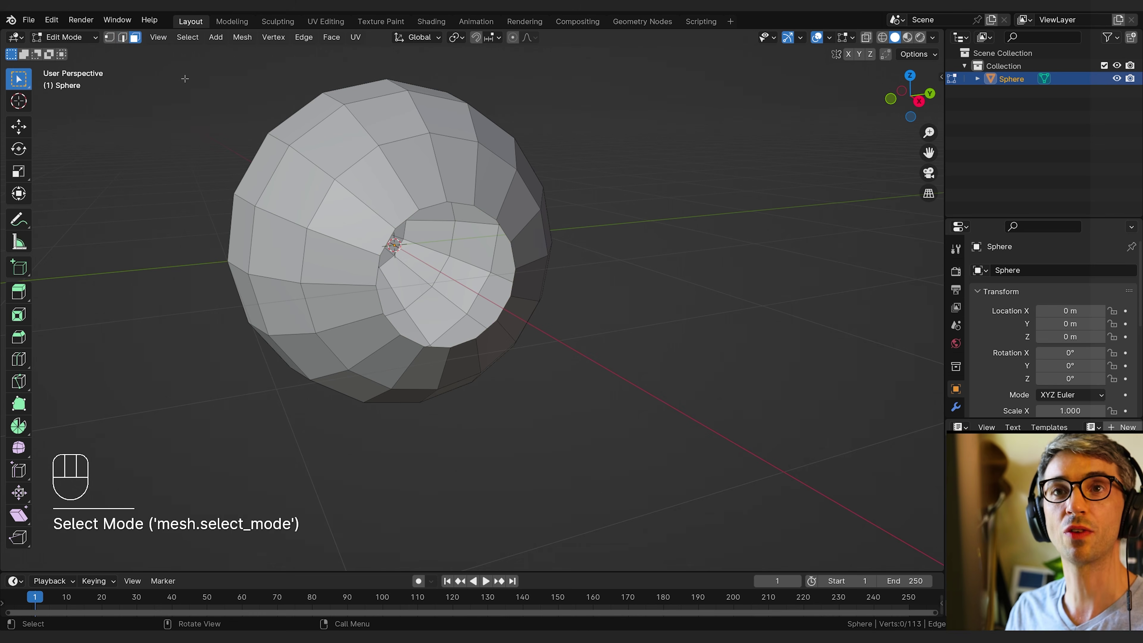
pyautogui.keyDown('alt'); pyautogui.click(348, 243); pyautogui.keyUp('alt')
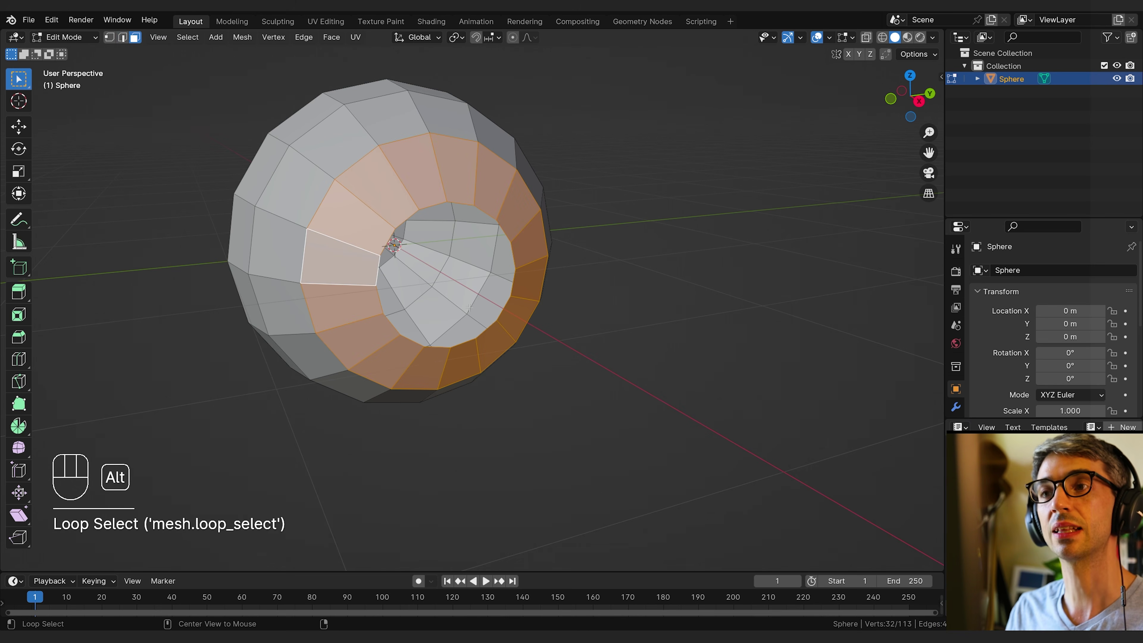
pyautogui.keyDown('alt'); pyautogui.click(307, 272); pyautogui.keyUp('alt')
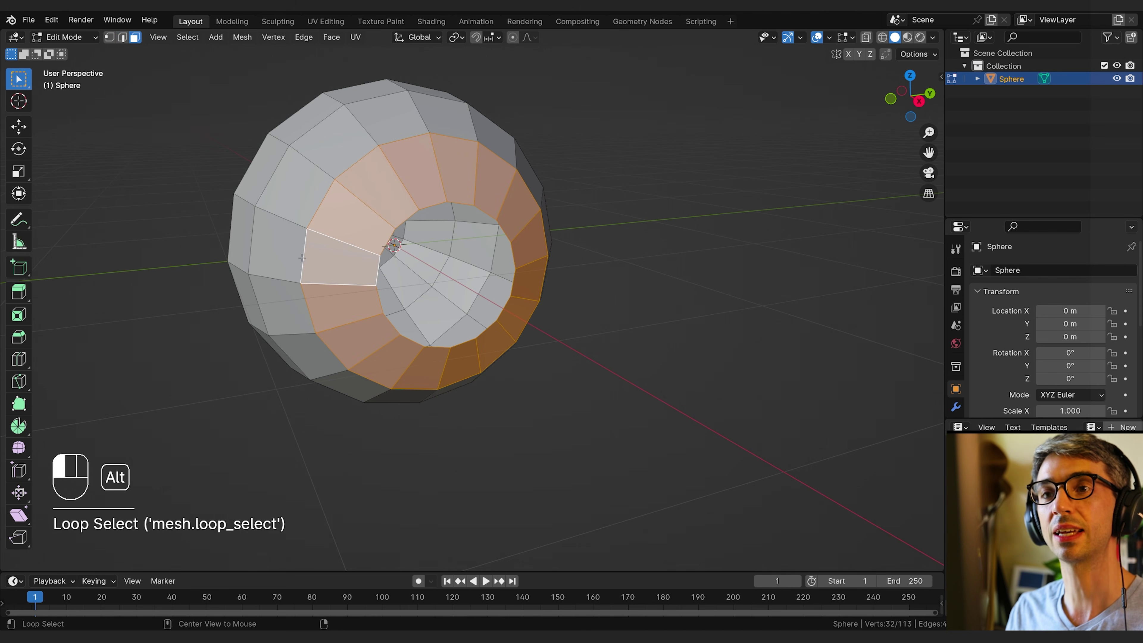
pyautogui.moveTo(307, 272); pyautogui.dragTo(464, 257, button='middle')
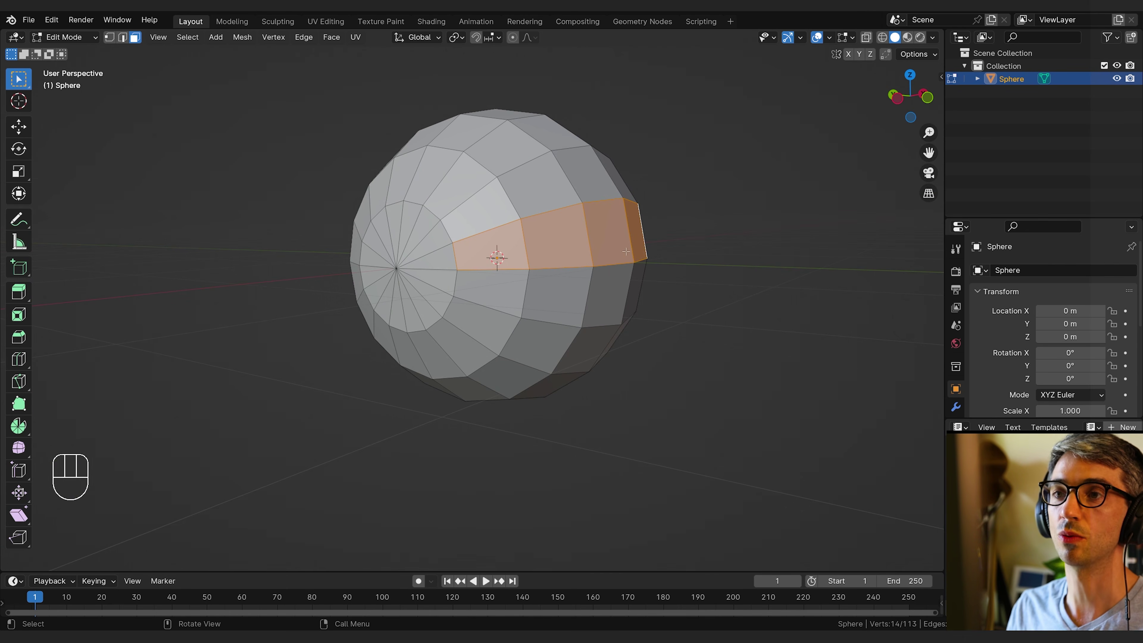
pyautogui.moveTo(626, 251); pyautogui.dragTo(490, 281, button='middle')
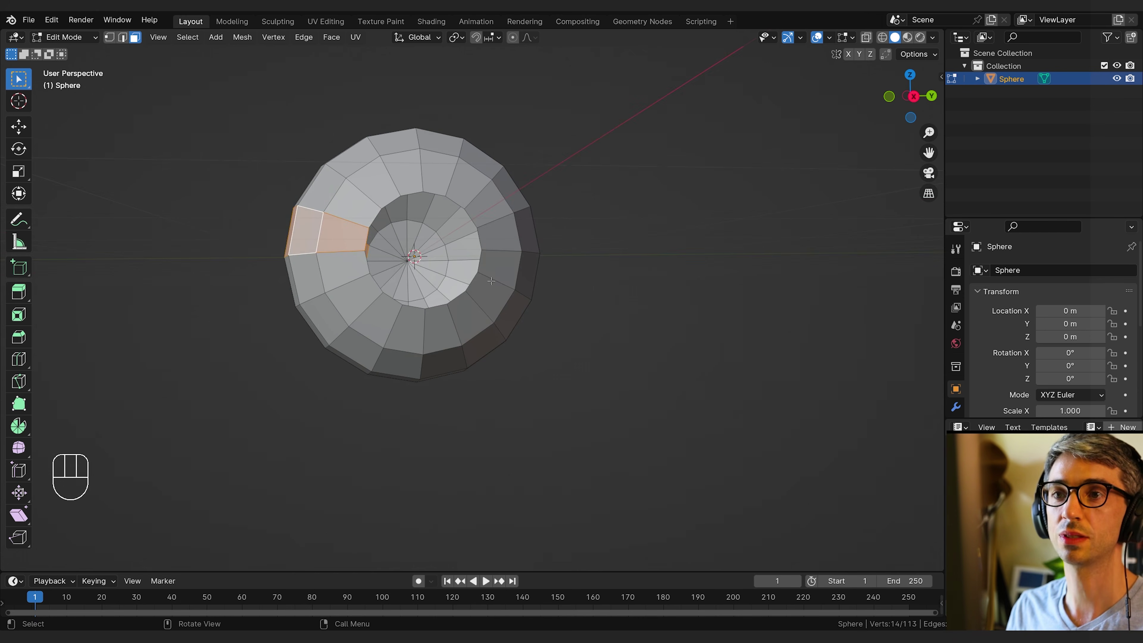
# Select the border edge loop of the sphere's opening in edge mode.
pyautogui.press('2')
pyautogui.keyDown('alt'); pyautogui.click(374, 220); pyautogui.keyUp('alt')
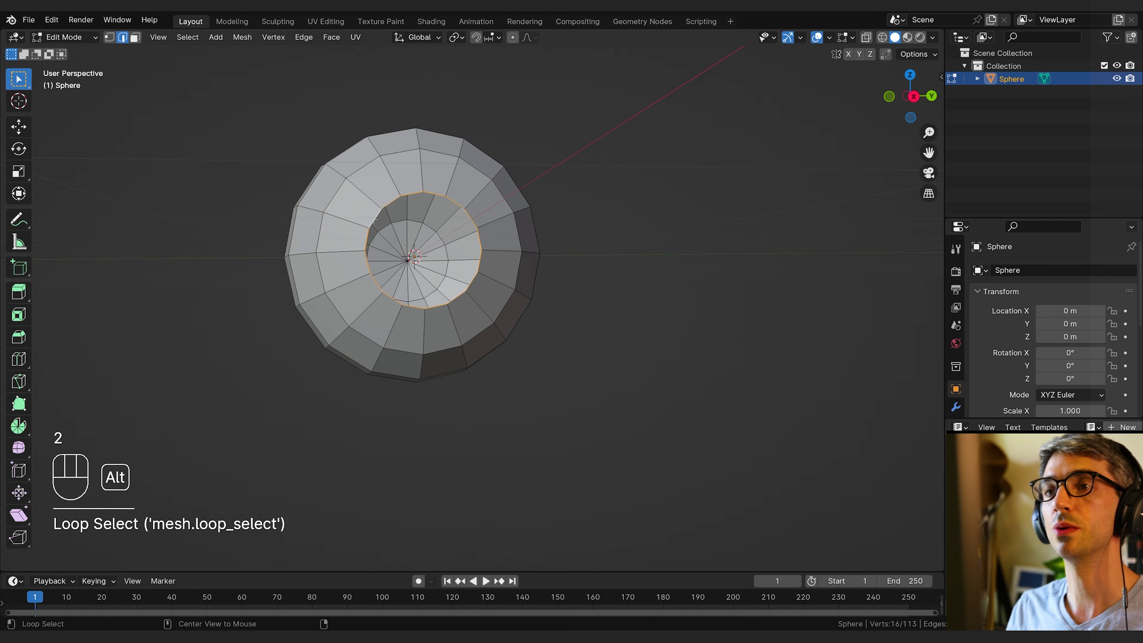
pyautogui.scroll(1, 513, 236)
pyautogui.moveTo(512, 236); pyautogui.dragTo(546, 275, button='middle')
pyautogui.scroll(1, 536, 250)
pyautogui.moveTo(546, 275); pyautogui.dragTo(587, 317, button='middle')
pyautogui.moveTo(660, 325); pyautogui.dragTo(656, 323, button='middle')
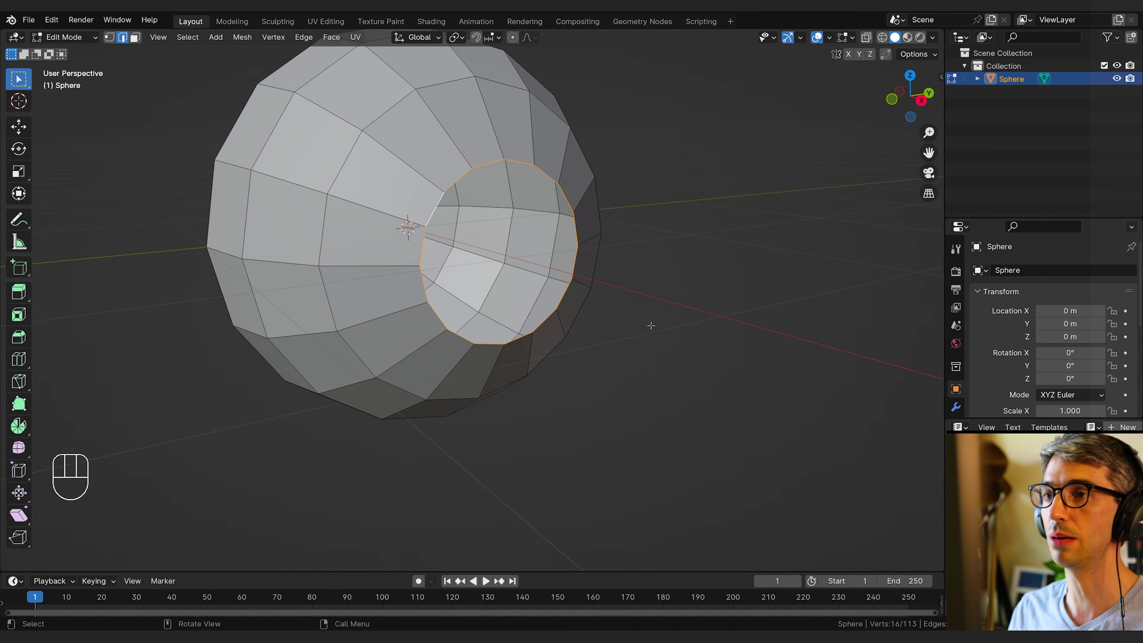
# Look through the mesh commands and search the operators for "extru" to review the available extrude variants.
pyautogui.click(242, 41)
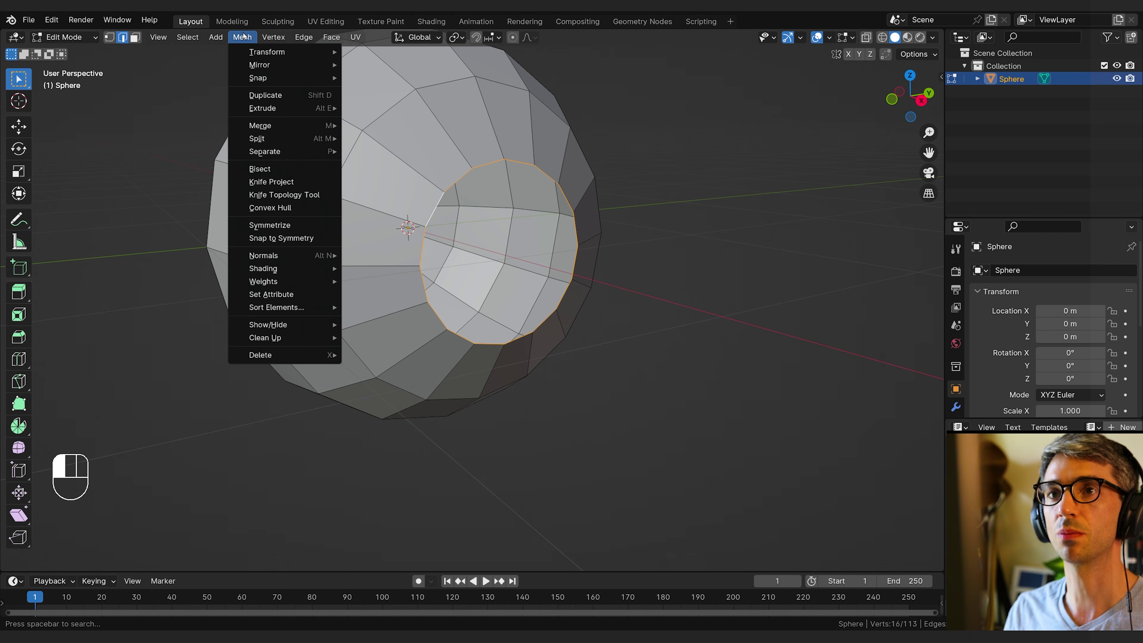
pyautogui.click(243, 37)
pyautogui.press('F3')
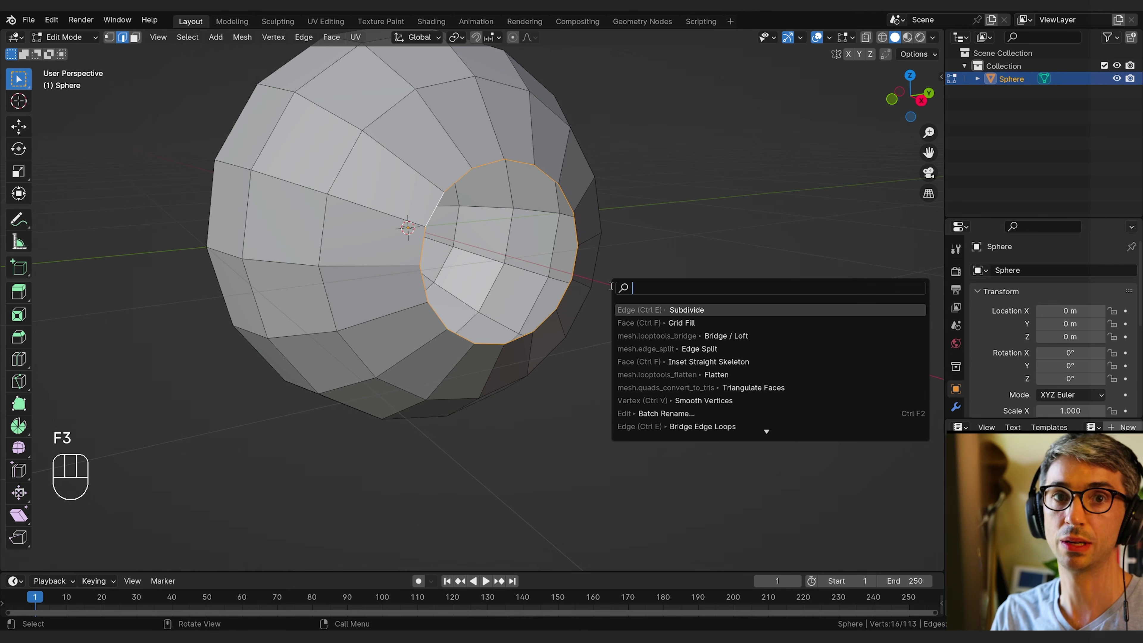
pyautogui.write('exter')
pyautogui.press('BackSpace')
pyautogui.press('BackSpace')
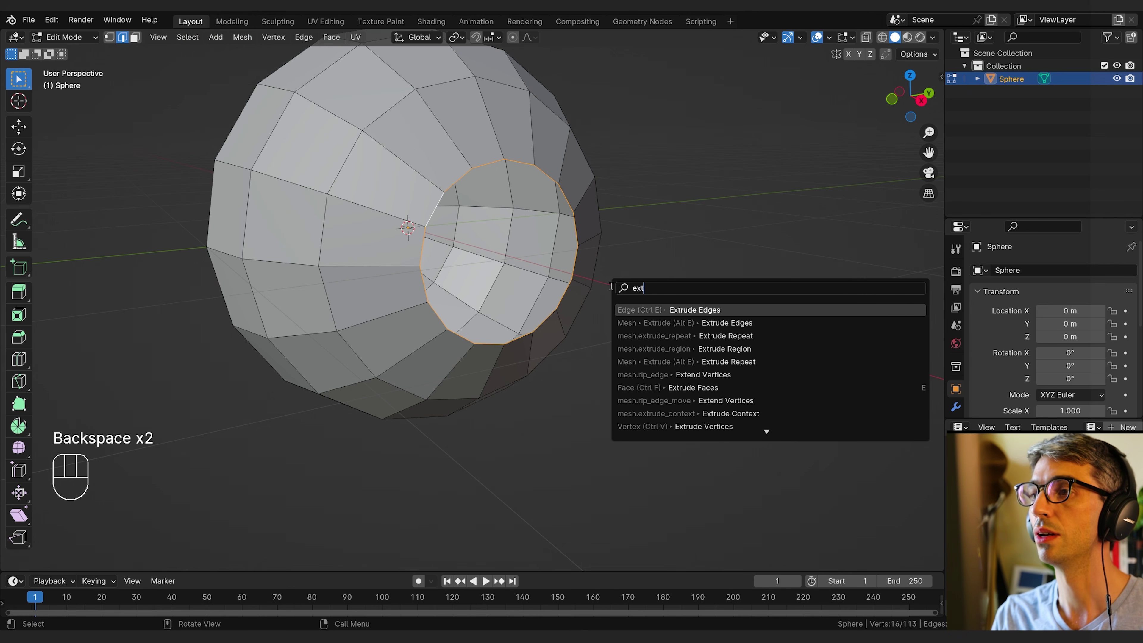
pyautogui.write('ru')
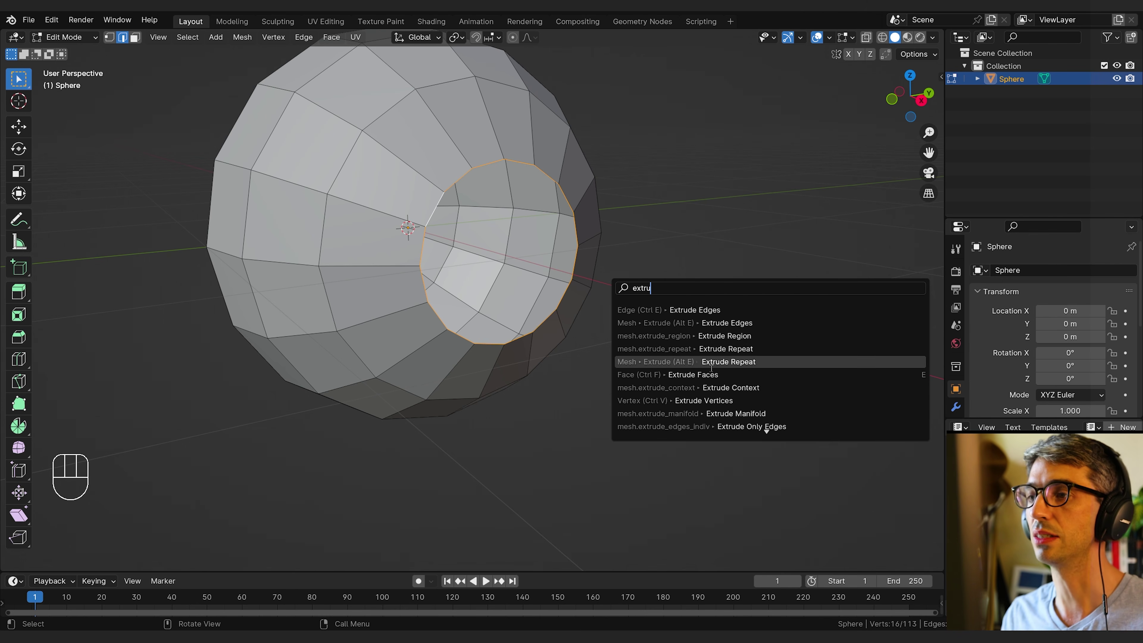
pyautogui.press('Escape')
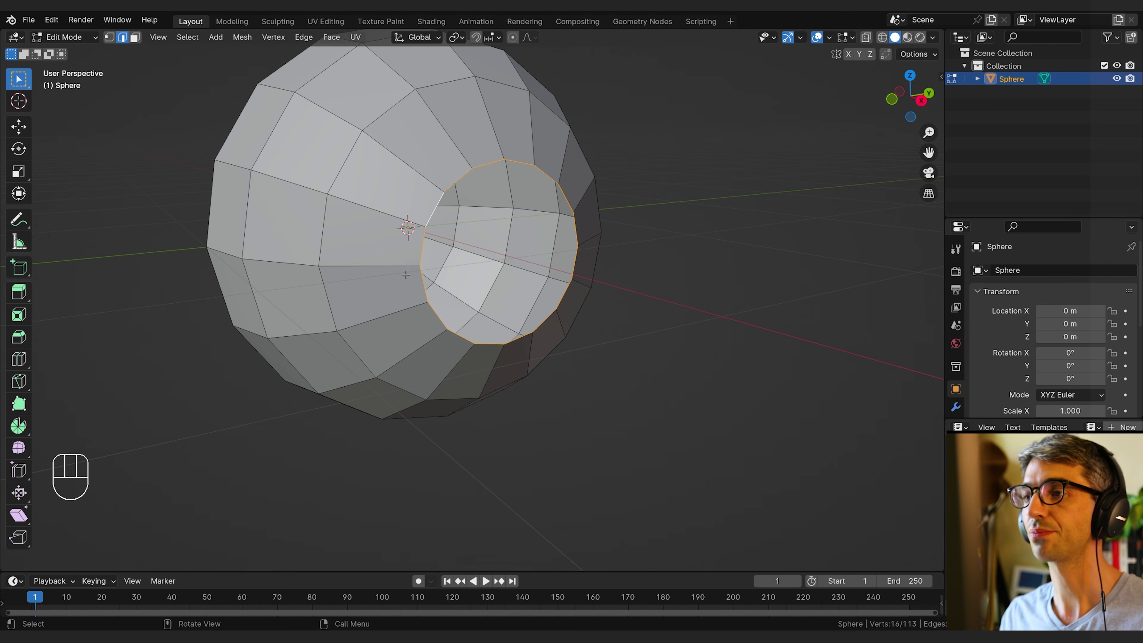
# Extrude the opening's border loop in place and scale the new edges inward to about 0.511.
pyautogui.moveTo(620, 332); pyautogui.dragTo(747, 332, button='middle')
pyautogui.press('e')
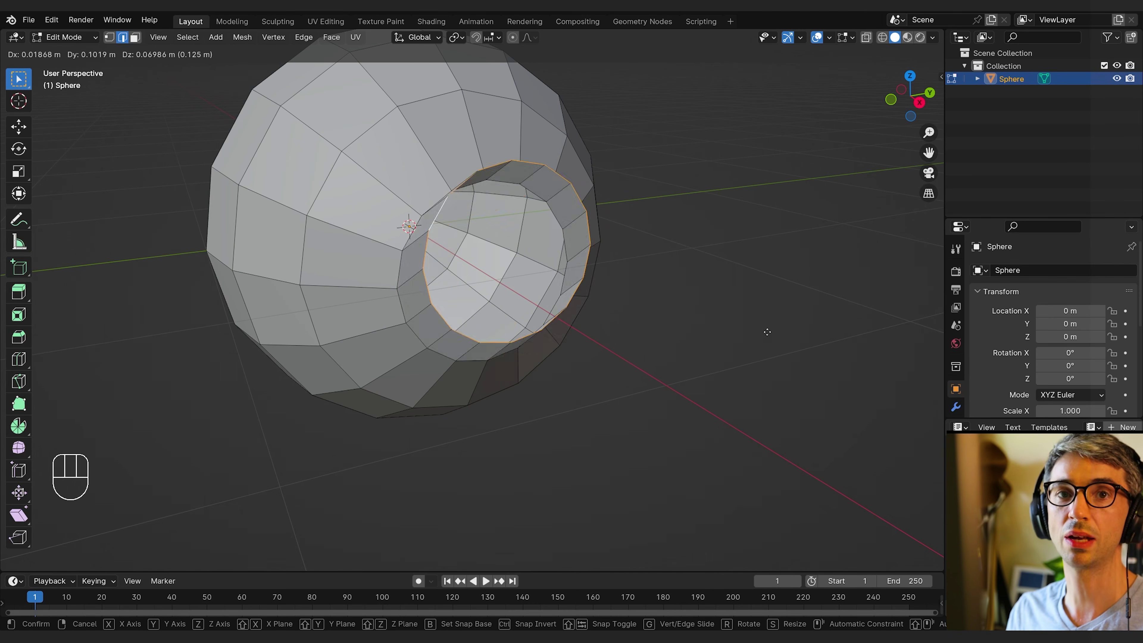
pyautogui.rightClick(721, 382)
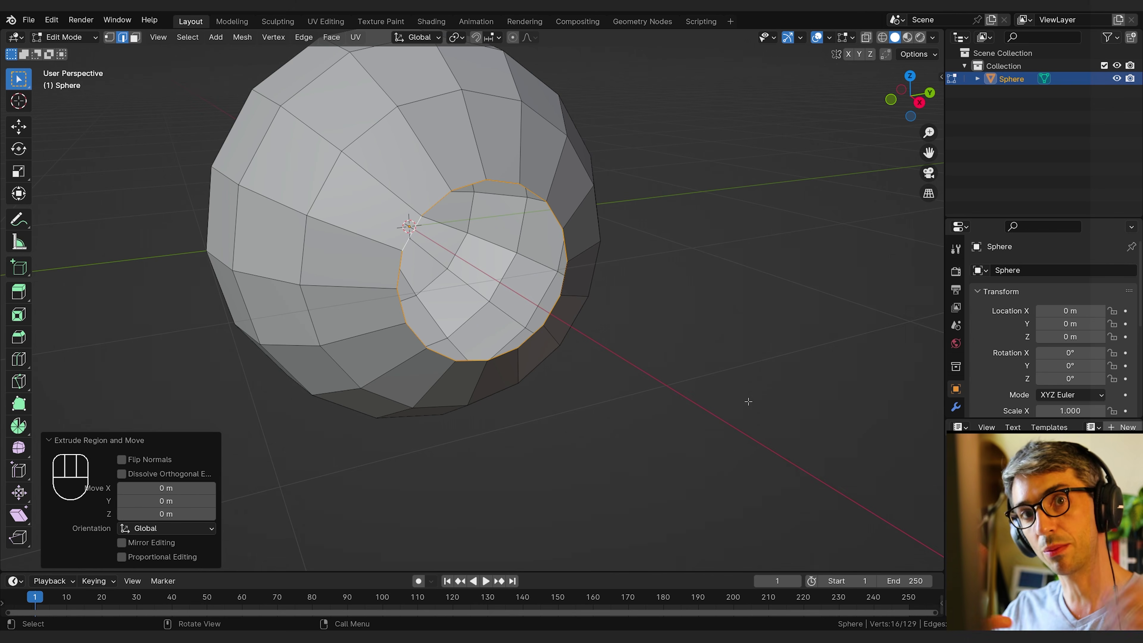
pyautogui.press('s')
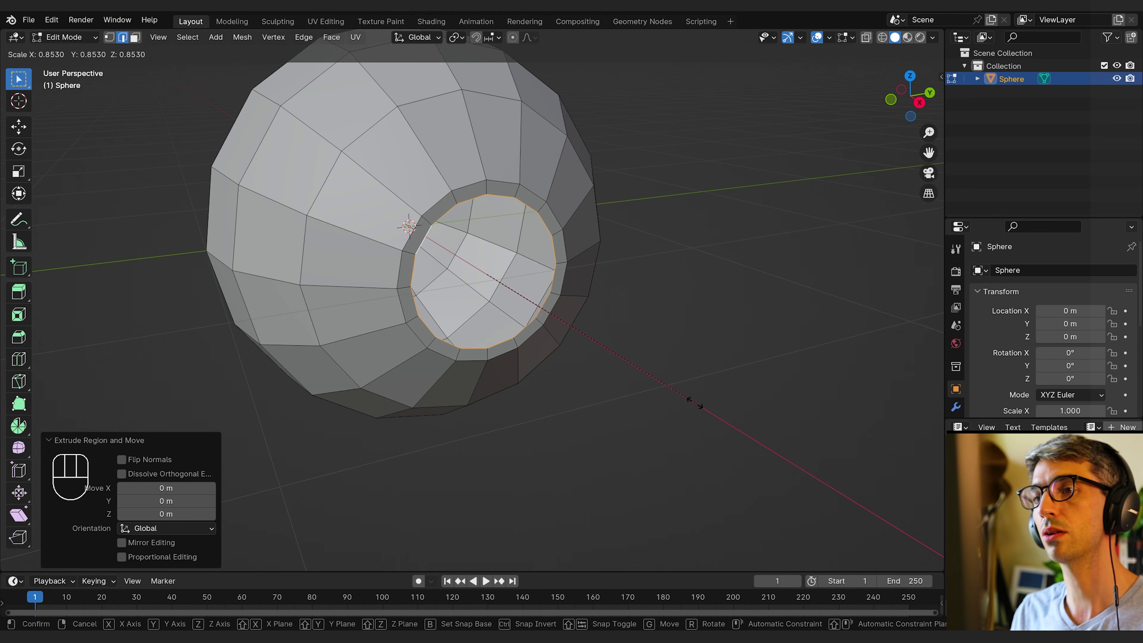
pyautogui.click(604, 365)
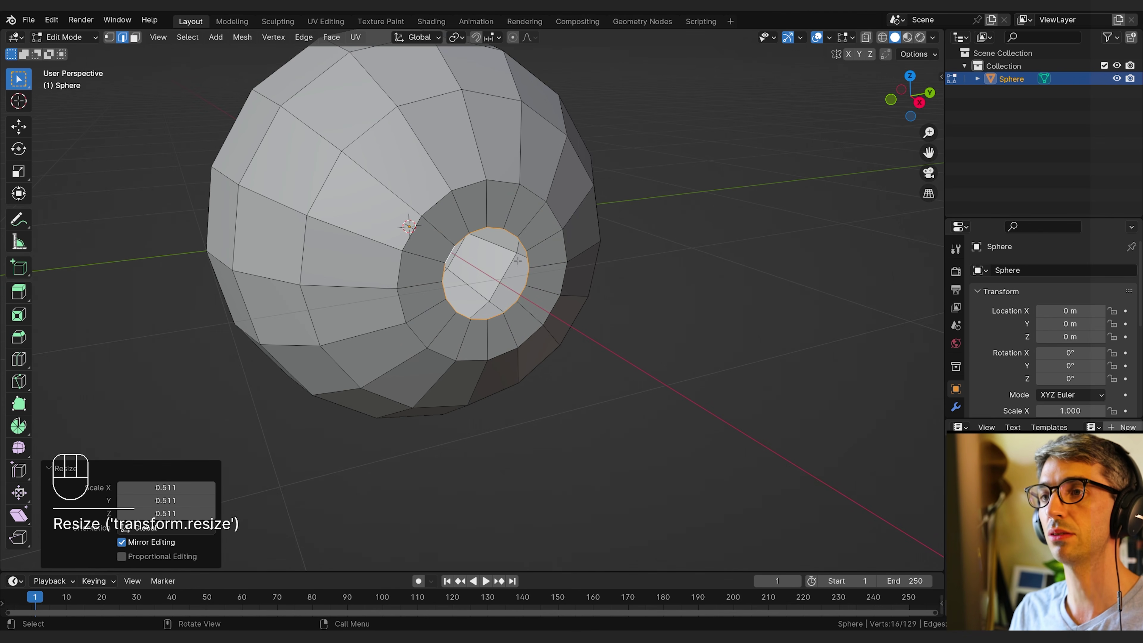
# Select the full ring of new faces around the opening in face mode.
pyautogui.moveTo(518, 261); pyautogui.dragTo(470, 284, button='middle')
pyautogui.scroll(2, 470, 284)
pyautogui.click(469, 284)
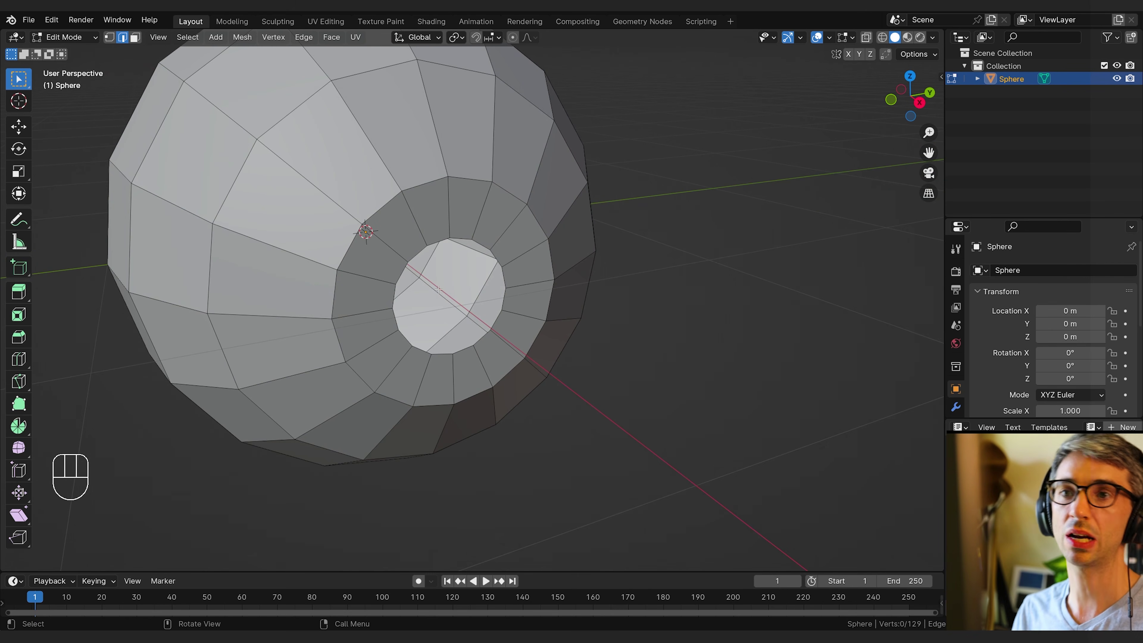
pyautogui.press('3')
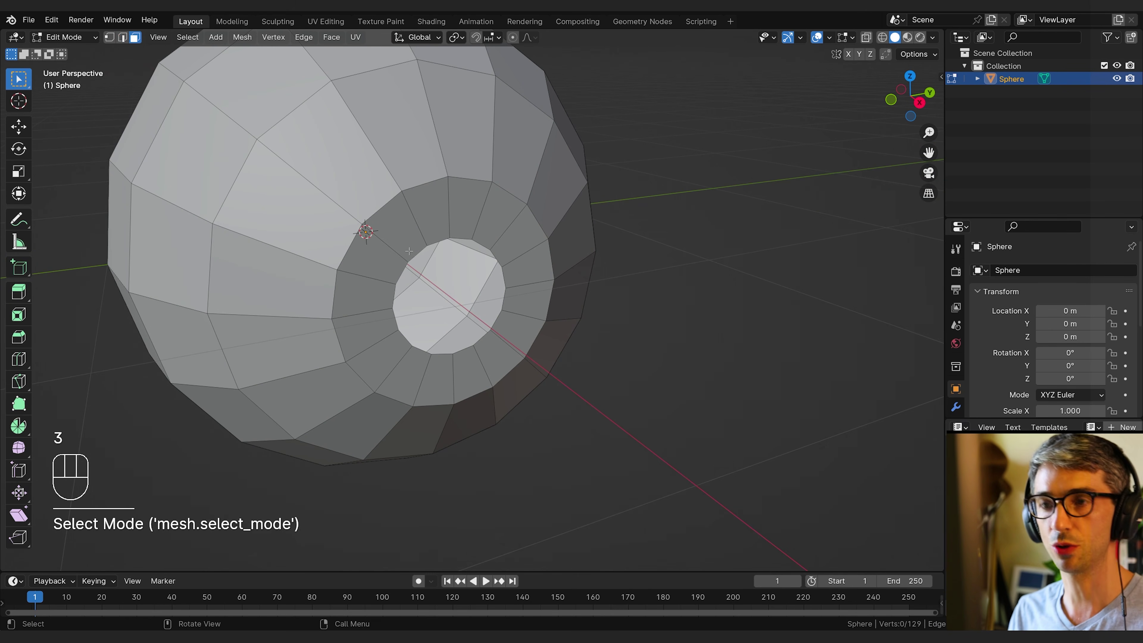
pyautogui.keyDown('alt'); pyautogui.click(413, 218); pyautogui.keyUp('alt')
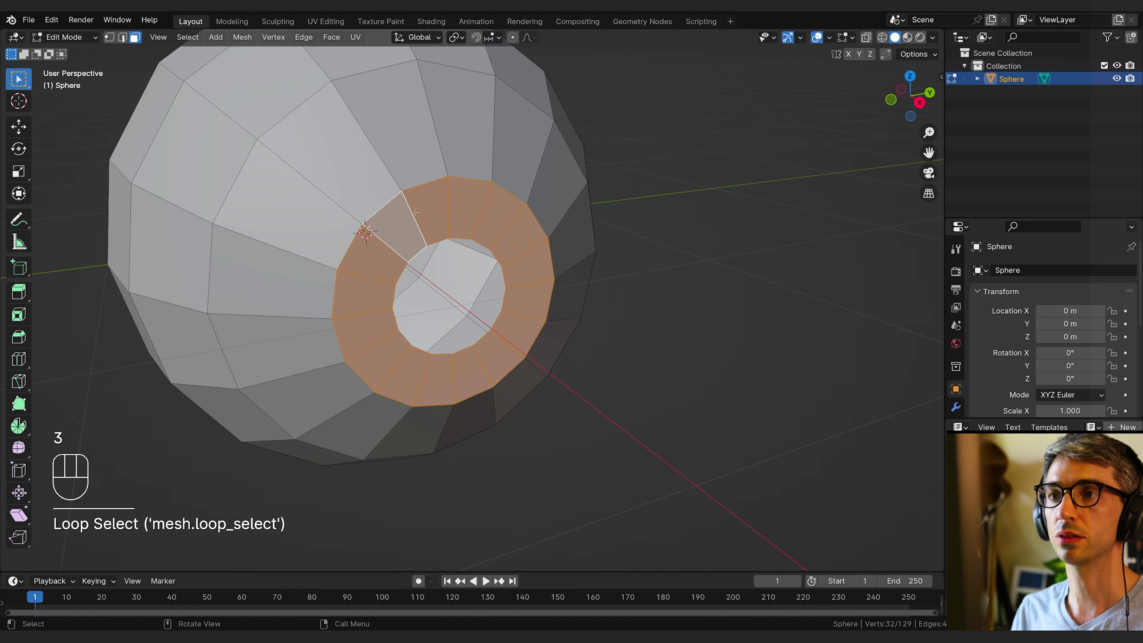
# Try to move the selected face ring into the sphere along the X axis.
pyautogui.moveTo(478, 296); pyautogui.dragTo(742, 410, button='middle')
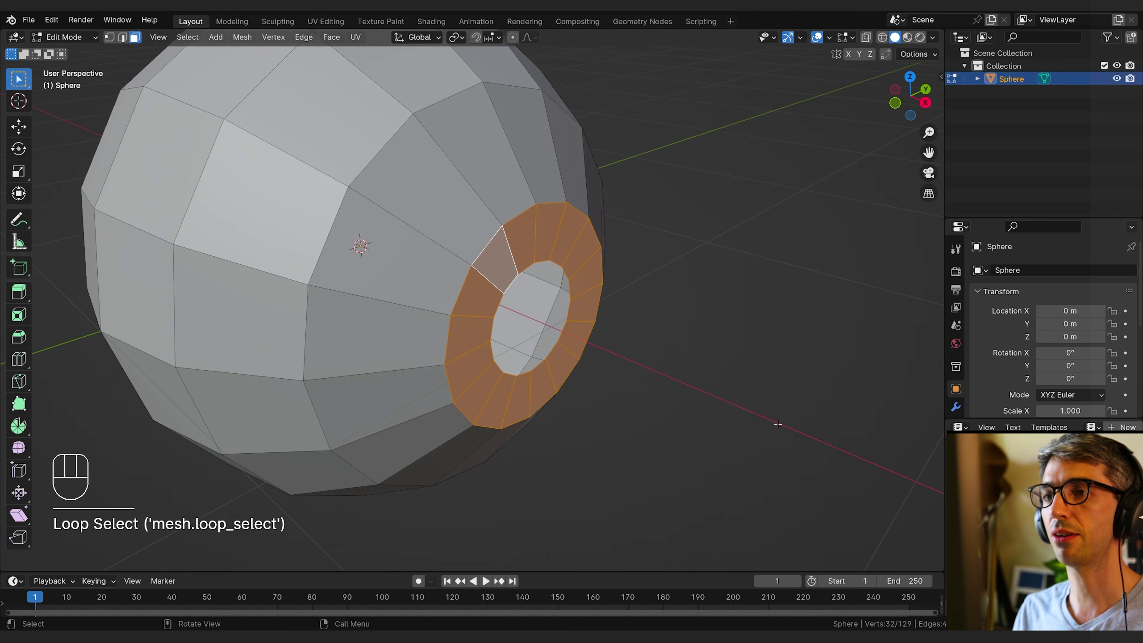
pyautogui.press('g')
pyautogui.press('x')
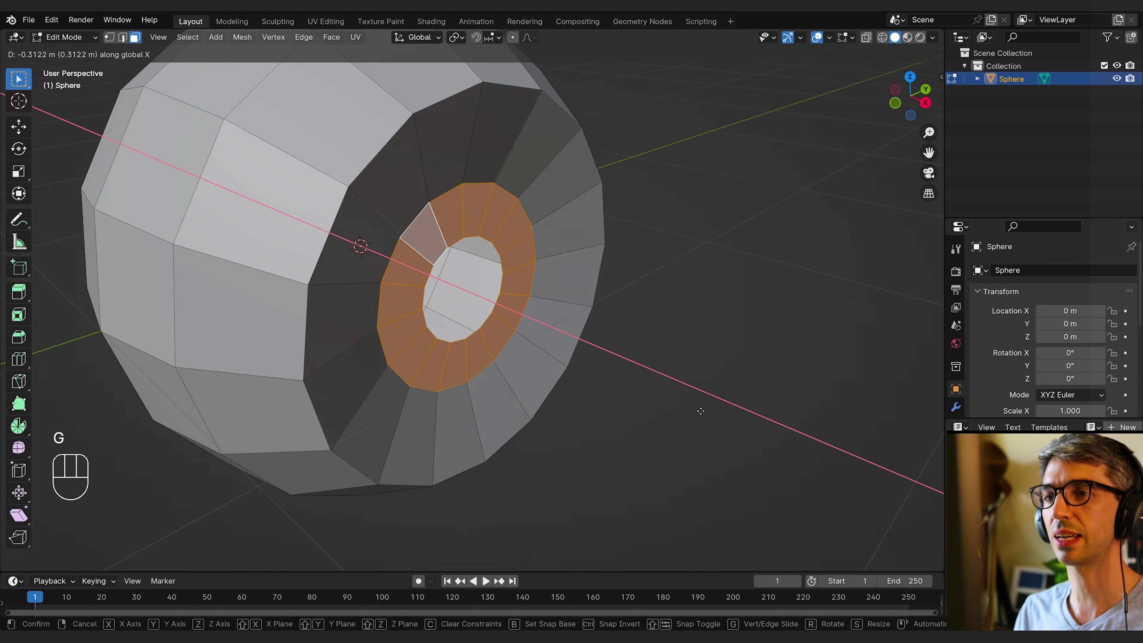
pyautogui.rightClick(695, 410)
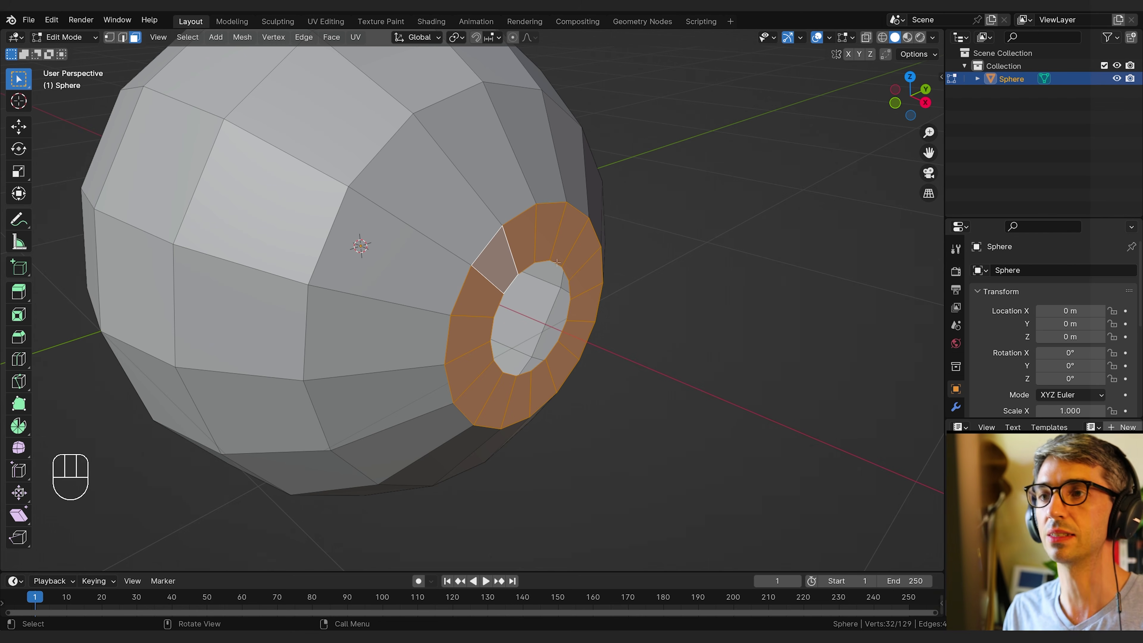
# Extrude the selected face ring by about -0.031 m along its normal.
pyautogui.moveTo(543, 205); pyautogui.dragTo(699, 403, button='middle')
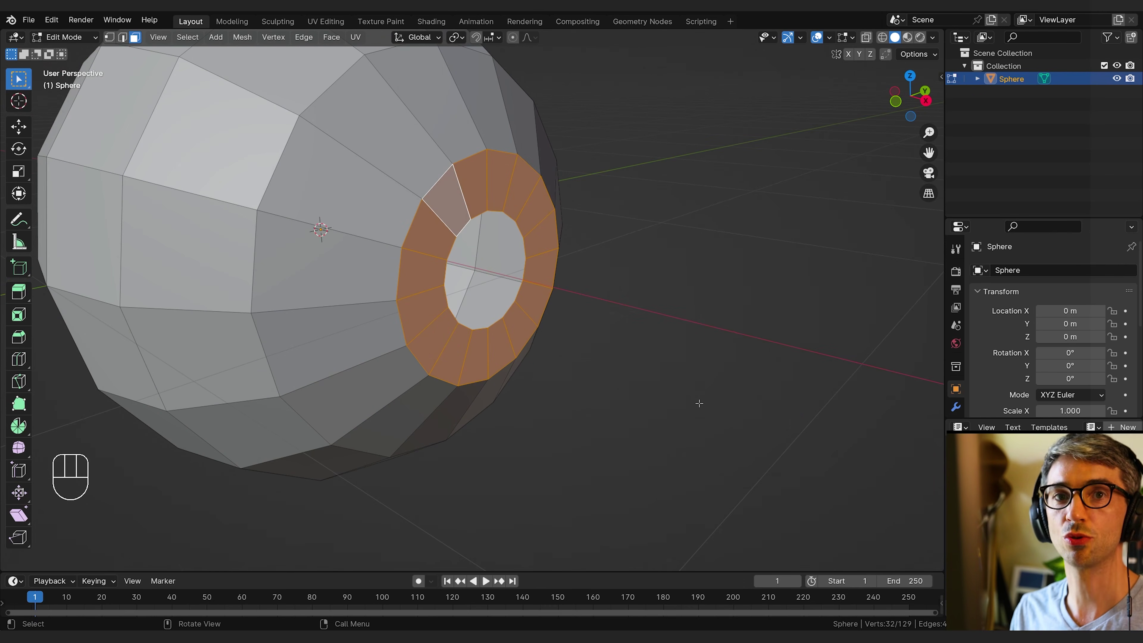
pyautogui.press('e')
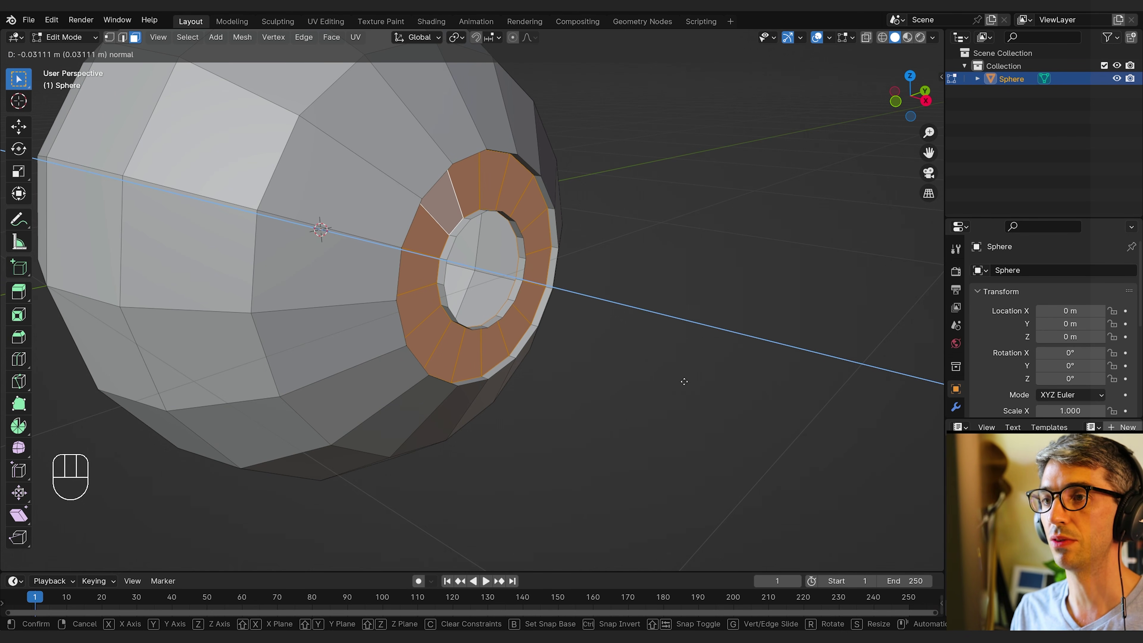
pyautogui.click(683, 381)
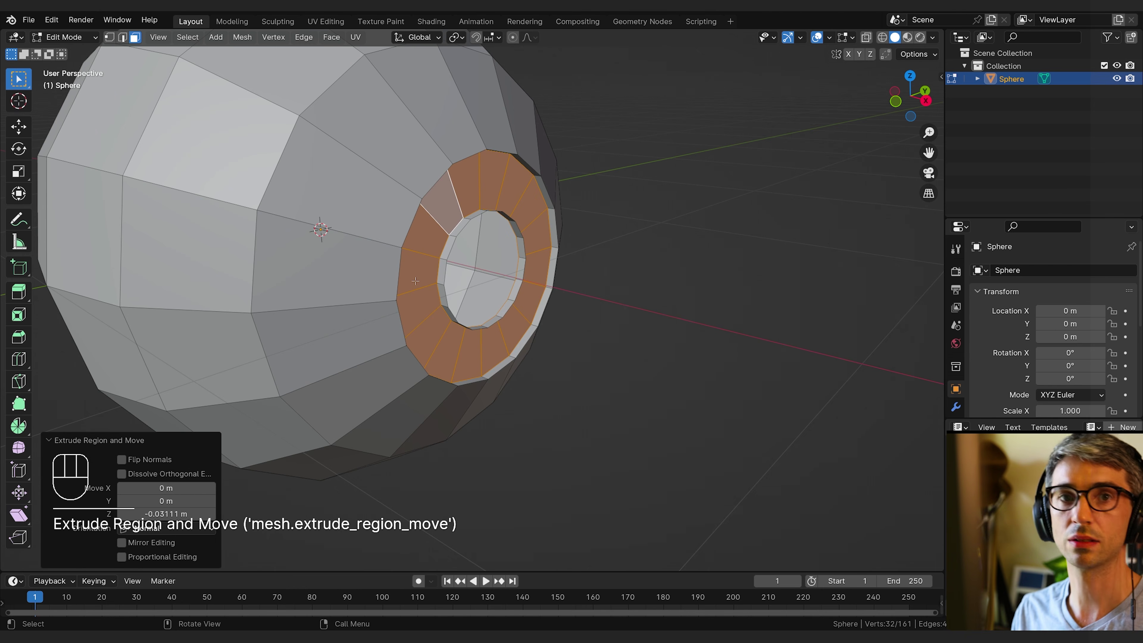
pyautogui.press('g')
pyautogui.press('x')
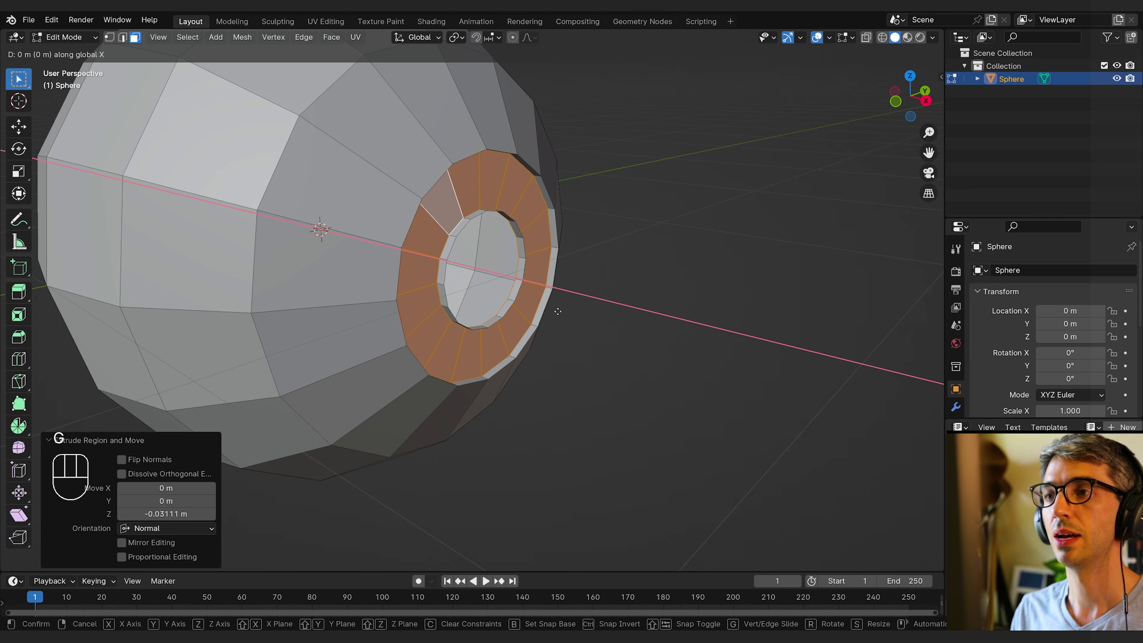
pyautogui.rightClick(569, 315)
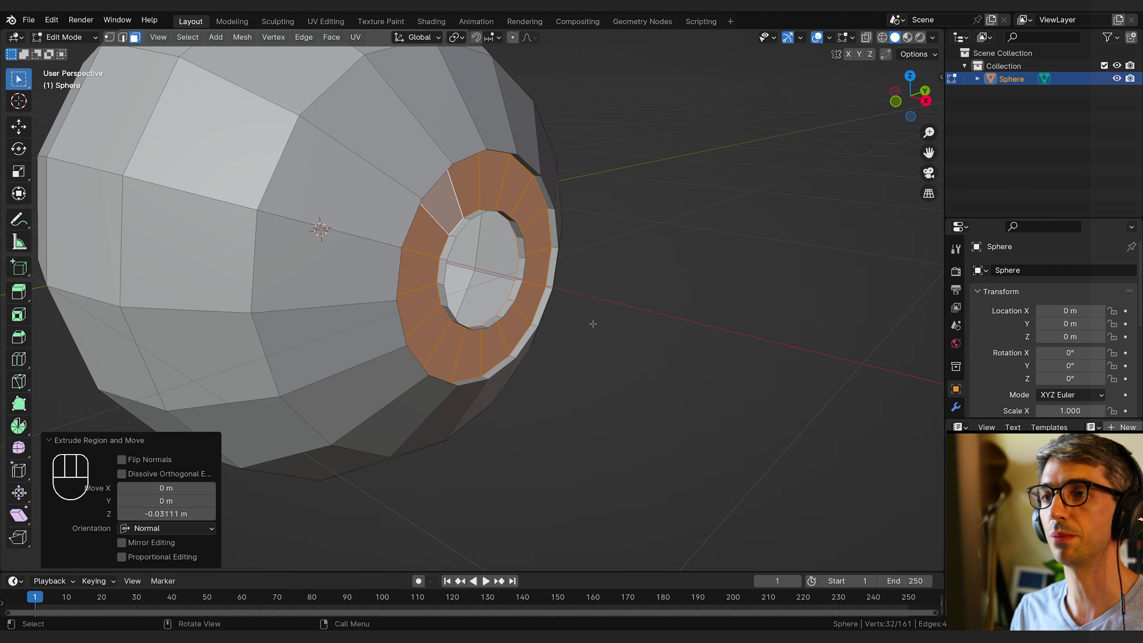
# Delete the loop of narrow wall faces lining the inner hole of the extruded ring.
pyautogui.scroll(2, 569, 325)
pyautogui.moveTo(569, 334)
pyautogui.mouseDown(button='middle')
pyautogui.moveTo(468, 329)
pyautogui.moveTo(569, 333)
pyautogui.mouseUp(button='middle')
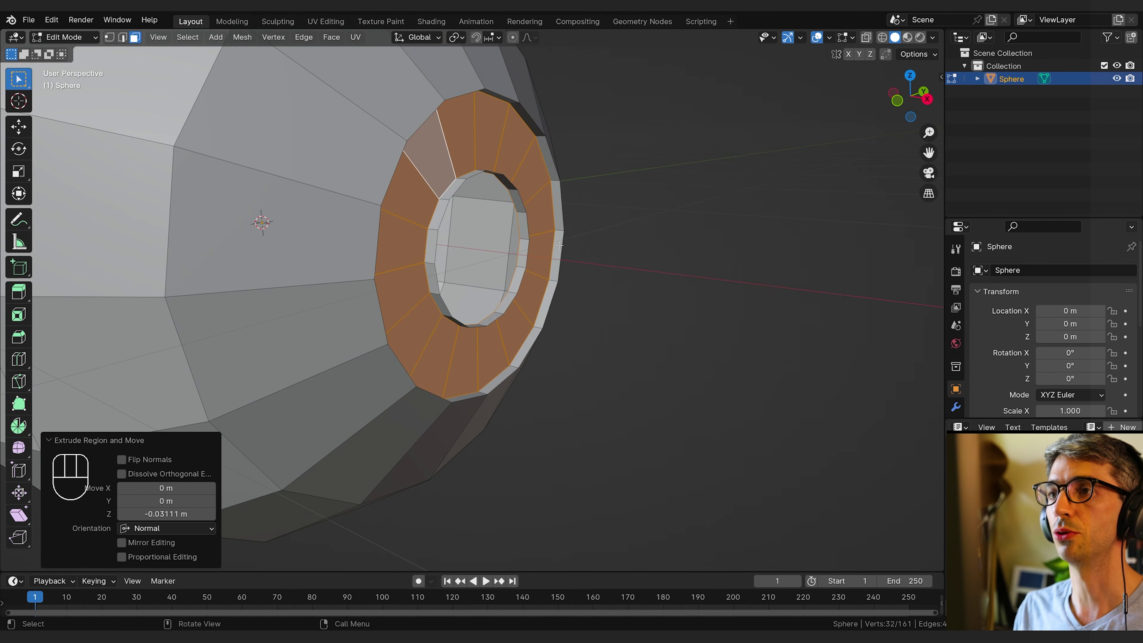
pyautogui.moveTo(563, 351); pyautogui.dragTo(447, 360, button='middle')
pyautogui.moveTo(140, 199); pyautogui.dragTo(450, 256, button='middle')
pyautogui.click(496, 273)
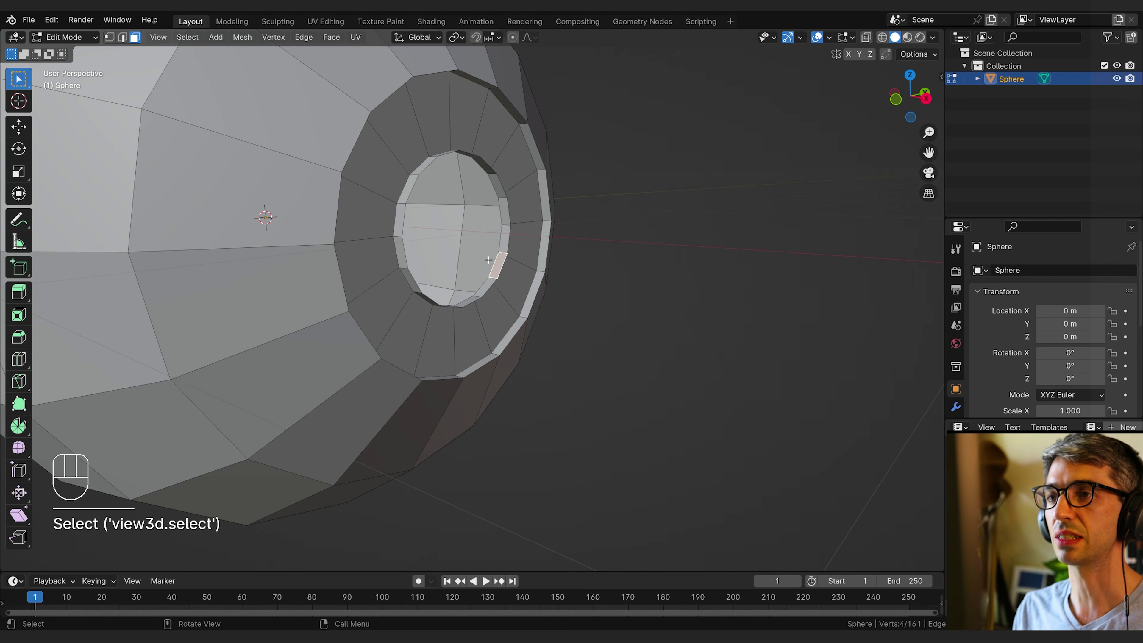
pyautogui.press('alt')
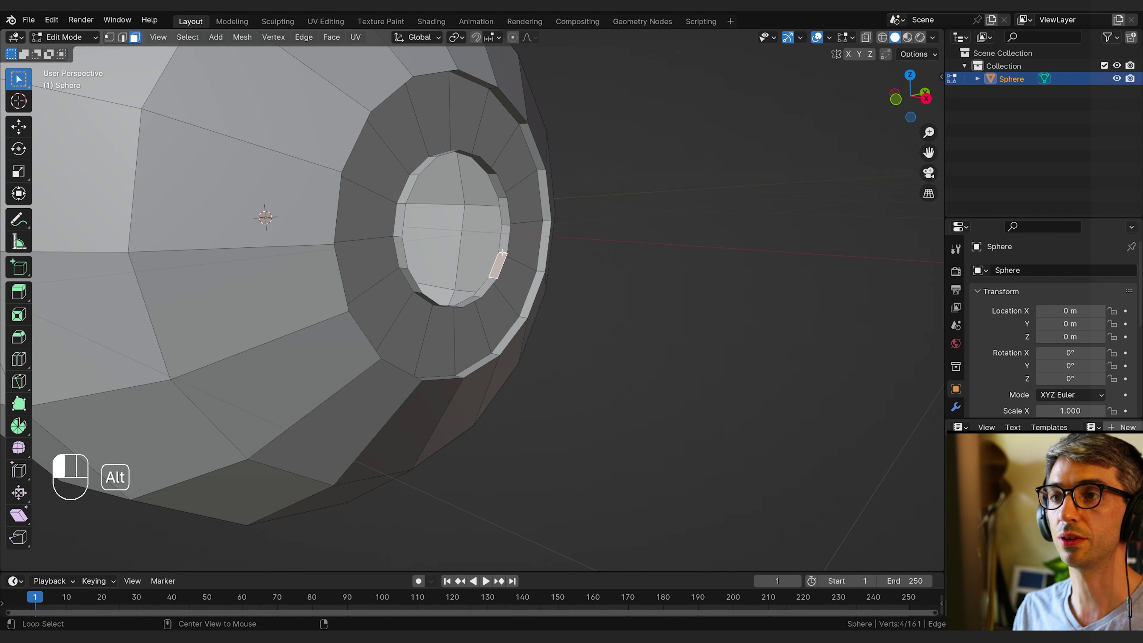
pyautogui.keyDown('alt'); pyautogui.click(503, 245); pyautogui.keyUp('alt')
pyautogui.press('x')
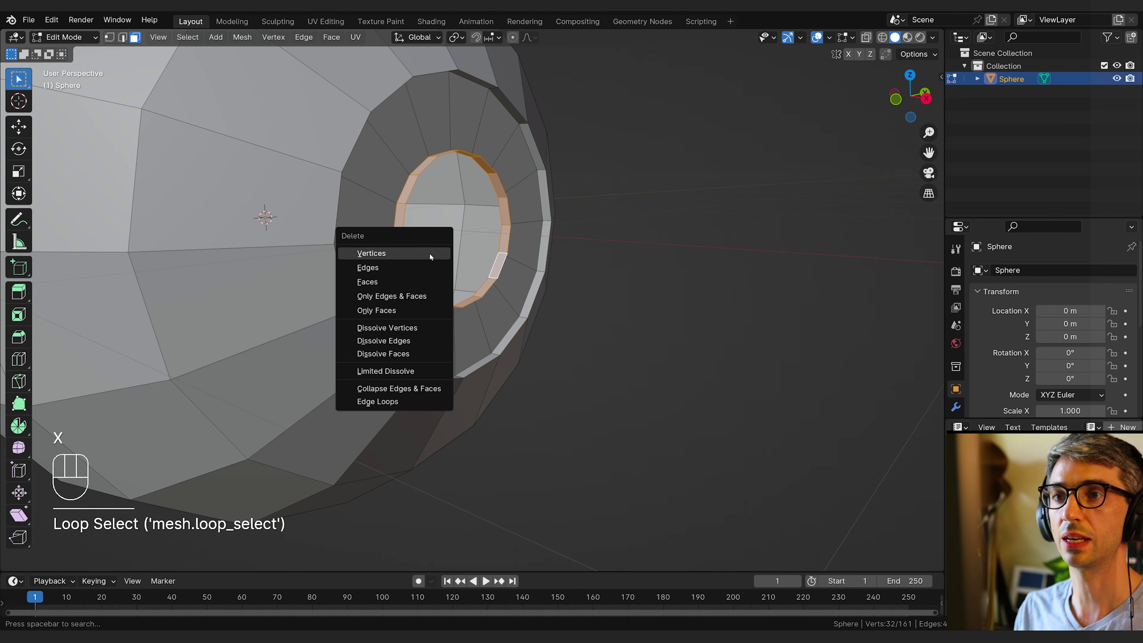
pyautogui.click(386, 281)
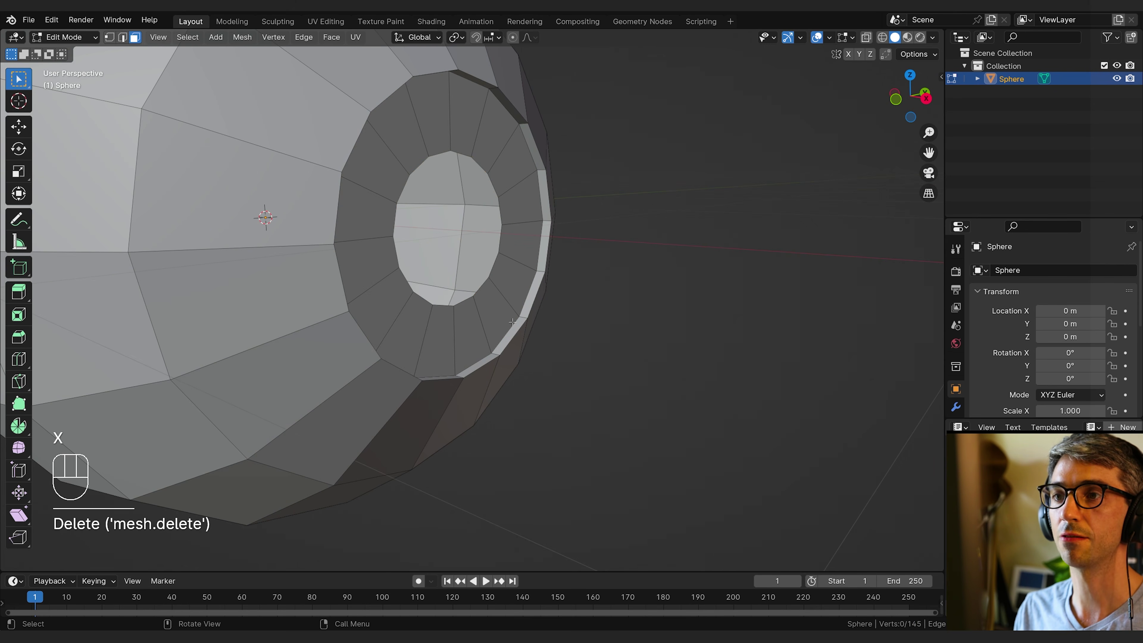
# Extrude the ring's inner border edge loop and scale it inward to about 0.932.
pyautogui.moveTo(385, 282); pyautogui.dragTo(456, 148, button='middle')
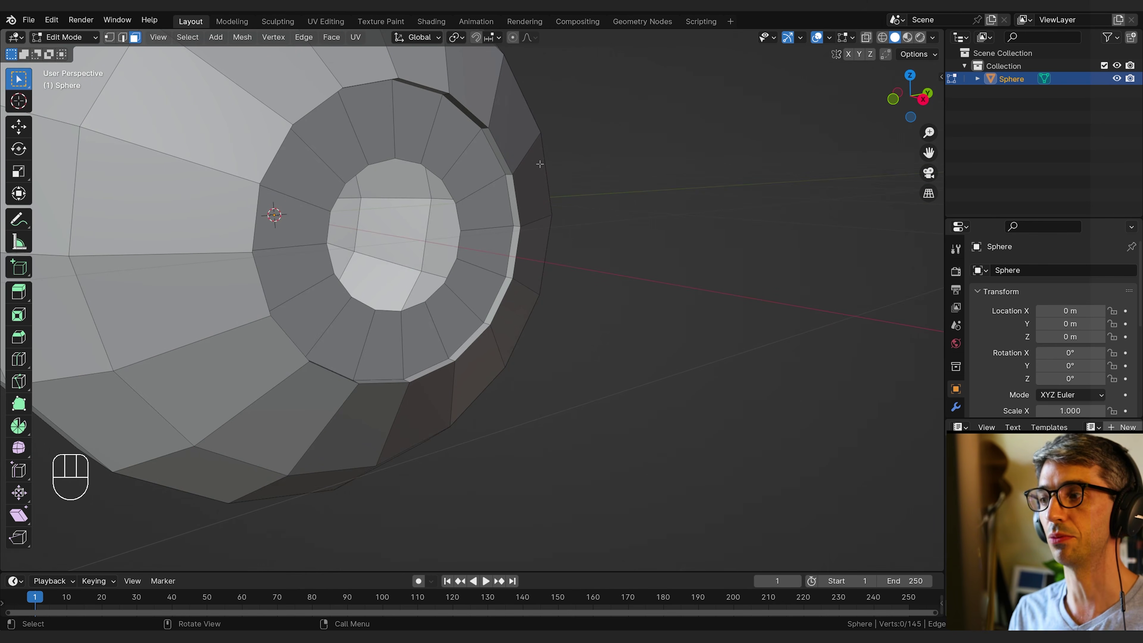
pyautogui.moveTo(540, 164); pyautogui.dragTo(414, 189, button='middle')
pyautogui.press('2')
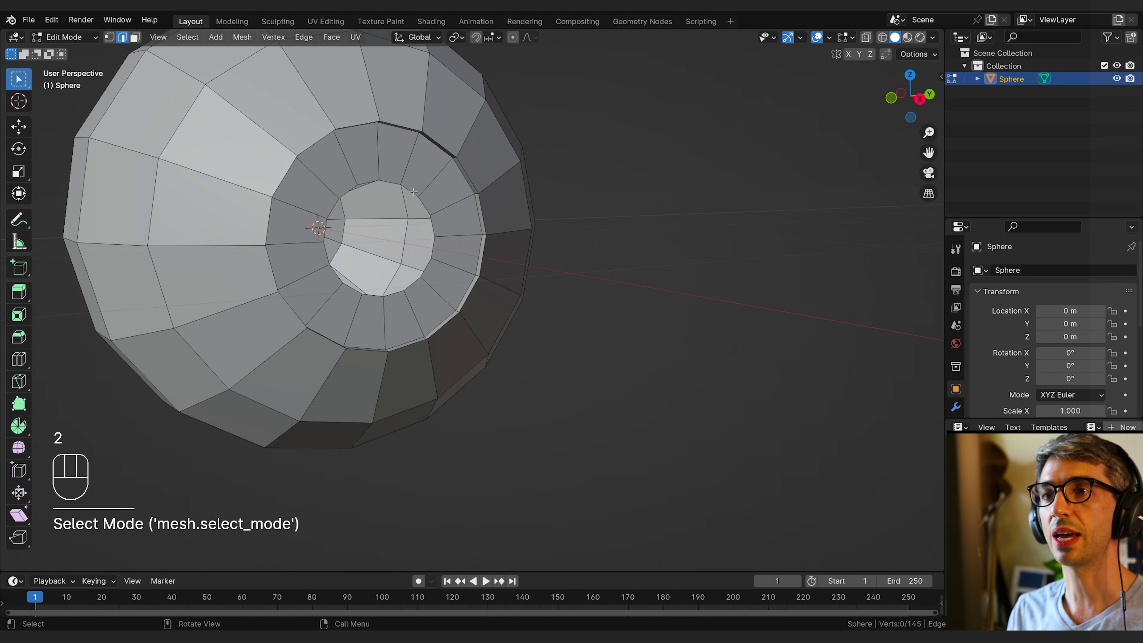
pyautogui.keyDown('alt'); pyautogui.click(414, 191); pyautogui.keyUp('alt')
pyautogui.keyDown('shift'); pyautogui.moveTo(520, 210); pyautogui.dragTo(548, 243, button='middle'); pyautogui.keyUp('shift')
pyautogui.scroll(3, 554, 257)
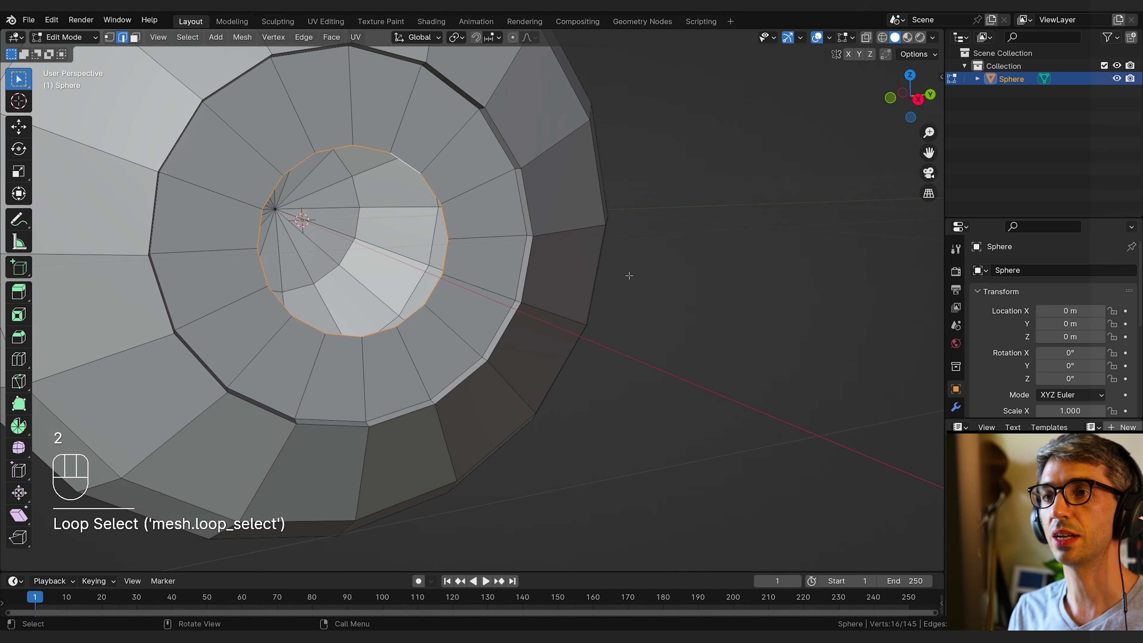
pyautogui.press('e')
pyautogui.press('s')
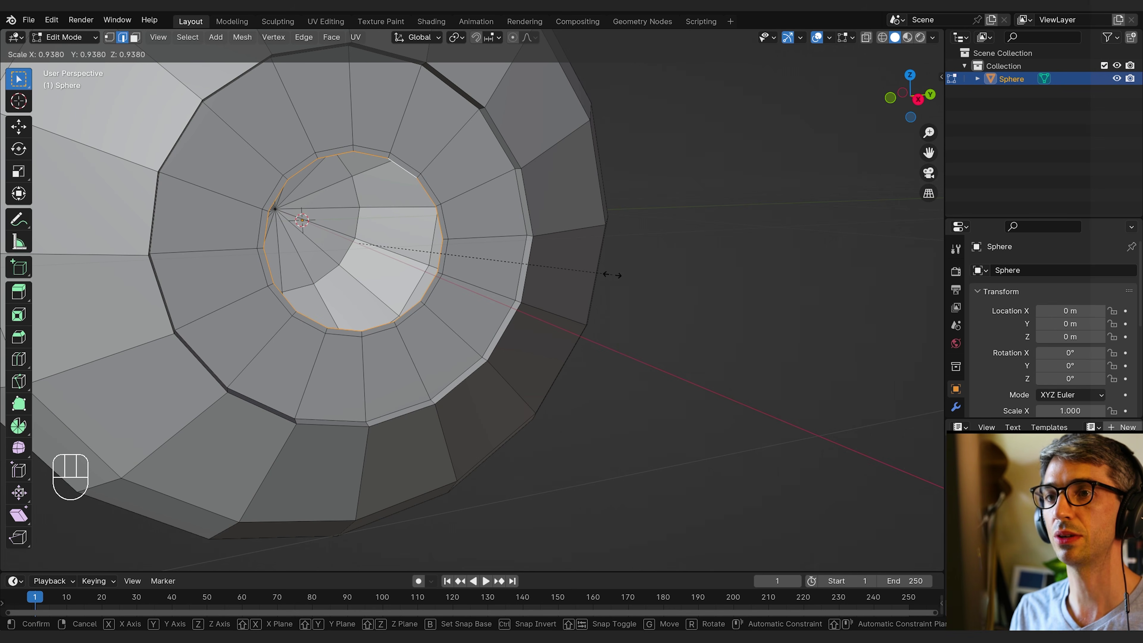
pyautogui.click(604, 278)
# Bevel six spaced radial edges of the flat ring around the hole with a width of about 0.0056 m and one segment.
pyautogui.moveTo(369, 331); pyautogui.dragTo(372, 360, button='middle')
pyautogui.keyDown('shift'); pyautogui.moveTo(372, 361); pyautogui.dragTo(550, 318, button='middle'); pyautogui.keyUp('shift')
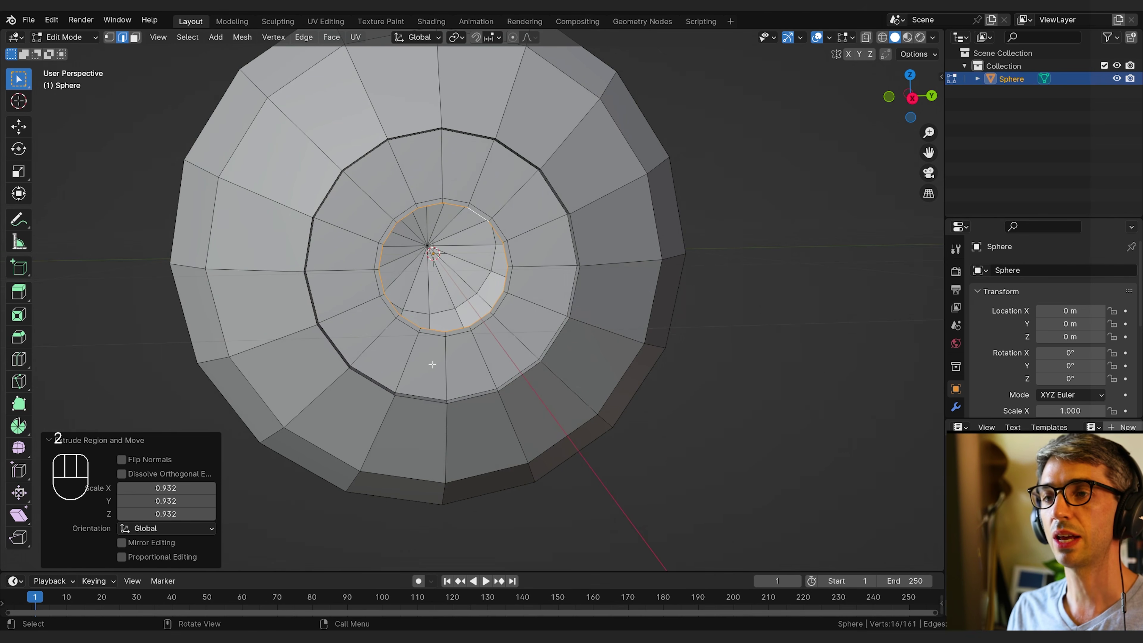
pyautogui.moveTo(398, 350); pyautogui.dragTo(414, 352, button='middle')
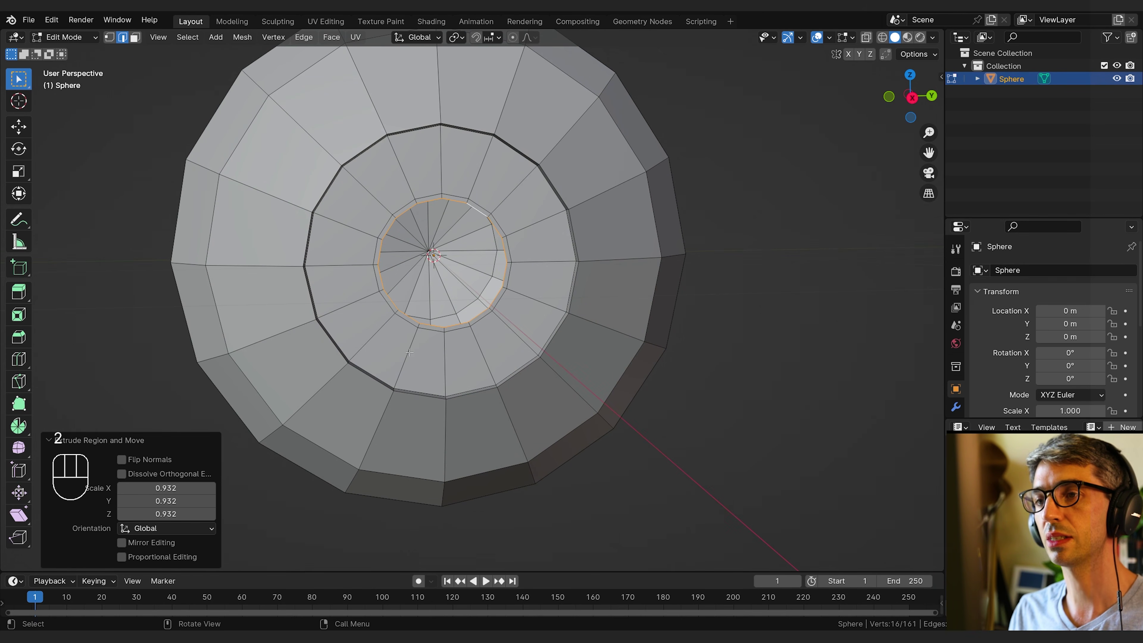
pyautogui.click(409, 352)
pyautogui.keyDown('shift'); pyautogui.click(483, 356); pyautogui.keyUp('shift')
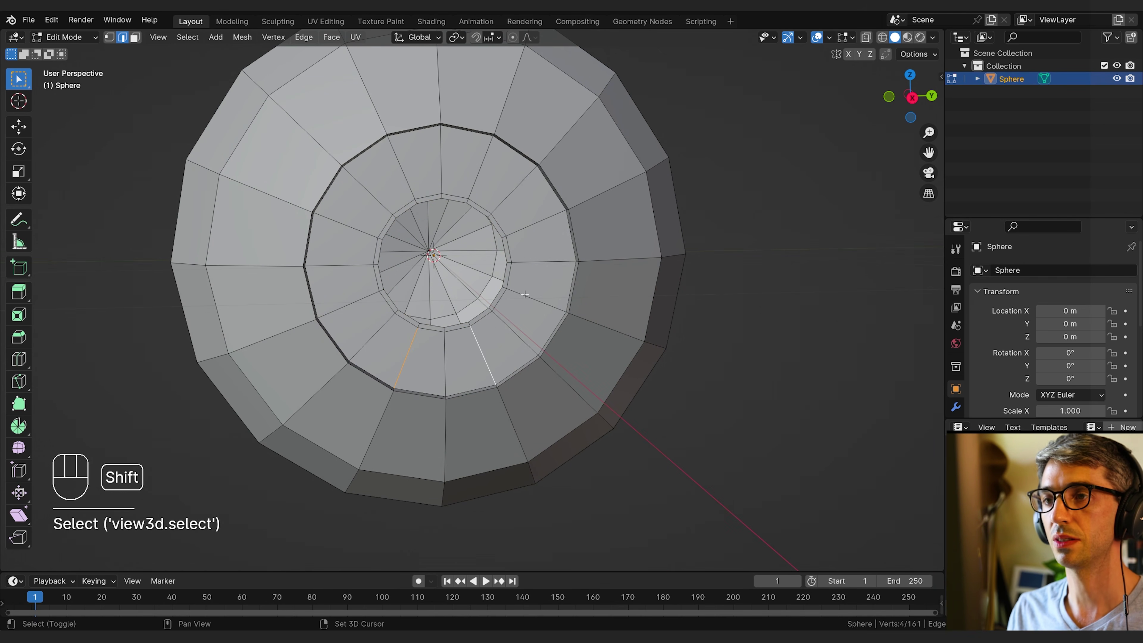
pyautogui.keyDown('shift'); pyautogui.click(545, 260); pyautogui.keyUp('shift')
pyautogui.keyDown('shift'); pyautogui.click(338, 265); pyautogui.keyUp('shift')
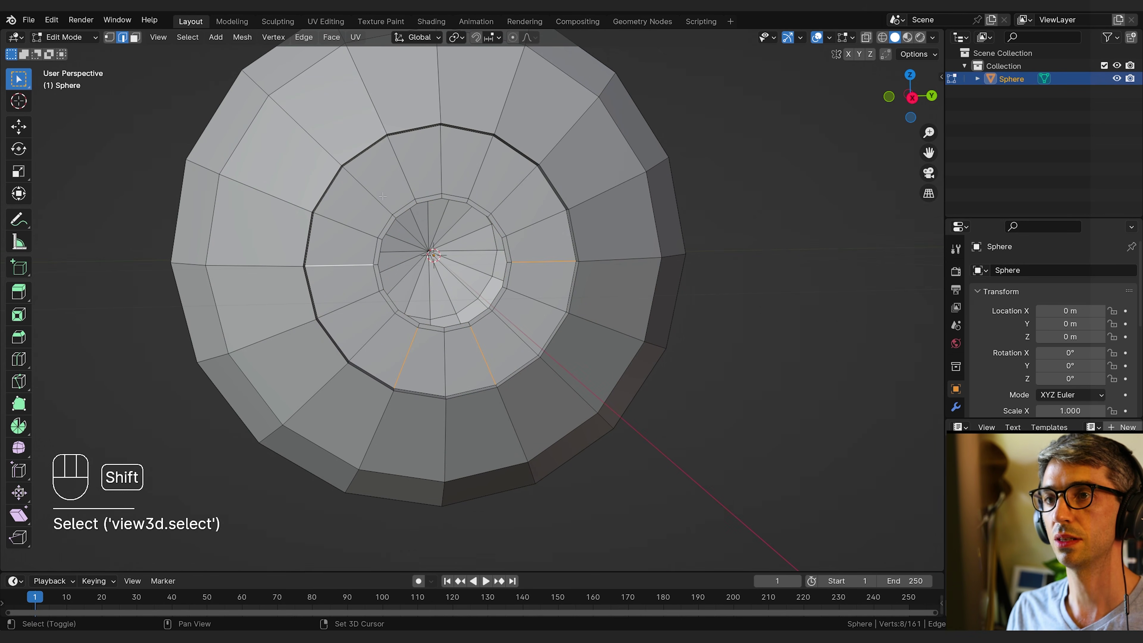
pyautogui.keyDown('shift'); pyautogui.click(401, 174); pyautogui.keyUp('shift')
pyautogui.keyDown('shift'); pyautogui.click(480, 167); pyautogui.keyUp('shift')
pyautogui.moveTo(480, 167); pyautogui.dragTo(560, 220, button='middle')
pyautogui.moveTo(461, 332); pyautogui.dragTo(466, 260, button='middle')
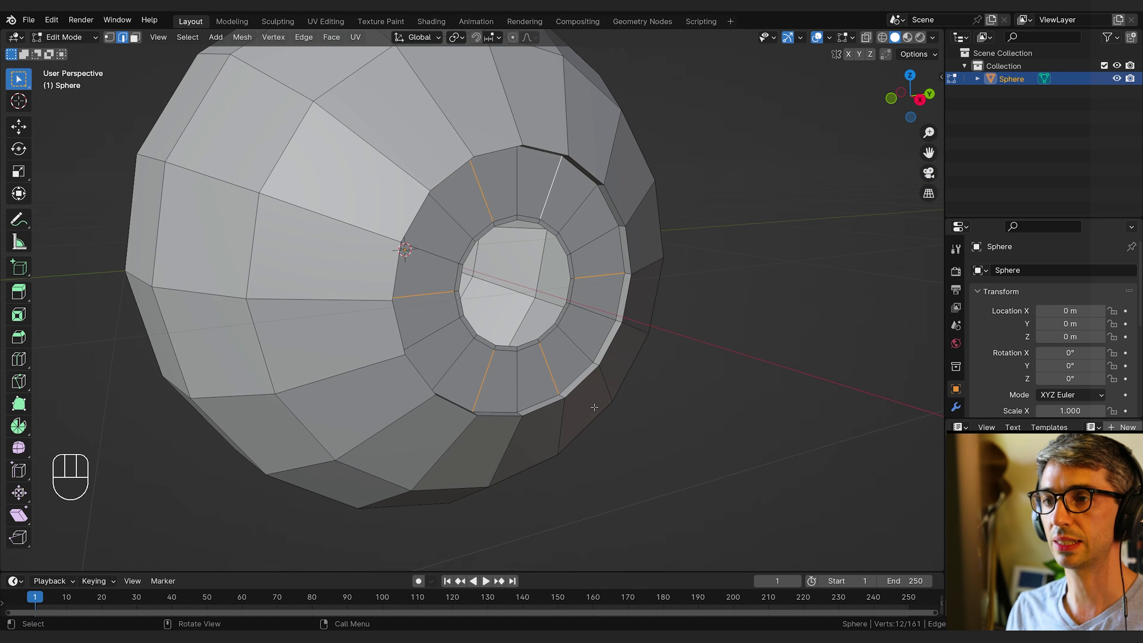
pyautogui.hotkey('ctrl', 'b')
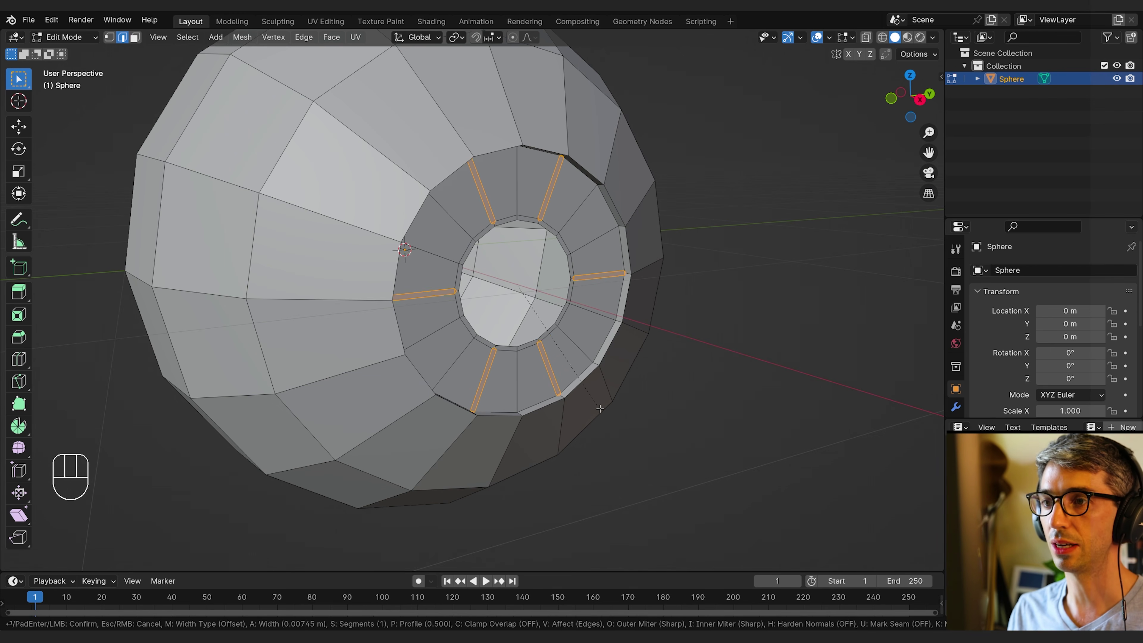
pyautogui.press('shift')
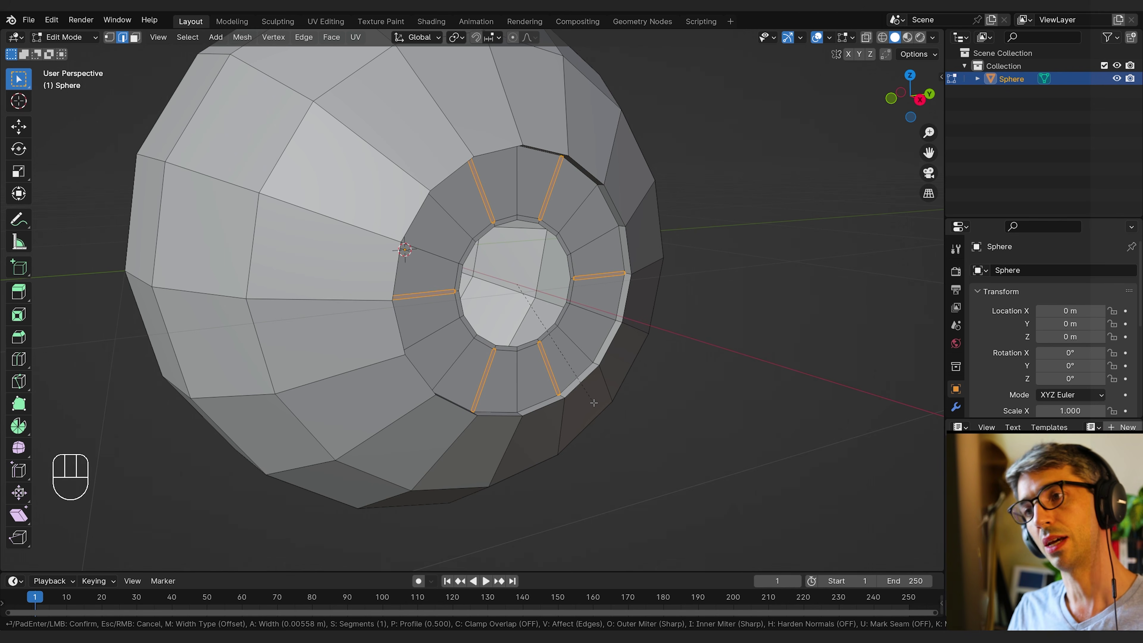
pyautogui.click(594, 403)
# Try to loop-select the narrow rim of faces around the hole.
pyautogui.scroll(2, 593, 402)
pyautogui.moveTo(594, 402); pyautogui.dragTo(454, 350, button='middle')
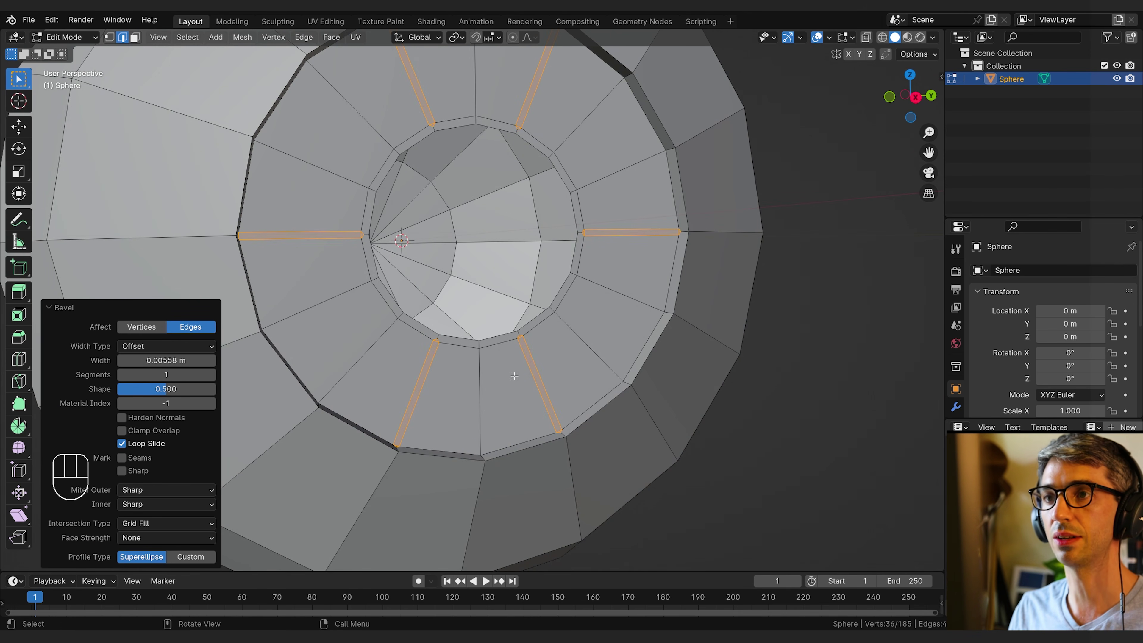
pyautogui.moveTo(514, 376)
pyautogui.mouseDown(button='middle')
pyautogui.moveTo(535, 370)
pyautogui.moveTo(524, 392)
pyautogui.mouseUp(button='middle')
pyautogui.scroll(1, 534, 370)
pyautogui.scroll(2, 524, 392)
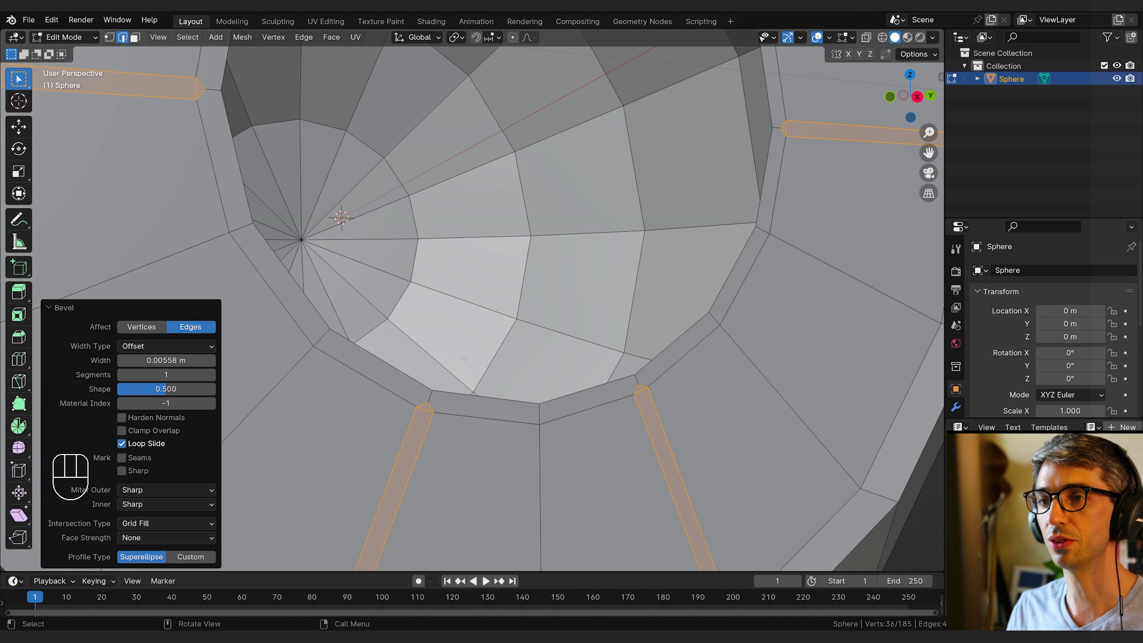
pyautogui.keyDown('alt'); pyautogui.click(540, 414); pyautogui.keyUp('alt')
pyautogui.press('2')
pyautogui.press('2')
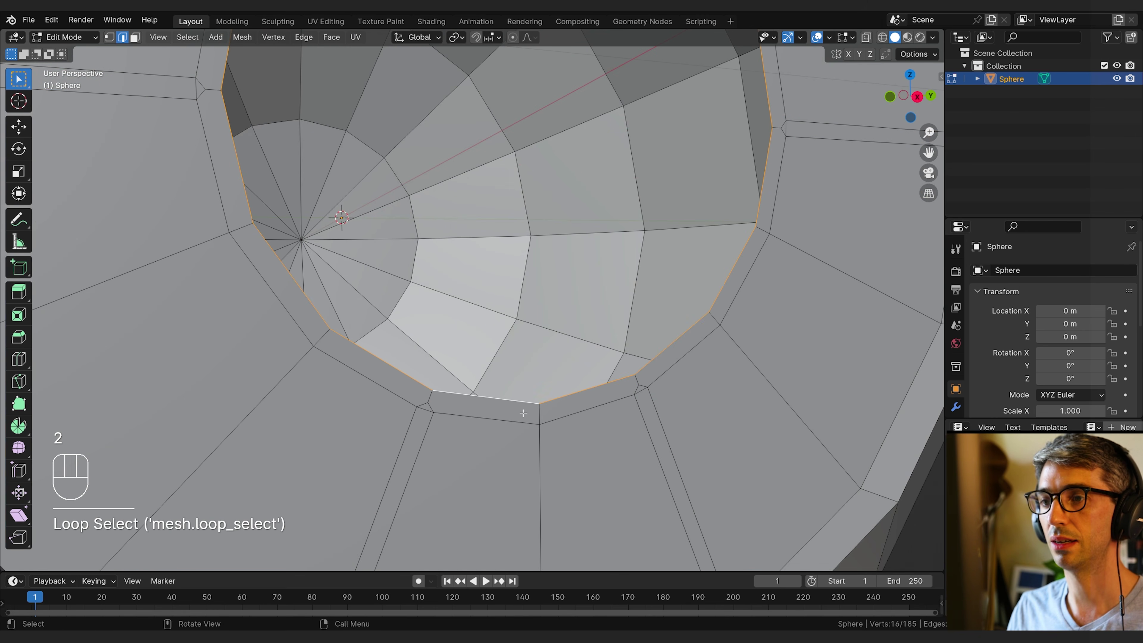
# Select the narrow rim faces encircling the hole one by one in face selection mode.
pyautogui.press('3')
pyautogui.click(538, 415)
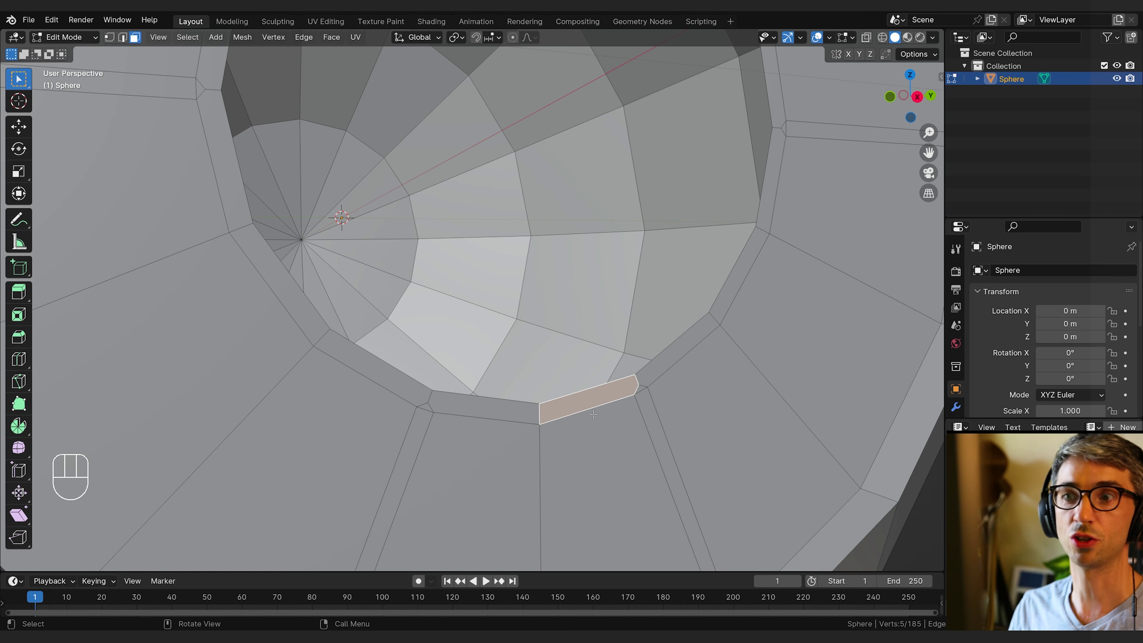
pyautogui.scroll(-3, 522, 387)
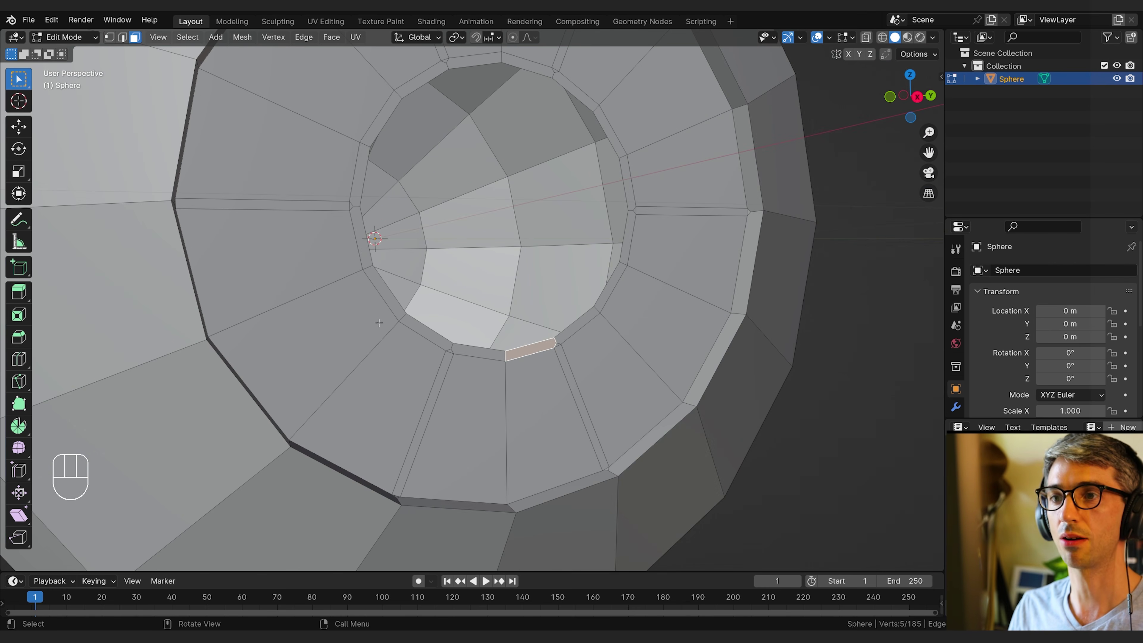
pyautogui.keyDown('alt'); pyautogui.click(234, 405); pyautogui.keyUp('alt')
pyautogui.click(516, 365)
pyautogui.keyDown('shift'); pyautogui.click(526, 362); pyautogui.keyUp('shift')
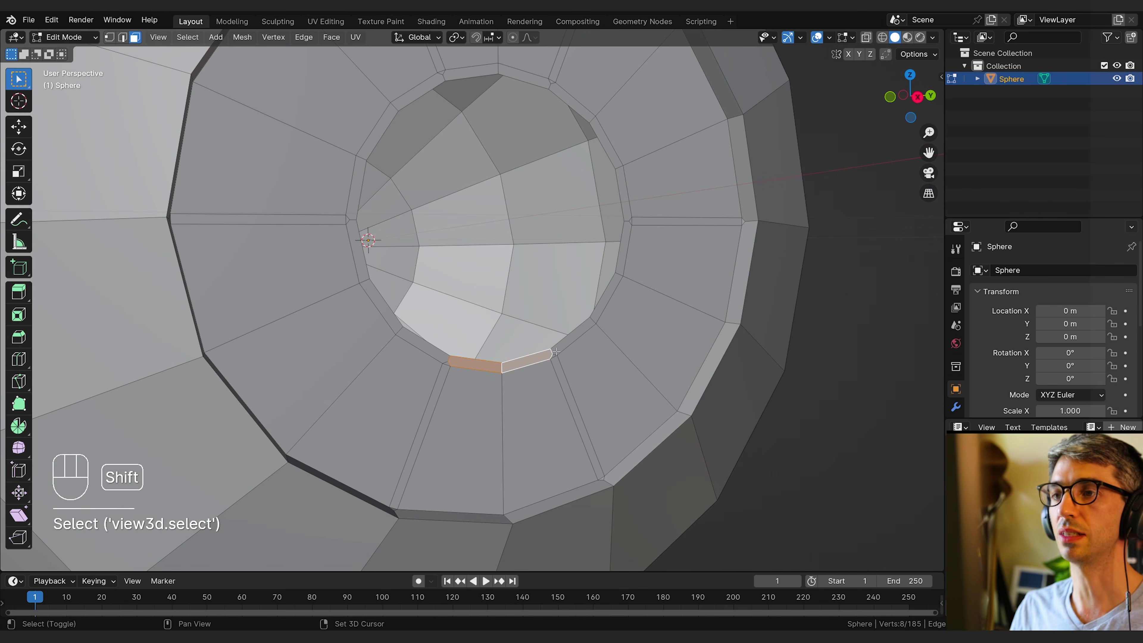
pyautogui.keyDown('shift'); pyautogui.click(573, 335); pyautogui.keyUp('shift')
pyautogui.keyDown('shift'); pyautogui.click(609, 296); pyautogui.keyUp('shift')
pyautogui.keyDown('shift'); pyautogui.click(625, 254); pyautogui.keyUp('shift')
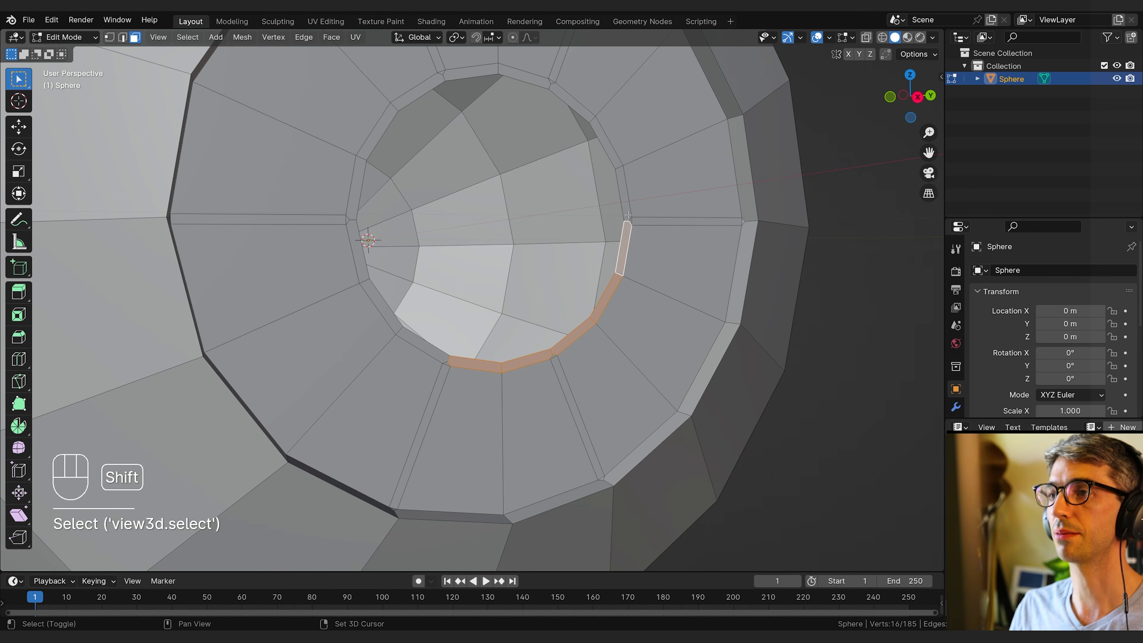
pyautogui.keyDown('shift'); pyautogui.click(626, 194); pyautogui.keyUp('shift')
pyautogui.keyDown('shift'); pyautogui.click(608, 144); pyautogui.keyUp('shift')
pyautogui.keyDown('shift'); pyautogui.click(556, 90); pyautogui.keyUp('shift')
pyautogui.keyDown('shift'); pyautogui.click(524, 73); pyautogui.keyUp('shift')
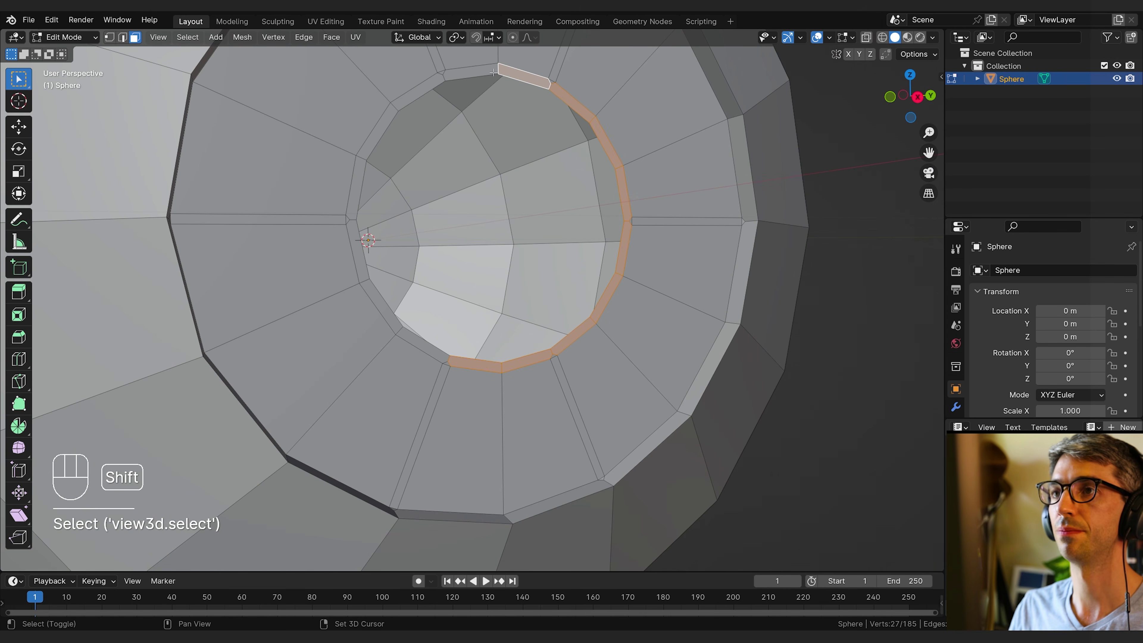
pyautogui.keyDown('shift'); pyautogui.click(470, 72); pyautogui.keyUp('shift')
pyautogui.keyDown('shift'); pyautogui.click(416, 92); pyautogui.keyUp('shift')
# Add the six bevelled radial strips and the small faces joining them to the rim to the face selection.
pyautogui.keyDown('ctrl'); pyautogui.click(421, 436); pyautogui.keyUp('ctrl')
pyautogui.keyDown('shift'); pyautogui.click(569, 392); pyautogui.keyUp('shift')
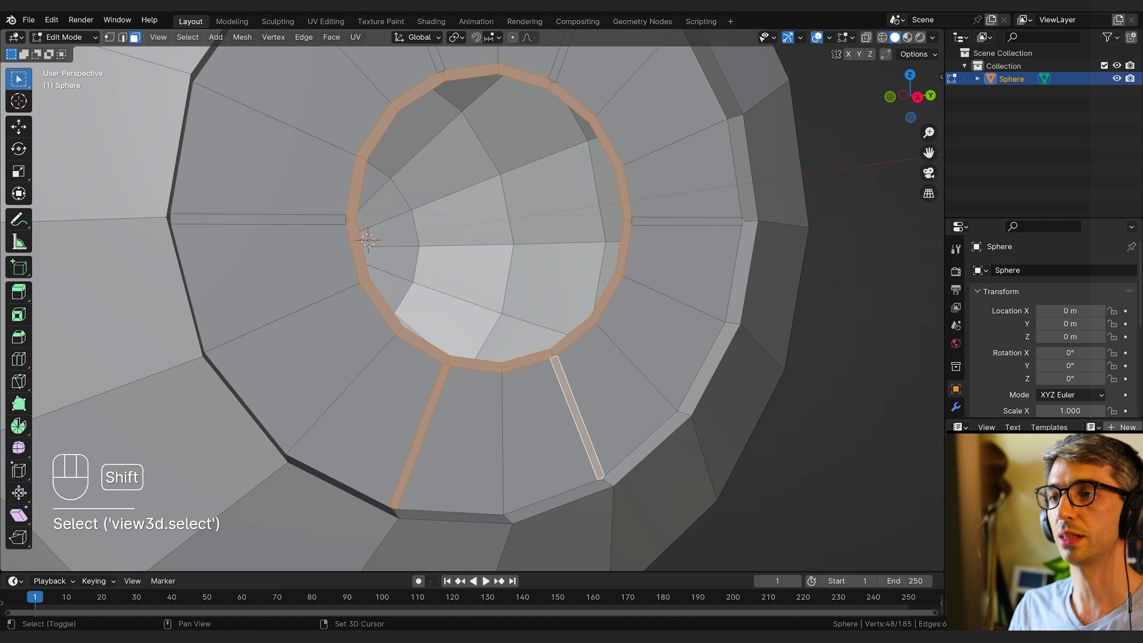
pyautogui.keyDown('shift'); pyautogui.click(554, 356); pyautogui.keyUp('shift')
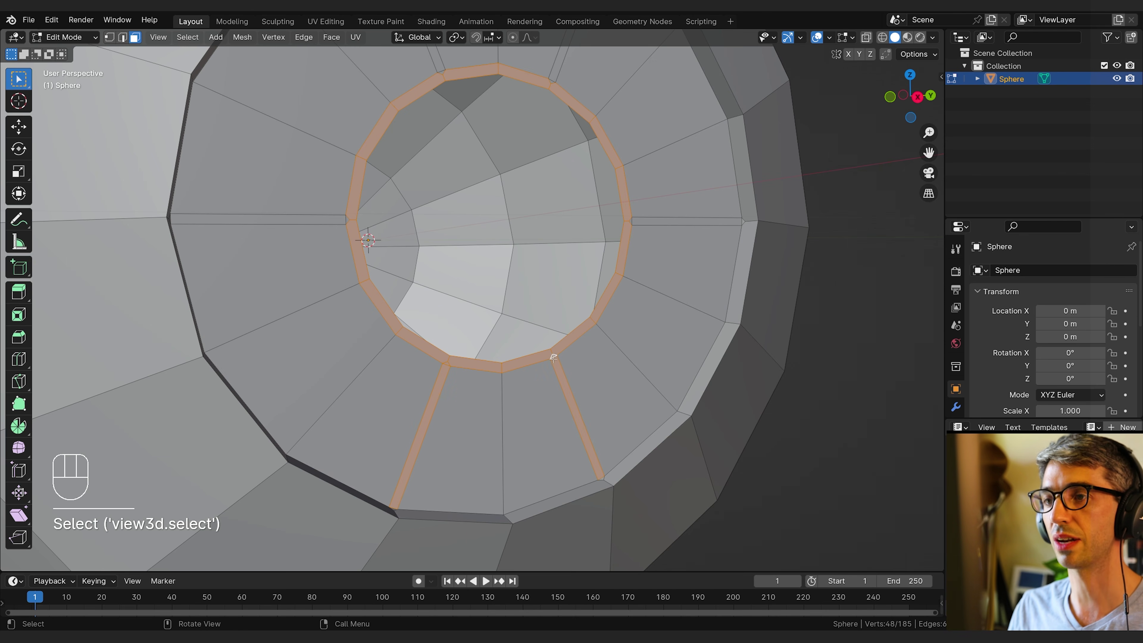
pyautogui.keyDown('shift'); pyautogui.click(640, 220); pyautogui.keyUp('shift')
pyautogui.keyDown('shift'); pyautogui.click(632, 221); pyautogui.keyUp('shift')
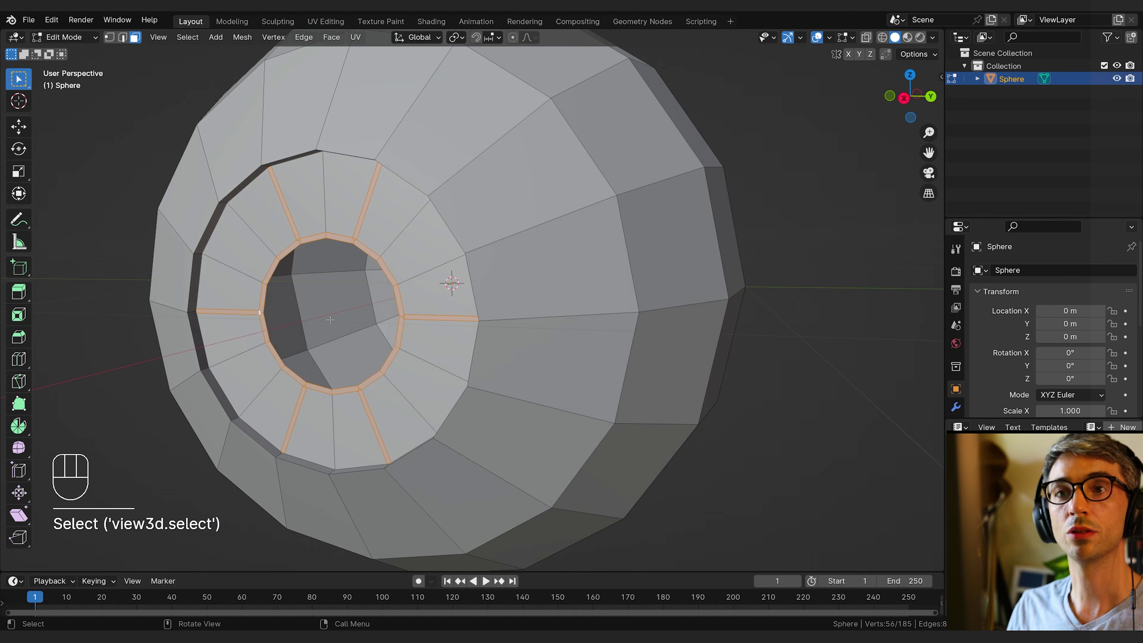
# Extrude the selected rim and spoke faces and move them about 0.0255 m outward along the X axis.
pyautogui.moveTo(329, 319); pyautogui.dragTo(490, 311, button='middle')
pyautogui.press('e')
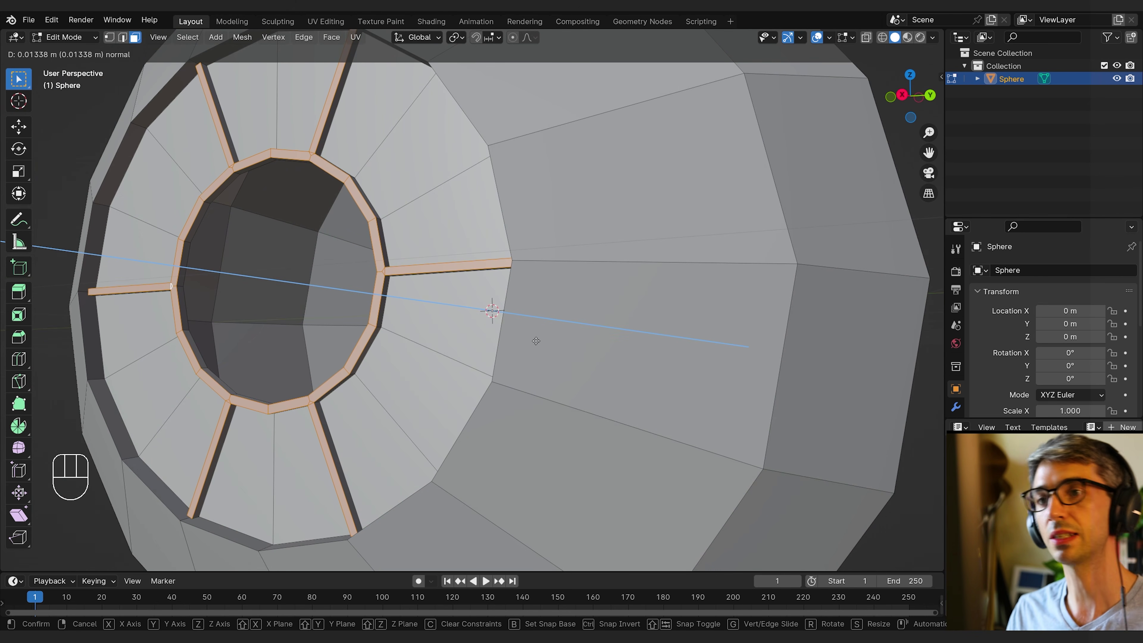
pyautogui.rightClick(535, 341)
pyautogui.keyDown('shift'); pyautogui.moveTo(318, 297); pyautogui.dragTo(529, 337, button='middle'); pyautogui.keyUp('shift')
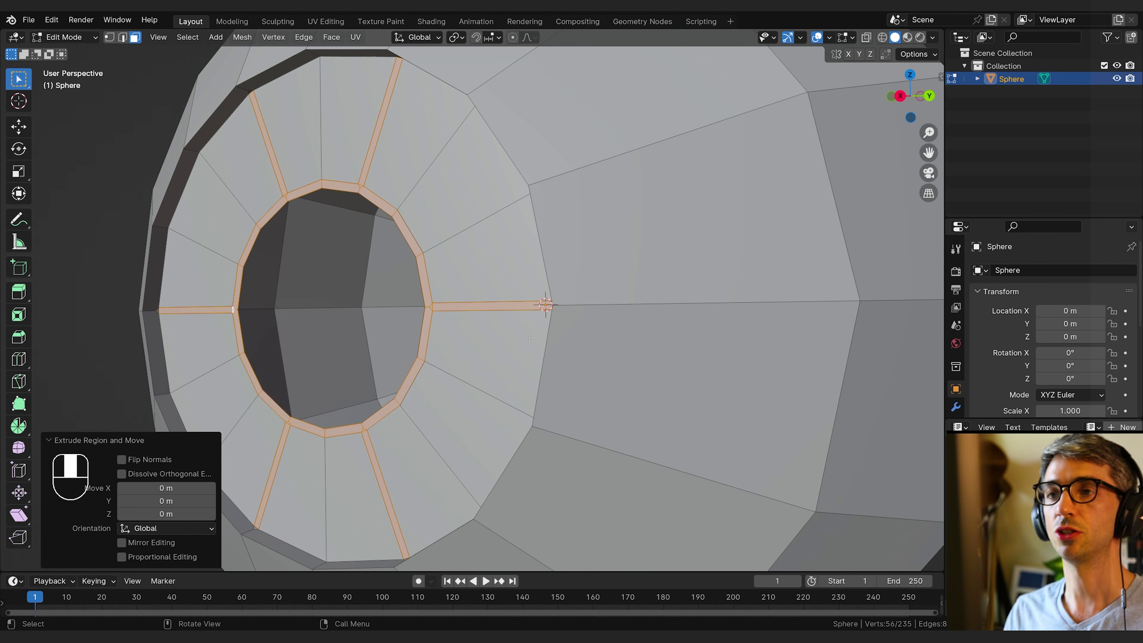
pyautogui.press('g')
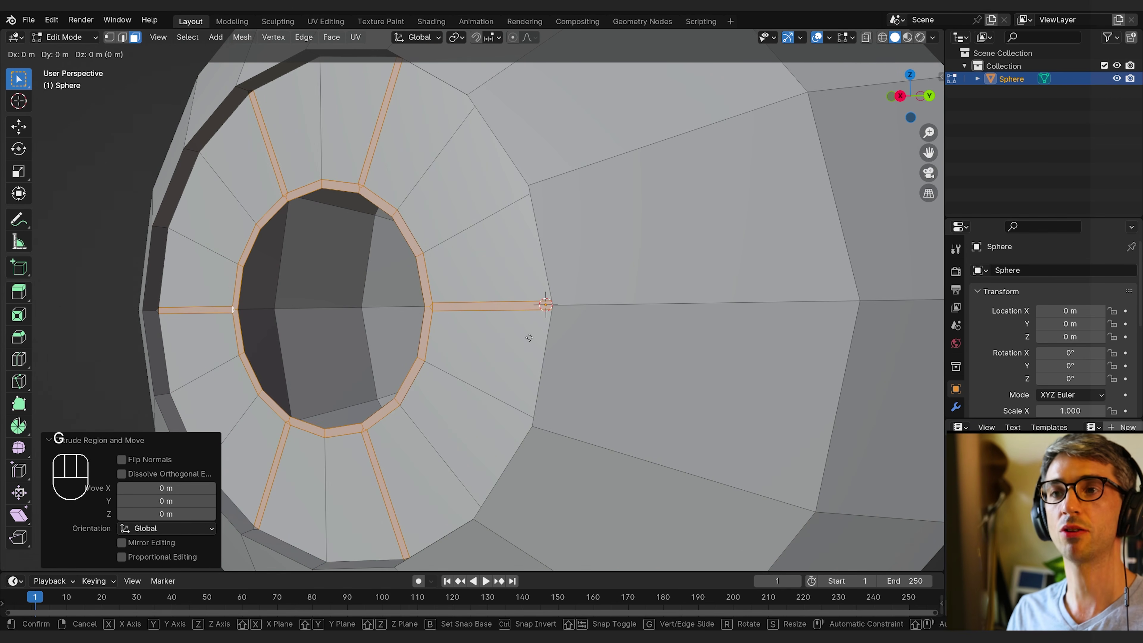
pyautogui.press('x')
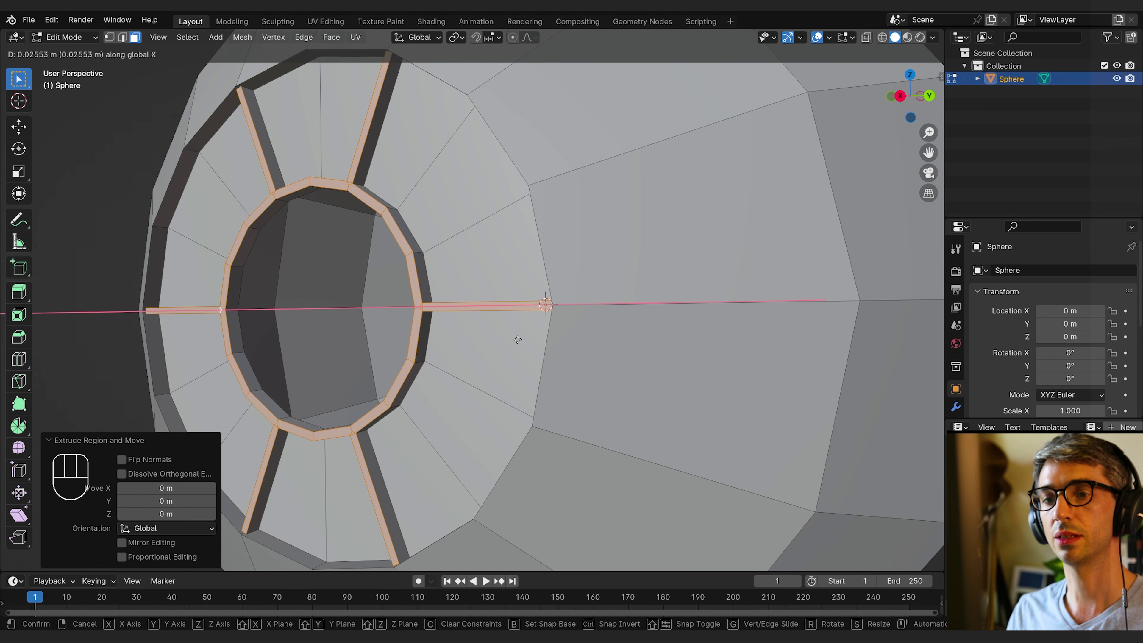
pyautogui.click(517, 339)
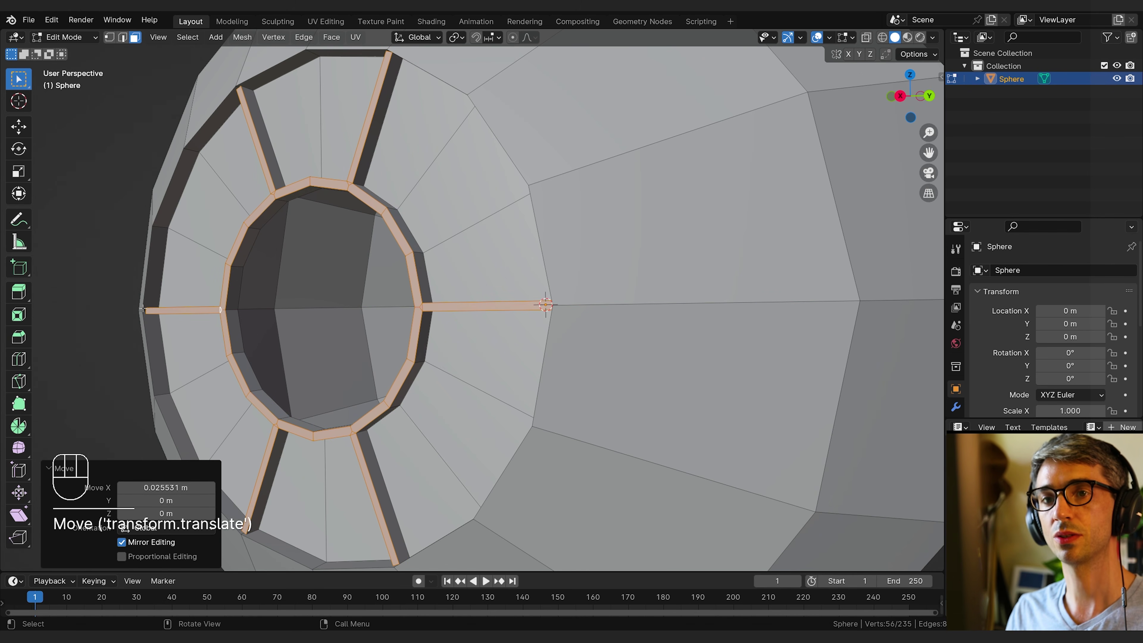
# Switch to Object Mode and deselect the sphere to inspect the raised rim and spokes.
pyautogui.scroll(-4, 312, 307)
pyautogui.moveTo(312, 307); pyautogui.dragTo(558, 335, button='middle')
pyautogui.press('Tab')
pyautogui.scroll(-3, 467, 348)
pyautogui.scroll(4, 558, 337)
pyautogui.scroll(-4, 558, 334)
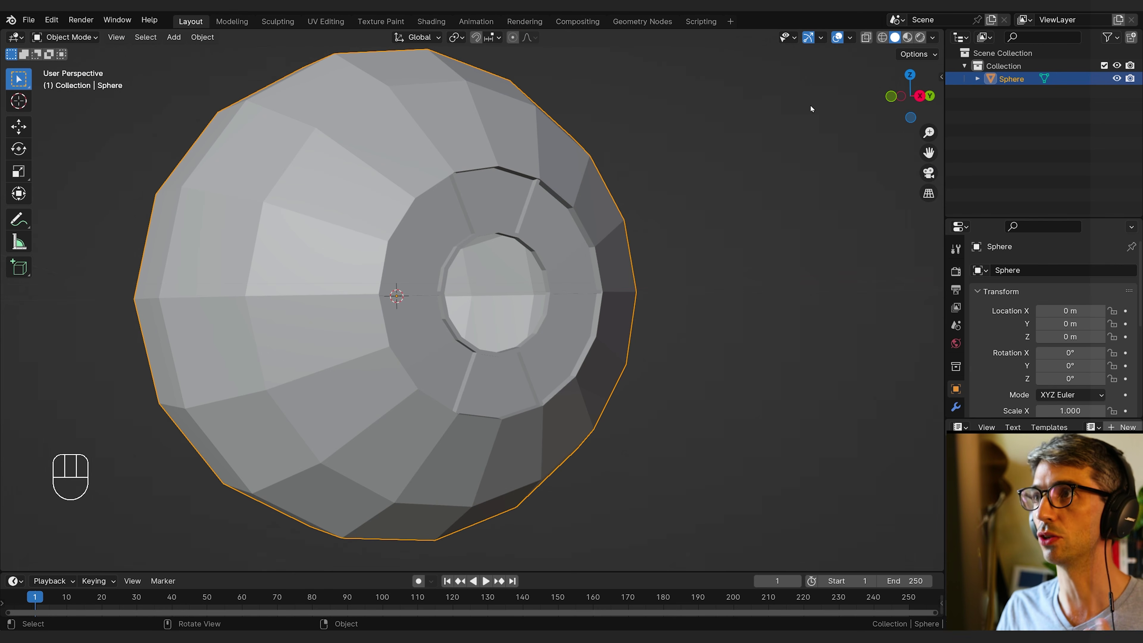
pyautogui.click(847, 54)
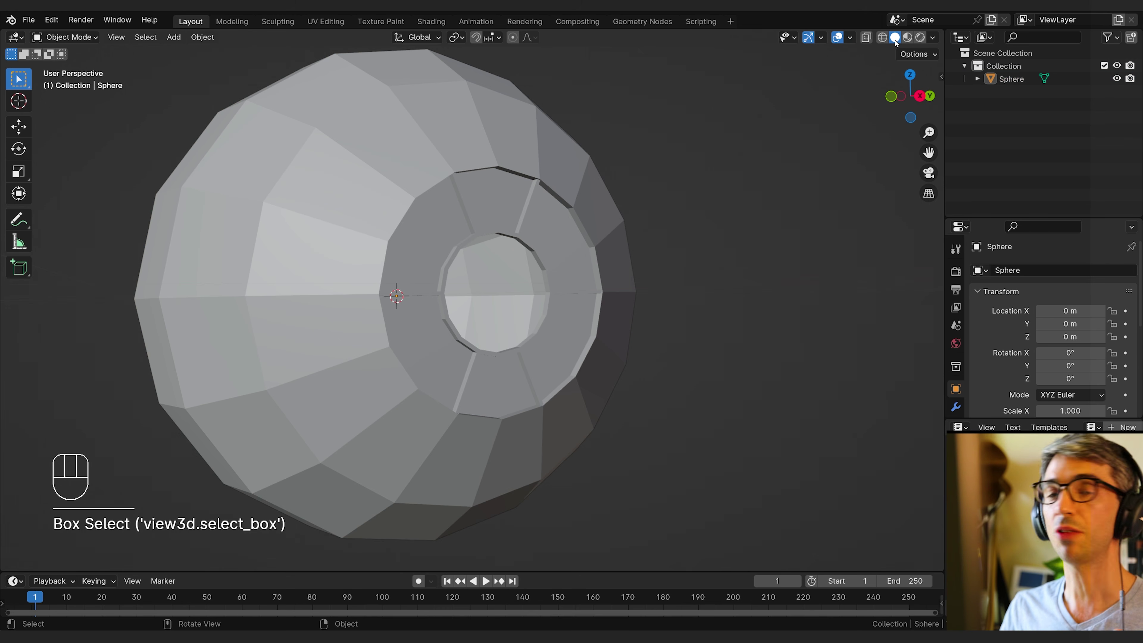
# Set the solid viewport lighting to MatCap and enable Cavity with the type Both.
pyautogui.click(933, 38)
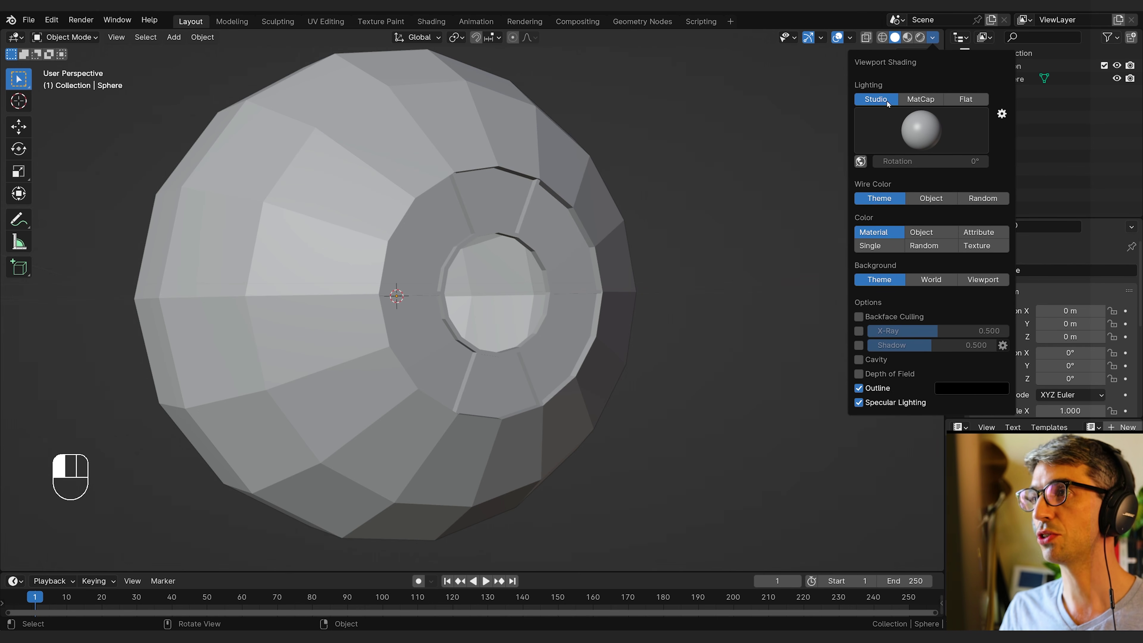
pyautogui.click(916, 101)
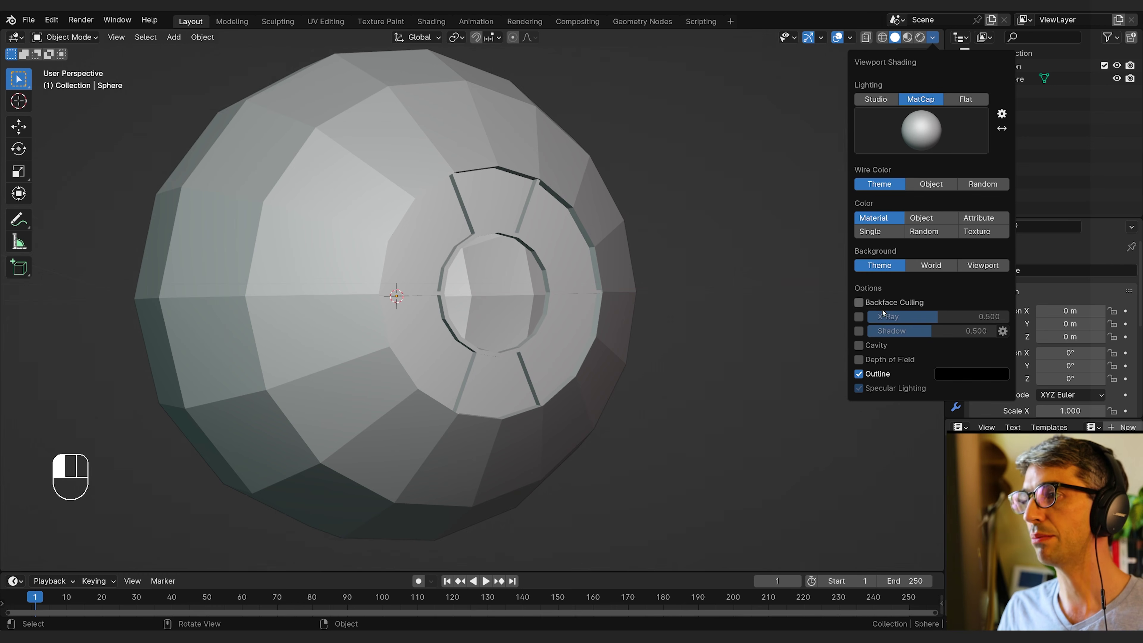
pyautogui.click(859, 345)
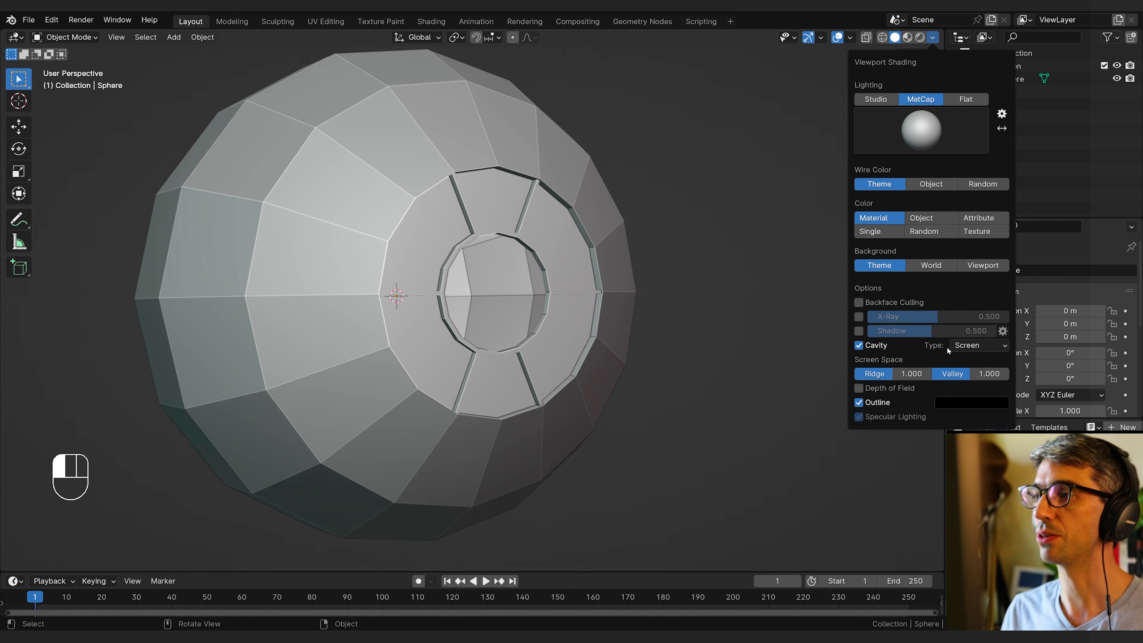
pyautogui.click(976, 346)
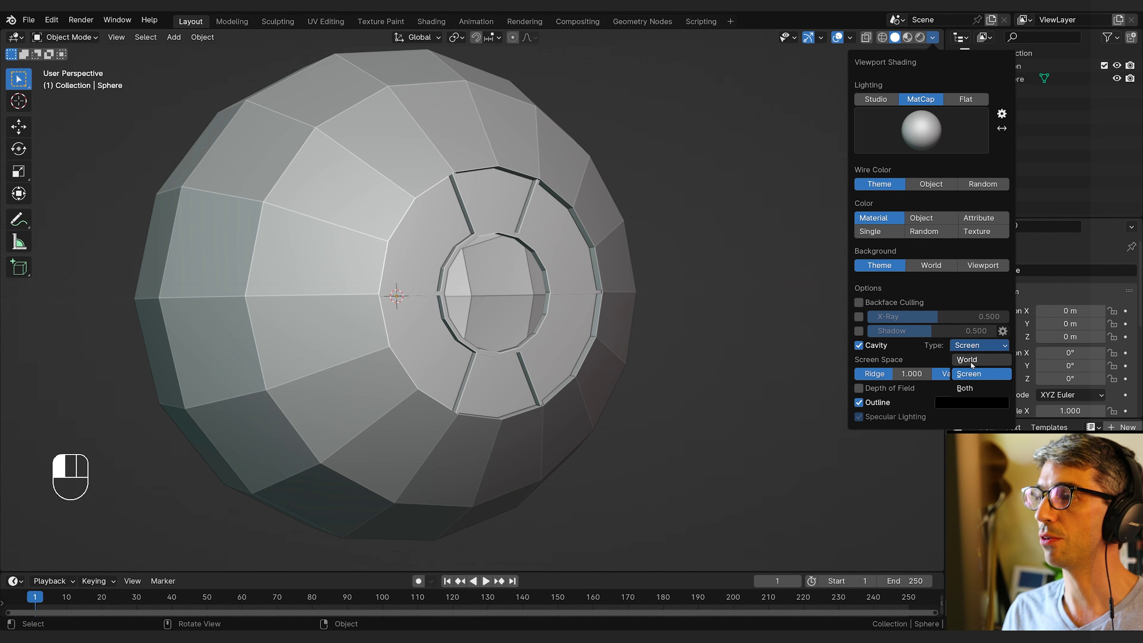
pyautogui.click(965, 388)
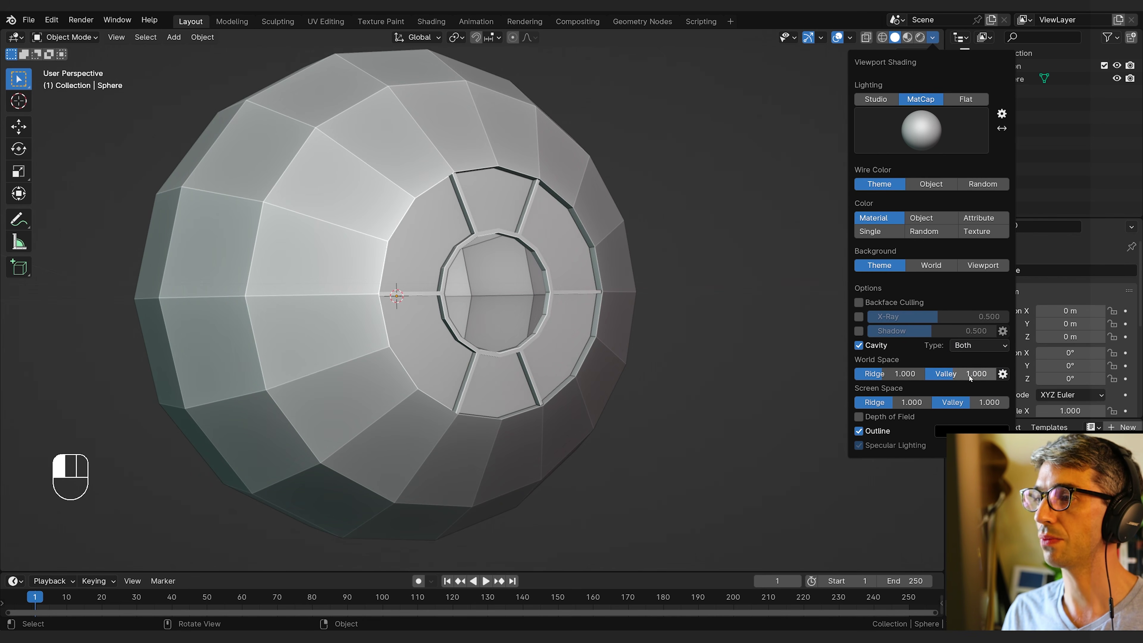
# Raise the cavity Valley strength to 2.375 in world space and 2.000 in screen space.
pyautogui.moveTo(957, 373); pyautogui.dragTo(995, 374)
pyautogui.moveTo(972, 403)
pyautogui.mouseDown()
pyautogui.moveTo(1006, 402)
pyautogui.moveTo(992, 373)
pyautogui.mouseUp()
pyautogui.moveTo(999, 402); pyautogui.dragTo(1000, 403)
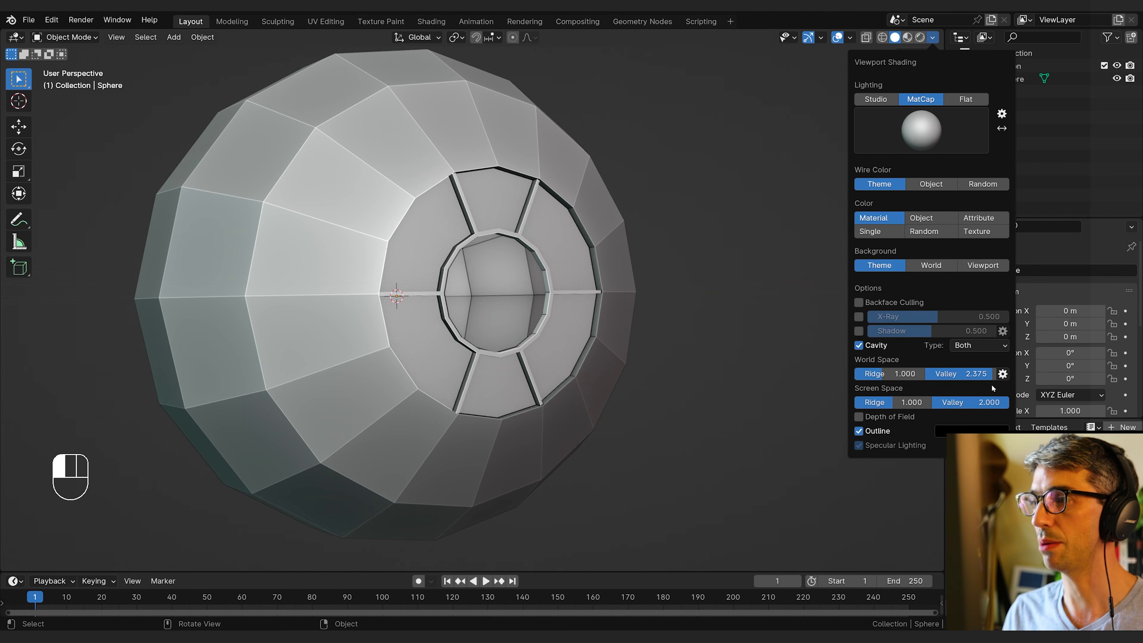
# Apply Shade Auto Smooth to the sphere with a 30° angle.
pyautogui.moveTo(454, 297)
pyautogui.mouseDown(button='middle')
pyautogui.moveTo(408, 258)
pyautogui.moveTo(572, 347)
pyautogui.moveTo(540, 333)
pyautogui.moveTo(554, 336)
pyautogui.moveTo(527, 343)
pyautogui.moveTo(541, 342)
pyautogui.mouseUp(button='middle')
pyautogui.scroll(-3, 535, 342)
pyautogui.scroll(2, 531, 341)
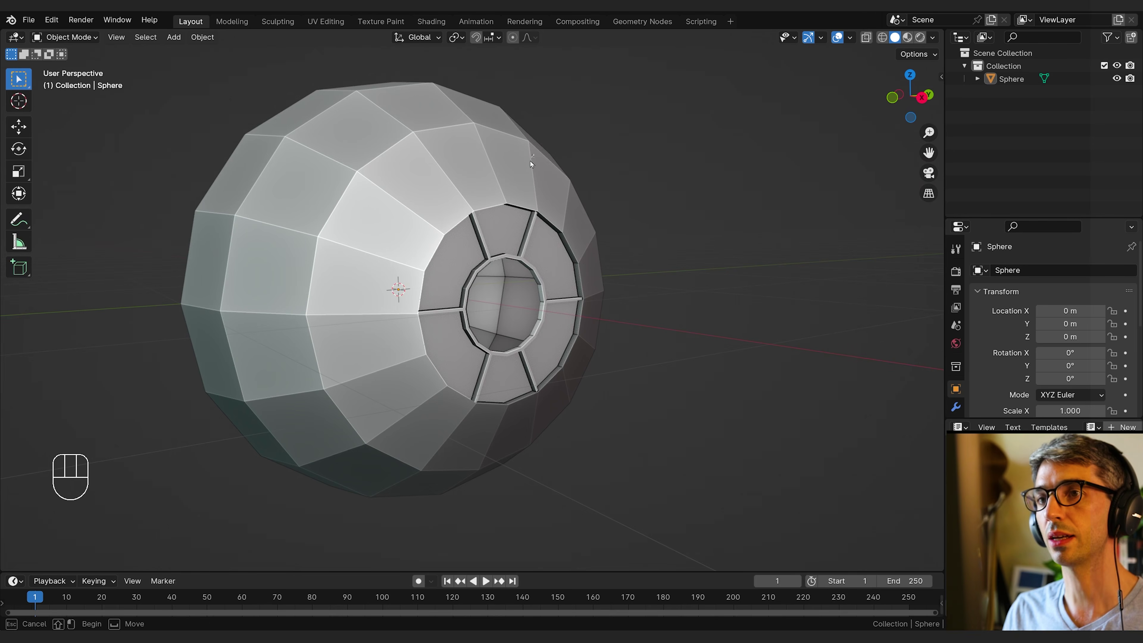
pyautogui.click(393, 168)
pyautogui.rightClick(410, 192)
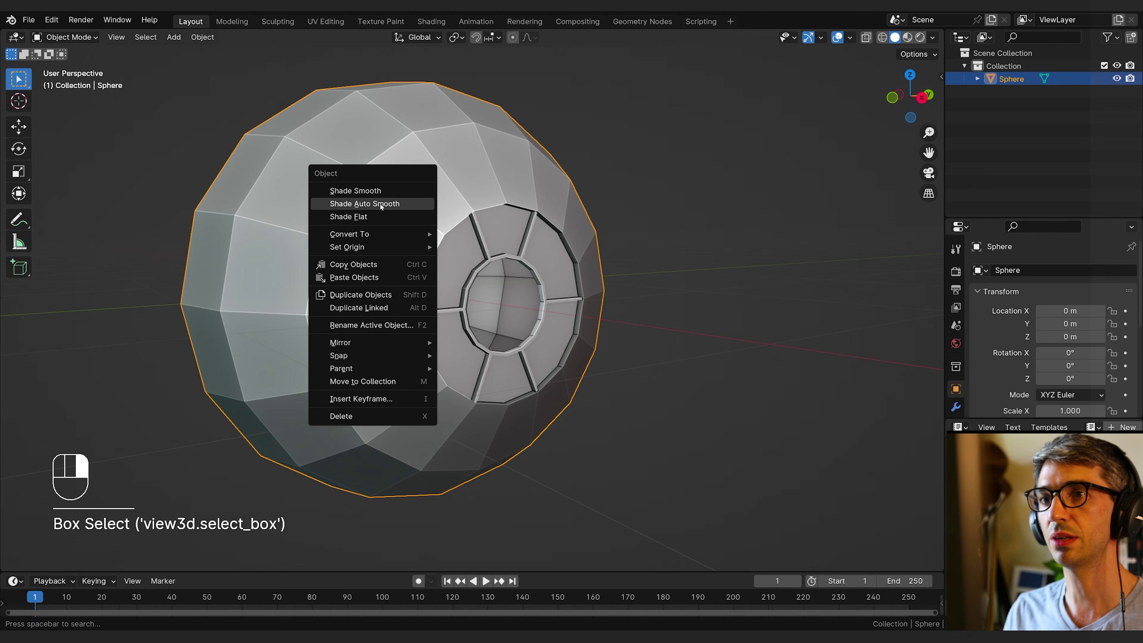
pyautogui.click(360, 205)
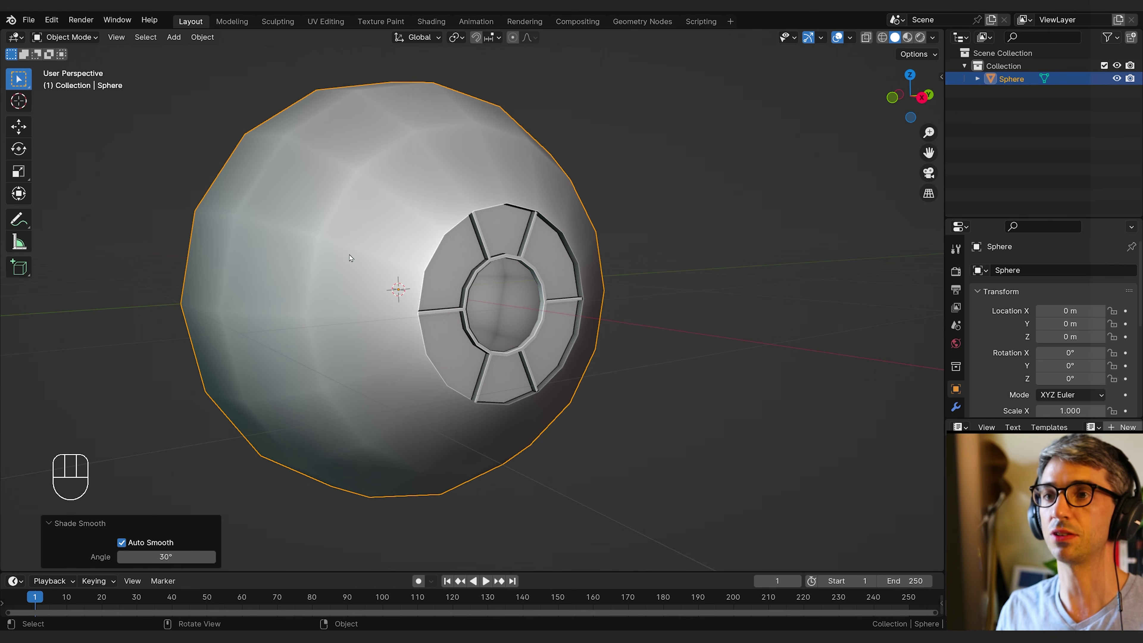
# Return to Edit Mode on the sphere with a close view of the raised rim and spokes.
pyautogui.scroll(3, 484, 292)
pyautogui.moveTo(532, 301); pyautogui.dragTo(550, 356, button='middle')
pyautogui.press('Tab')
pyautogui.scroll(2, 550, 357)
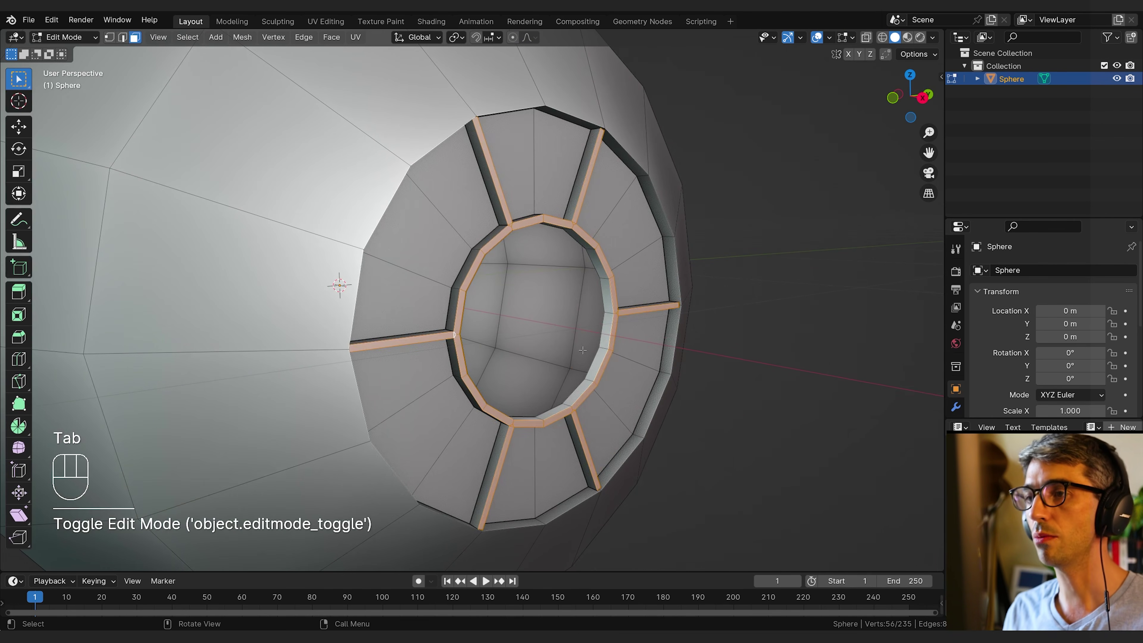
# Select the inner edge loop of the raised rim and close the central opening with Grid Fill.
pyautogui.press('2')
pyautogui.keyDown('alt'); pyautogui.click(600, 296); pyautogui.keyUp('alt')
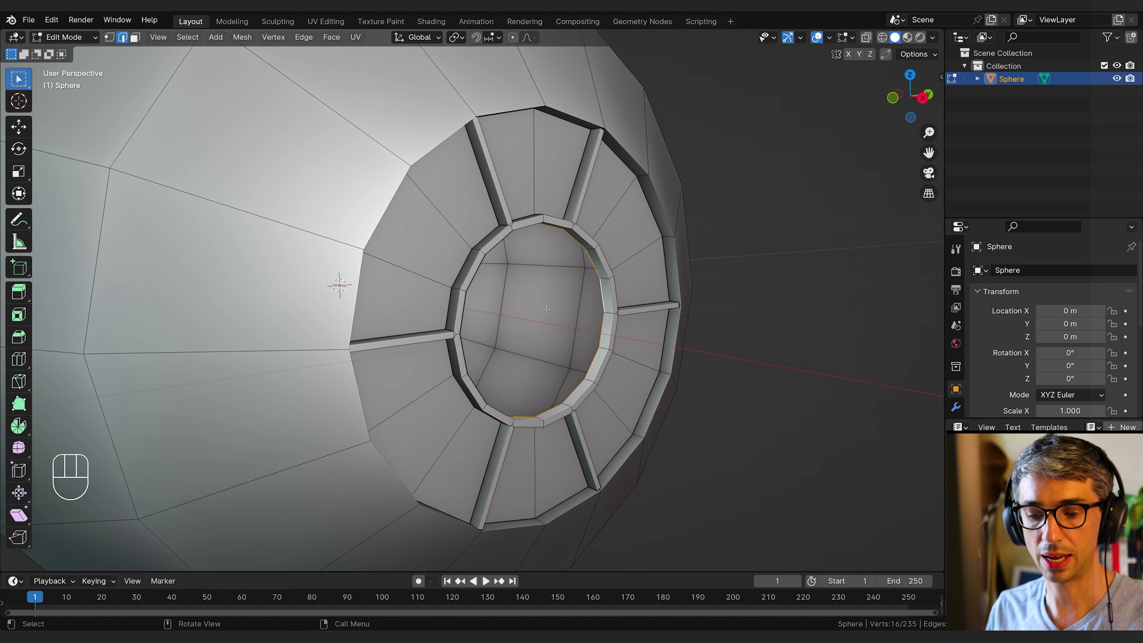
pyautogui.press('F3')
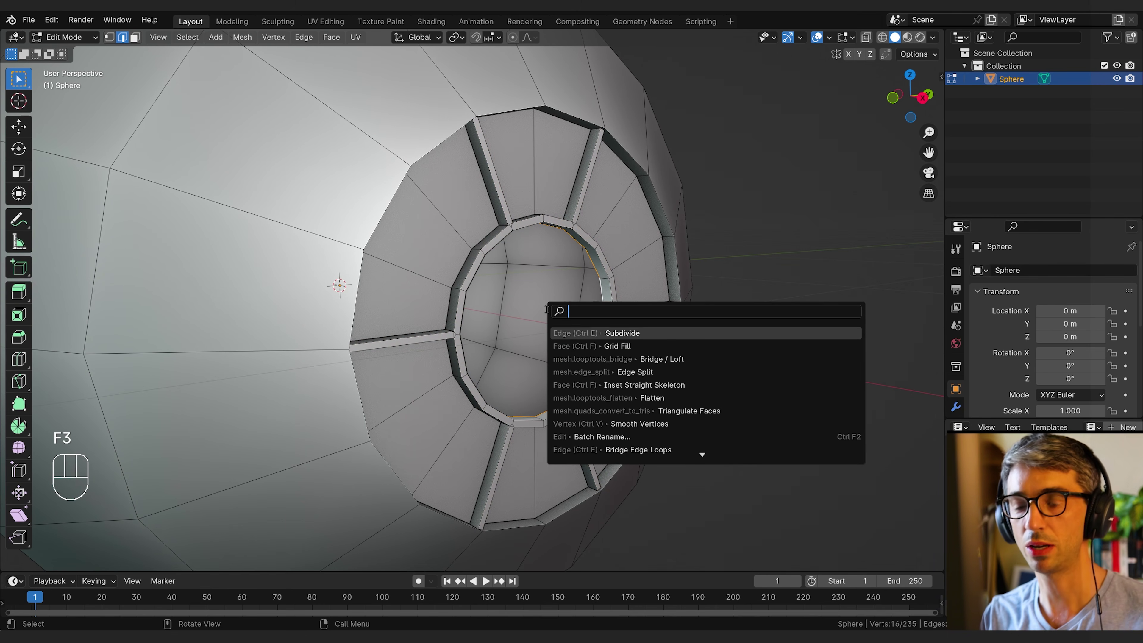
pyautogui.write('grid fill')
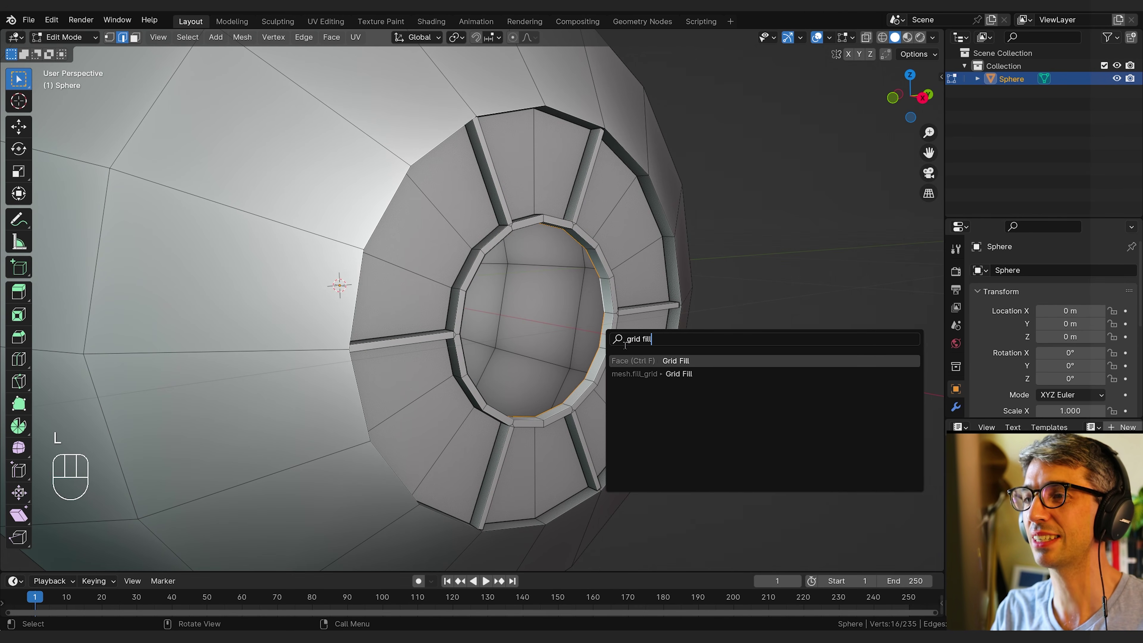
pyautogui.click(624, 345)
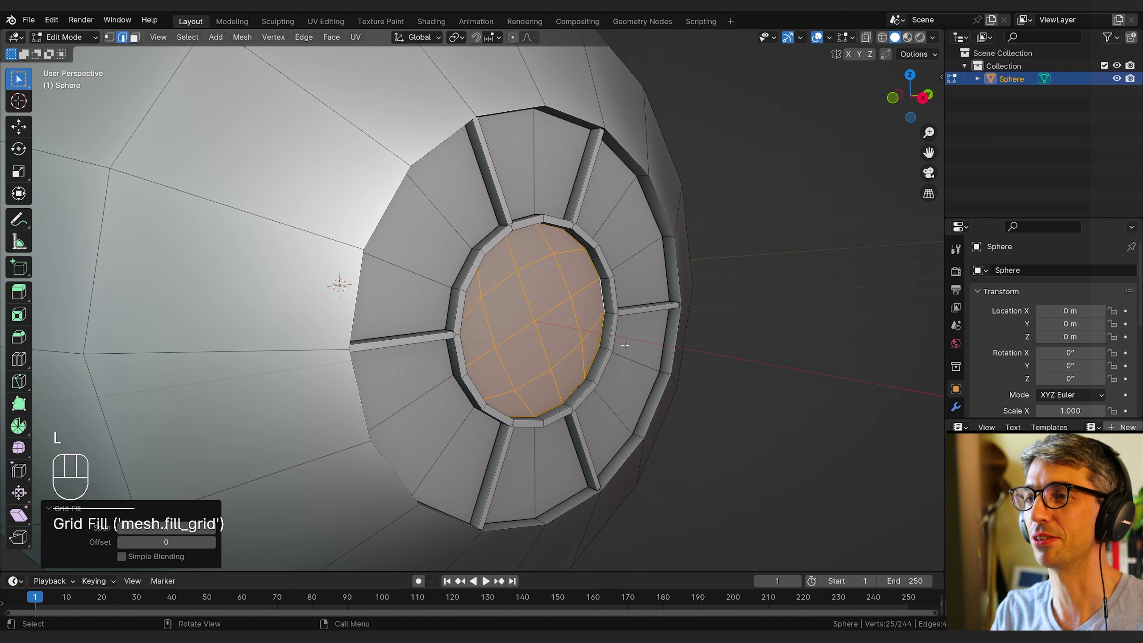
# Set the Grid Fill offset to 1 and enable Simple Blending.
pyautogui.moveTo(627, 379); pyautogui.dragTo(454, 281, button='middle')
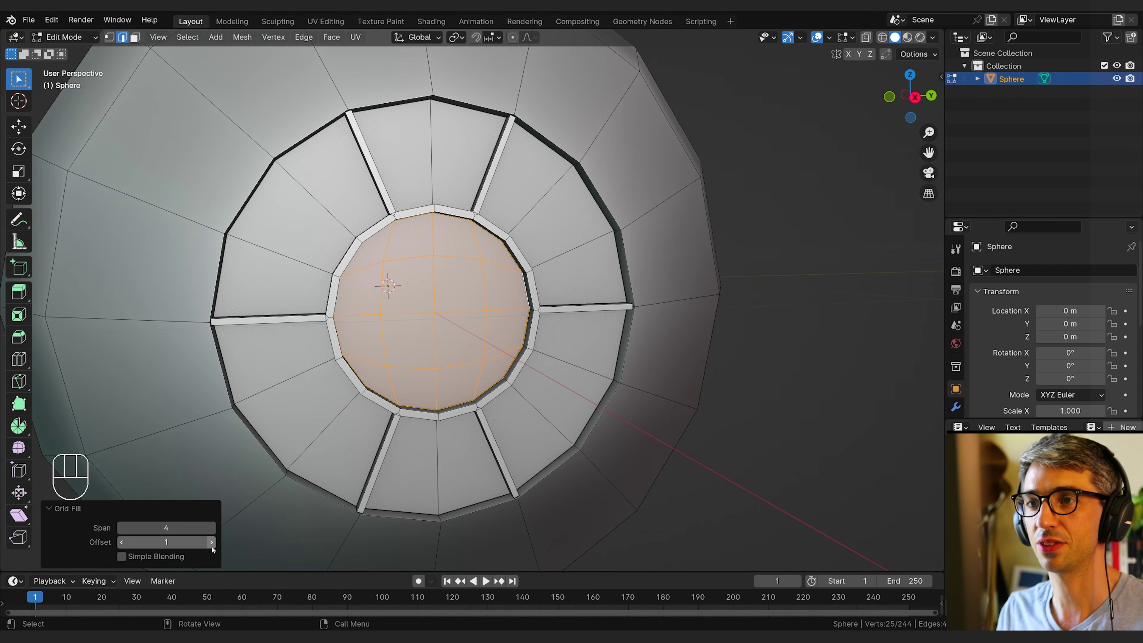
pyautogui.scroll(-1, 509, 482)
pyautogui.moveTo(509, 482); pyautogui.dragTo(487, 479, button='middle')
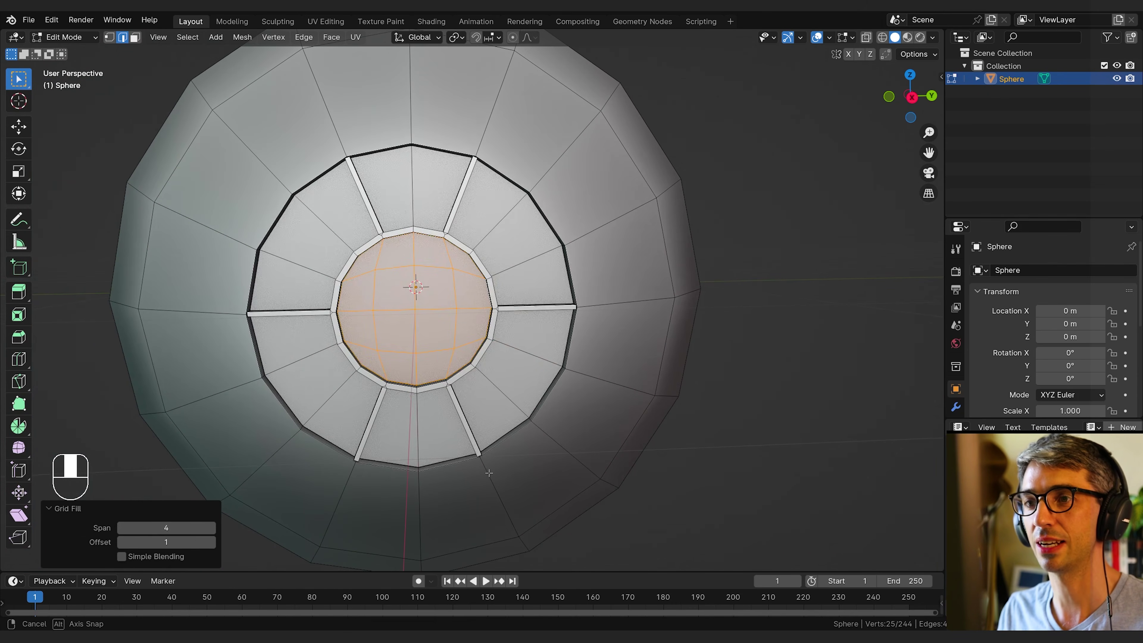
pyautogui.click(121, 557)
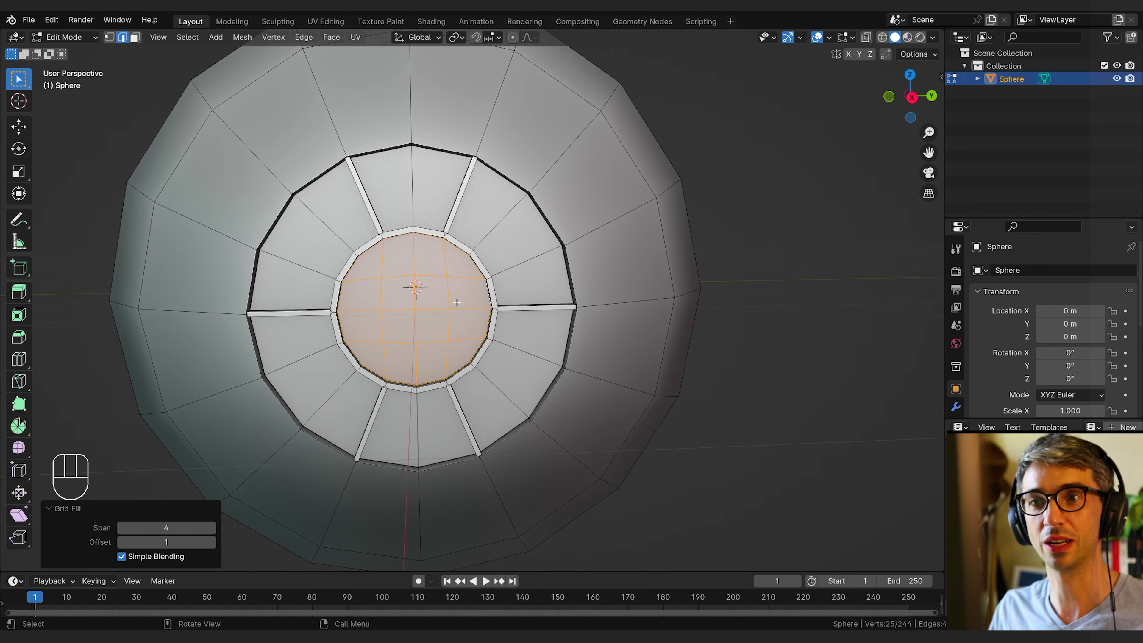
# Check the filled opening in Object Mode from a distance and return to Edit Mode.
pyautogui.scroll(-4, 438, 264)
pyautogui.moveTo(441, 265); pyautogui.dragTo(486, 387, button='middle')
pyautogui.press('Tab')
pyautogui.scroll(-2, 465, 384)
pyautogui.press('Tab')
pyautogui.moveTo(480, 380); pyautogui.dragTo(460, 364, button='middle')
pyautogui.moveTo(460, 364)
pyautogui.mouseDown(button='middle')
pyautogui.moveTo(443, 355)
pyautogui.moveTo(433, 377)
pyautogui.moveTo(407, 353)
pyautogui.moveTo(456, 360)
pyautogui.mouseUp(button='middle')
# Select two mirrored pairs of adjacent faces on the sphere's lower half, just outside the recessed ring.
pyautogui.click(372, 372)
pyautogui.press('3')
pyautogui.scroll(-1, 433, 377)
pyautogui.keyDown('shift'); pyautogui.click(403, 351); pyautogui.keyUp('shift')
pyautogui.keyDown('shift'); pyautogui.click(422, 361); pyautogui.keyUp('shift')
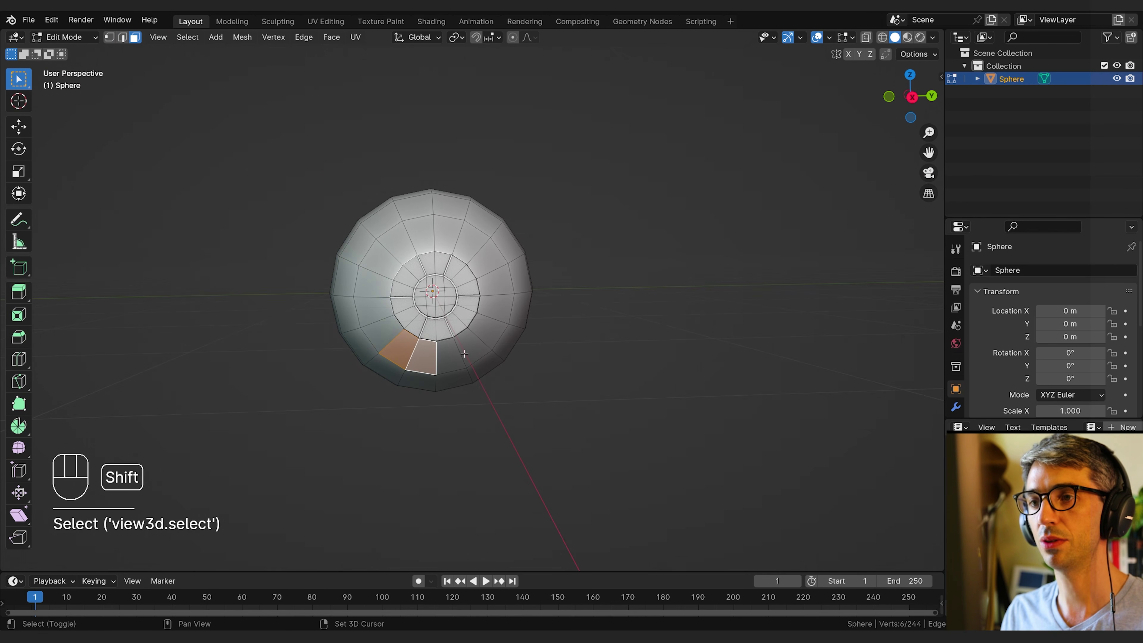
pyautogui.click(385, 337)
pyautogui.keyDown('shift'); pyautogui.click(402, 349); pyautogui.keyUp('shift')
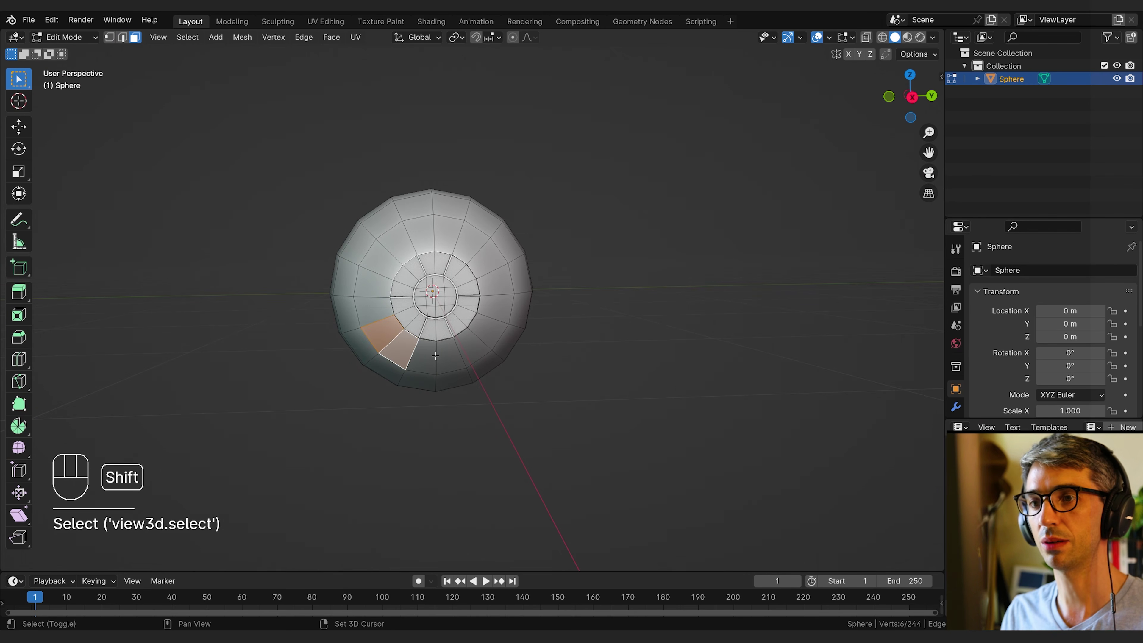
pyautogui.keyDown('shift'); pyautogui.click(468, 356); pyautogui.keyUp('shift')
pyautogui.keyDown('shift'); pyautogui.click(491, 342); pyautogui.keyUp('shift')
pyautogui.moveTo(491, 342); pyautogui.dragTo(544, 379, button='middle')
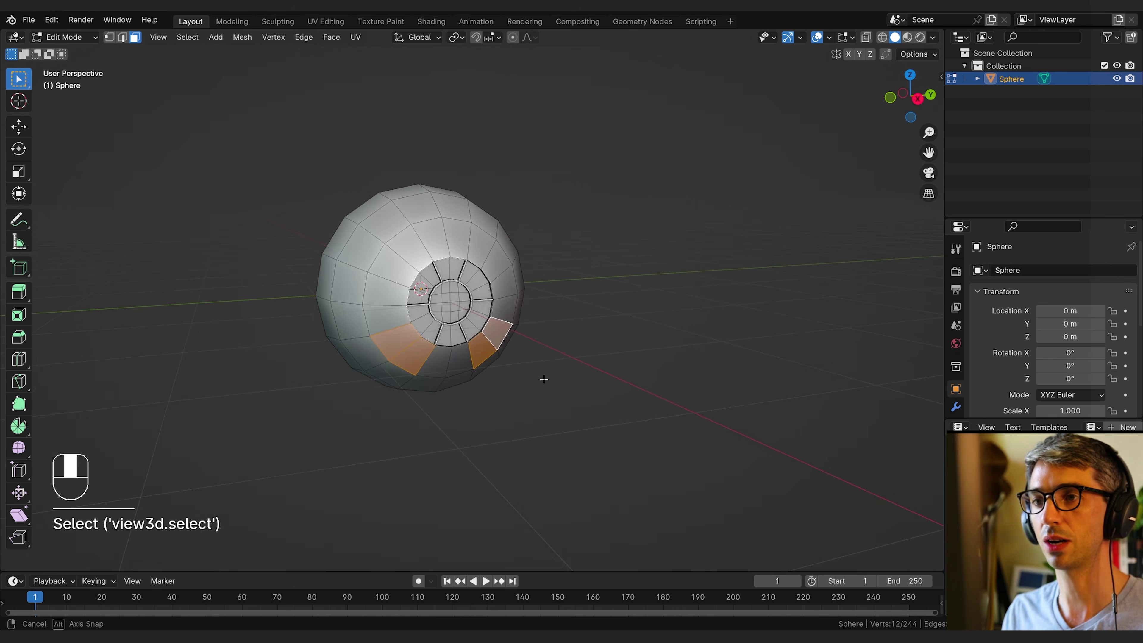
pyautogui.scroll(2, 605, 407)
pyautogui.moveTo(607, 408); pyautogui.dragTo(615, 406, button='middle')
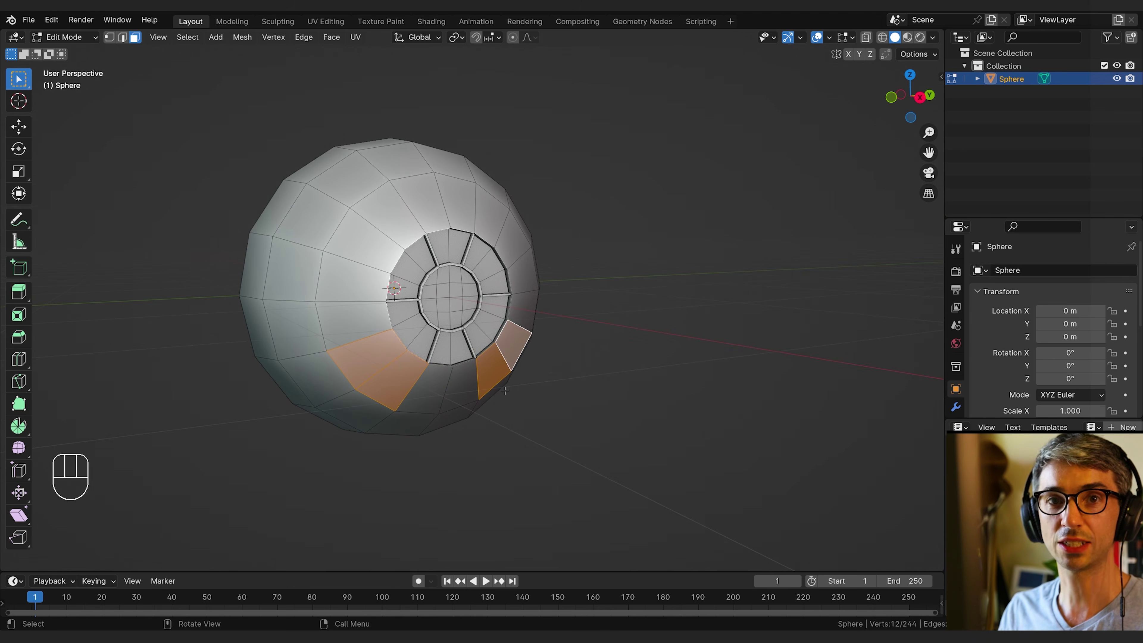
pyautogui.keyDown('shift'); pyautogui.moveTo(505, 391); pyautogui.dragTo(632, 450, button='middle'); pyautogui.keyUp('shift')
# Inset the two selected face pairs by about 0.035 m and extrude them 0.048 m along the global X axis.
pyautogui.press('i')
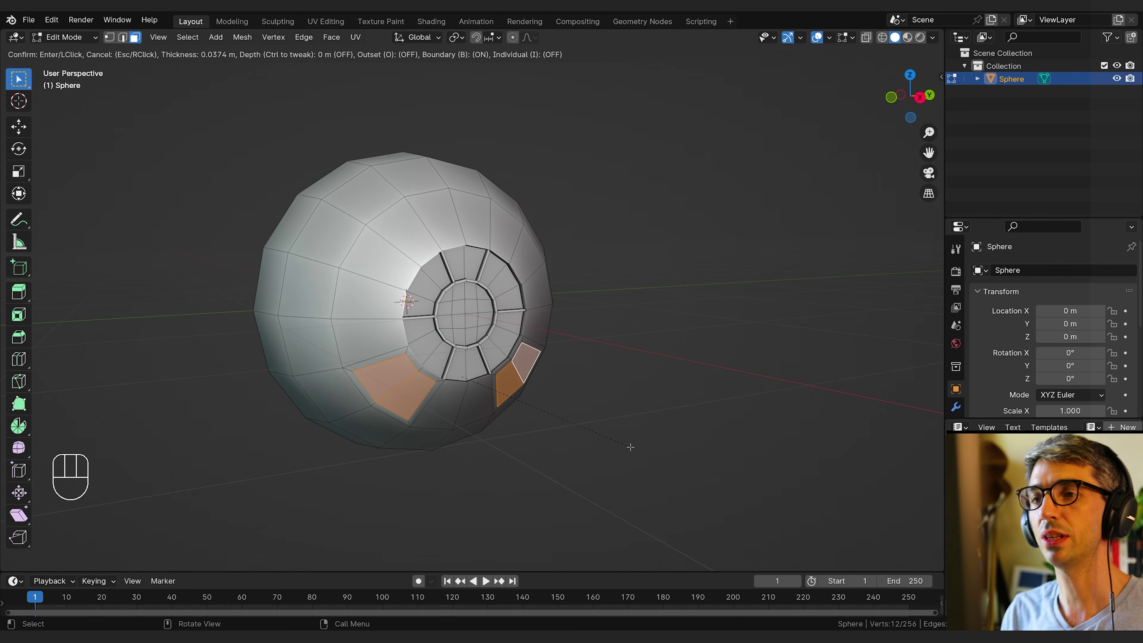
pyautogui.click(631, 447)
pyautogui.moveTo(630, 448); pyautogui.dragTo(569, 453, button='middle')
pyautogui.press('e')
pyautogui.press('x')
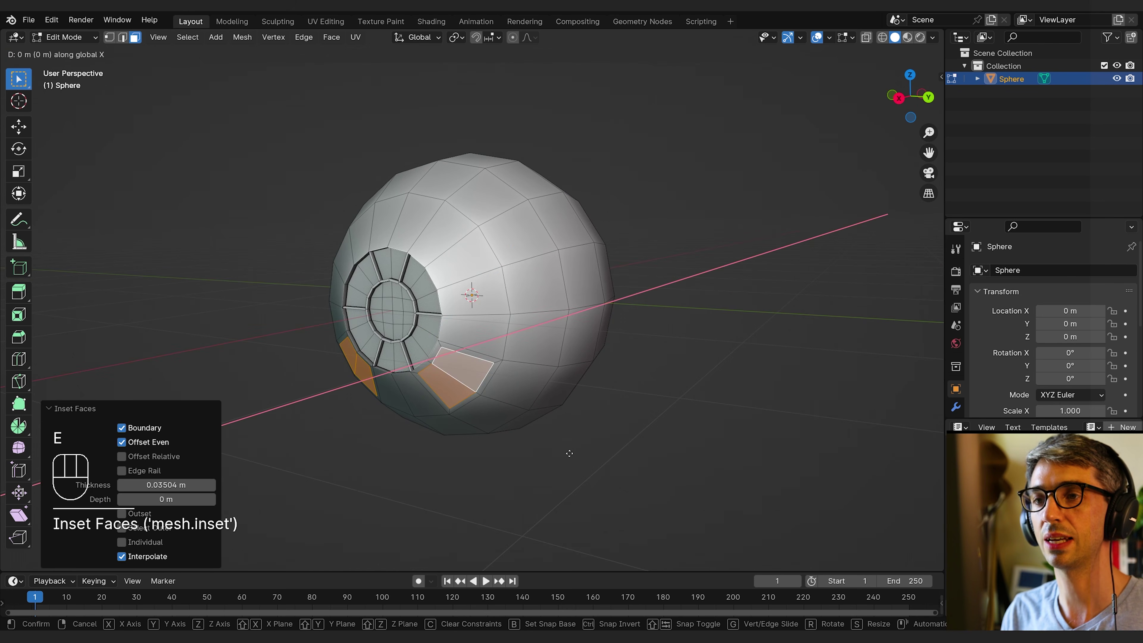
pyautogui.click(564, 453)
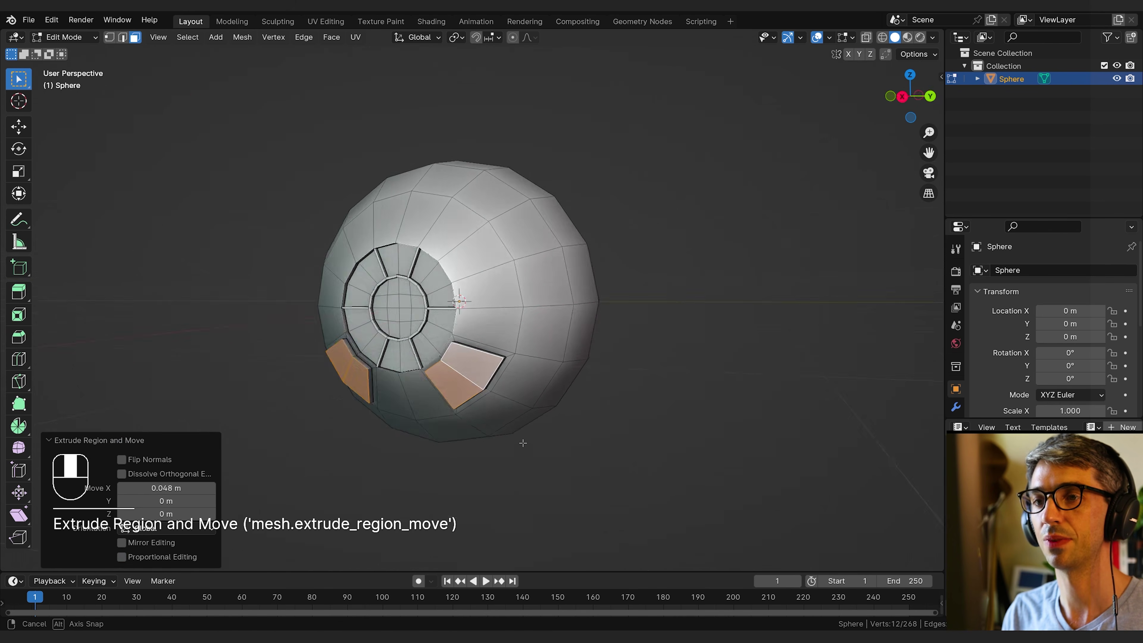
# Clear the selection and inset the pair of adjacent faces directly above the recessed ring by about 0.040 m.
pyautogui.moveTo(563, 452); pyautogui.dragTo(522, 439, button='middle')
pyautogui.hotkey('ctrl', 'z')
pyautogui.hotkey('ctrl', 'z')
pyautogui.hotkey('ctrl', 'z')
pyautogui.press('Tab')
pyautogui.hotkey('alt', 'a')
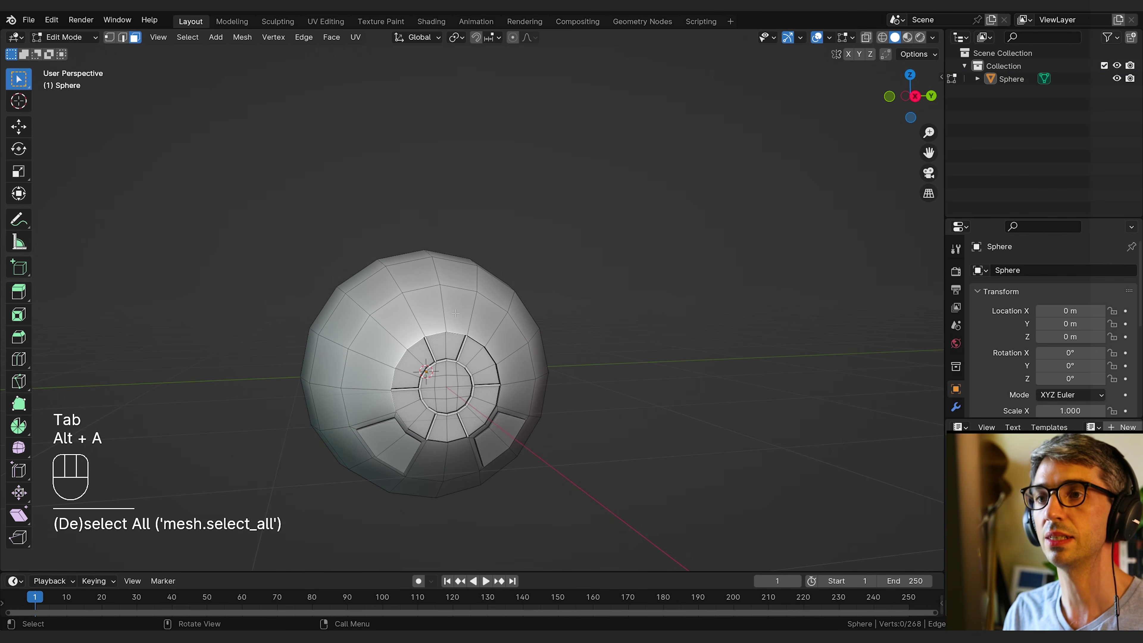
pyautogui.click(455, 313)
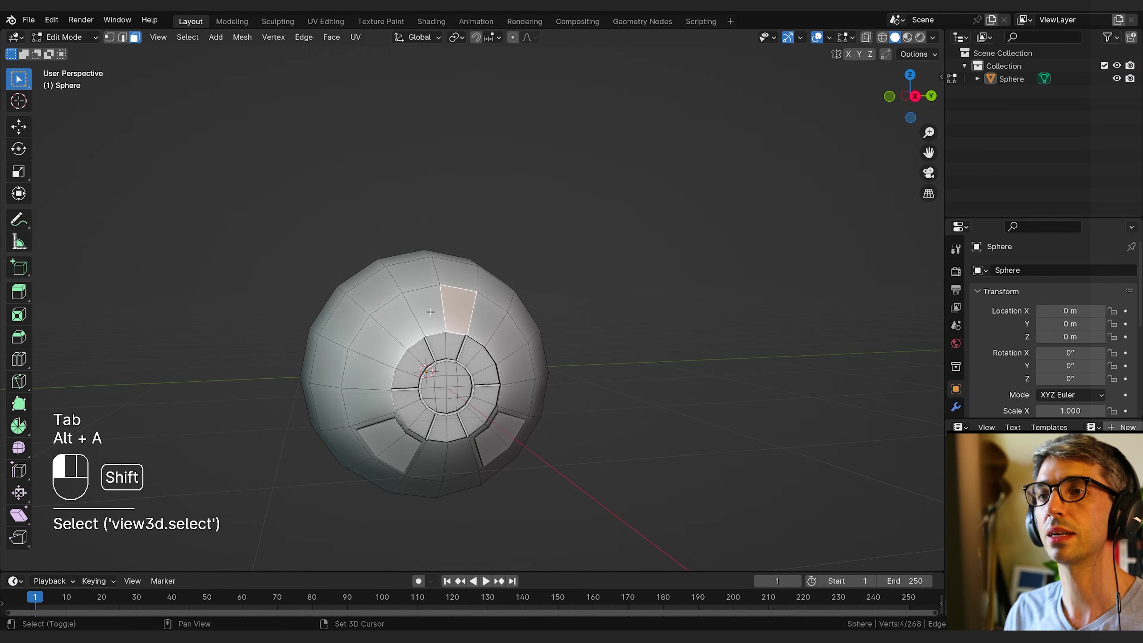
pyautogui.keyDown('shift'); pyautogui.click(422, 310); pyautogui.keyUp('shift')
pyautogui.press('i')
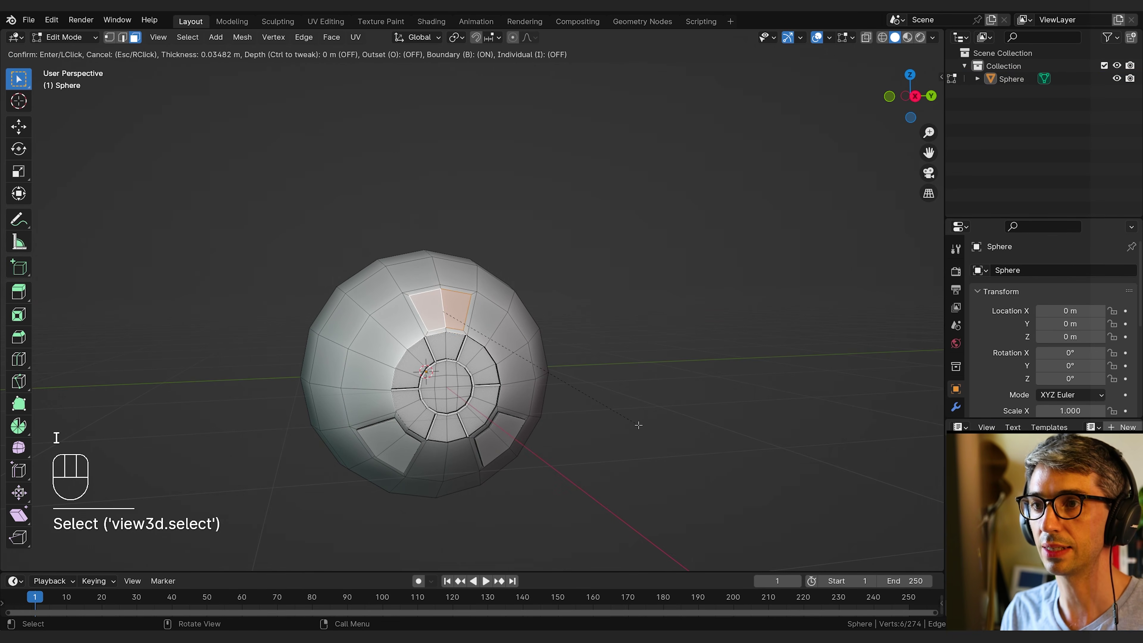
pyautogui.click(548, 417)
# Extrude the inset upper face pair outward along the global X axis and check the panel in Object Mode.
pyautogui.moveTo(547, 418); pyautogui.dragTo(570, 412, button='middle')
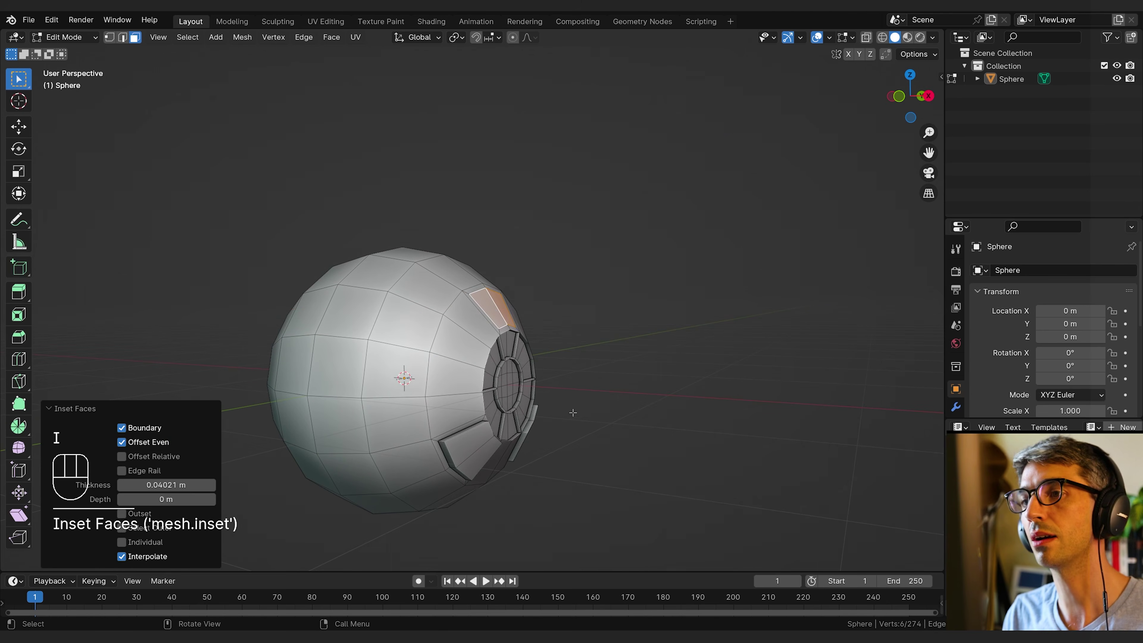
pyautogui.press('e')
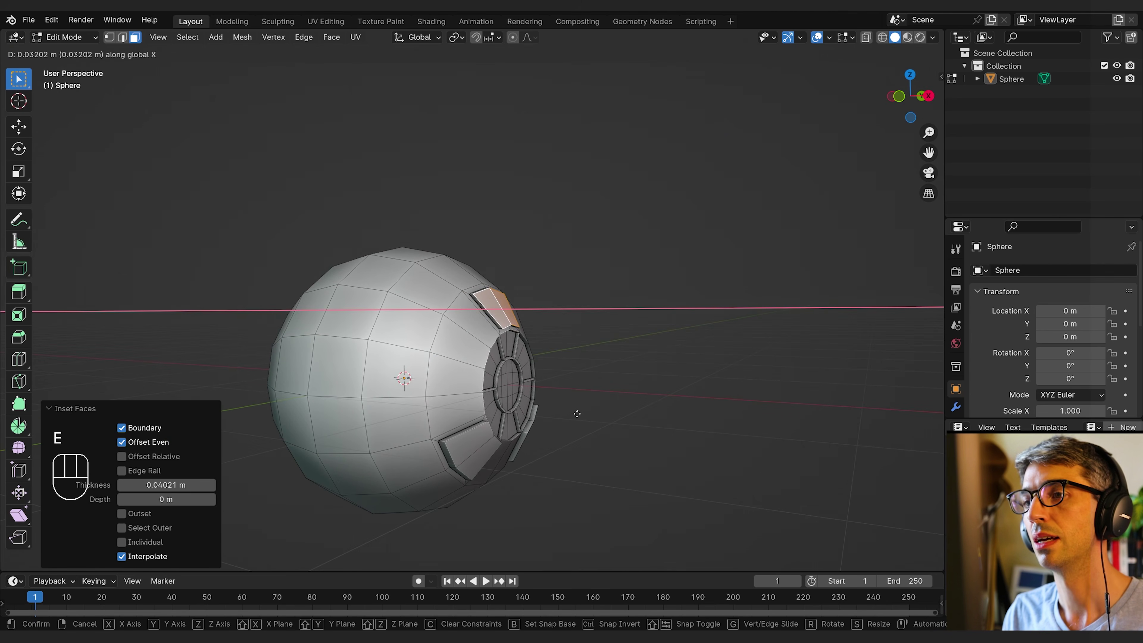
pyautogui.click(573, 412)
pyautogui.press('Tab')
pyautogui.moveTo(572, 412); pyautogui.dragTo(544, 405, button='middle')
pyautogui.press('Tab')
pyautogui.press('Tab')
pyautogui.press('Tab')
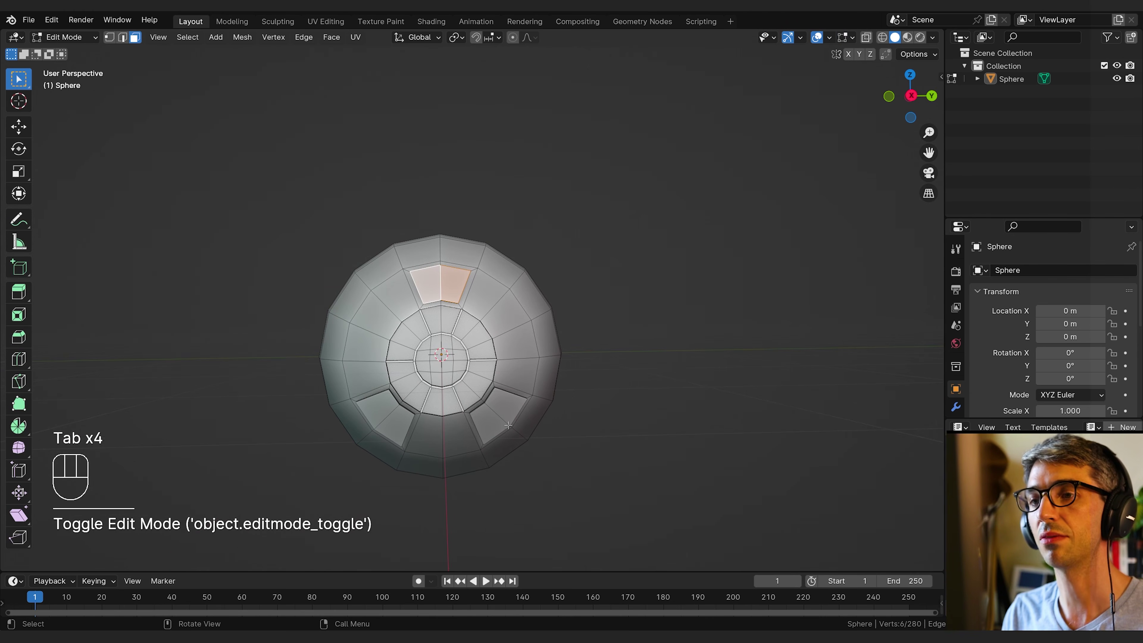
# Try a loop cut around the face band outside the recessed ring, slid inward toward the ring.
pyautogui.hotkey('ctrl', 'r')
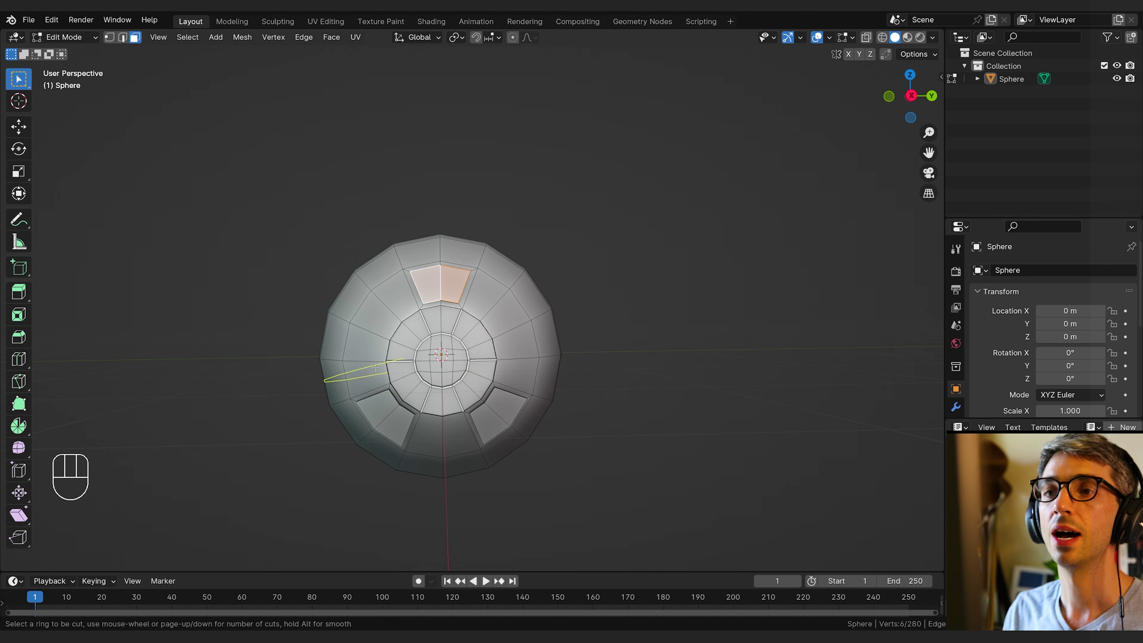
pyautogui.click(395, 305)
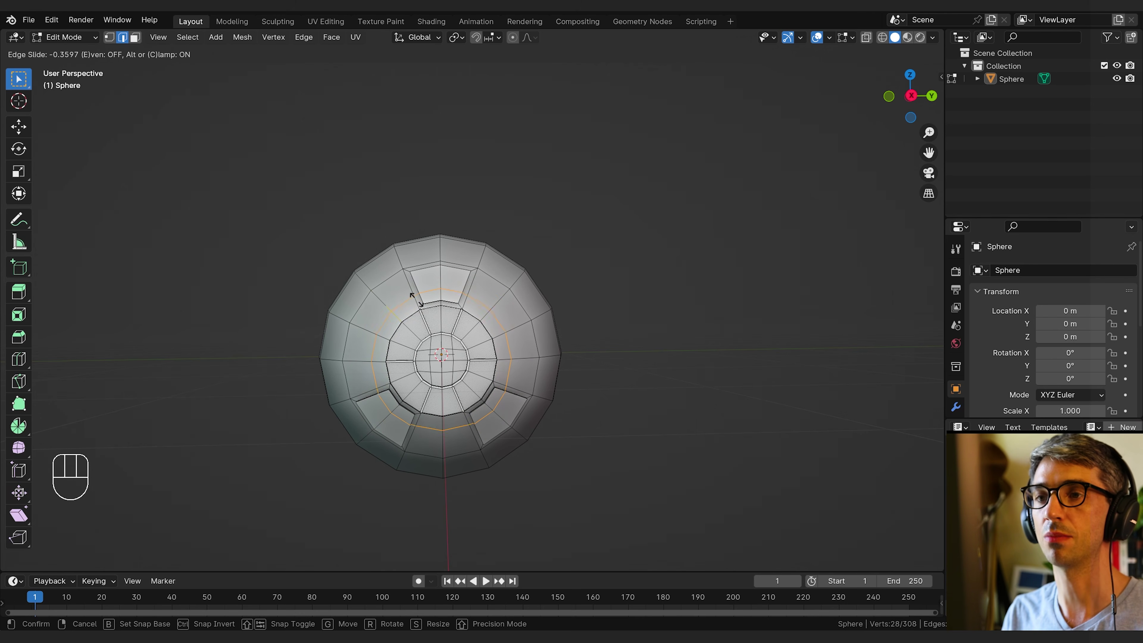
pyautogui.click(408, 289)
pyautogui.hotkey('ctrl', 'z')
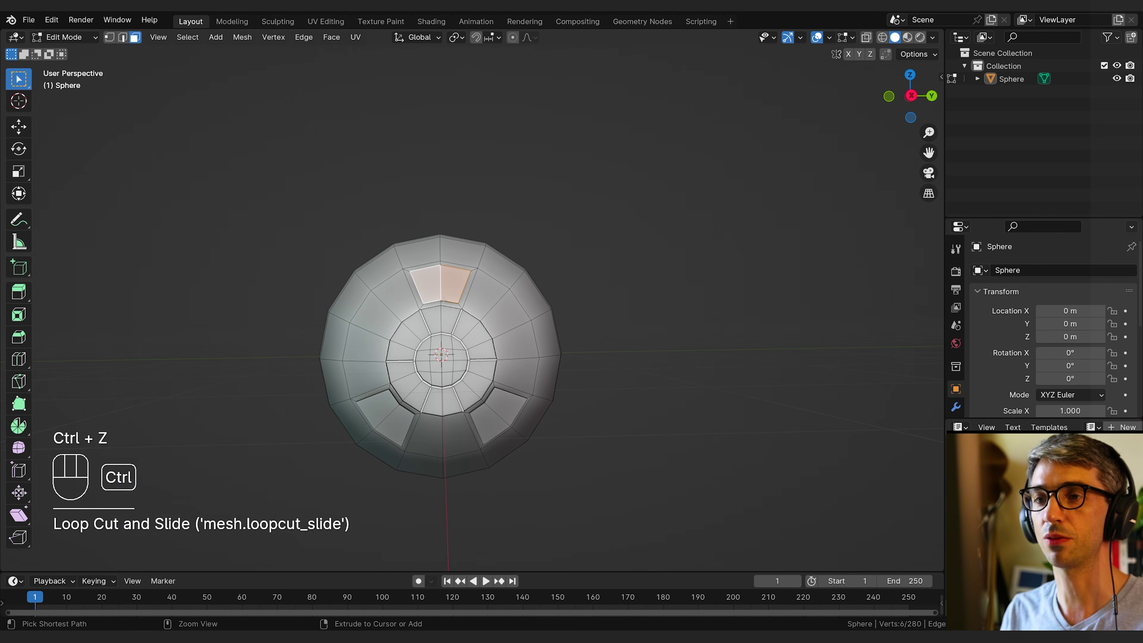
pyautogui.hotkey('ctrl', 'r')
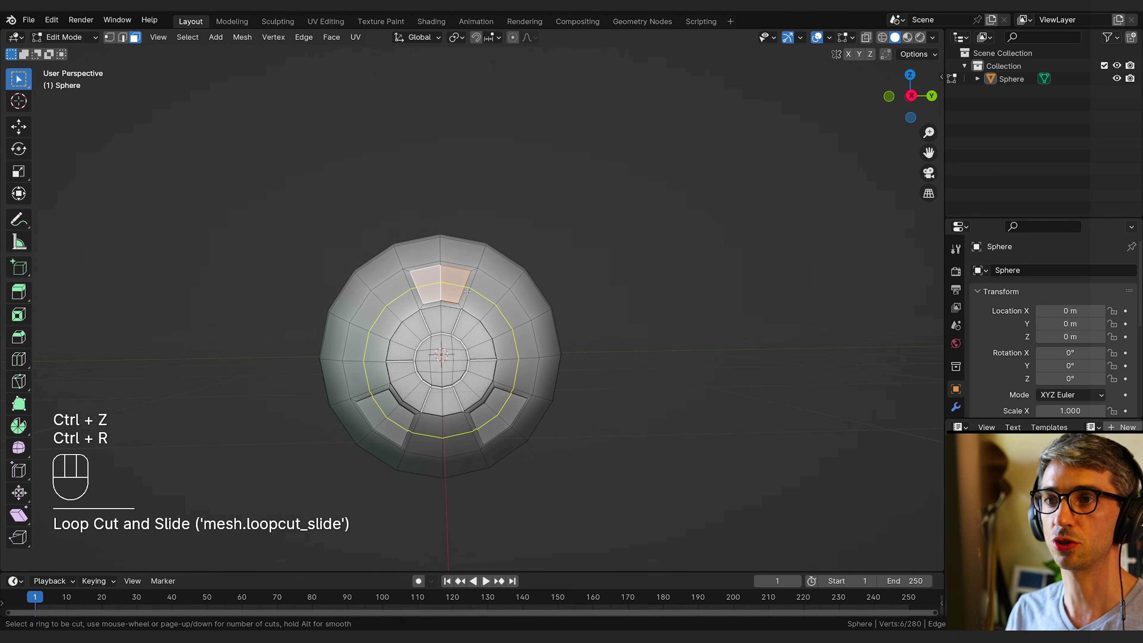
pyautogui.scroll(5, 474, 297)
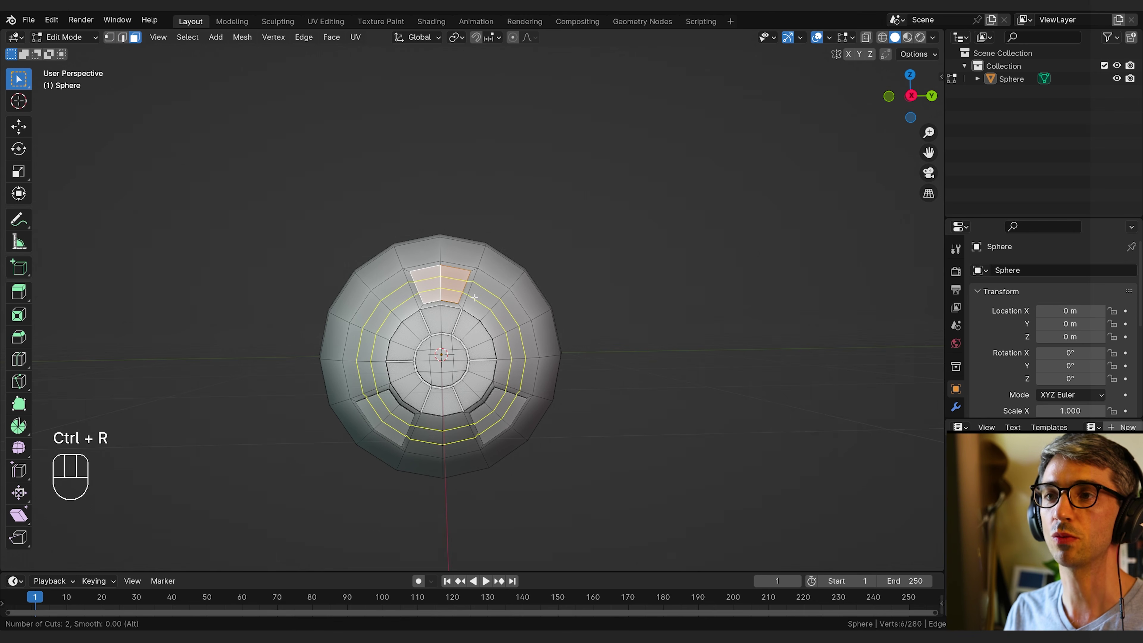
pyautogui.scroll(2, 474, 297)
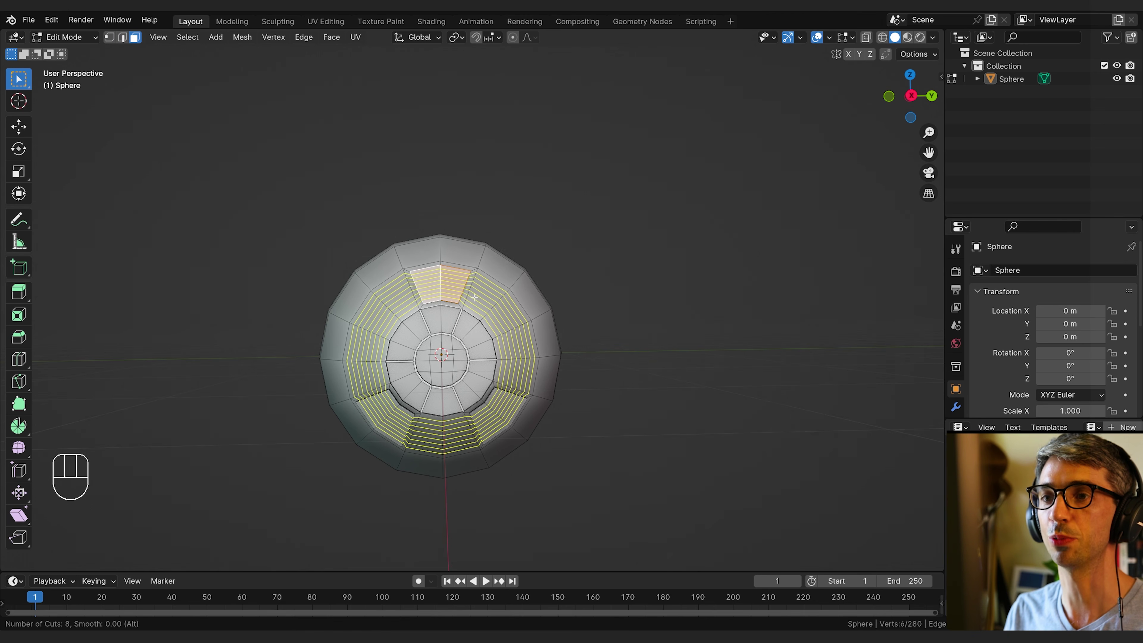
pyautogui.press('Escape')
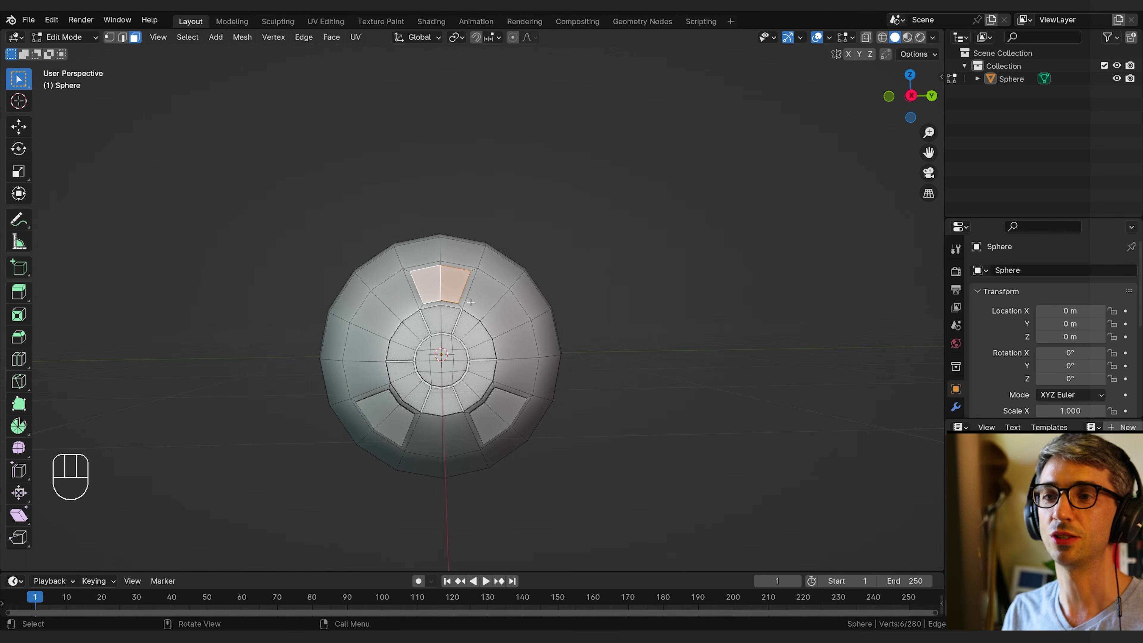
# Add a single loop cut around the face band outside the recessed ring, slid inward with a factor of -0.464.
pyautogui.hotkey('ctrl', 'r')
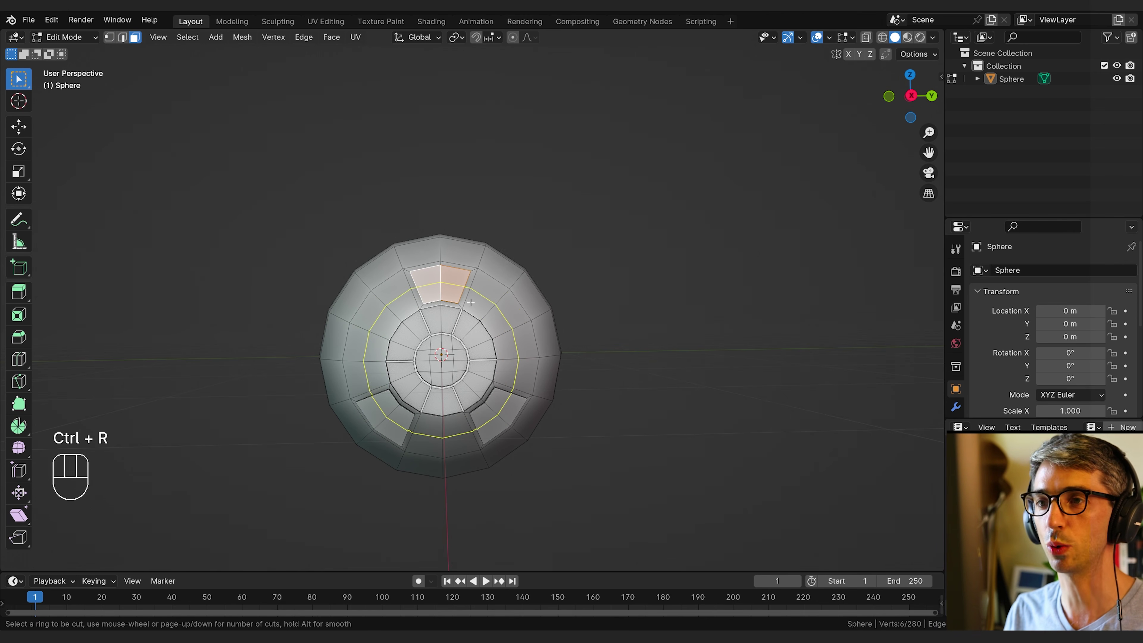
pyautogui.click(470, 302)
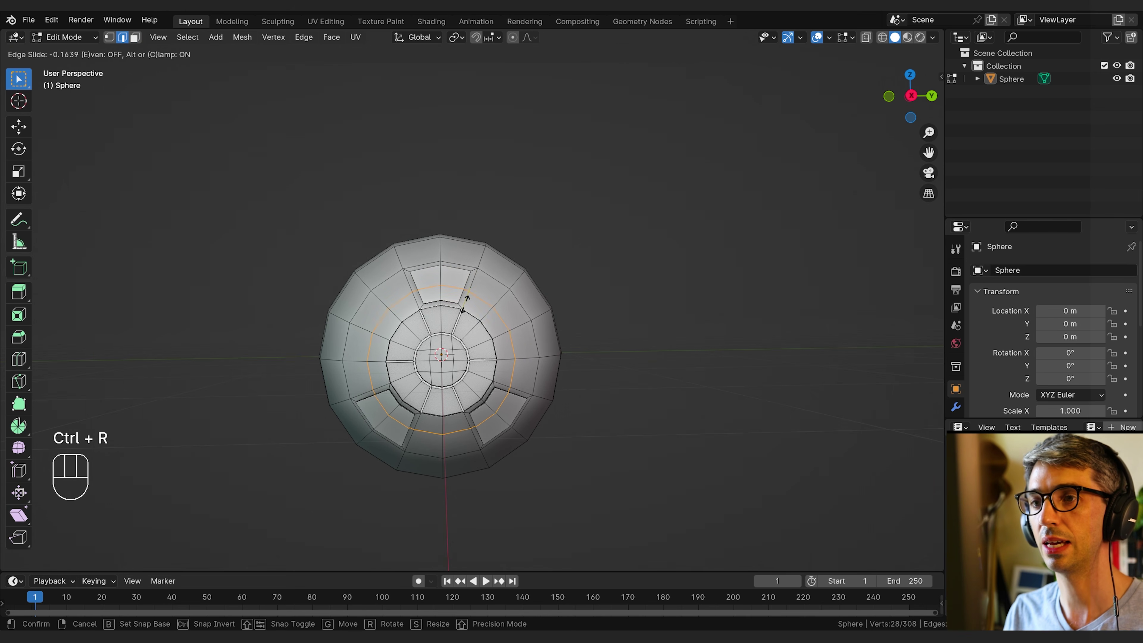
pyautogui.click(462, 310)
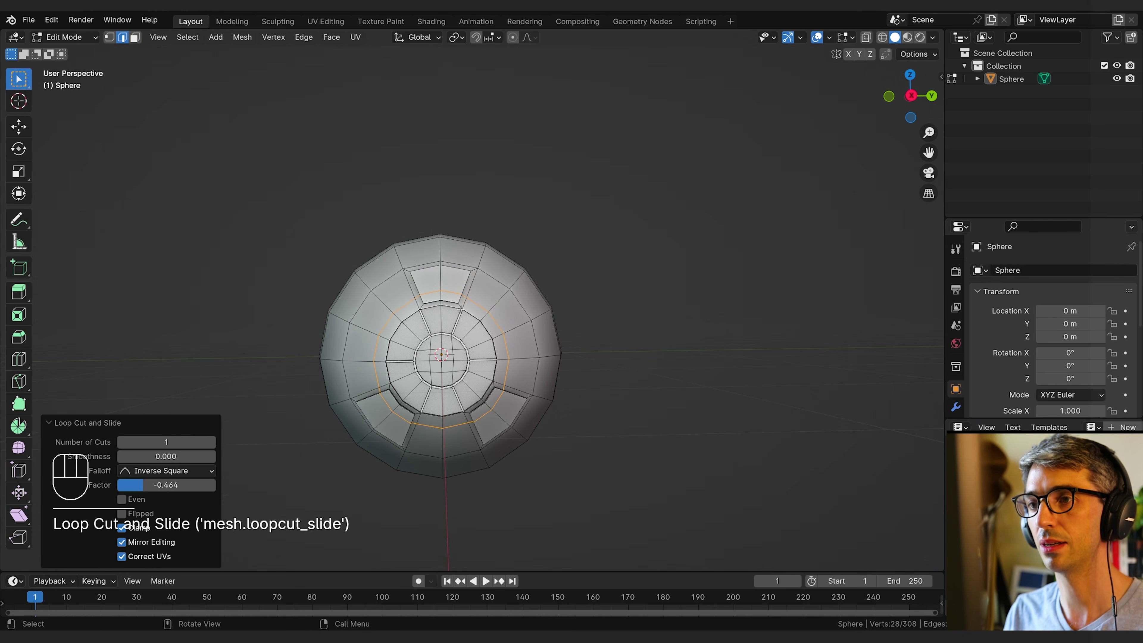
# Select the narrow face loop directly around the recessed ring and extrude it along the global X axis.
pyautogui.moveTo(462, 310); pyautogui.dragTo(496, 384, button='middle')
pyautogui.press('2')
pyautogui.press('3')
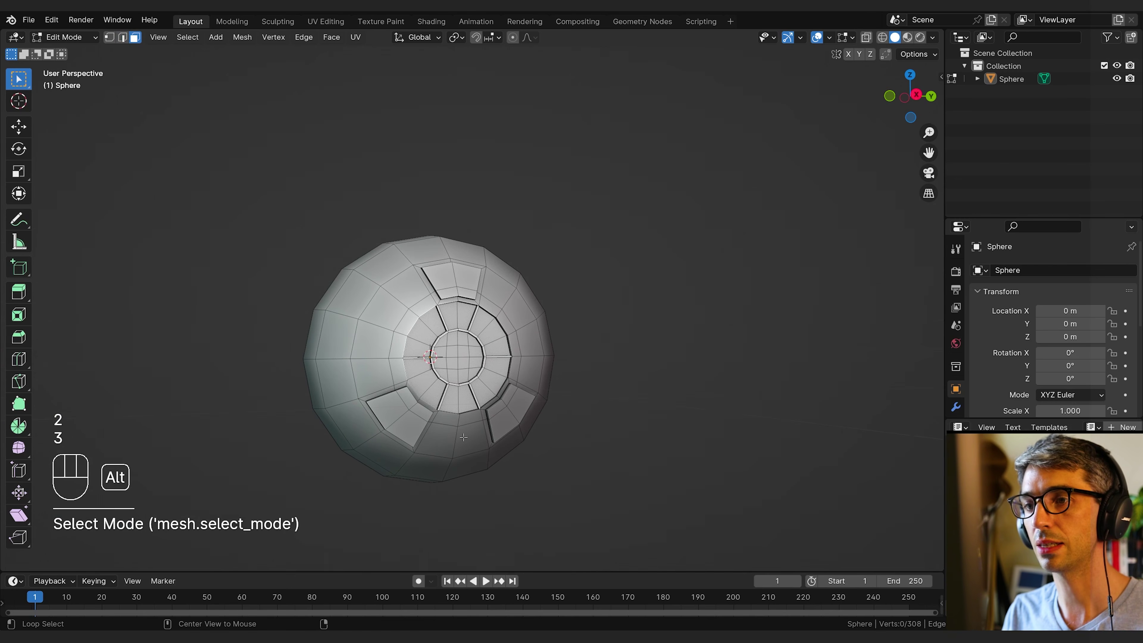
pyautogui.keyDown('alt'); pyautogui.click(458, 424); pyautogui.keyUp('alt')
pyautogui.moveTo(599, 431); pyautogui.dragTo(542, 444, button='middle')
pyautogui.press('e')
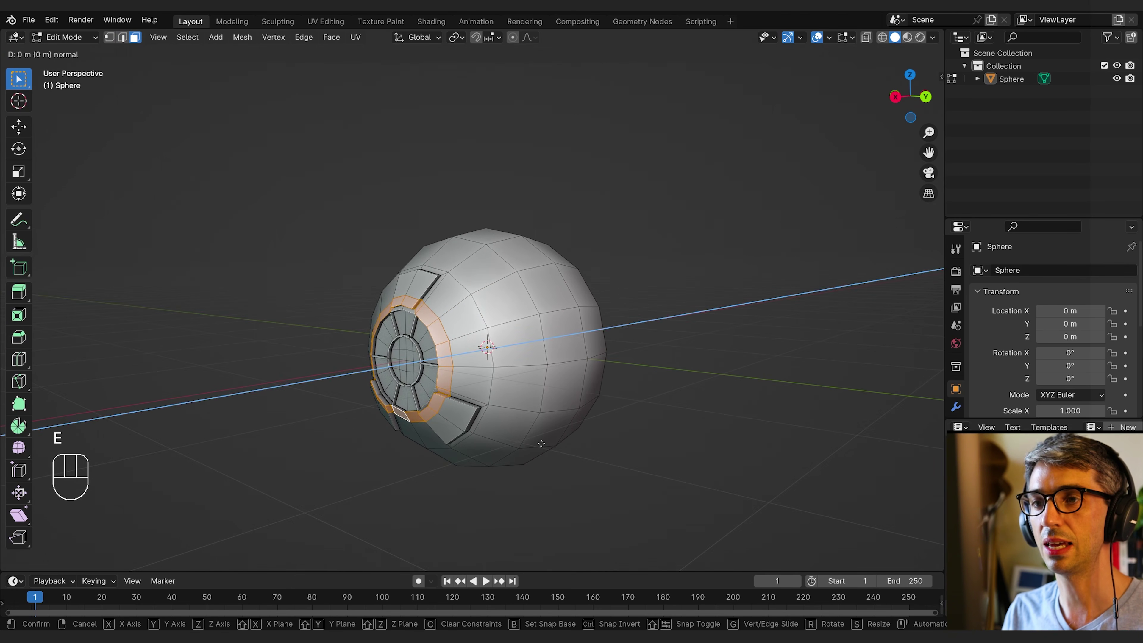
pyautogui.press('x')
# Undo the last face-band edits, extrude the wide face loop outside the raised panels along global X, and check it in Object Mode.
pyautogui.hotkey('ctrl', 'z')
pyautogui.hotkey('ctrl', 'z')
pyautogui.hotkey('ctrl', 'z')
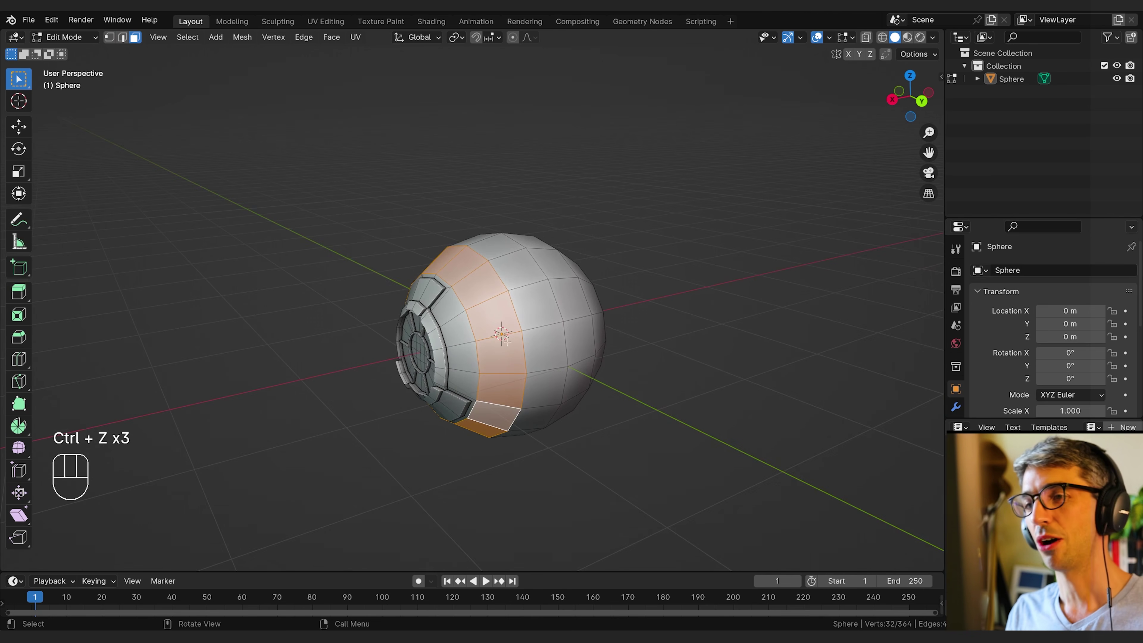
pyautogui.keyDown('alt'); pyautogui.click(498, 340); pyautogui.keyUp('alt')
pyautogui.moveTo(498, 341); pyautogui.dragTo(645, 364, button='middle')
pyautogui.press('e')
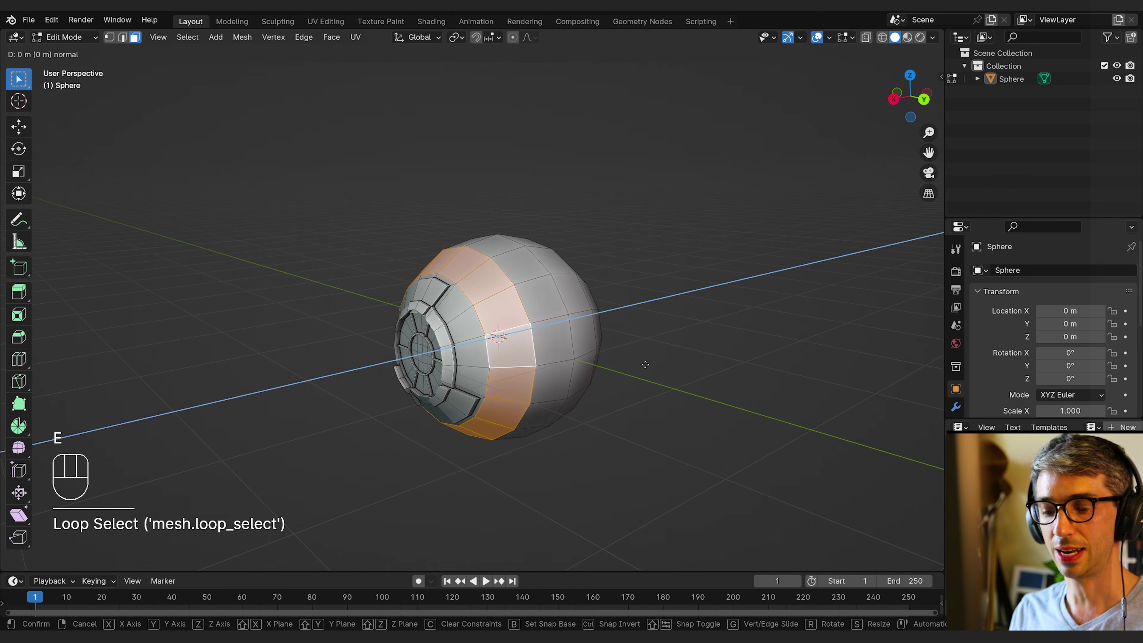
pyautogui.press('x')
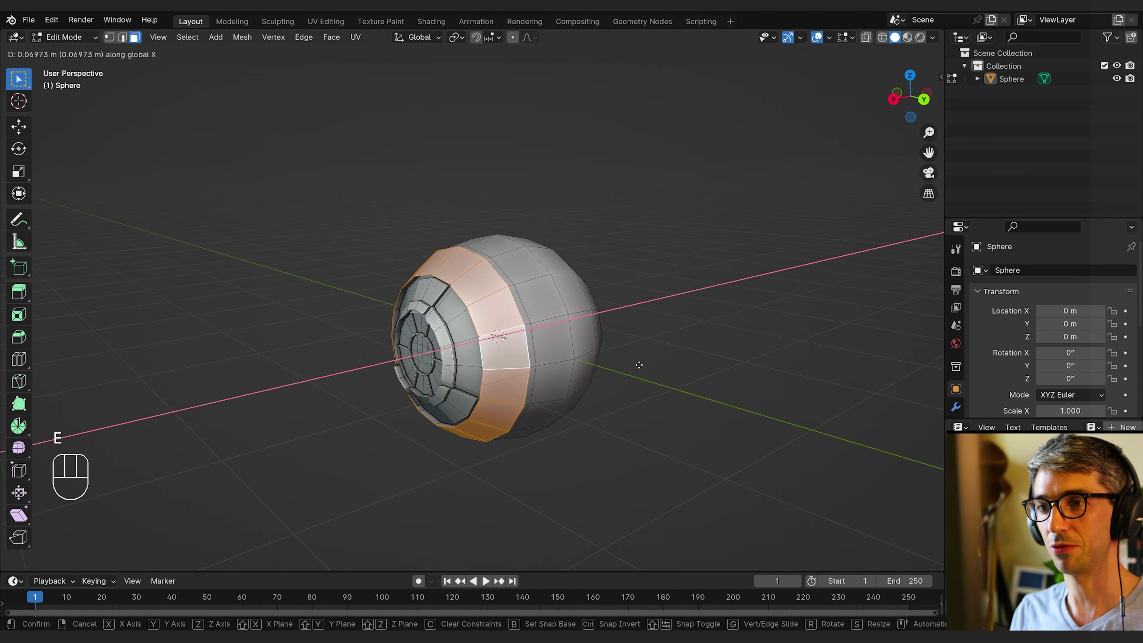
pyautogui.click(637, 366)
pyautogui.press('Tab')
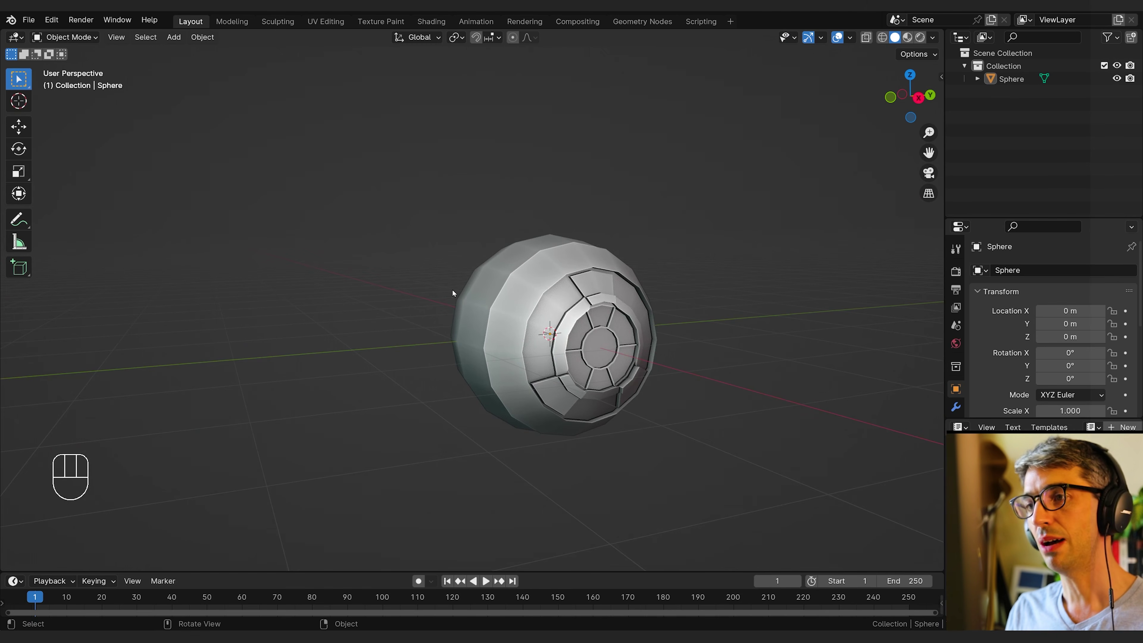
pyautogui.moveTo(455, 368)
pyautogui.mouseDown(button='middle')
pyautogui.moveTo(547, 371)
pyautogui.moveTo(475, 376)
pyautogui.mouseUp(button='middle')
pyautogui.press('Tab')
pyautogui.press('Tab')
pyautogui.moveTo(547, 412); pyautogui.dragTo(519, 412, button='middle')
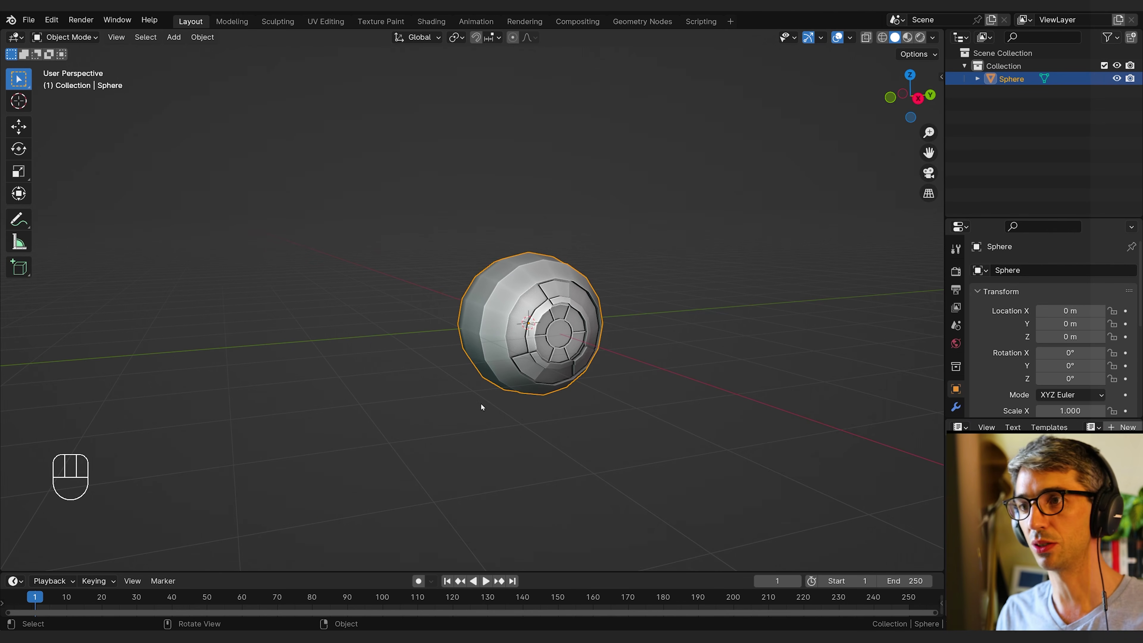
# Add a plane mesh and move it along the global Y axis to about -2.81 m, clear of the sphere.
pyautogui.keyDown('shift'); pyautogui.moveTo(480, 404); pyautogui.dragTo(422, 352, button='middle'); pyautogui.keyUp('shift')
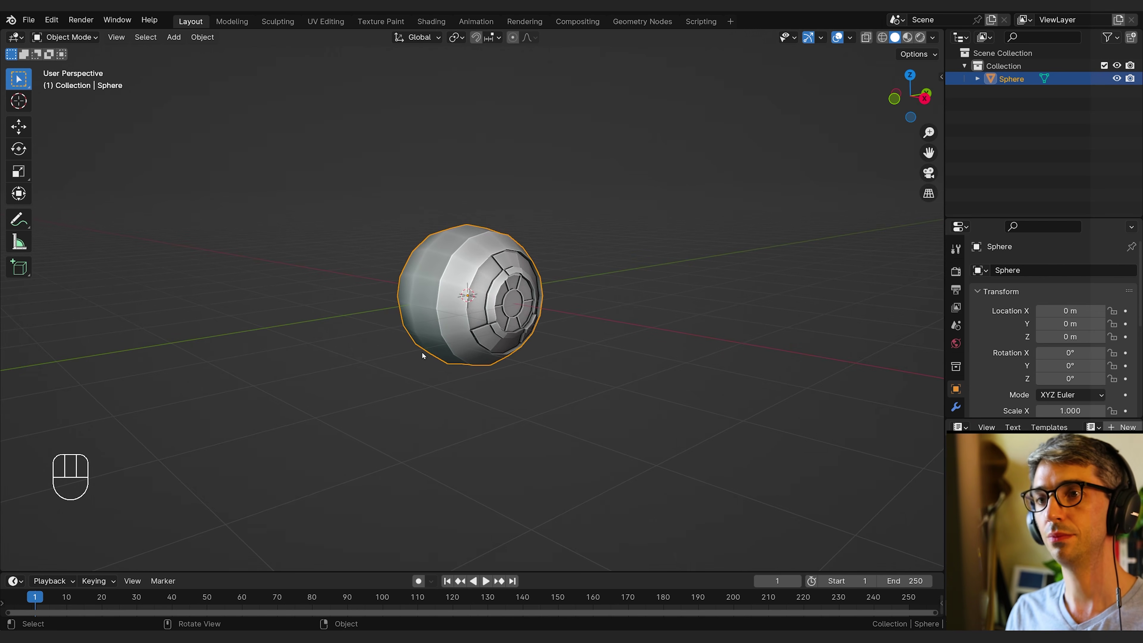
pyautogui.hotkey('shift', 'a')
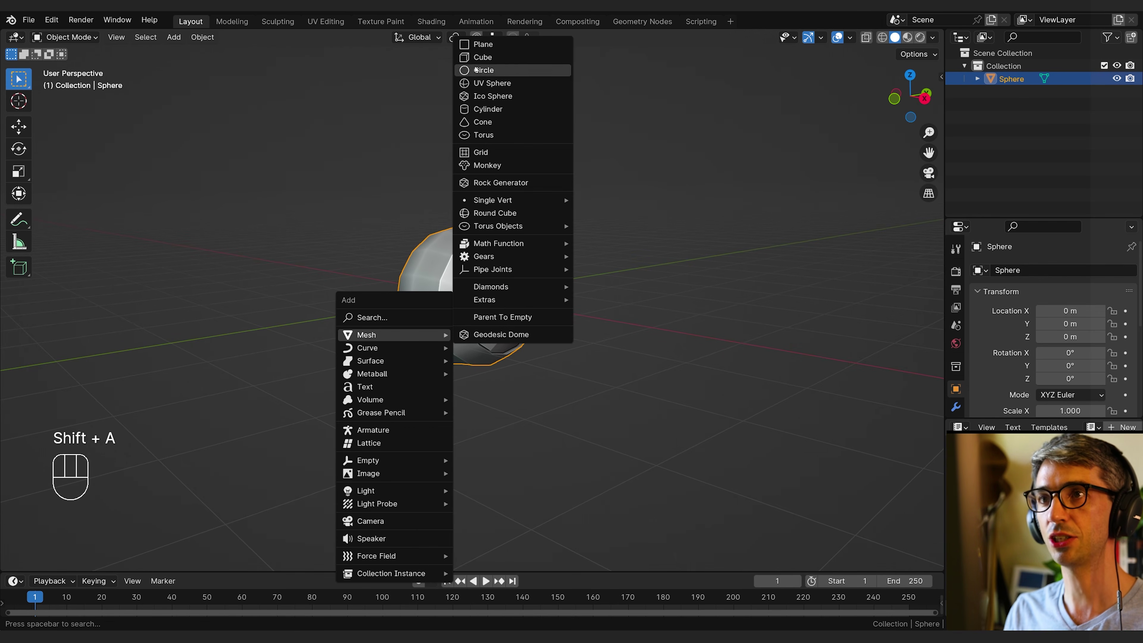
pyautogui.click(480, 45)
pyautogui.press('Tab')
pyautogui.press('Tab')
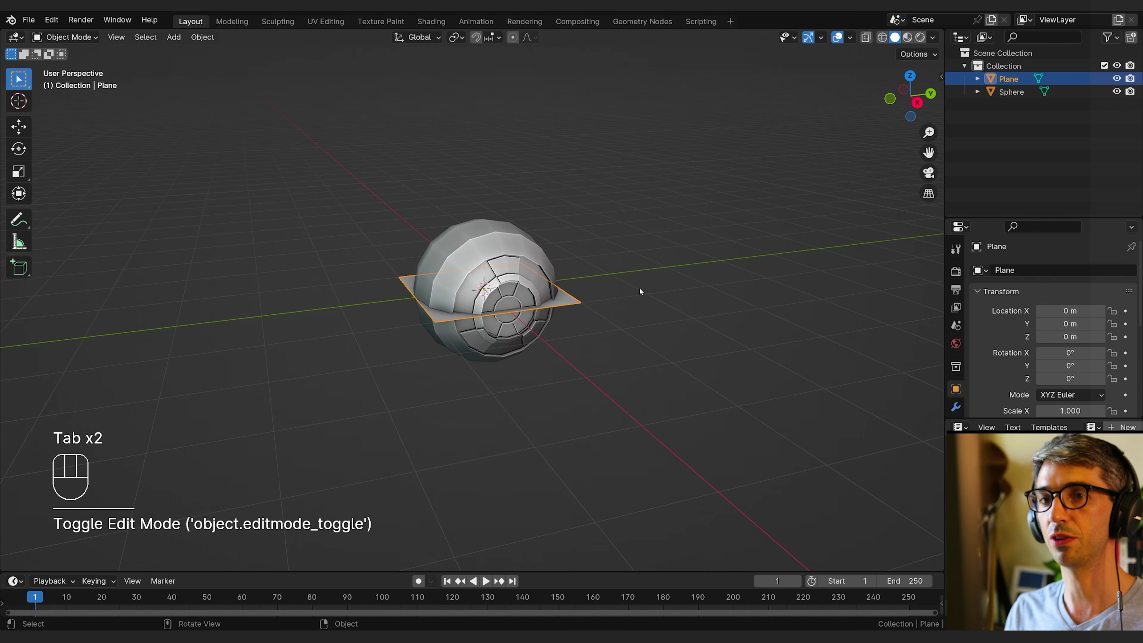
pyautogui.press('g')
pyautogui.press('y')
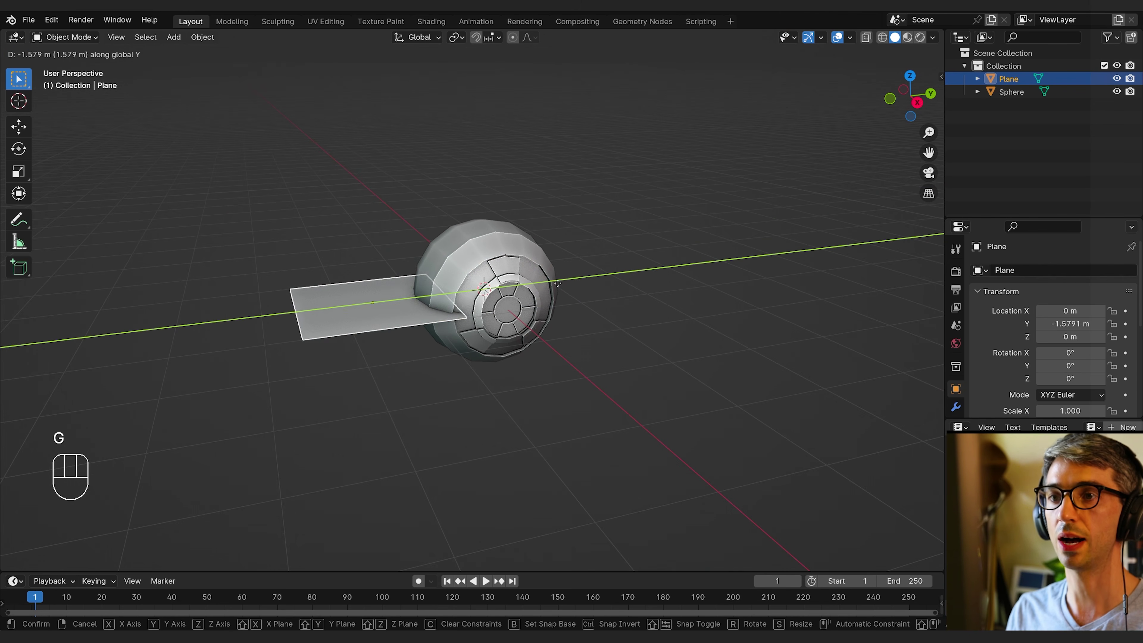
pyautogui.click(470, 310)
# Rotate all of the plane's geometry 90° around the X axis in Edit Mode so it stands upright.
pyautogui.keyDown('shift'); pyautogui.moveTo(428, 325); pyautogui.dragTo(494, 361, button='middle'); pyautogui.keyUp('shift')
pyautogui.scroll(1, 483, 336)
pyautogui.press('Tab')
pyautogui.scroll(-2, 491, 336)
pyautogui.press('a')
pyautogui.press('r')
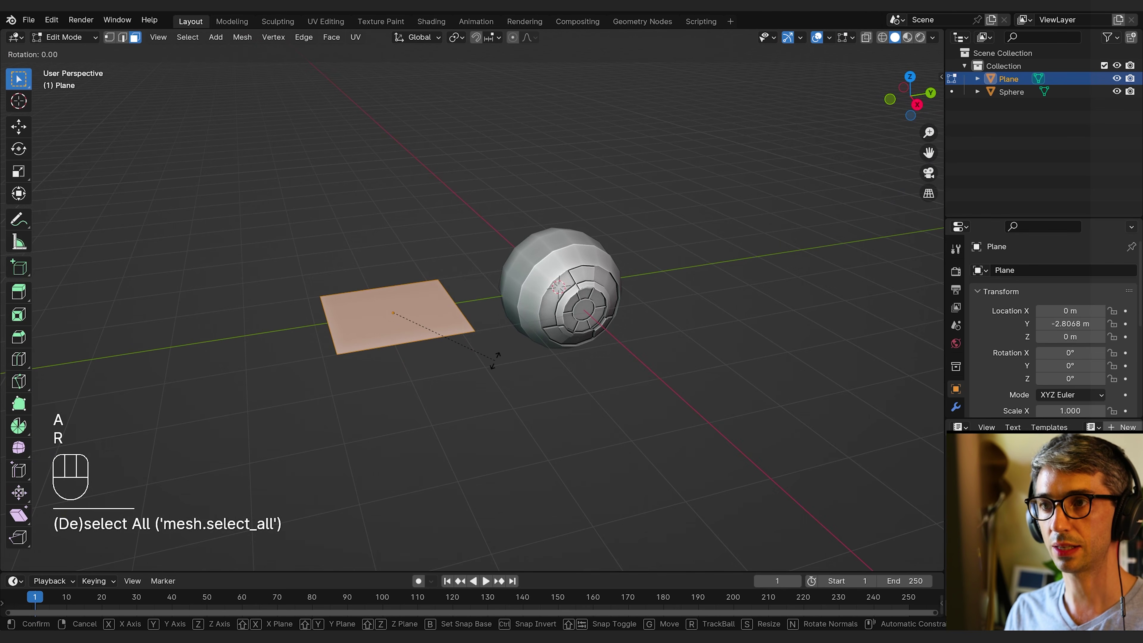
pyautogui.press('x')
pyautogui.press('9')
pyautogui.press('0')
pyautogui.press('Return')
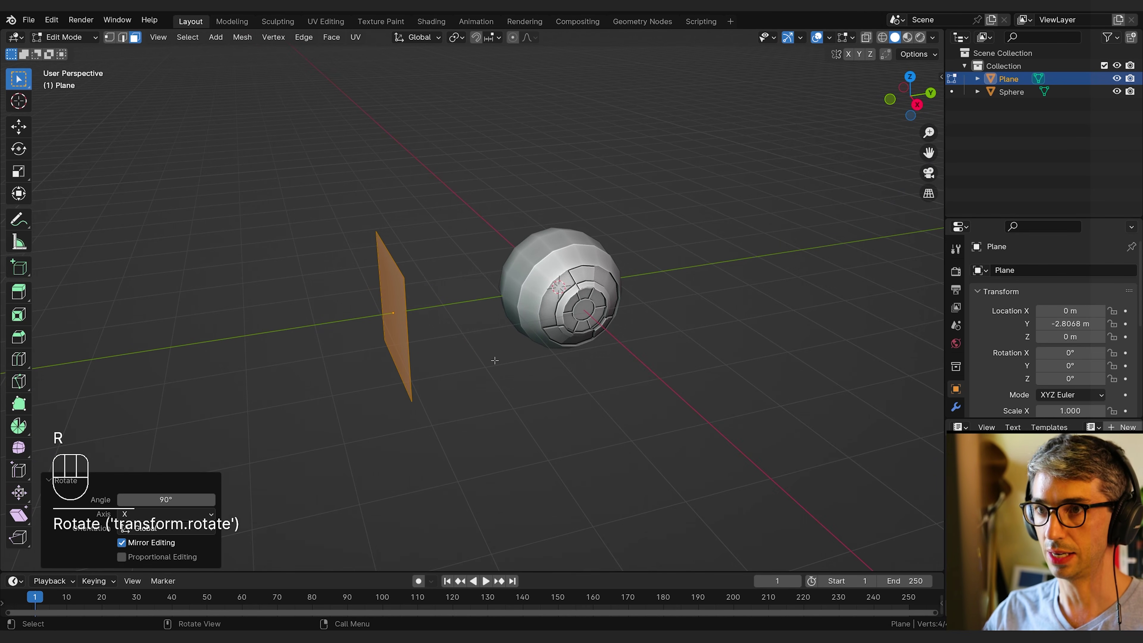
pyautogui.moveTo(494, 361)
pyautogui.mouseDown(button='middle')
pyautogui.moveTo(608, 322)
pyautogui.moveTo(590, 352)
pyautogui.moveTo(533, 388)
pyautogui.moveTo(515, 388)
pyautogui.moveTo(501, 354)
pyautogui.mouseUp(button='middle')
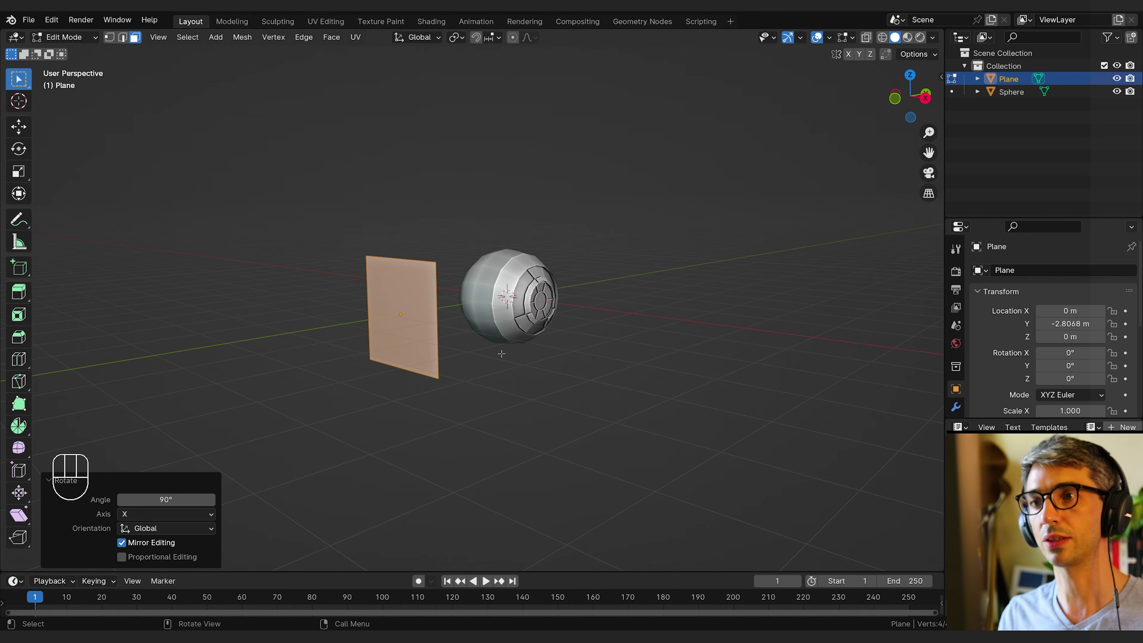
# Select the plane's two upper vertices and scale them along the global X axis by about 0.486.
pyautogui.moveTo(501, 354); pyautogui.dragTo(530, 363, button='middle')
pyautogui.press('1')
pyautogui.click(462, 256)
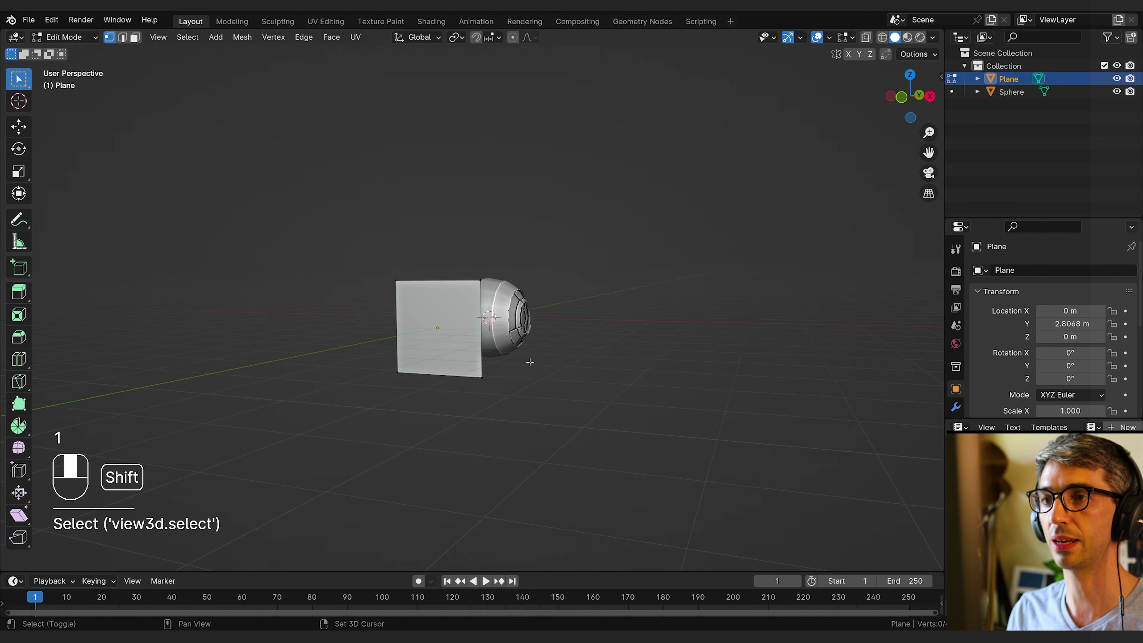
pyautogui.click(479, 272)
pyautogui.keyDown('shift'); pyautogui.click(394, 274); pyautogui.keyUp('shift')
pyautogui.moveTo(459, 275); pyautogui.dragTo(702, 350, button='middle')
pyautogui.press('s')
pyautogui.press('x')
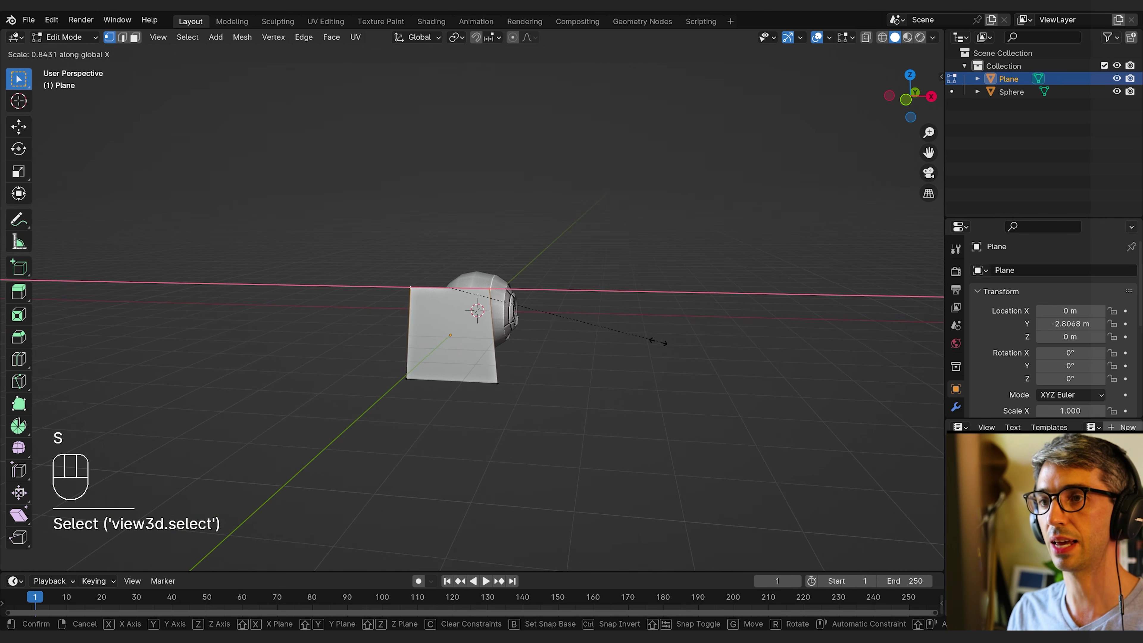
pyautogui.click(565, 334)
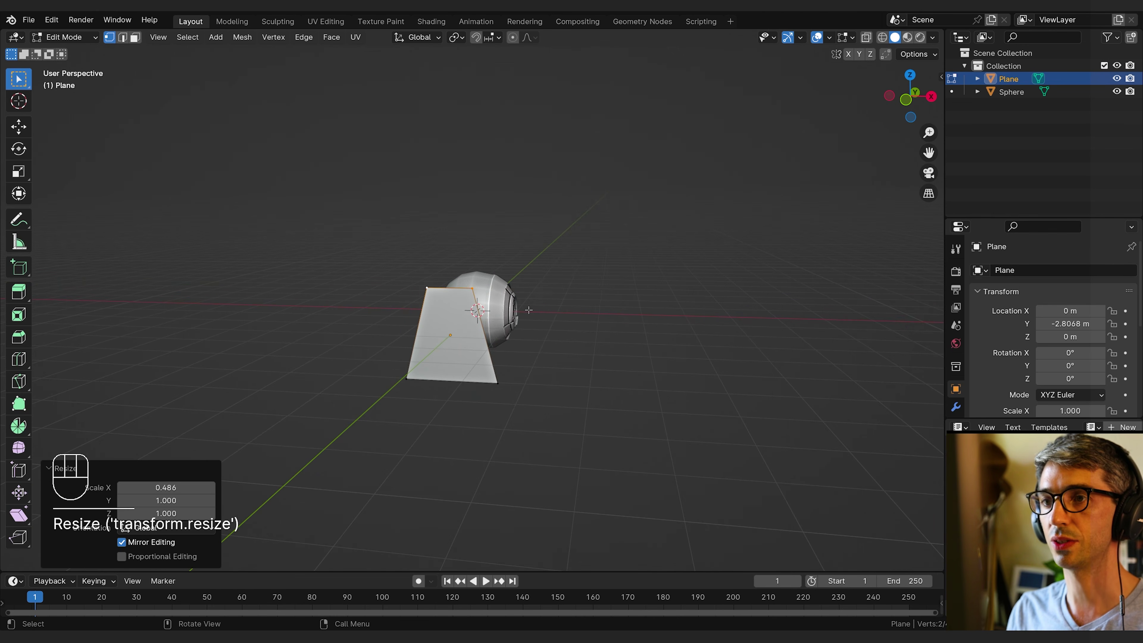
pyautogui.scroll(3, 430, 293)
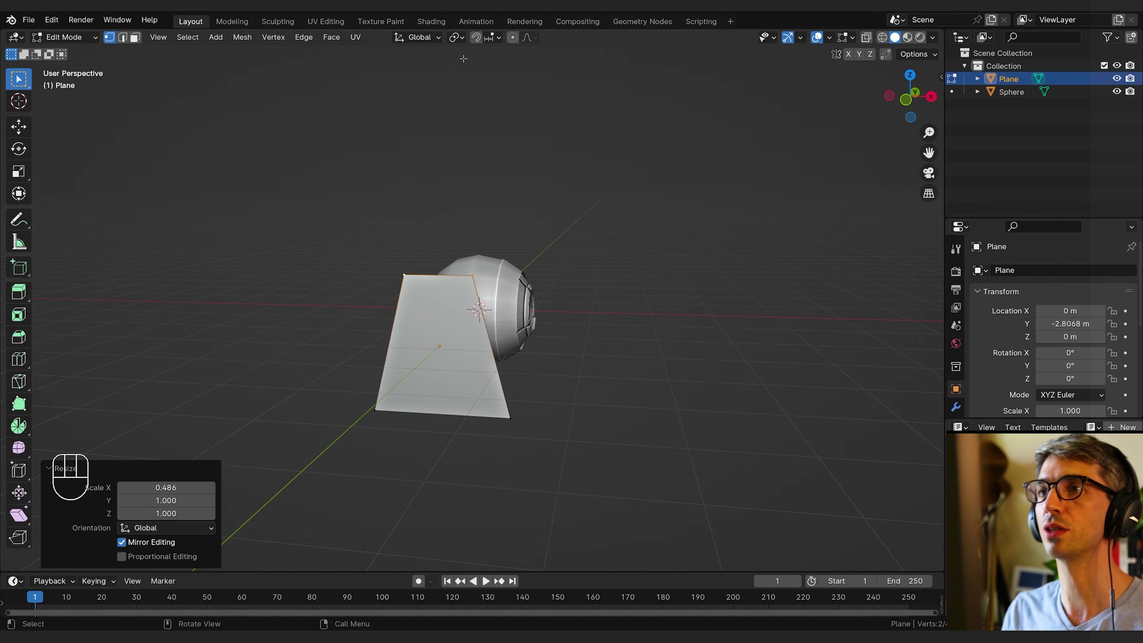
# Set the transform pivot to Median Point and narrow the plane's upper edge further along X by about 0.756.
pyautogui.click(456, 40)
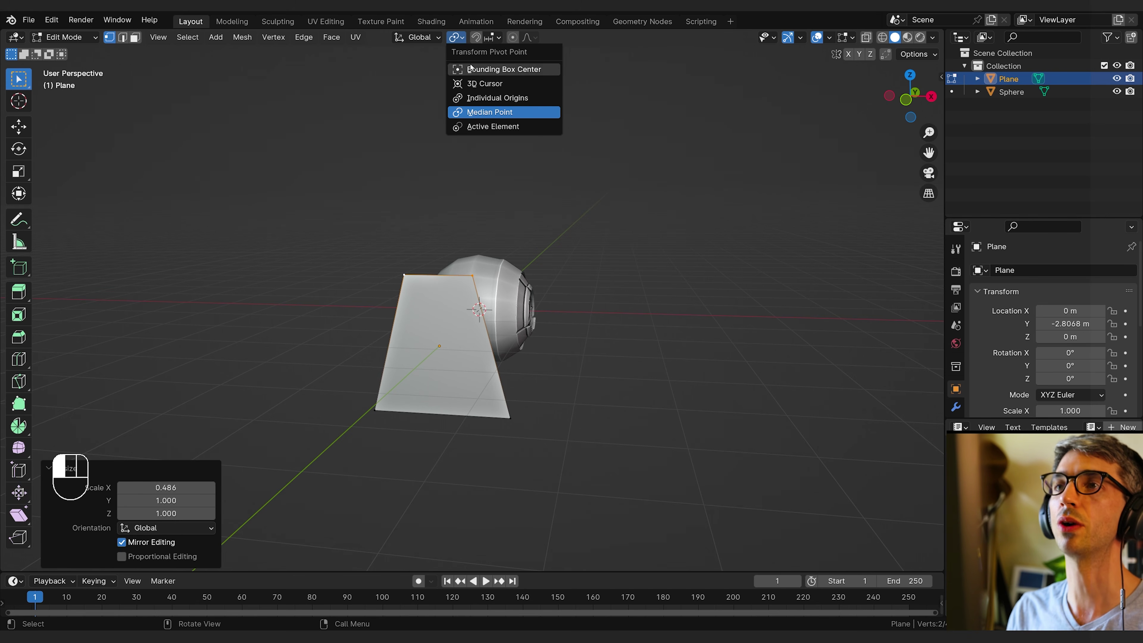
pyautogui.click(498, 118)
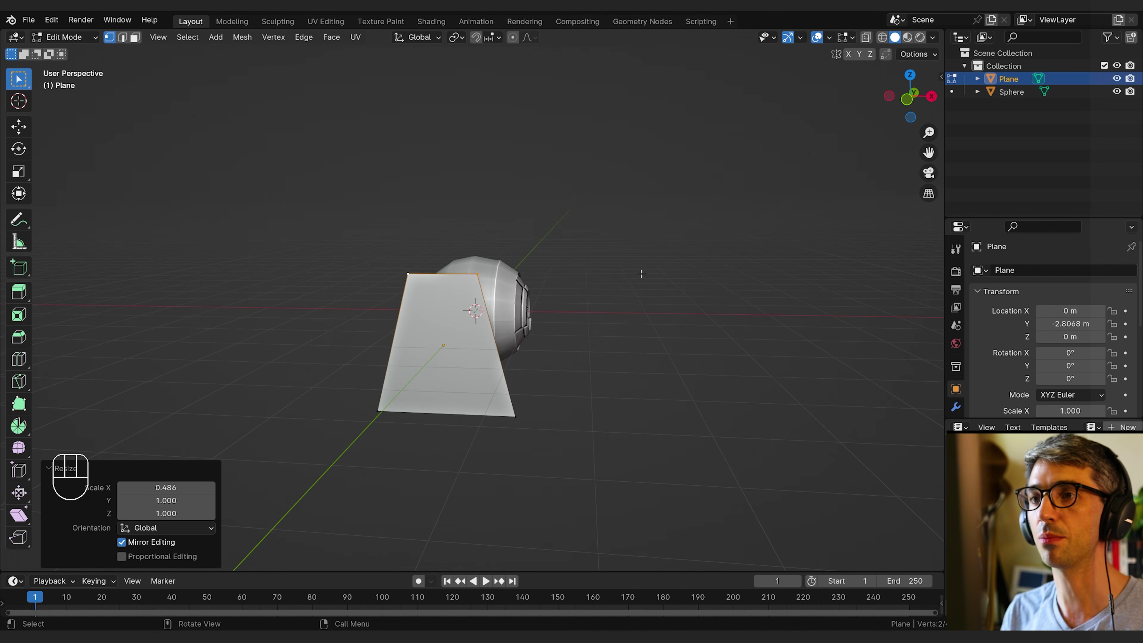
pyautogui.press('s')
pyautogui.press('x')
pyautogui.click(579, 276)
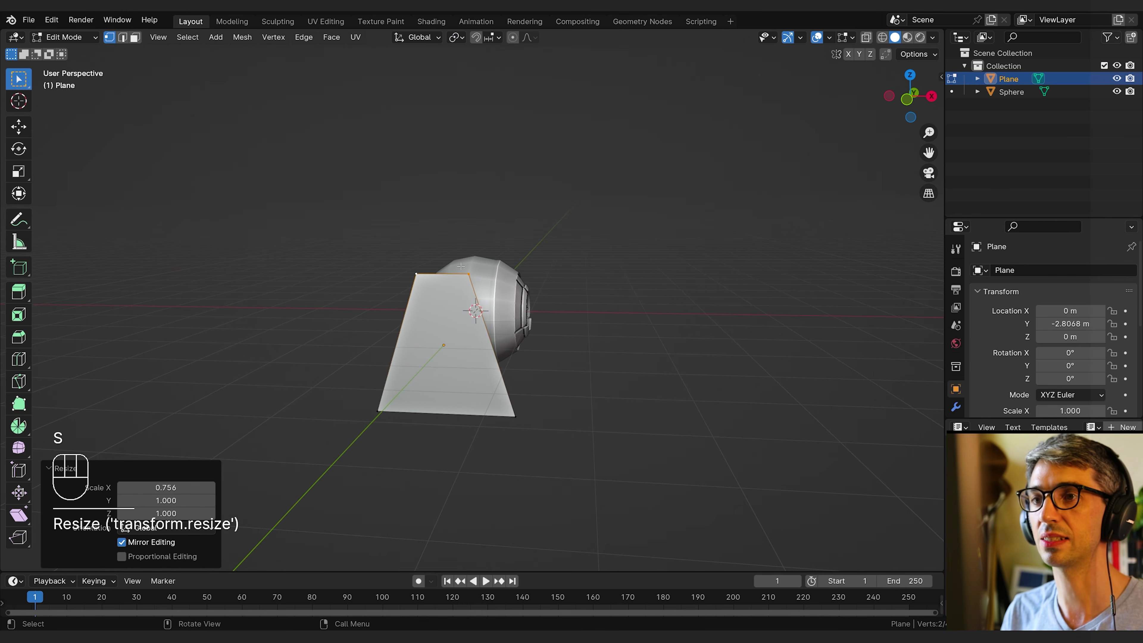
# Select the plane's two lower vertices and raise them along the global Z axis to about the object's origin height.
pyautogui.moveTo(444, 273); pyautogui.dragTo(576, 378, button='middle')
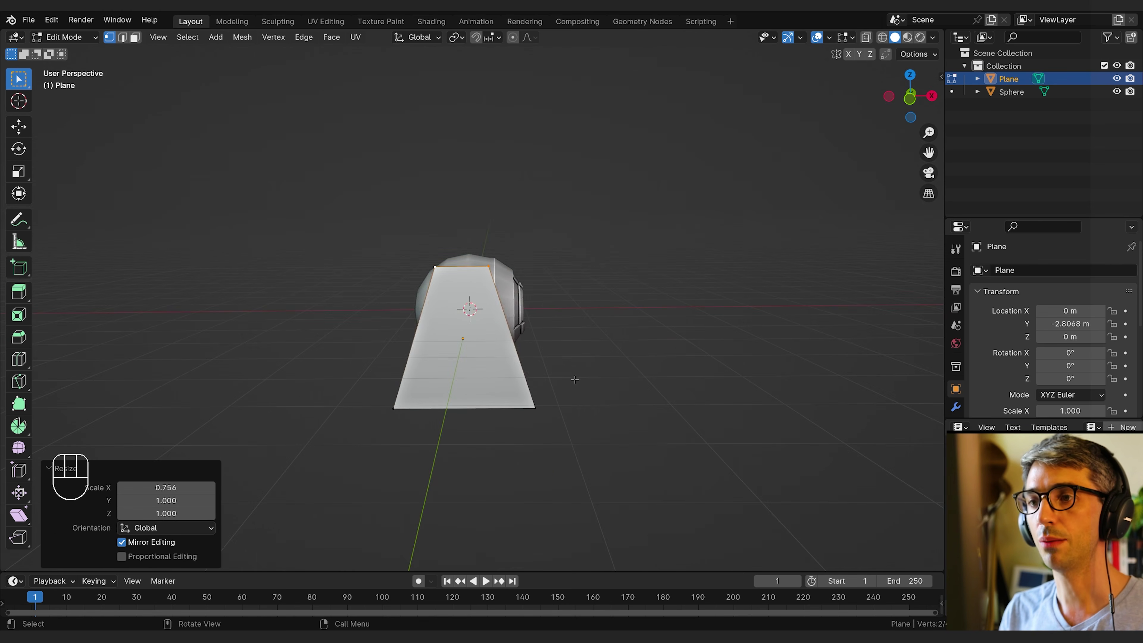
pyautogui.moveTo(577, 378); pyautogui.dragTo(314, 481)
pyautogui.moveTo(314, 480); pyautogui.dragTo(608, 460, button='middle')
pyautogui.press('g')
pyautogui.press('z')
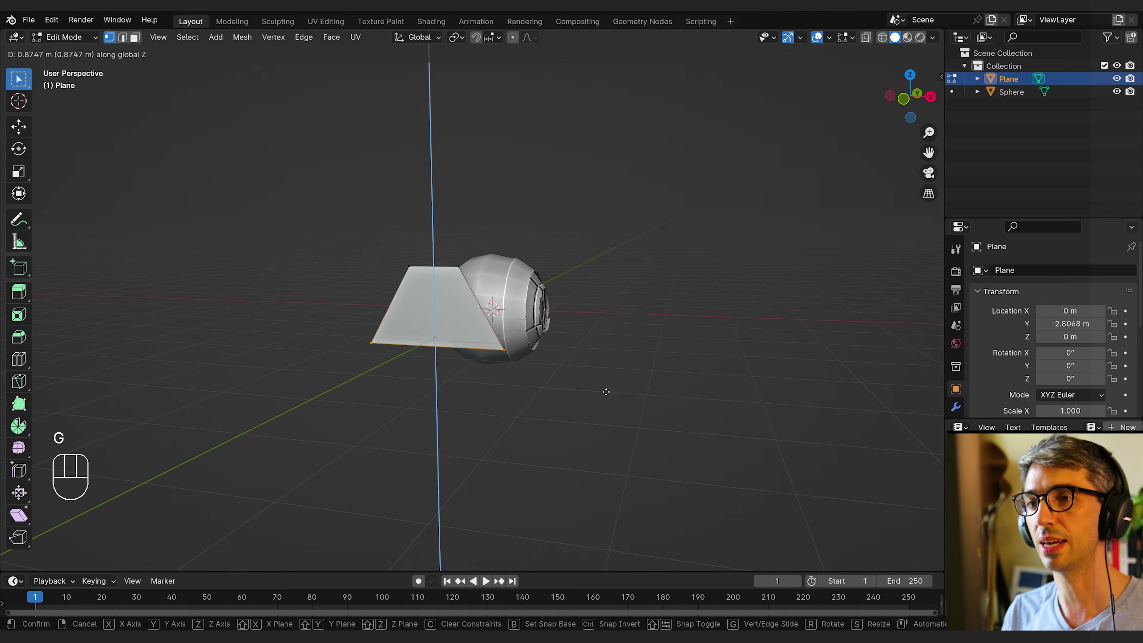
pyautogui.click(605, 379)
# Fine-tune the lower edge's height along the global Z axis, lowering it by about 0.07 m.
pyautogui.press('g')
pyautogui.press('z')
pyautogui.click(366, 343)
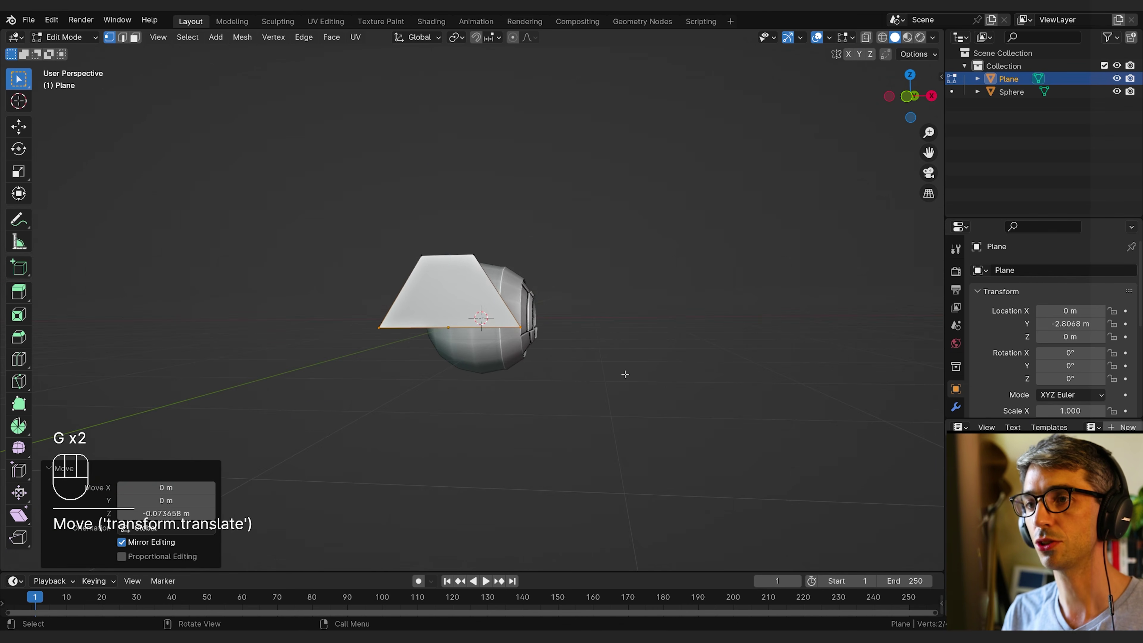
pyautogui.scroll(2, 365, 342)
pyautogui.moveTo(427, 354); pyautogui.dragTo(445, 355, button='middle')
pyautogui.press('g')
pyautogui.press('z')
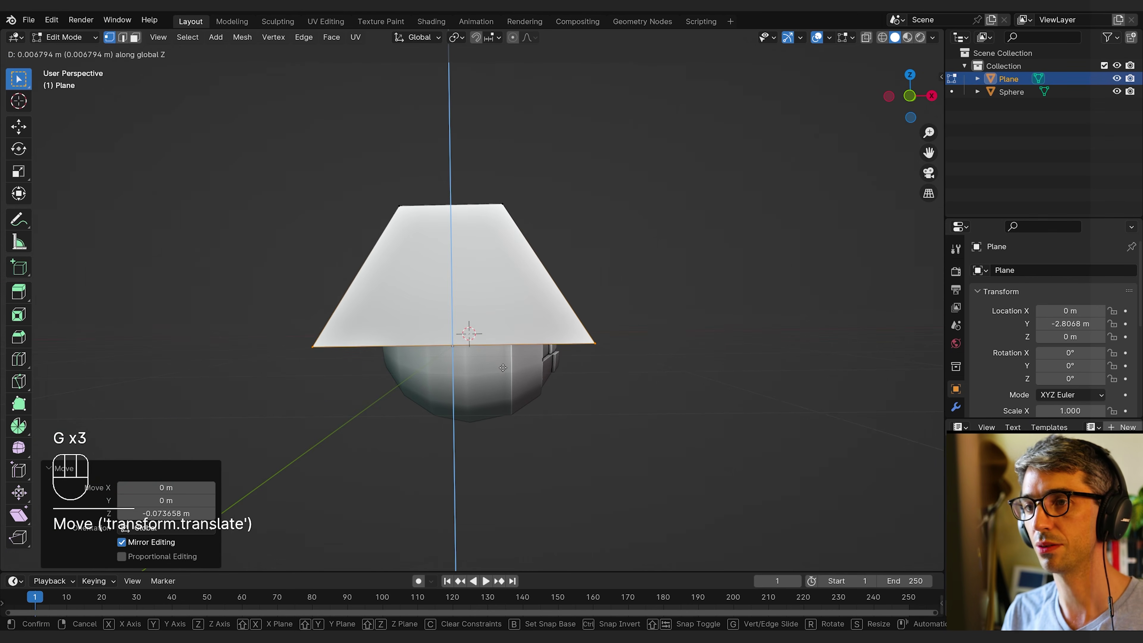
pyautogui.click(500, 362)
pyautogui.moveTo(513, 367)
pyautogui.mouseDown(button='middle')
pyautogui.moveTo(477, 369)
pyautogui.moveTo(508, 367)
pyautogui.mouseUp(button='middle')
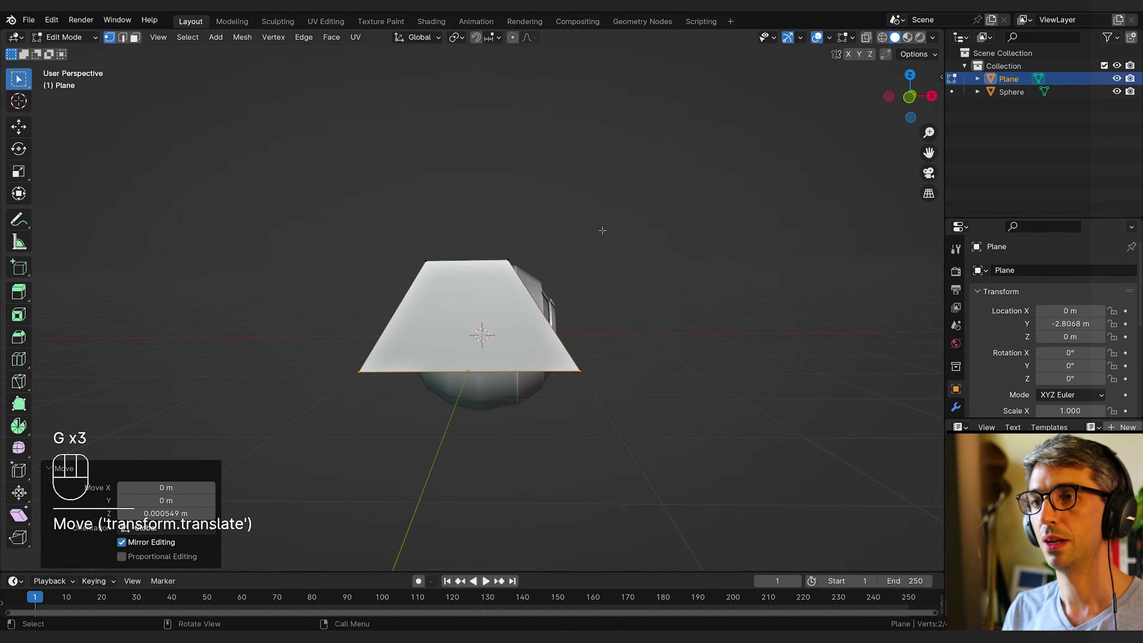
# Select the upper edge's vertices and lower them along the global Z axis to flatten the trapezoid.
pyautogui.click(392, 261)
pyautogui.press('g')
pyautogui.press('z')
pyautogui.click(557, 287)
pyautogui.moveTo(558, 290); pyautogui.dragTo(564, 363, button='middle')
pyautogui.press('g')
pyautogui.click(540, 325)
# Duplicate the whole trapezoid in place and flip the copy by scaling it -1 along the global Z axis.
pyautogui.press('a')
pyautogui.hotkey('shift', 'd')
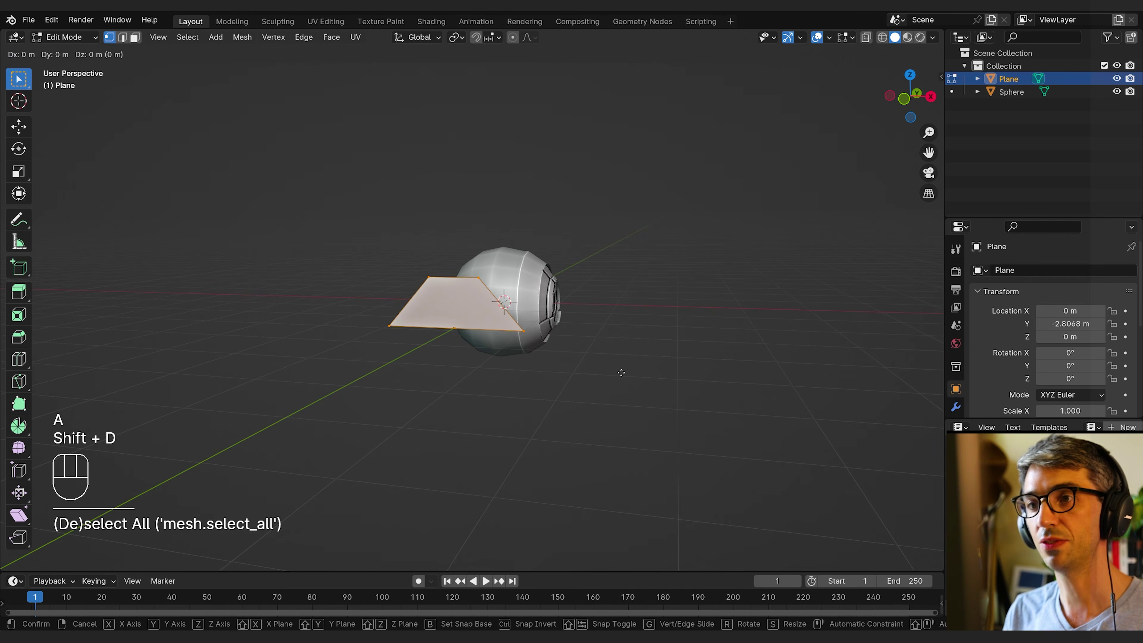
pyautogui.rightClick(621, 372)
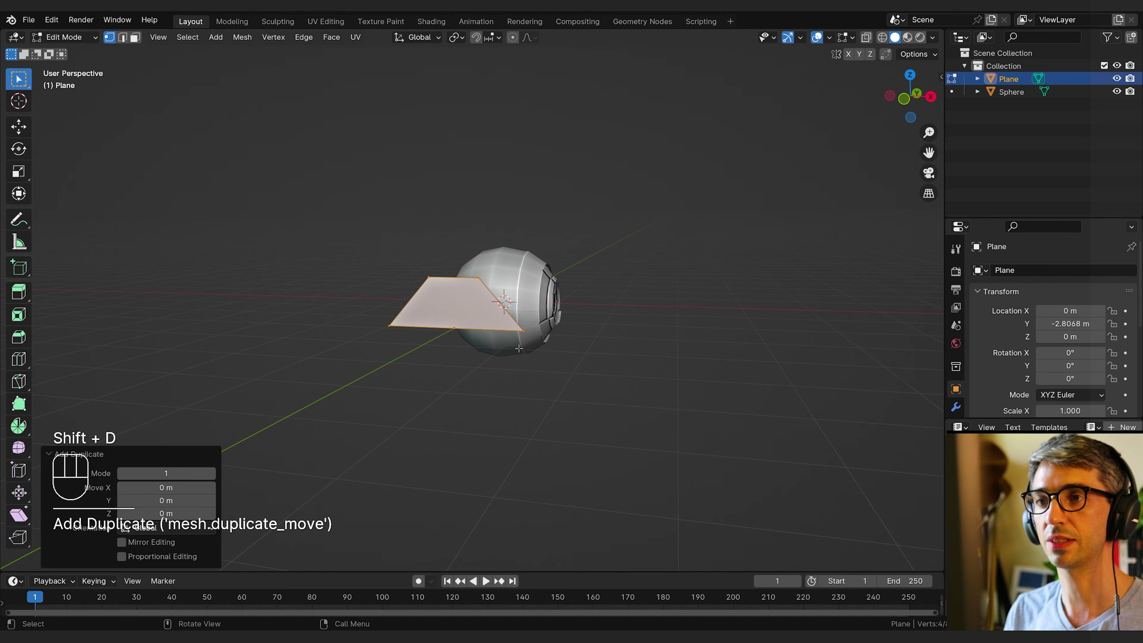
pyautogui.press('g')
pyautogui.rightClick(547, 336)
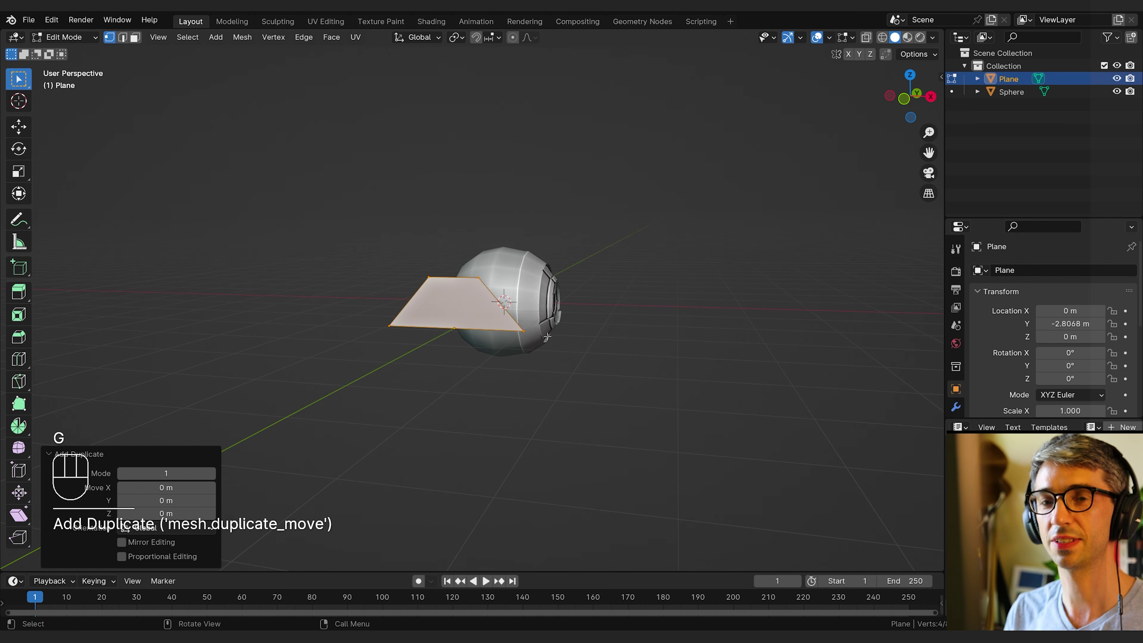
pyautogui.press('s')
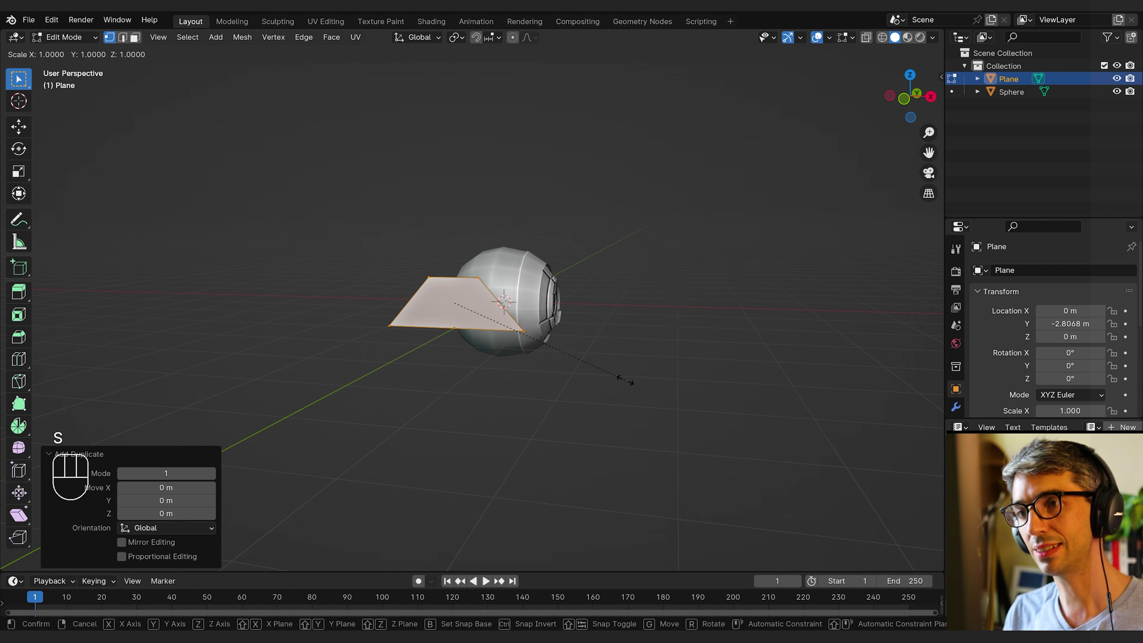
pyautogui.press('z')
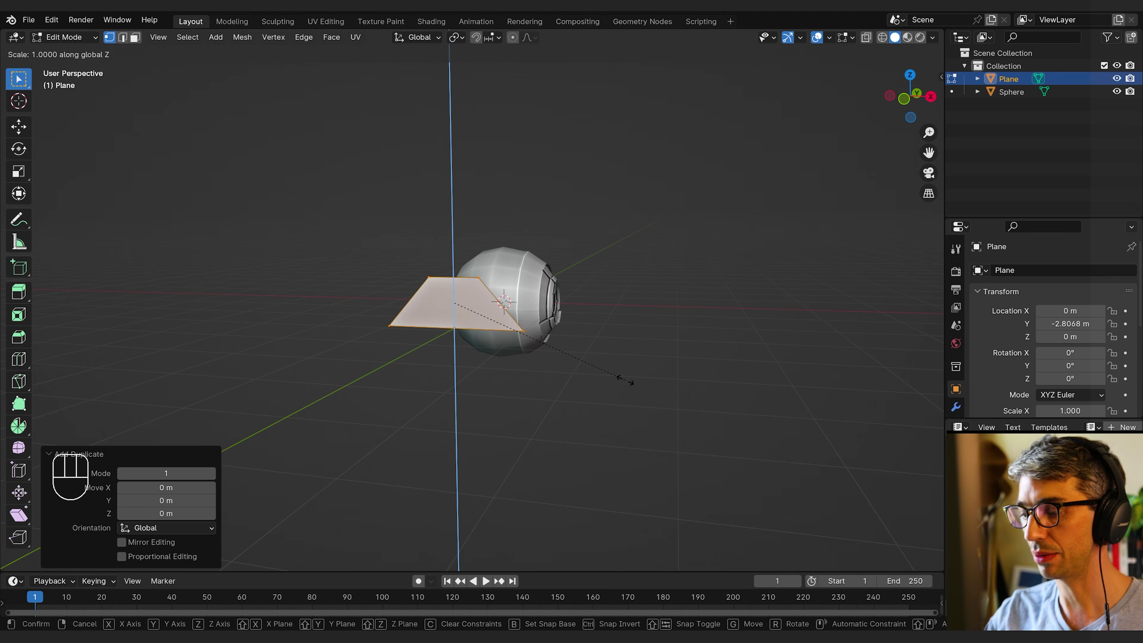
pyautogui.write('-1')
pyautogui.press('Return')
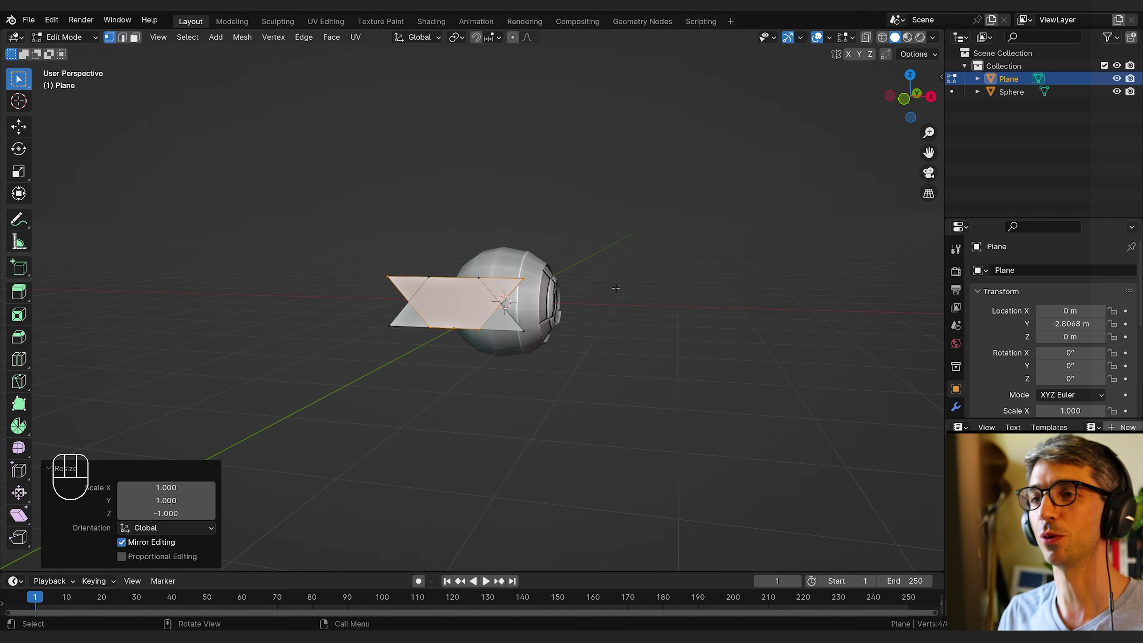
# Move the flipped trapezoid down along the global Z axis by about 0.81 m, just below the original.
pyautogui.scroll(2, 596, 272)
pyautogui.press('g')
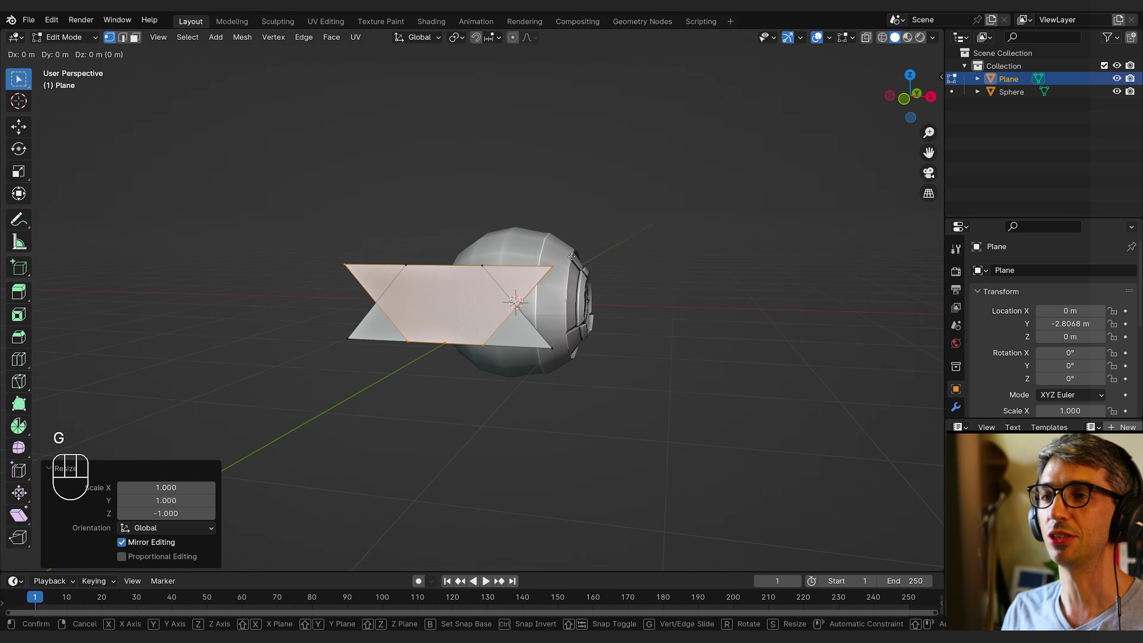
pyautogui.press('z')
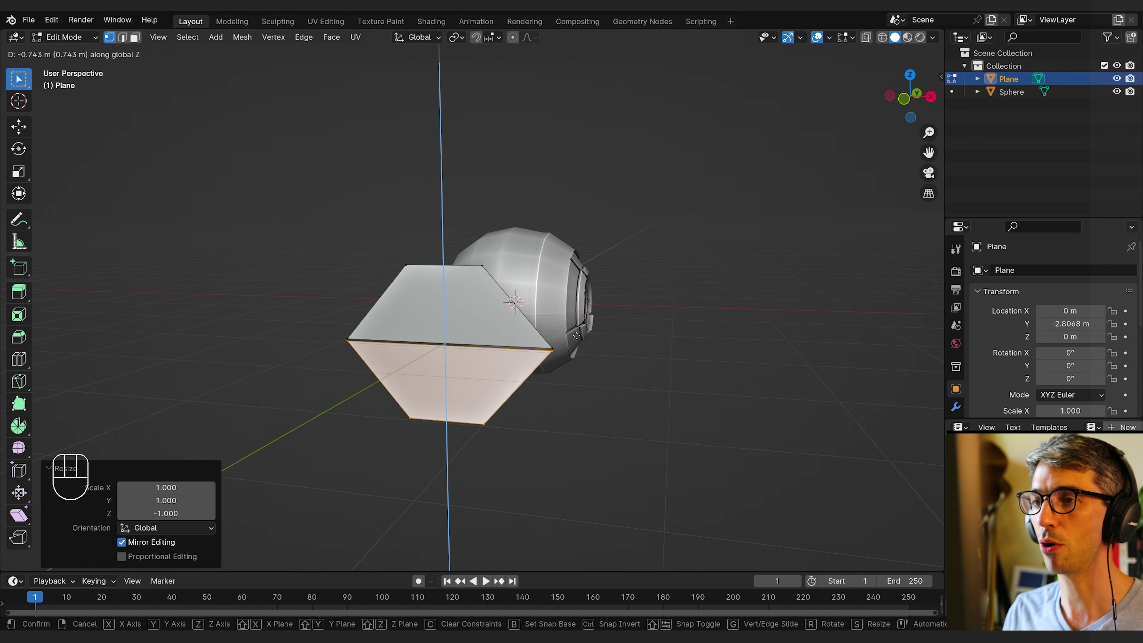
pyautogui.click(576, 343)
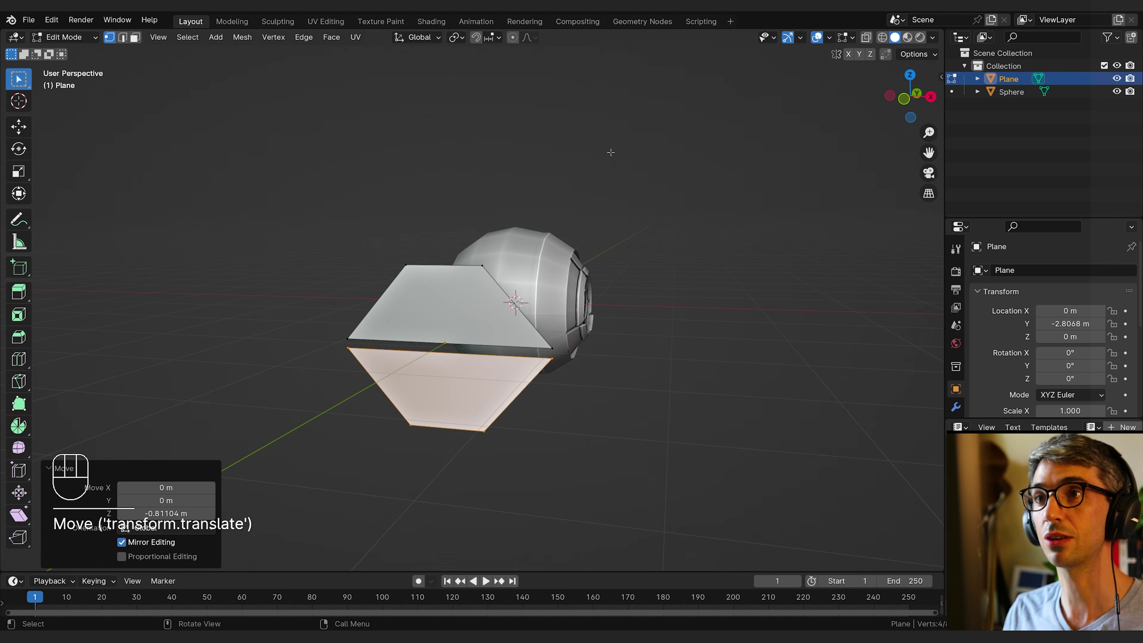
# Turn on snapping and set the snap target to Vertex.
pyautogui.click(476, 37)
pyautogui.click(496, 38)
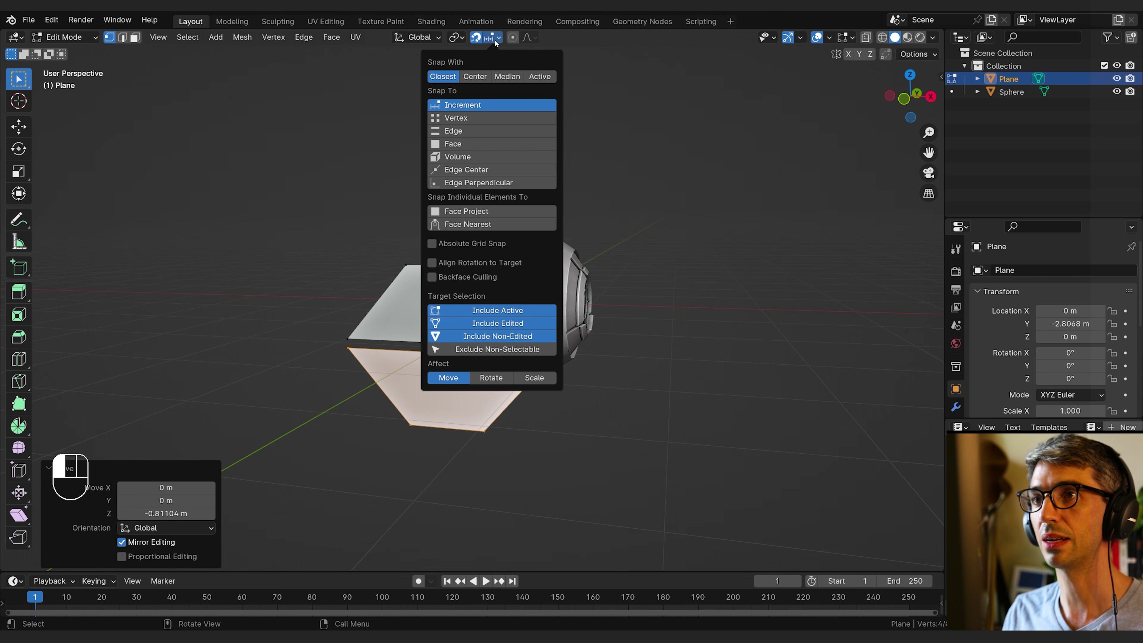
pyautogui.click(470, 118)
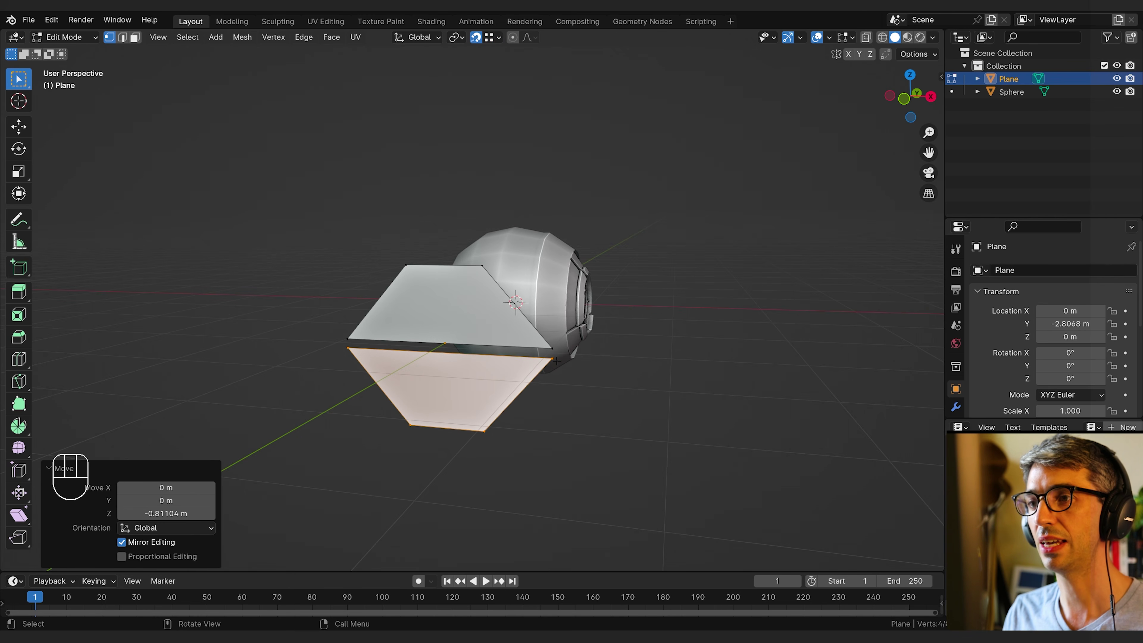
# Move the flipped trapezoid so its upper corner snaps onto the original's lower corner vertex, and turn snapping off.
pyautogui.press('g')
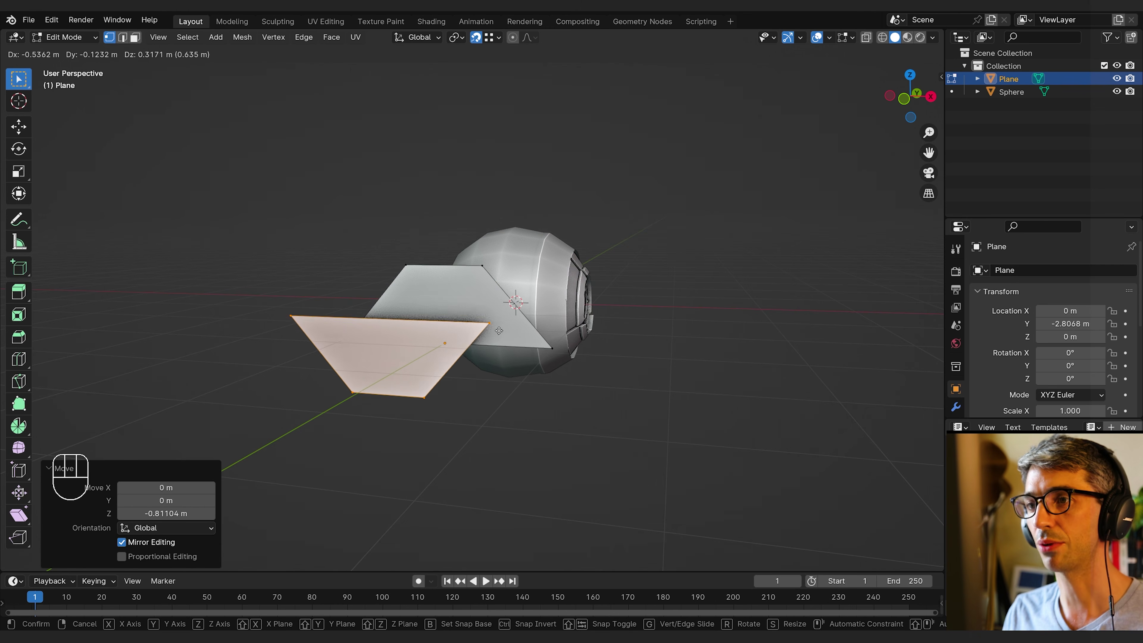
pyautogui.click(549, 352)
pyautogui.moveTo(548, 351); pyautogui.dragTo(584, 248, button='middle')
pyautogui.click(476, 38)
# Inspect the seam between the trapezoids and test-move the shared corner vertex to check whether they are connected, cancelling the move.
pyautogui.moveTo(439, 159); pyautogui.dragTo(512, 224, button='middle')
pyautogui.click(500, 205)
pyautogui.press('Tab')
pyautogui.moveTo(455, 196); pyautogui.dragTo(381, 303, button='middle')
pyautogui.press('Tab')
pyautogui.press('Tab')
pyautogui.press('Tab')
pyautogui.click(437, 315)
pyautogui.scroll(4, 459, 340)
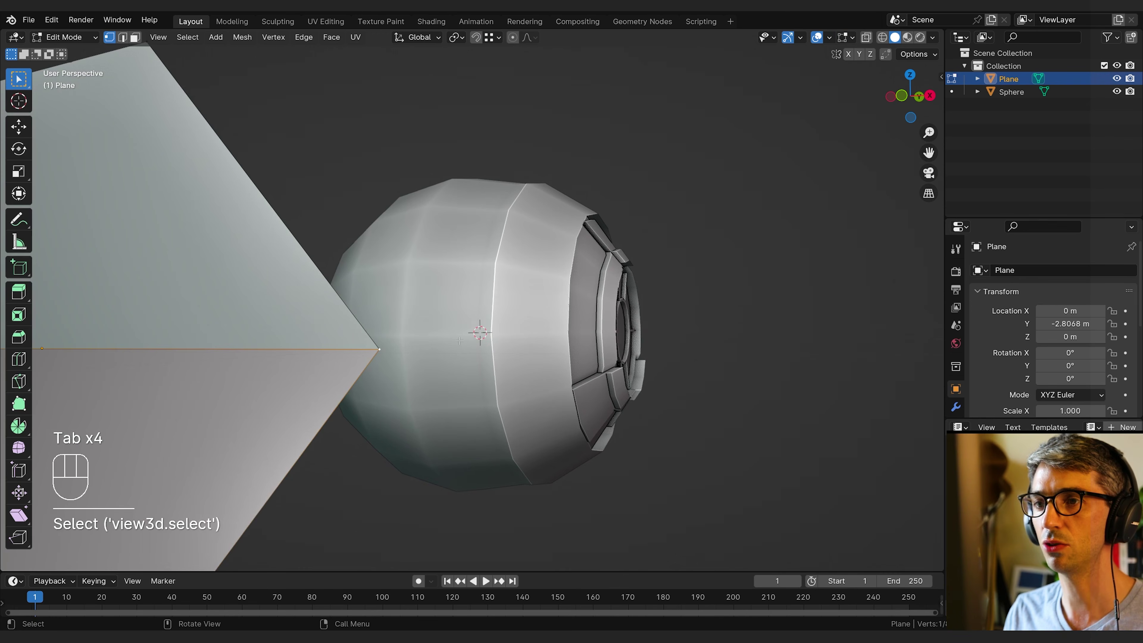
pyautogui.press('g')
pyautogui.rightClick(409, 368)
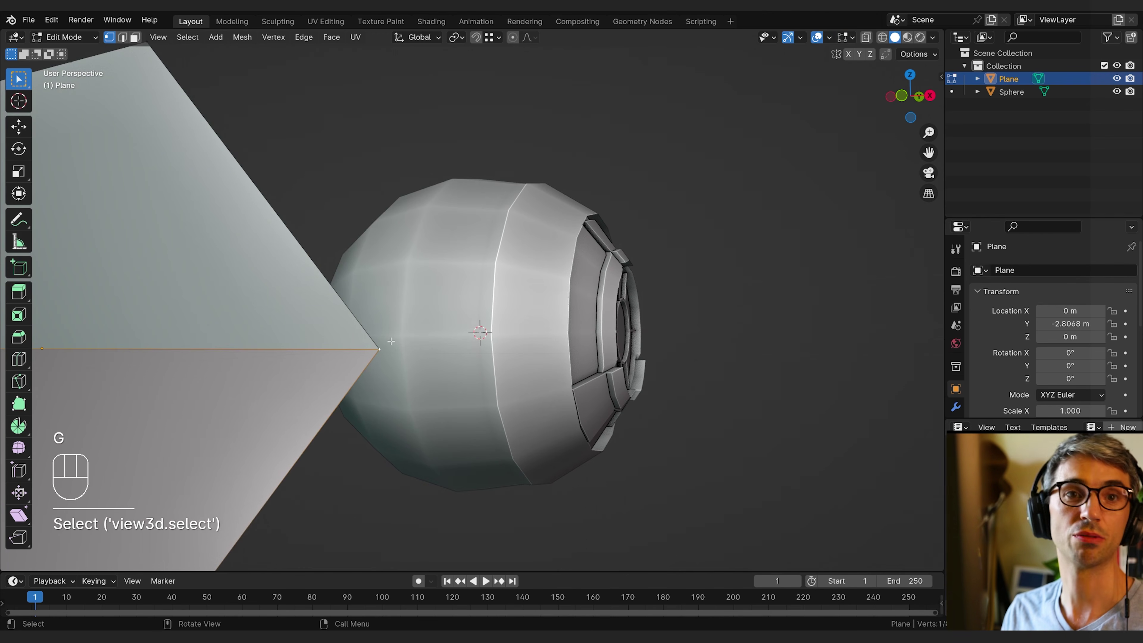
pyautogui.scroll(-4, 391, 341)
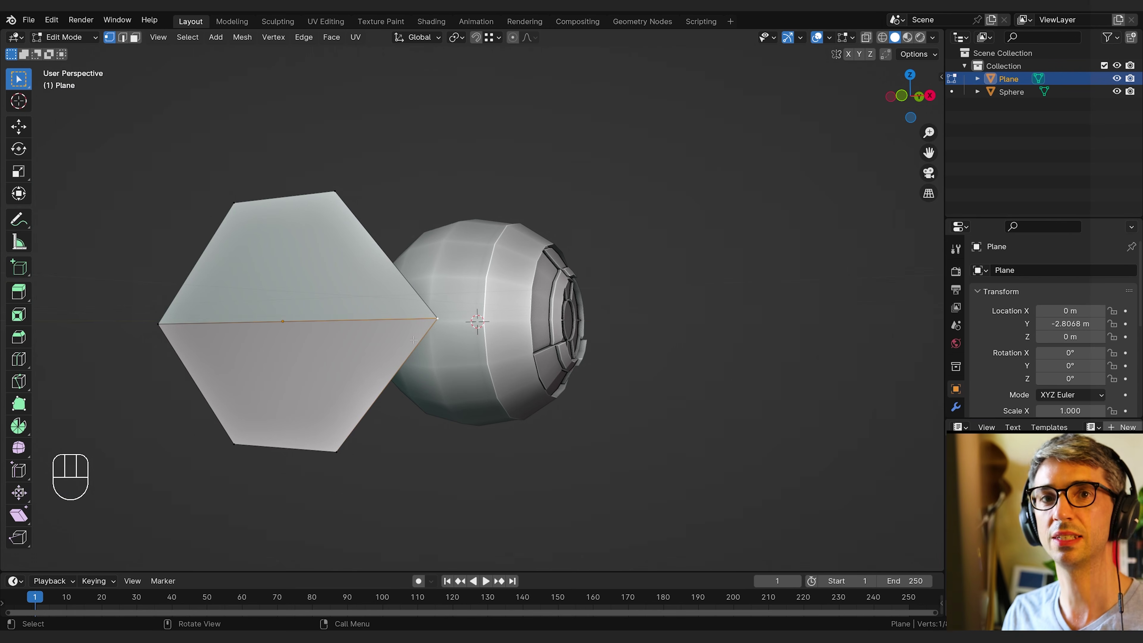
pyautogui.click(351, 296)
pyautogui.moveTo(351, 296); pyautogui.dragTo(356, 325, button='middle')
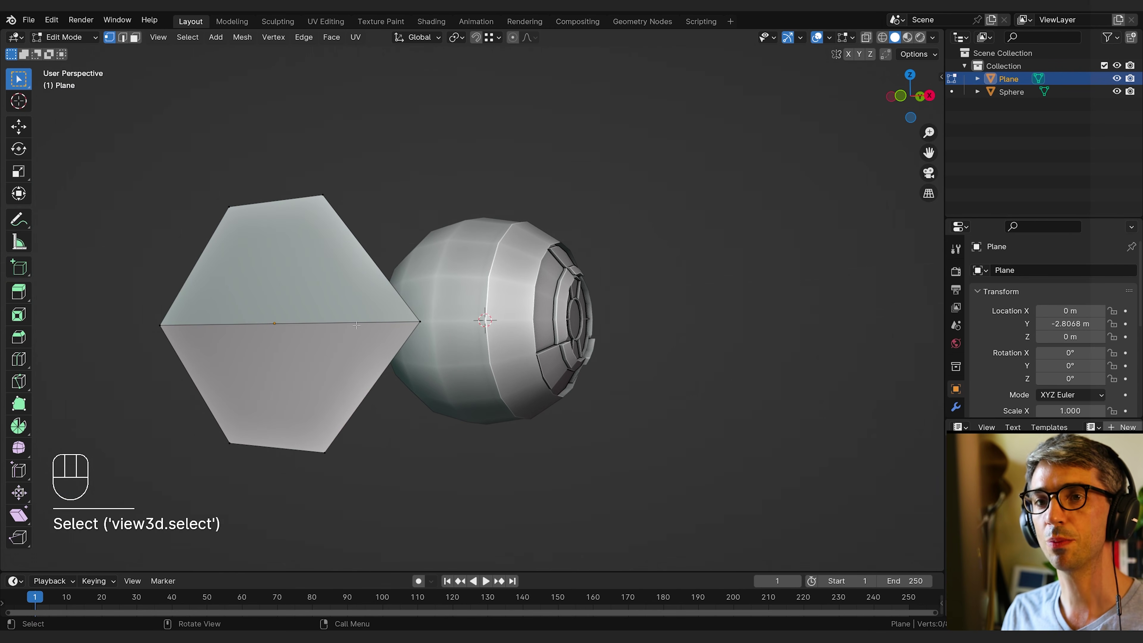
# Select the whole hexagon mesh and merge its overlapping seam vertices by distance.
pyautogui.press('a')
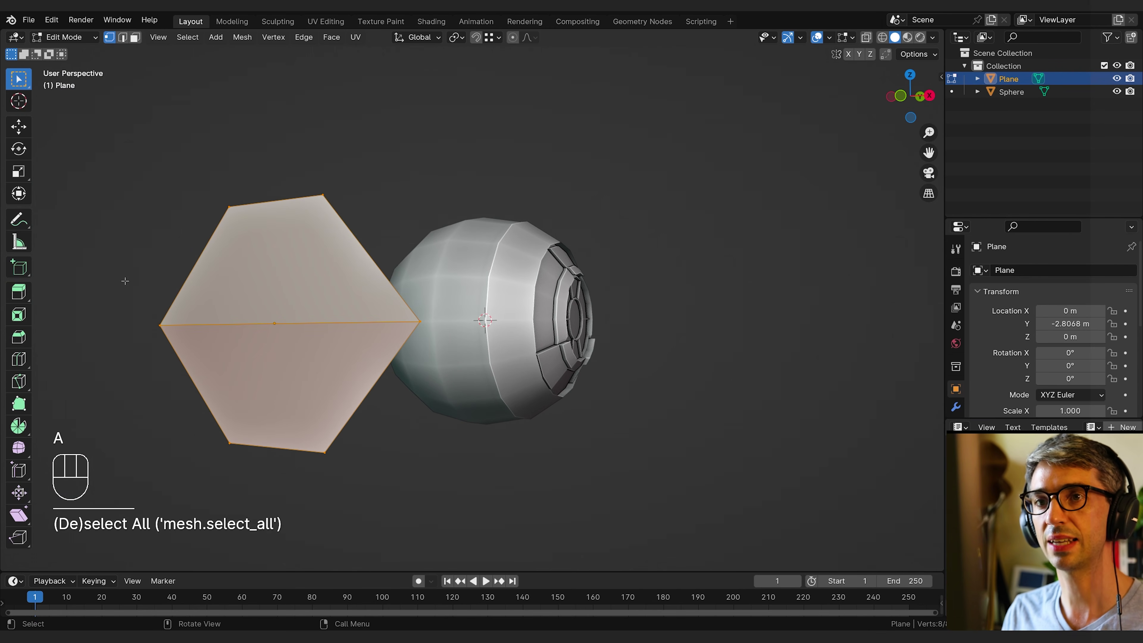
pyautogui.press('m')
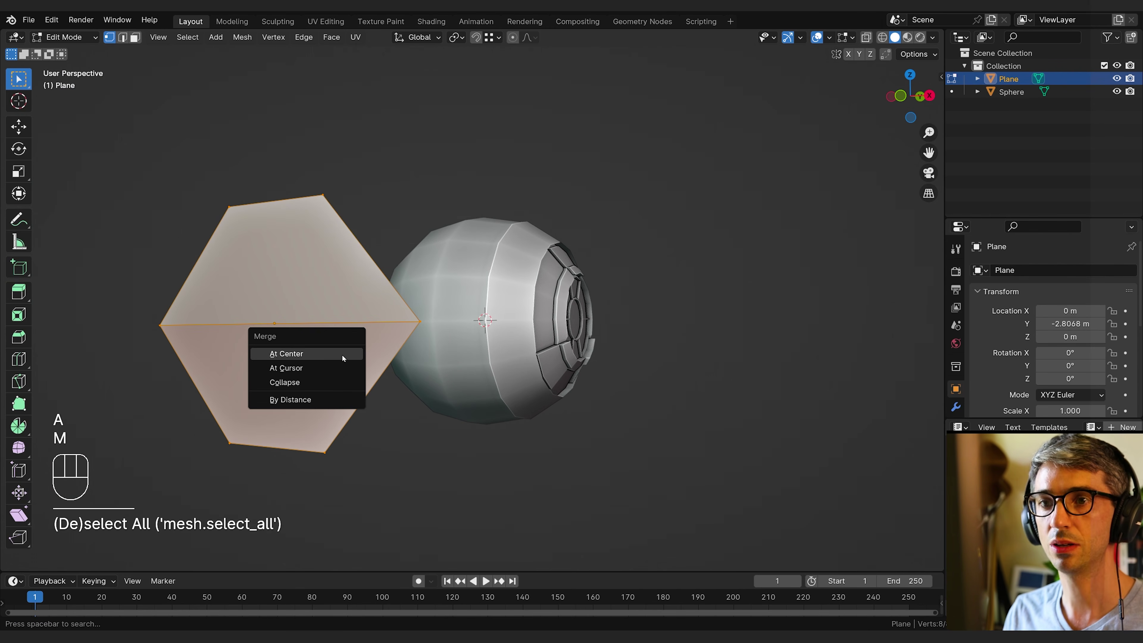
pyautogui.press('F3')
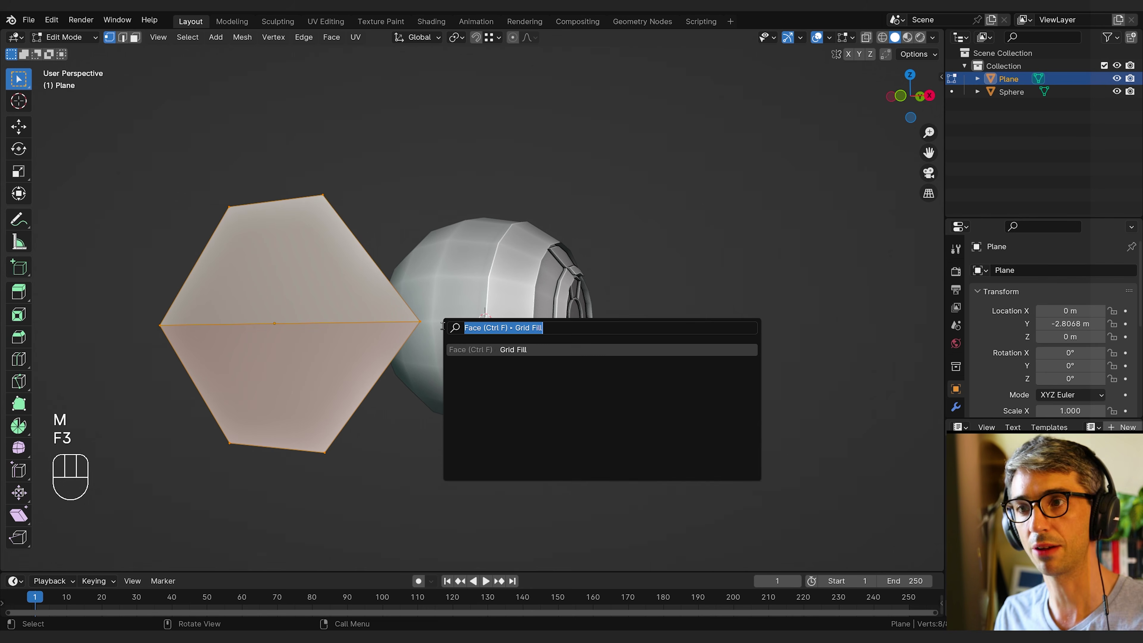
pyautogui.write('mege')
pyautogui.press('Escape')
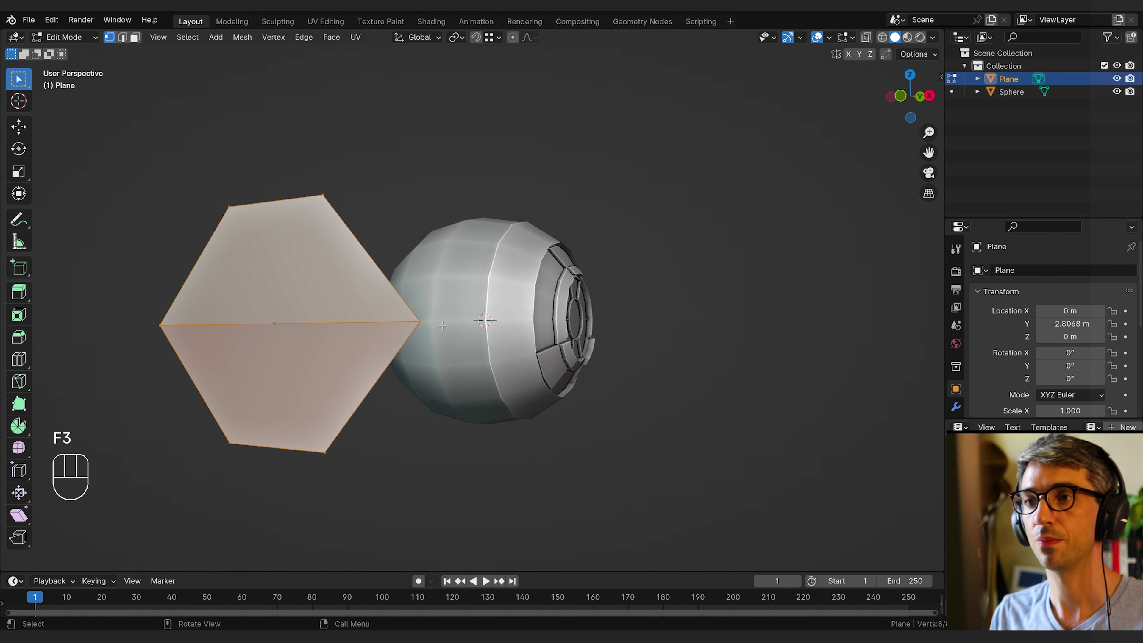
pyautogui.press('m')
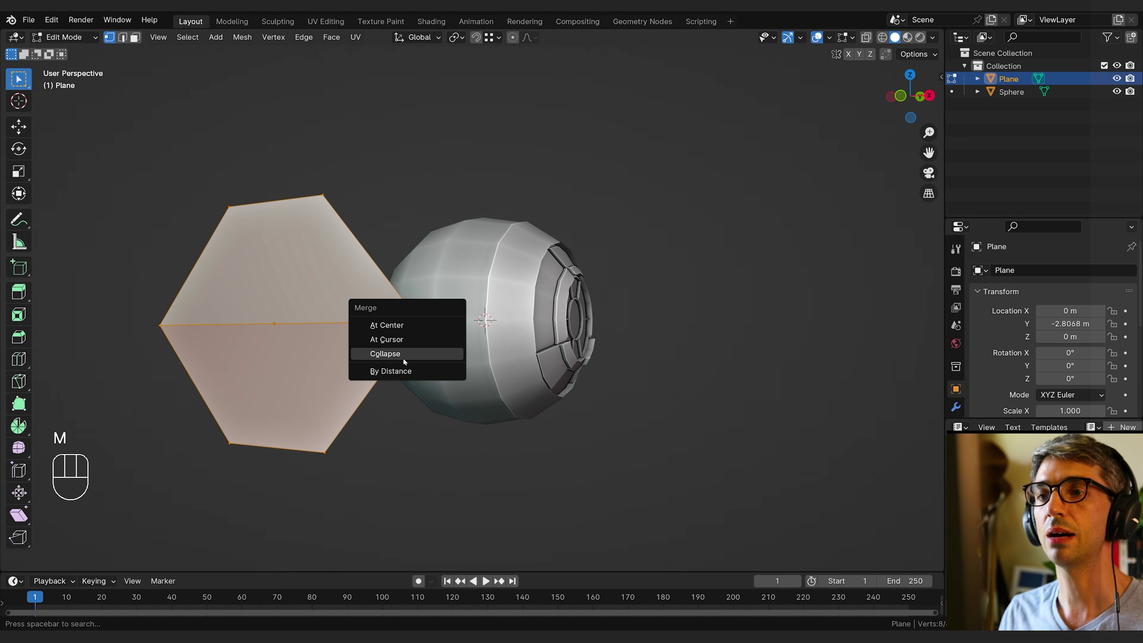
pyautogui.click(400, 375)
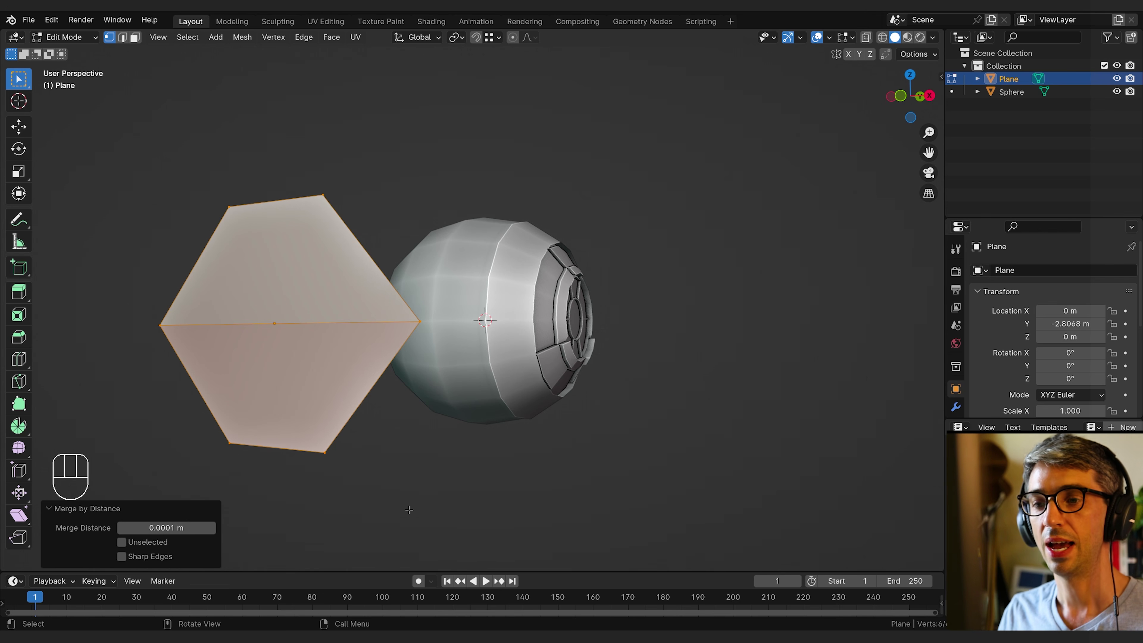
pyautogui.hotkey('ctrl', 'z')
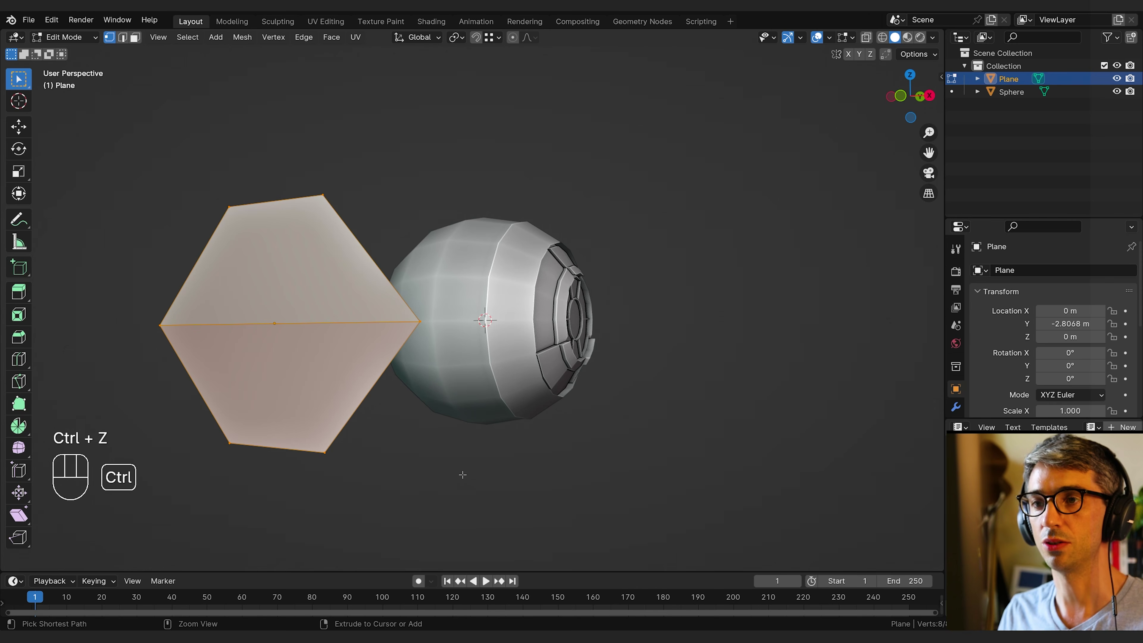
pyautogui.press('F3')
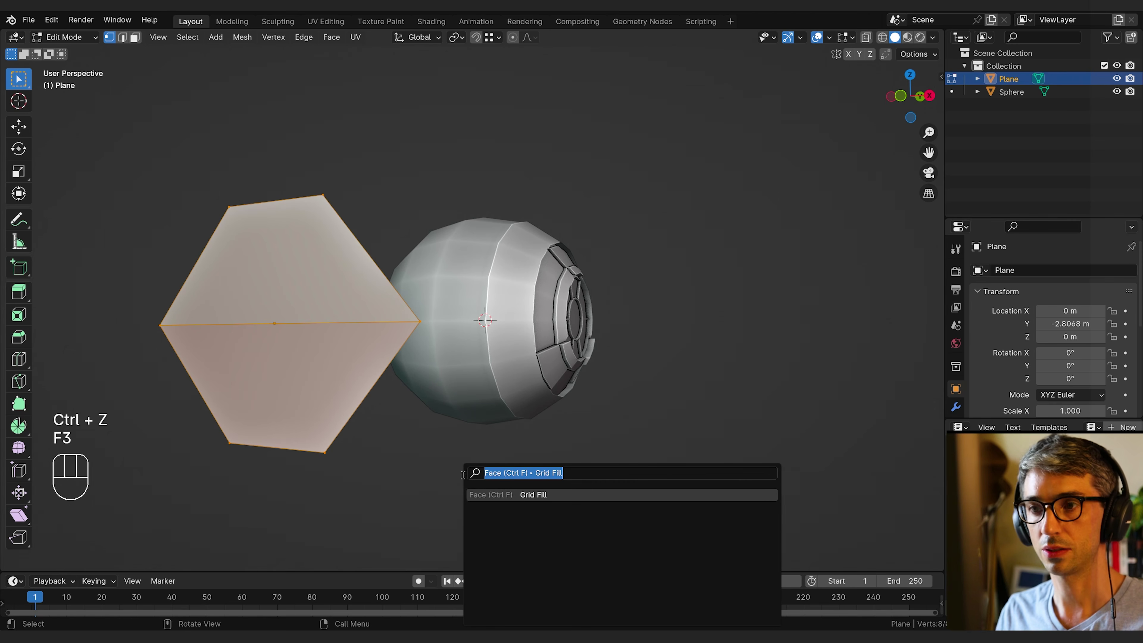
pyautogui.press('Escape')
pyautogui.press('m')
pyautogui.click(369, 473)
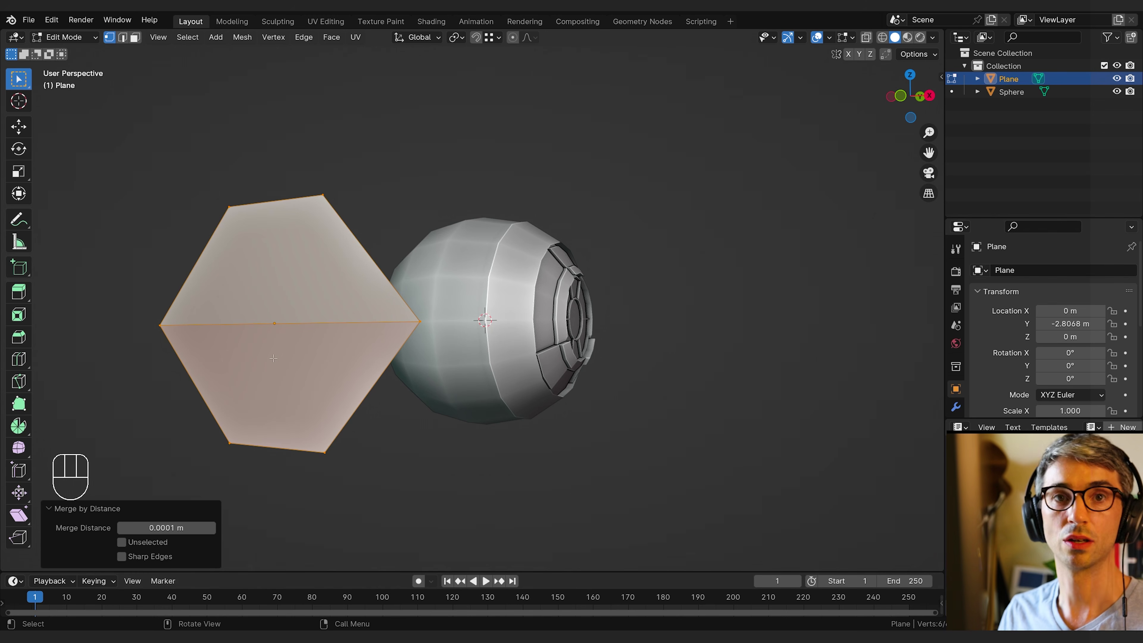
# Test-move the merged corner vertex at the seam to check that both halves follow it, and cancel the move.
pyautogui.click(419, 321)
pyautogui.press('g')
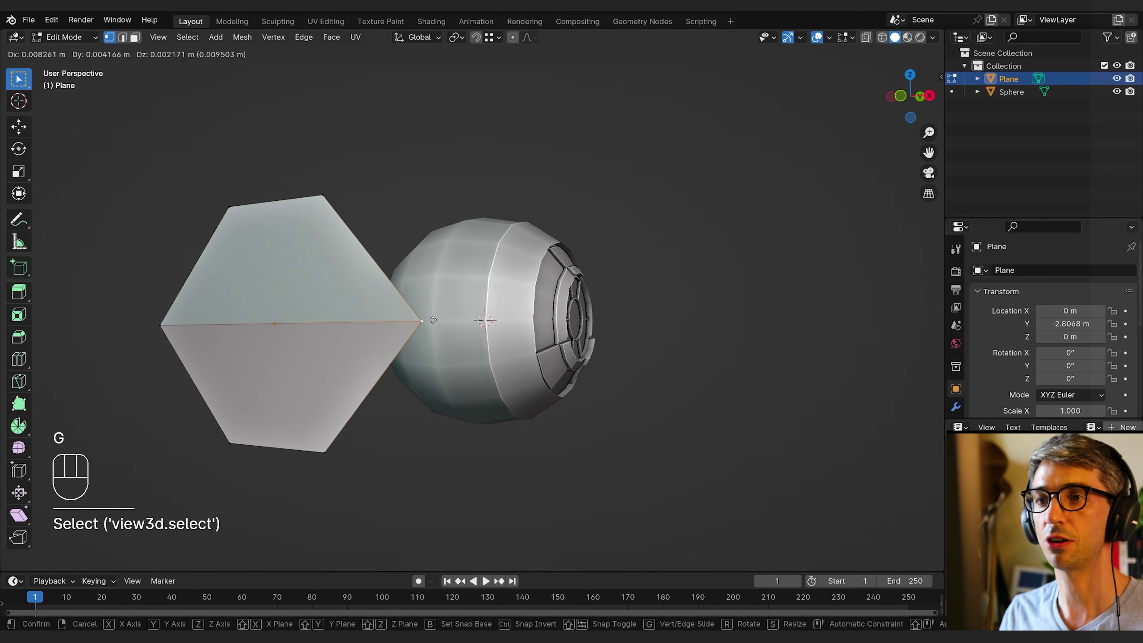
pyautogui.press('Escape')
# Turn on the Face Orientation overlay to compare which way the hexagon's two faces point.
pyautogui.moveTo(369, 372); pyautogui.dragTo(576, 338, button='middle')
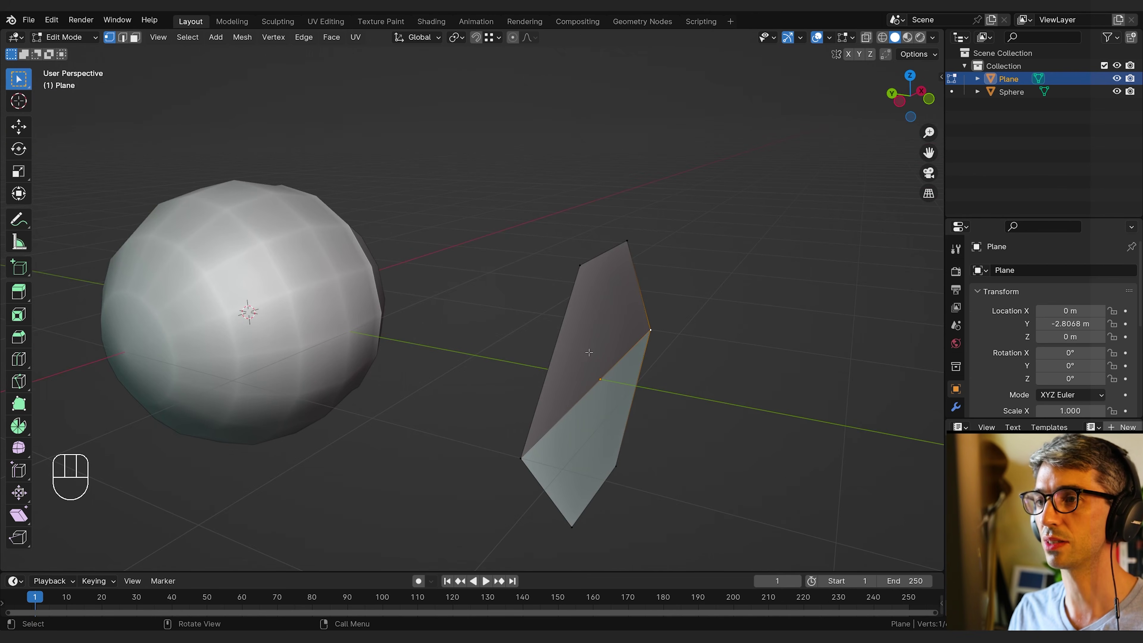
pyautogui.moveTo(619, 437)
pyautogui.mouseDown(button='middle')
pyautogui.moveTo(643, 439)
pyautogui.moveTo(593, 433)
pyautogui.moveTo(607, 436)
pyautogui.mouseUp(button='middle')
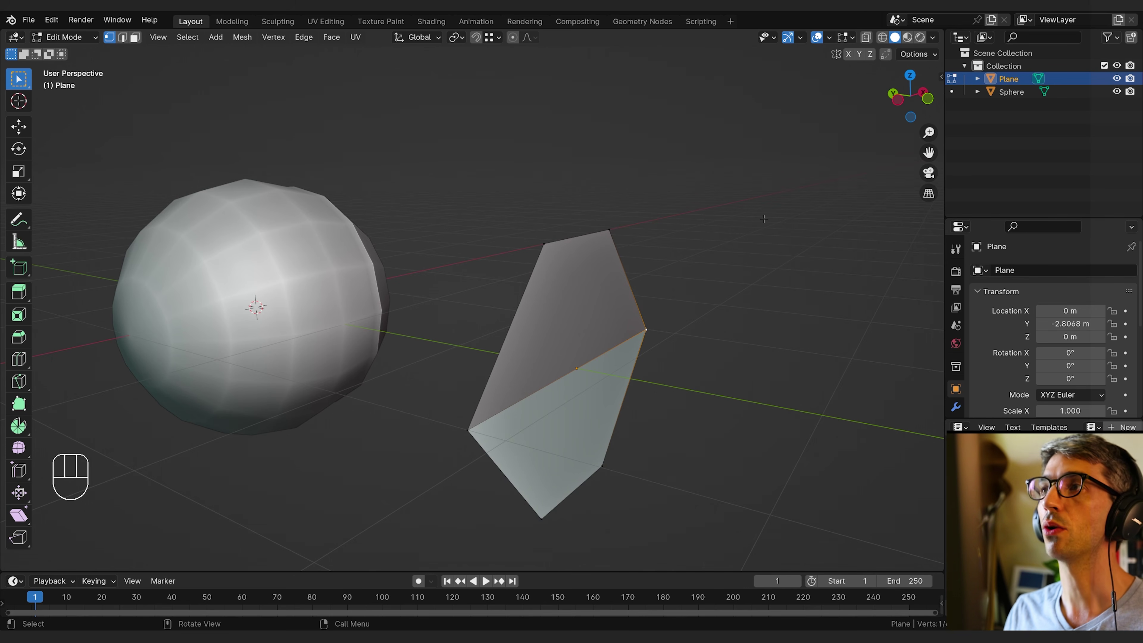
pyautogui.click(829, 39)
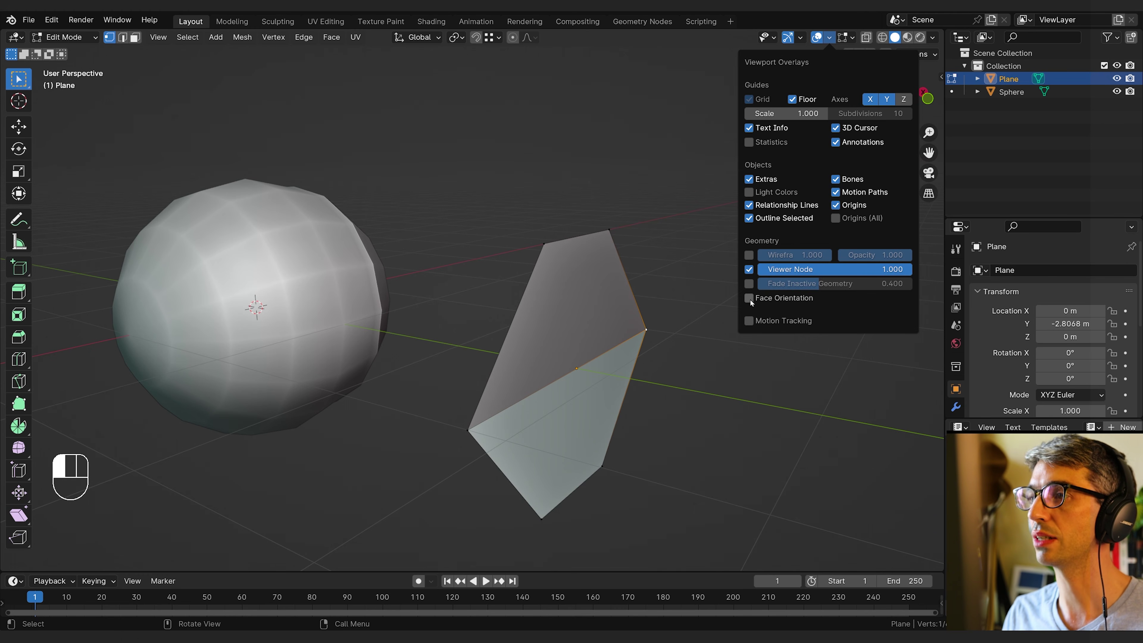
pyautogui.click(831, 35)
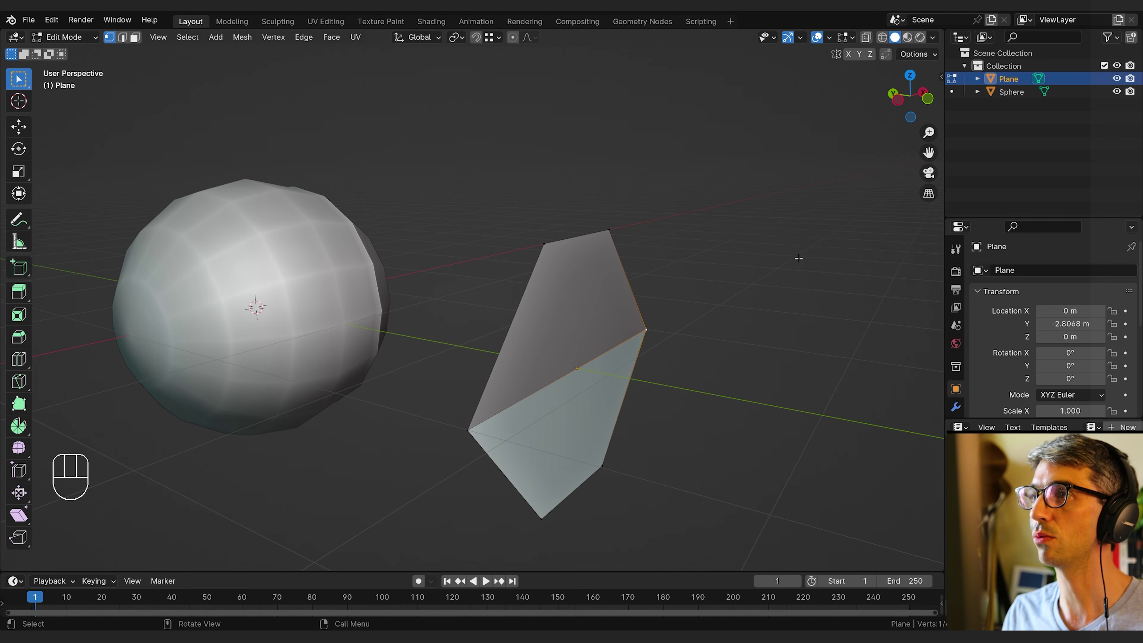
pyautogui.click(829, 39)
pyautogui.click(749, 300)
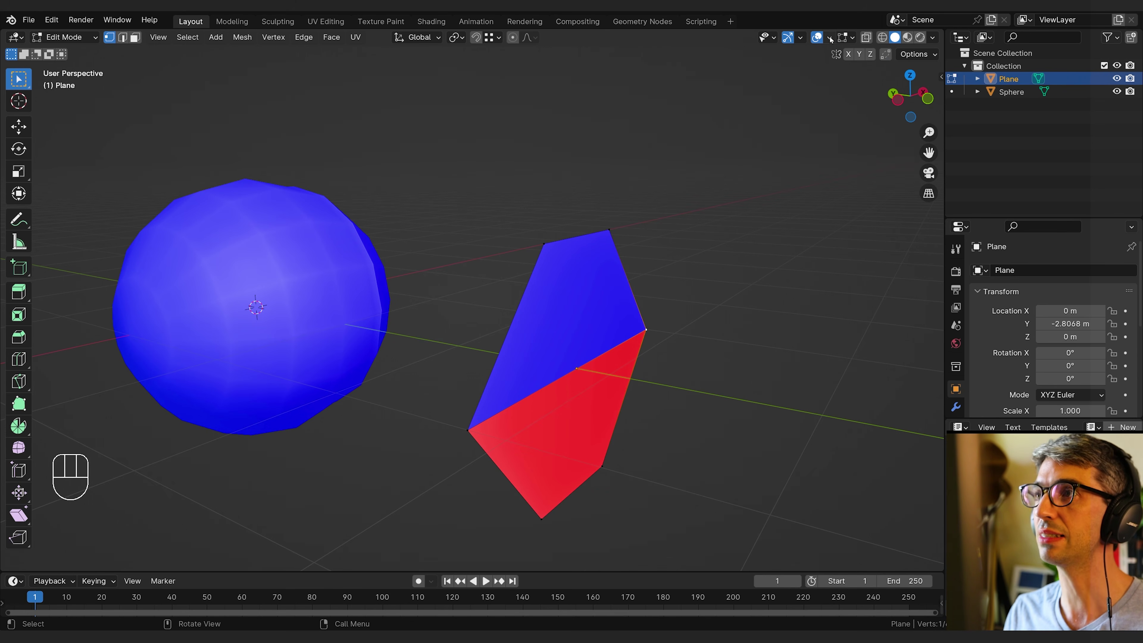
pyautogui.press('Tab')
pyautogui.press('Tab')
# Display the face normals at size 0.91 and examine their directions on both halves of the hexagon.
pyautogui.click(846, 39)
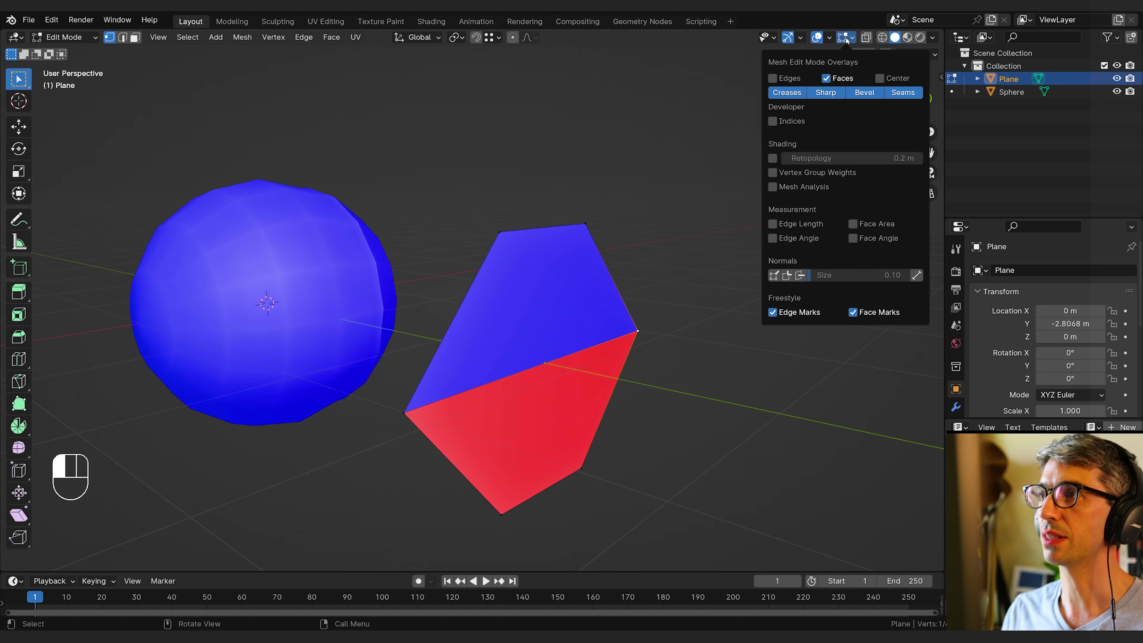
pyautogui.click(800, 276)
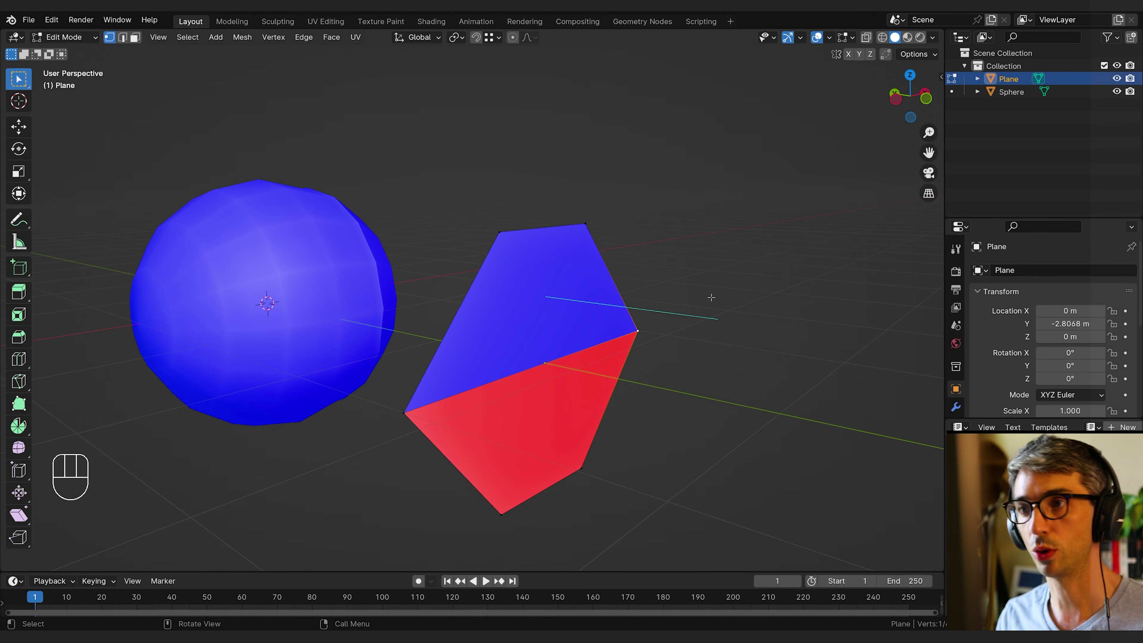
pyautogui.moveTo(711, 298); pyautogui.dragTo(714, 340, button='middle')
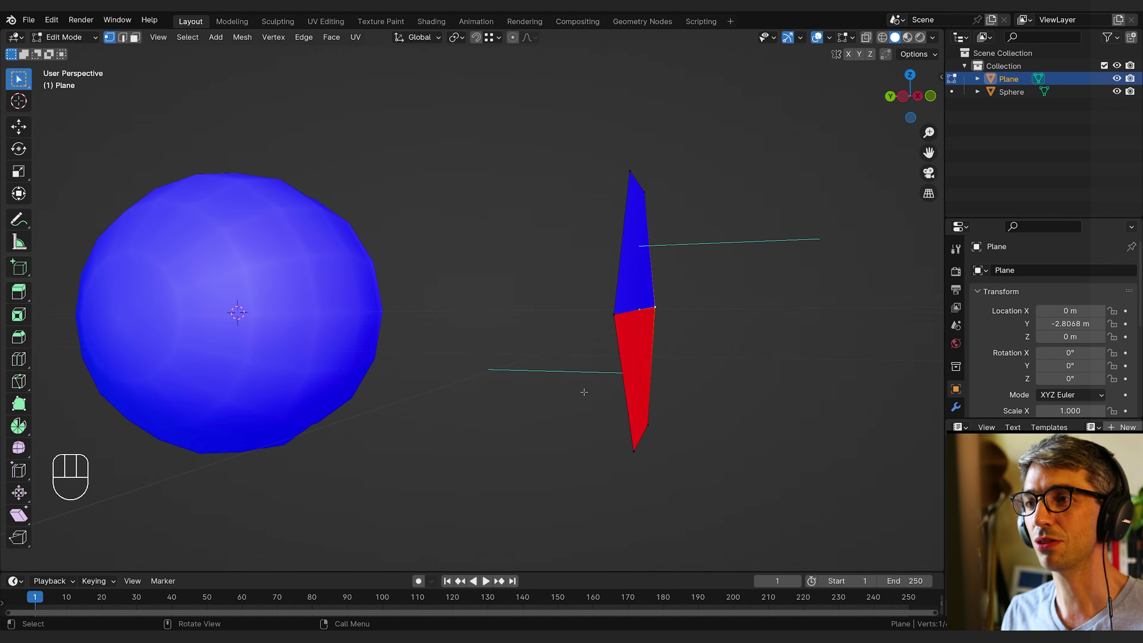
pyautogui.moveTo(522, 380); pyautogui.dragTo(569, 317, button='middle')
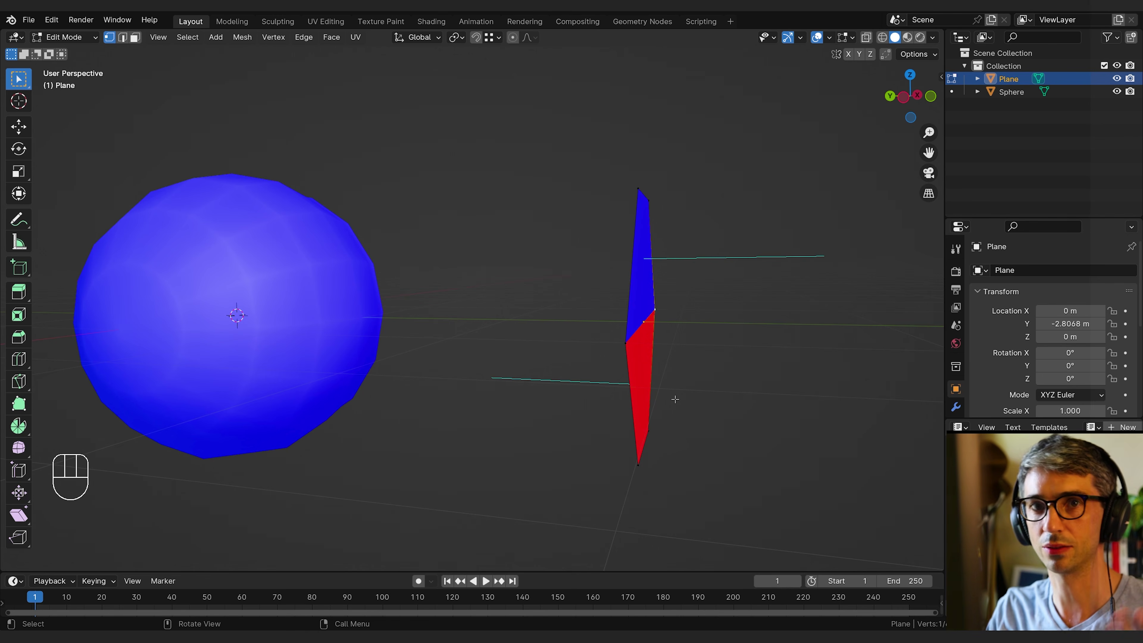
# Hide the face normals and the Face Orientation overlay, and leave Edit Mode.
pyautogui.click(852, 38)
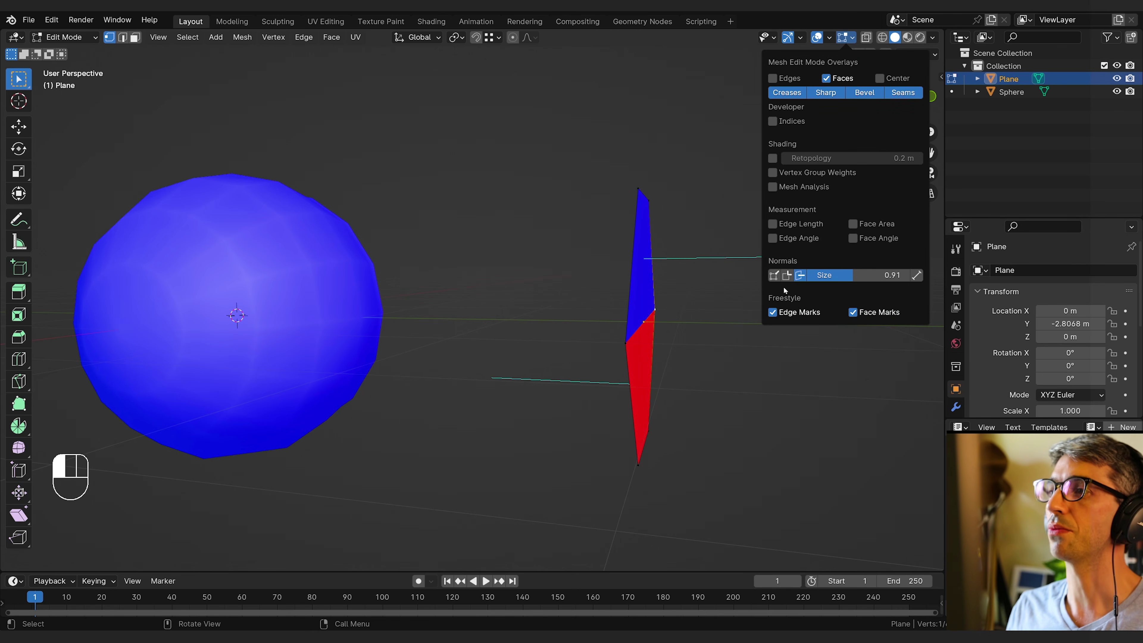
pyautogui.press('Tab')
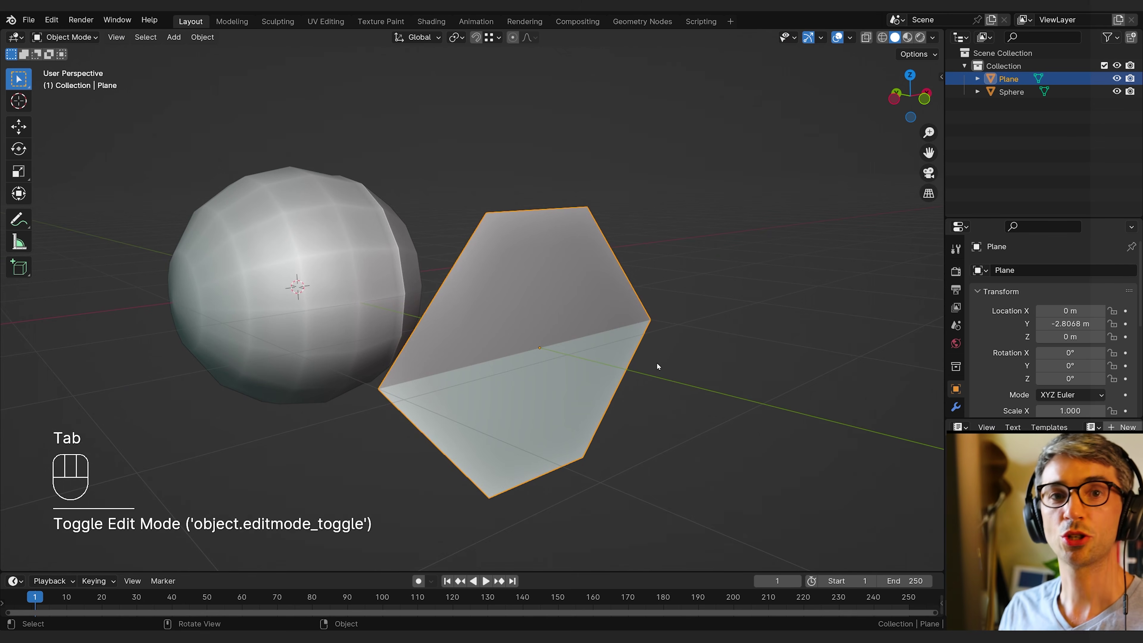
pyautogui.moveTo(674, 370); pyautogui.dragTo(677, 323, button='middle')
# In Edit Mode, select the two corner vertices at the ends of the hexagon's seam and scale them along X to about 0.8.
pyautogui.press('Tab')
pyautogui.scroll(-2, 656, 339)
pyautogui.click(571, 287)
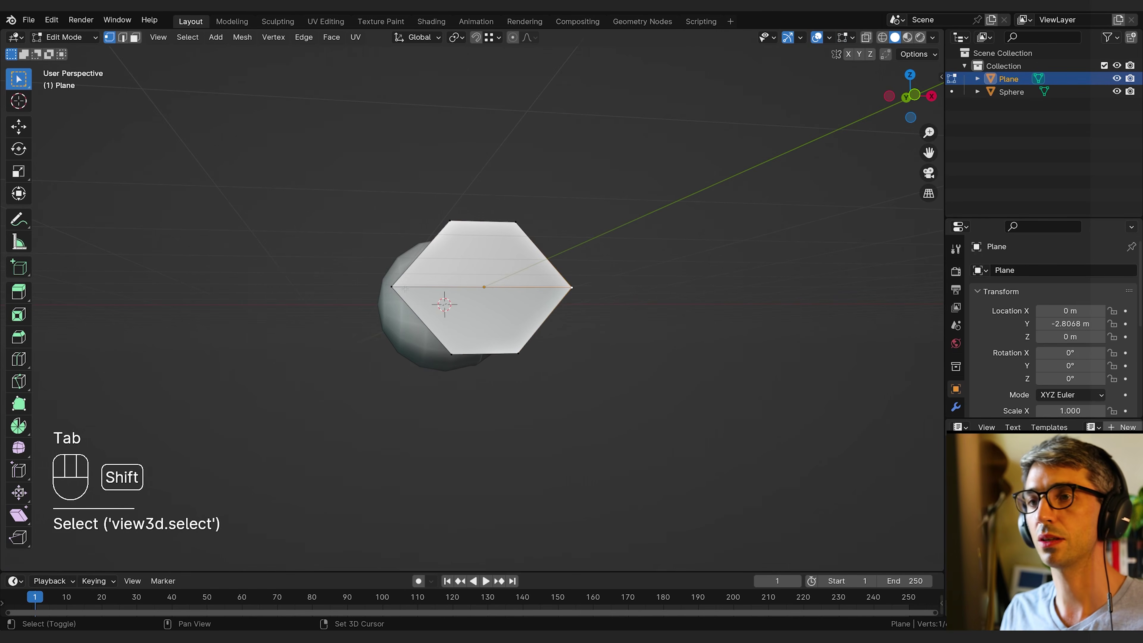
pyautogui.keyDown('shift'); pyautogui.click(391, 288); pyautogui.keyUp('shift')
pyautogui.moveTo(602, 329); pyautogui.dragTo(582, 376, button='middle')
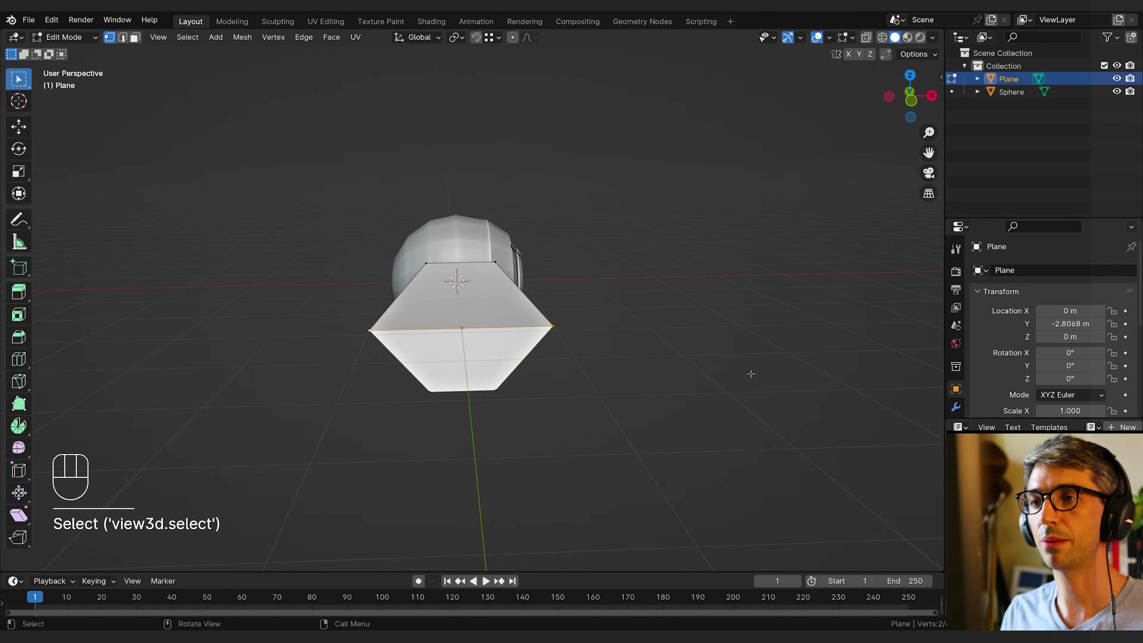
pyautogui.press('s')
pyautogui.press('x')
pyautogui.click(686, 370)
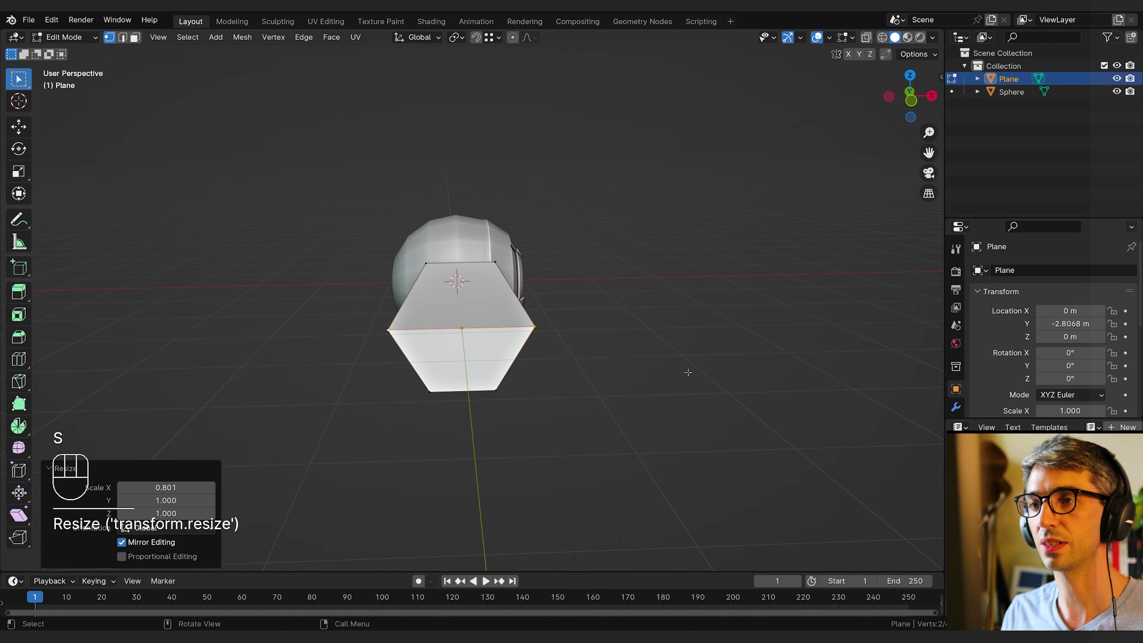
pyautogui.keyDown('shift'); pyautogui.moveTo(686, 370); pyautogui.dragTo(600, 341, button='middle'); pyautogui.keyUp('shift')
pyautogui.press('s')
pyautogui.press('x')
pyautogui.click(599, 343)
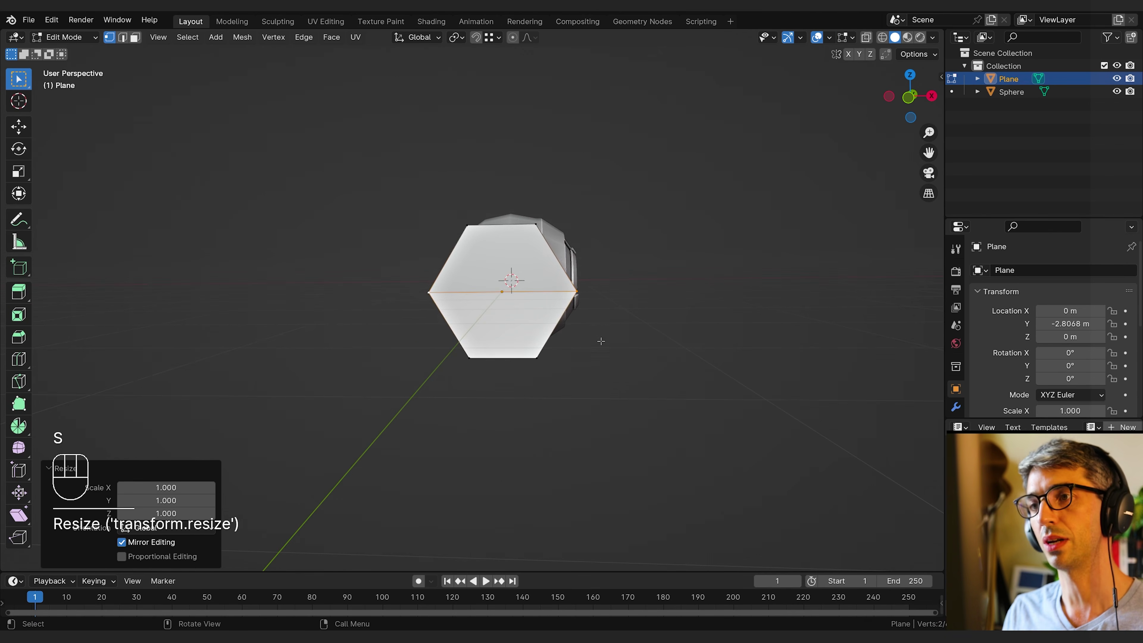
# Select the hexagon's full boundary edges and extrude them outward, scaled to about 1.187, to form a narrow ring.
pyautogui.press('2')
pyautogui.keyDown('alt'); pyautogui.click(560, 264); pyautogui.keyUp('alt')
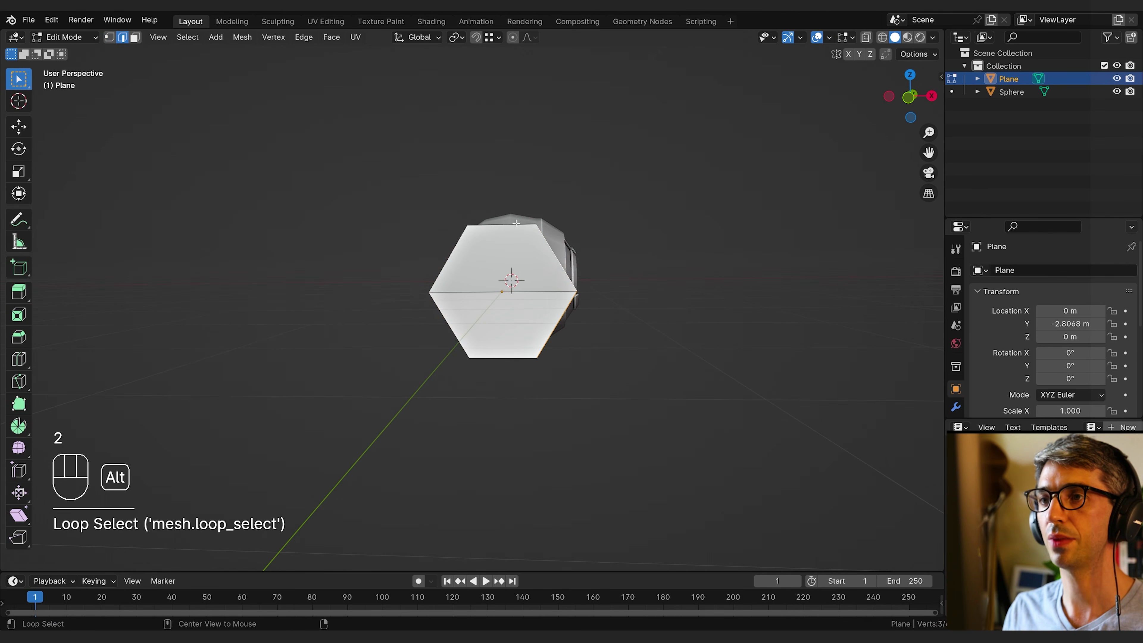
pyautogui.keyDown('alt'); pyautogui.keyDown('shift'); pyautogui.click(452, 237); pyautogui.keyUp('shift'); pyautogui.keyUp('alt')
pyautogui.keyDown('shift'); pyautogui.click(564, 254); pyautogui.keyUp('shift')
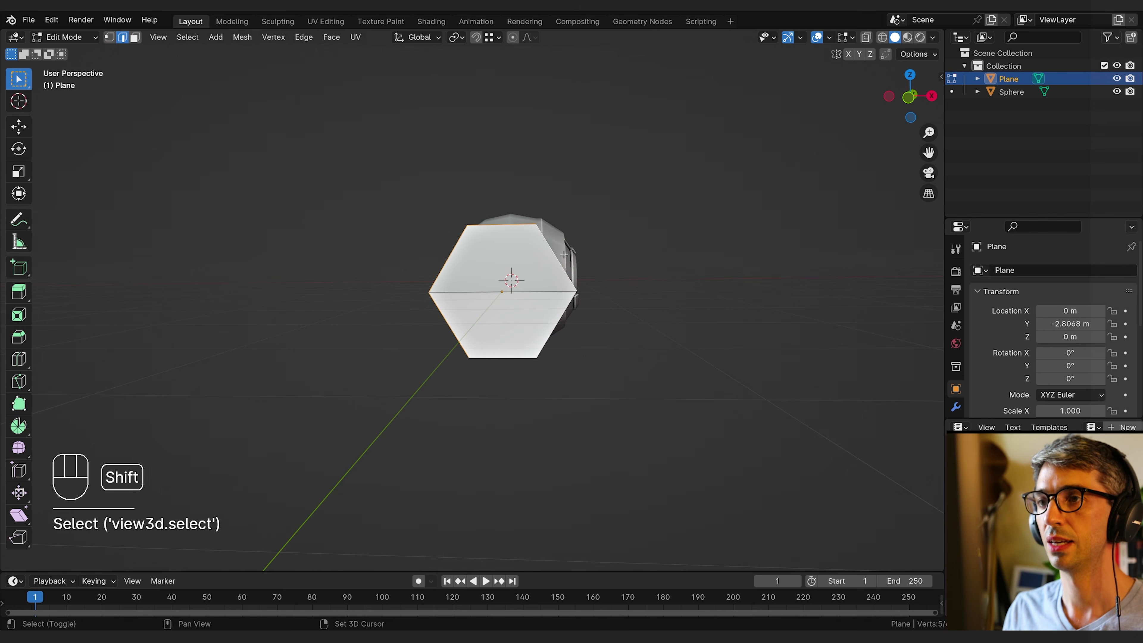
pyautogui.keyDown('shift'); pyautogui.click(568, 315); pyautogui.keyUp('shift')
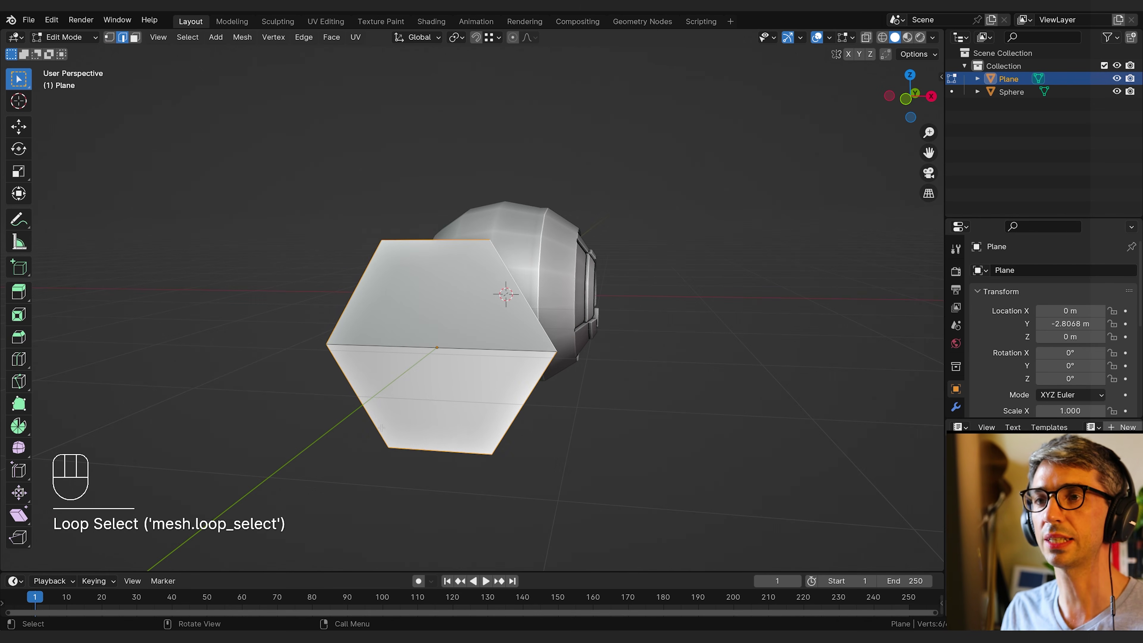
pyautogui.press('e')
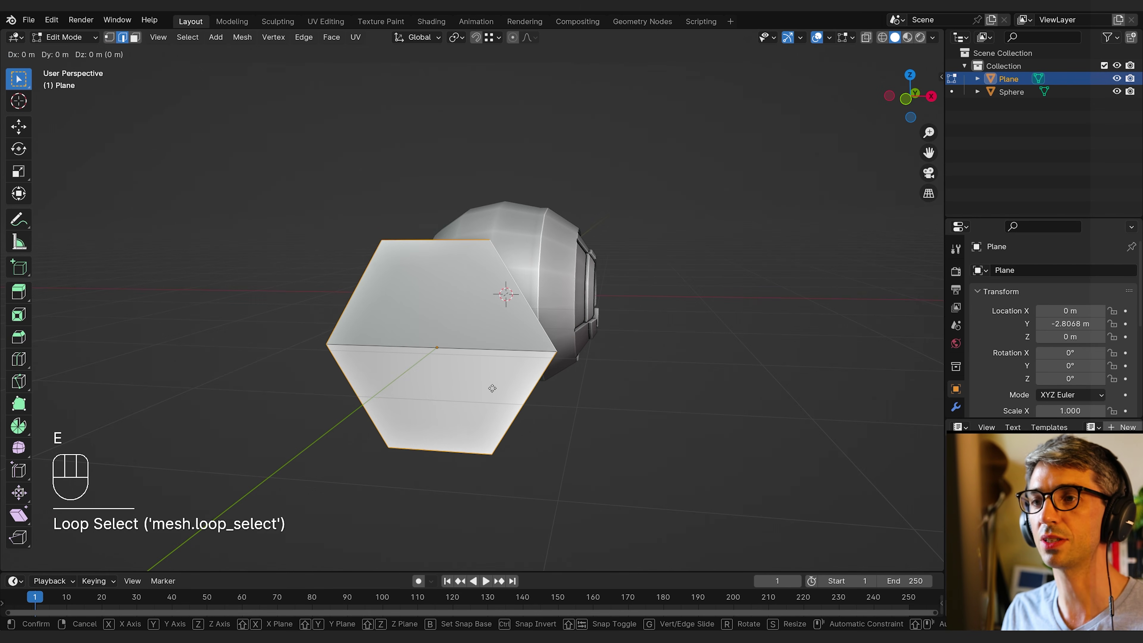
pyautogui.press('s')
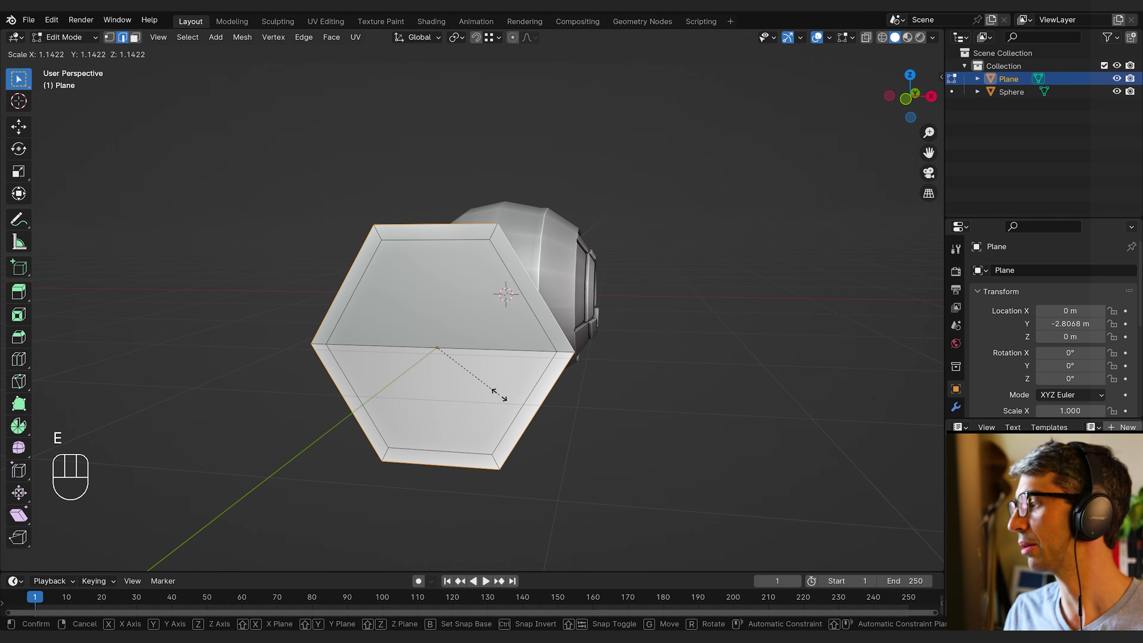
pyautogui.click(501, 396)
# Extrude the hexagon's outer edges again and scale them to about 2.952 to form the large wing surface.
pyautogui.scroll(-3, 535, 392)
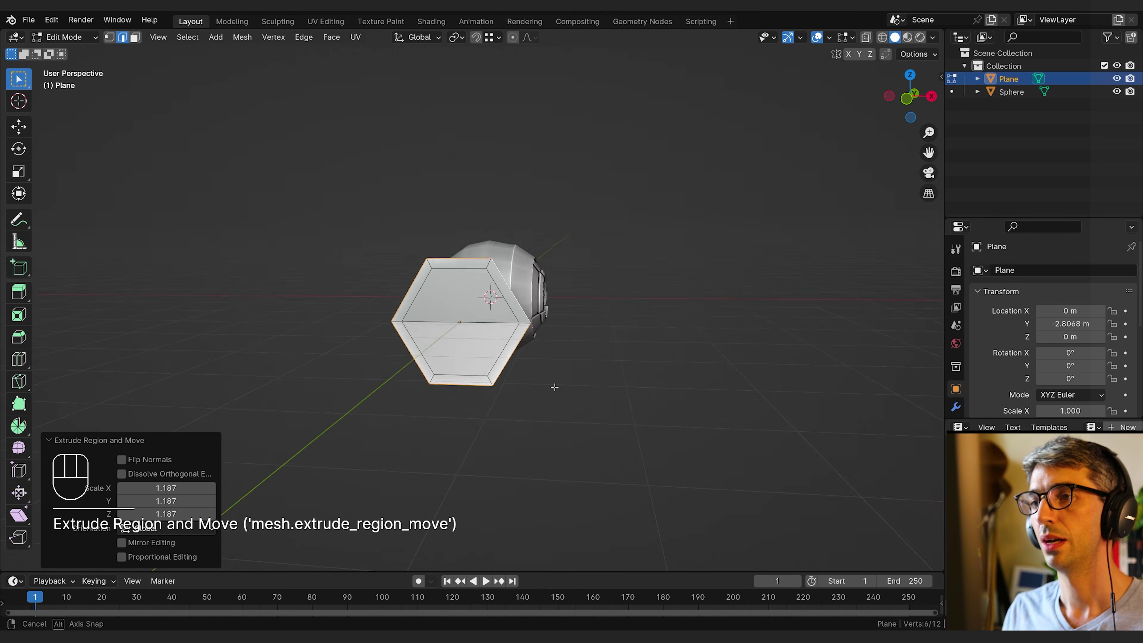
pyautogui.moveTo(554, 387); pyautogui.dragTo(562, 388, button='middle')
pyautogui.press('e')
pyautogui.press('s')
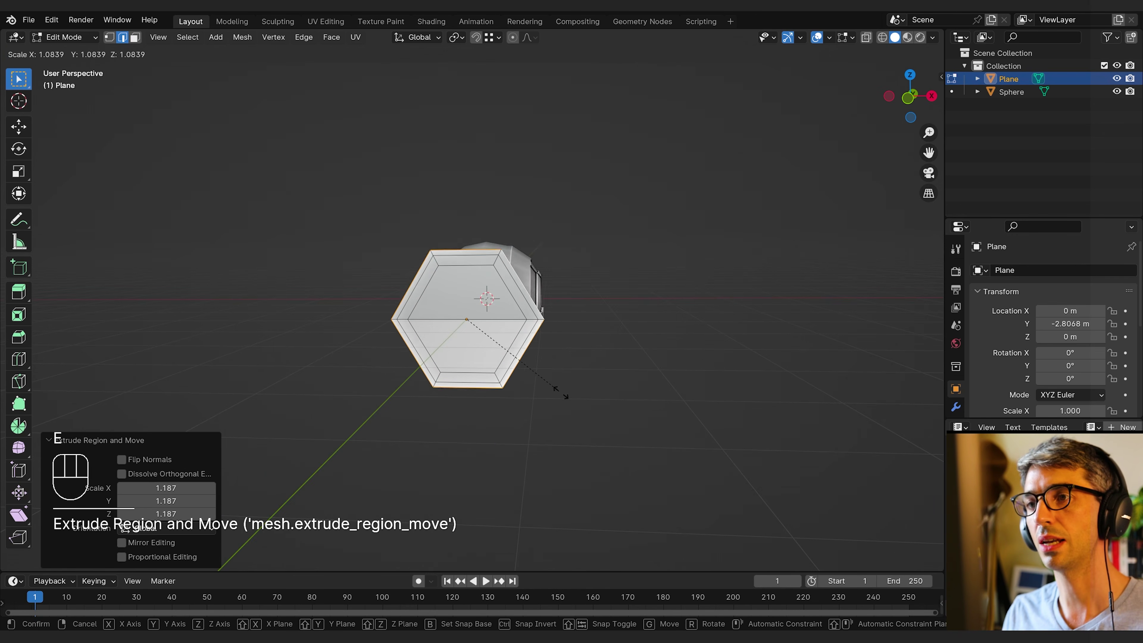
pyautogui.click(675, 528)
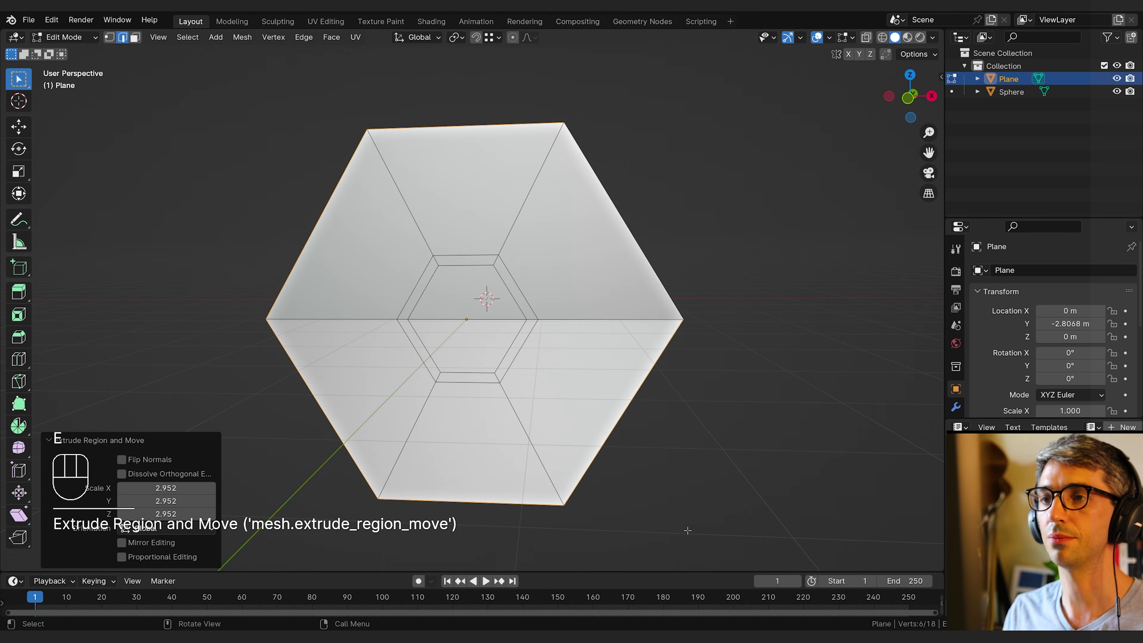
# Narrow the wing's outer edge loop along X and adjust its height along Z.
pyautogui.moveTo(683, 528); pyautogui.dragTo(630, 469, button='middle')
pyautogui.press('s')
pyautogui.press('x')
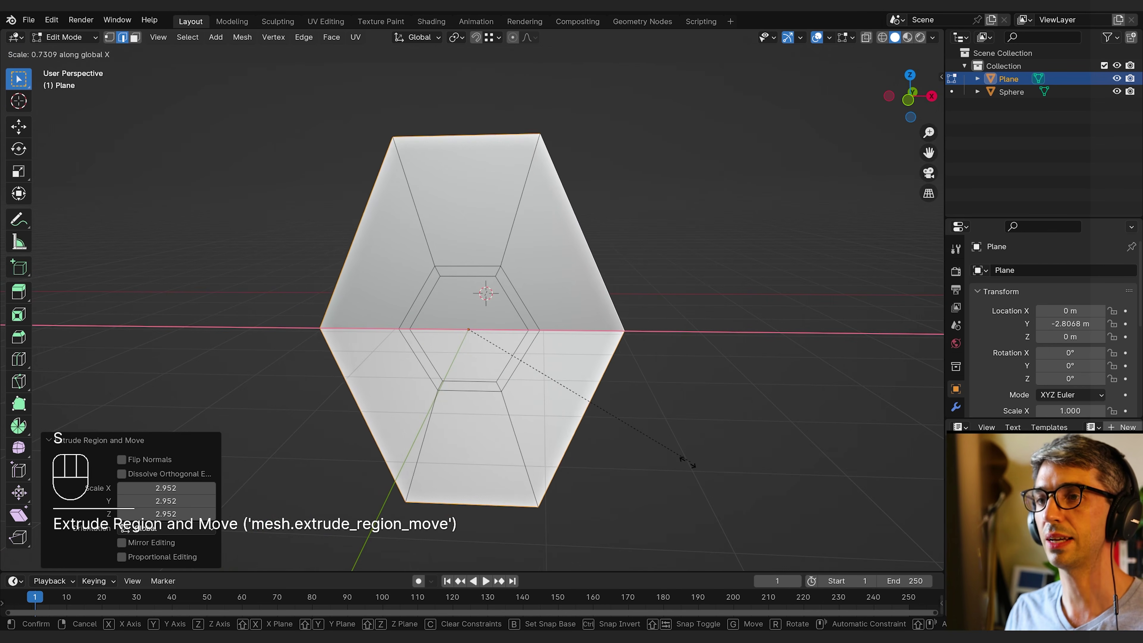
pyautogui.click(613, 471)
pyautogui.press('s')
pyautogui.moveTo(603, 472); pyautogui.dragTo(630, 451, button='middle')
pyautogui.press('z')
pyautogui.click(629, 446)
# Refine the outer outline into a tall, slim hexagon with alternating overall and X-axis scaling, finishing at about 0.891 along X.
pyautogui.press('s')
pyautogui.press('x')
pyautogui.click(663, 465)
pyautogui.press('s')
pyautogui.click(702, 460)
pyautogui.press('s')
pyautogui.press('x')
pyautogui.click(663, 454)
pyautogui.press('s')
pyautogui.click(709, 448)
pyautogui.press('s')
pyautogui.click(730, 451)
pyautogui.press('s')
pyautogui.press('x')
pyautogui.click(684, 454)
# Extrude the outer edge loop scaled to about 1.027 as a thin rim, and widen it to about 1.028 along X.
pyautogui.press('e')
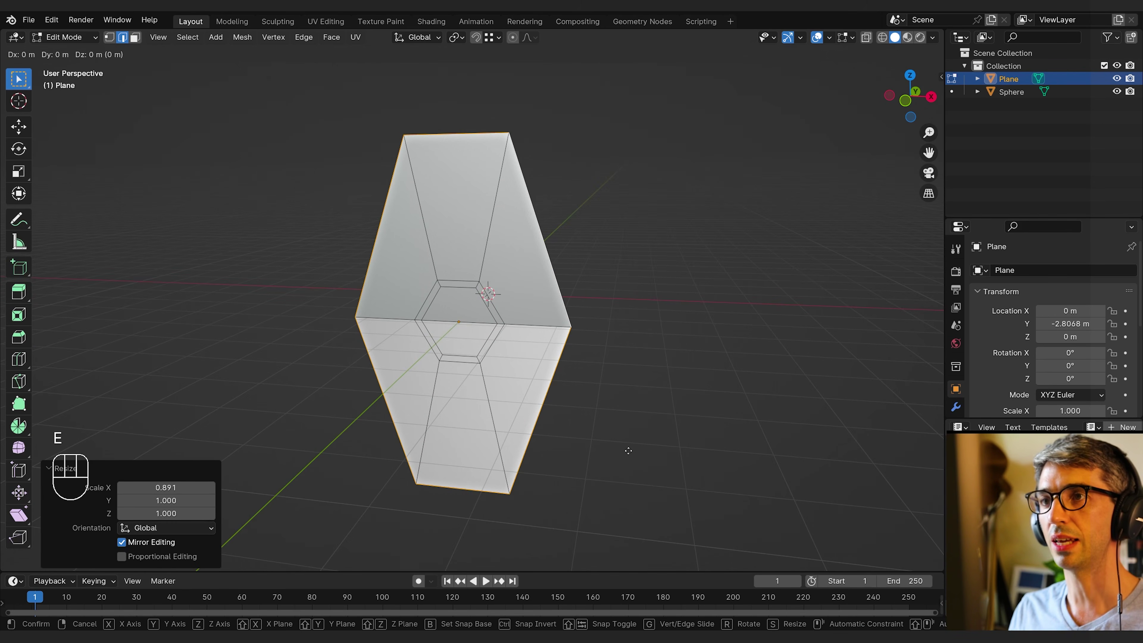
pyautogui.press('s')
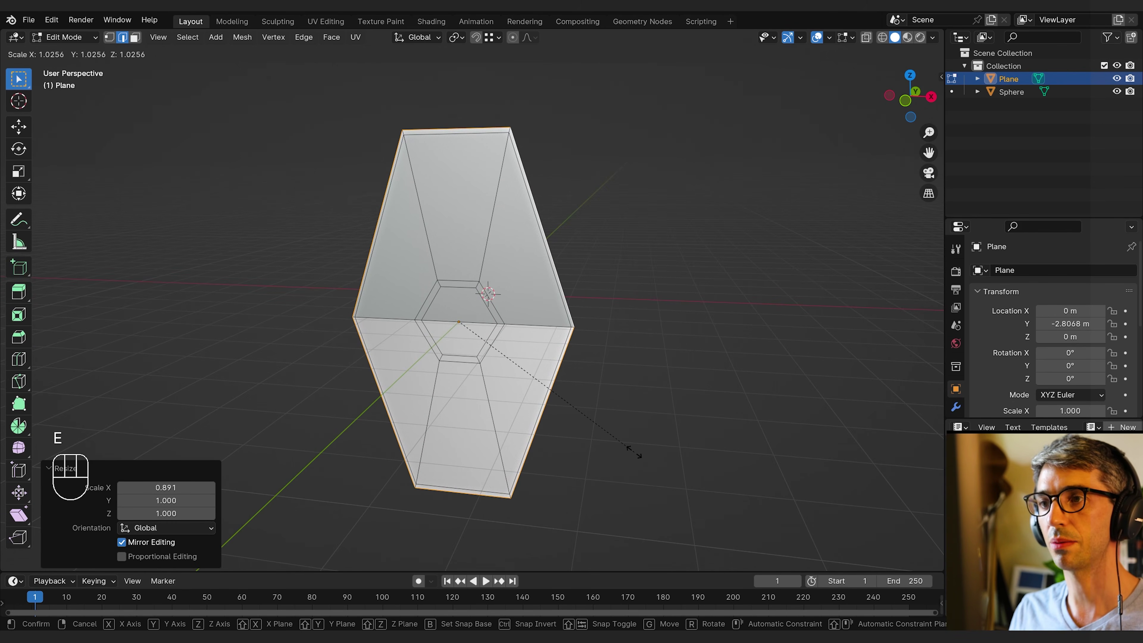
pyautogui.click(634, 453)
pyautogui.moveTo(634, 452); pyautogui.dragTo(647, 445, button='middle')
pyautogui.press('s')
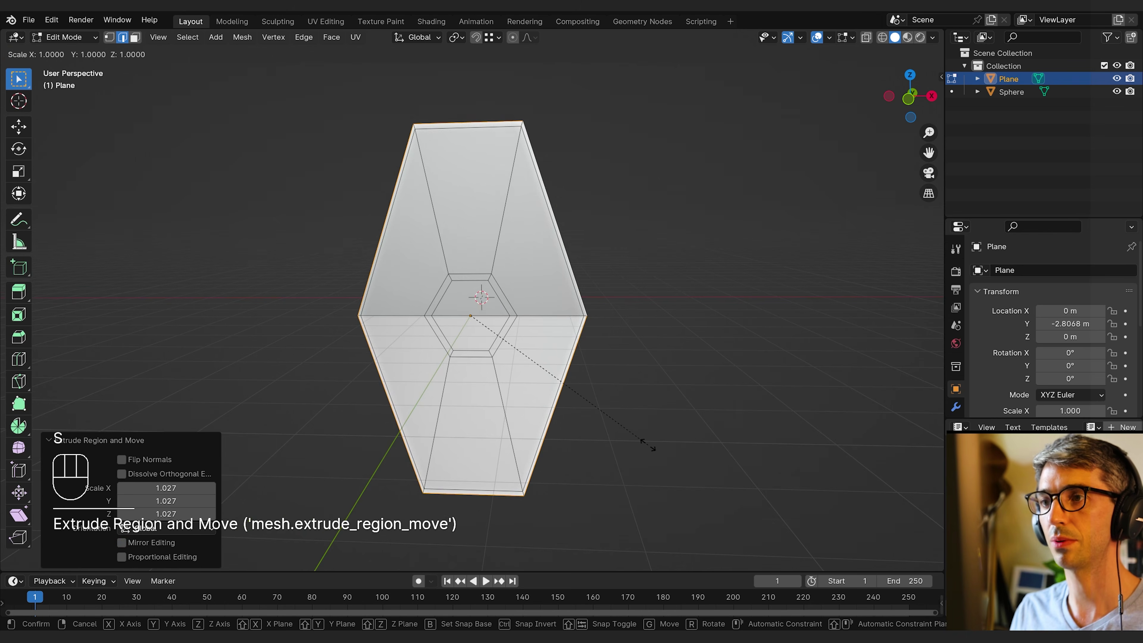
pyautogui.press('x')
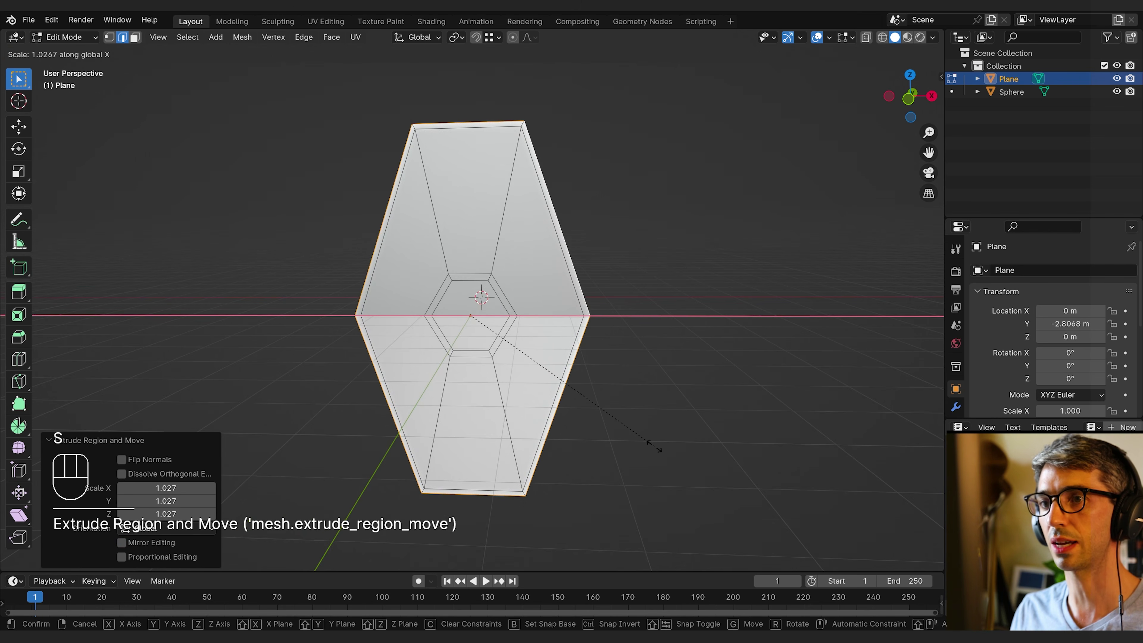
pyautogui.click(655, 446)
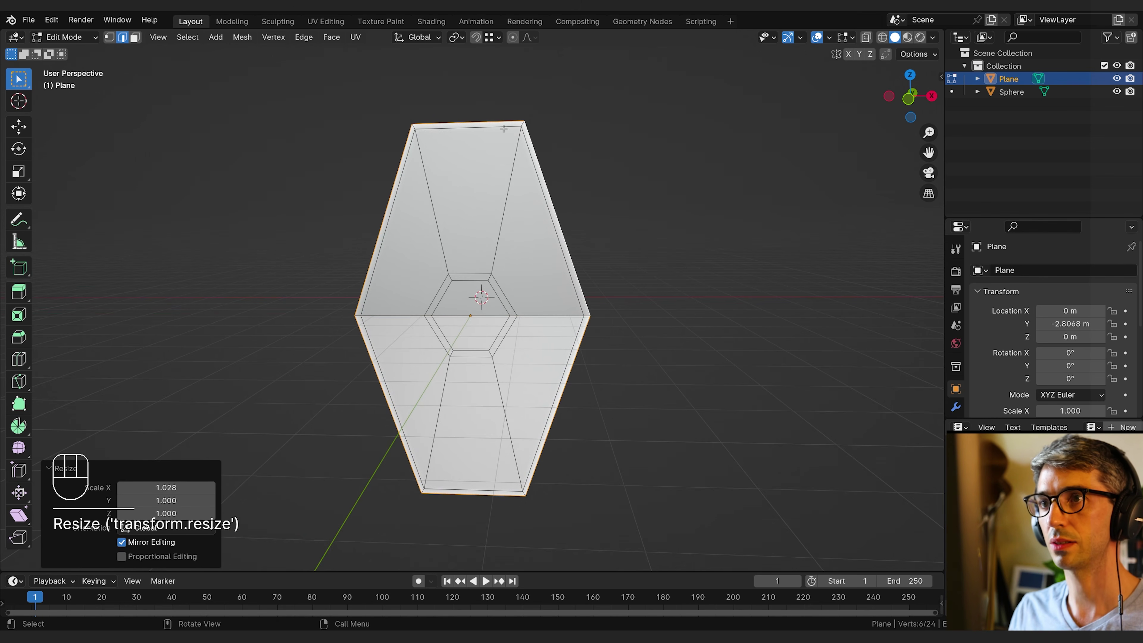
# Examine the wing's overall shape and edge layout from several angles in Object Mode and Edit Mode.
pyautogui.moveTo(695, 367); pyautogui.dragTo(611, 428, button='middle')
pyautogui.scroll(4, 630, 405)
pyautogui.scroll(-3, 637, 398)
pyautogui.press('Tab')
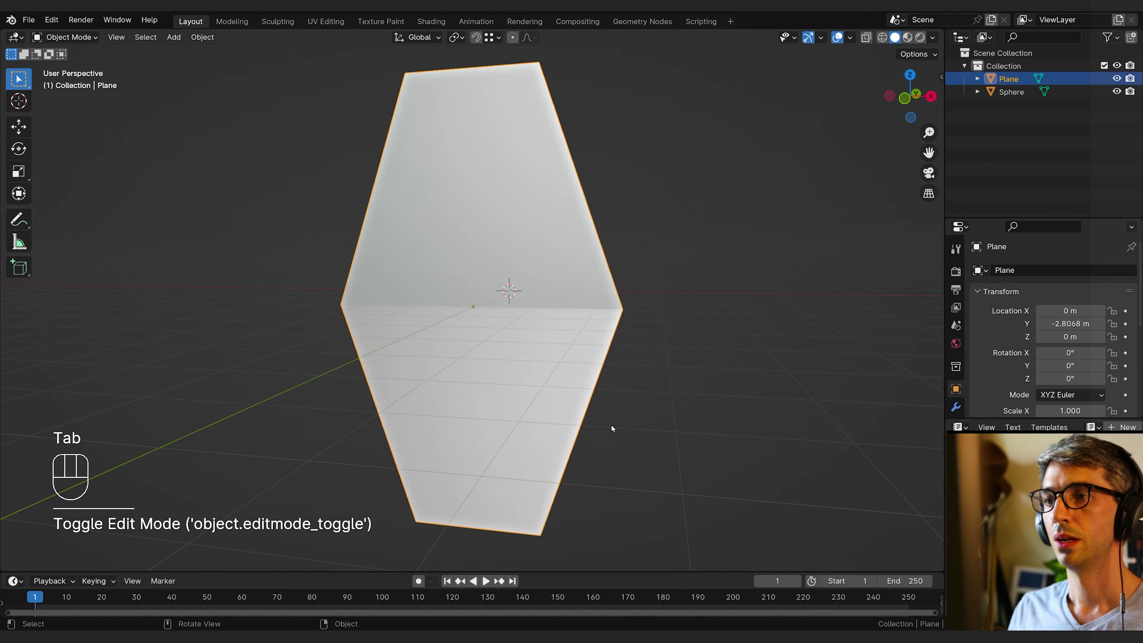
pyautogui.press('Tab')
pyautogui.press('Tab')
pyautogui.moveTo(527, 344); pyautogui.dragTo(544, 384, button='middle')
pyautogui.press('Tab')
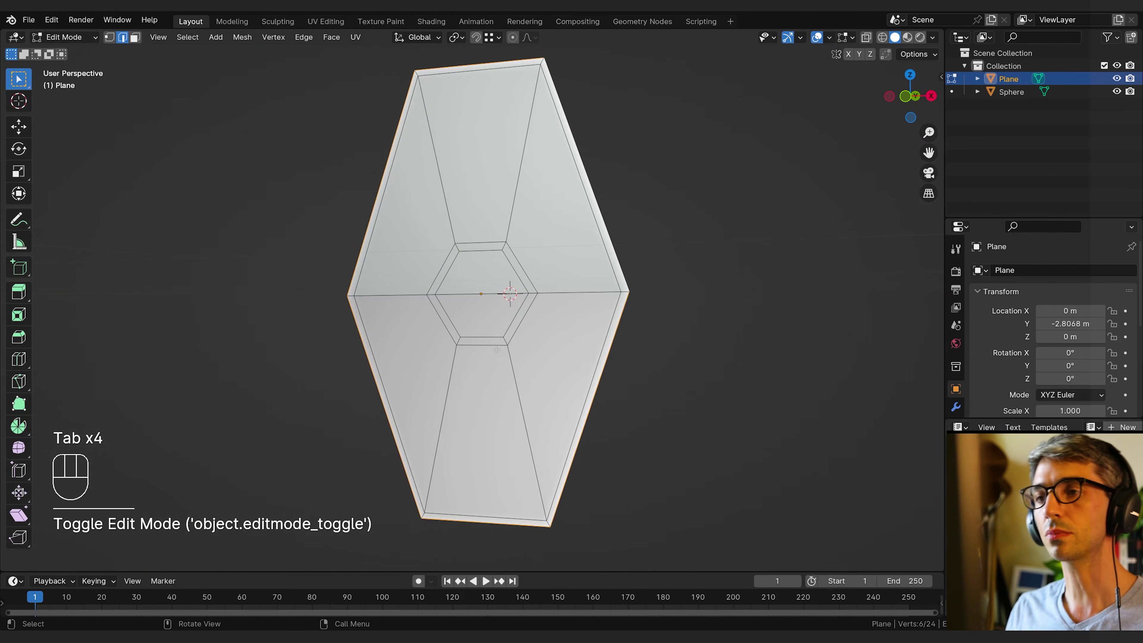
pyautogui.moveTo(496, 349); pyautogui.dragTo(511, 419, button='middle')
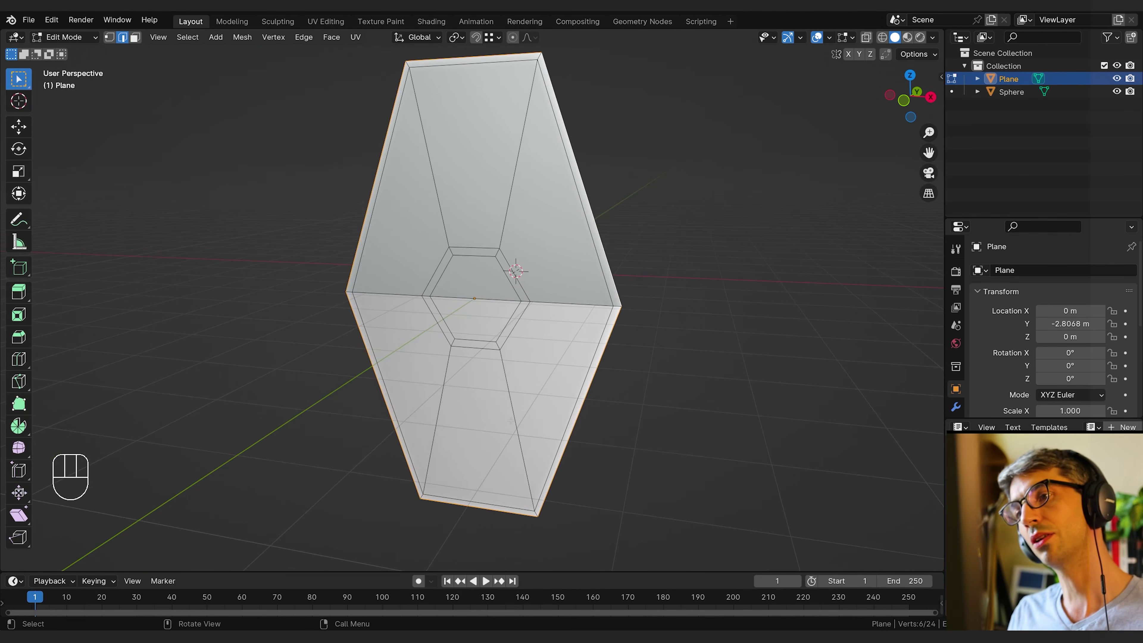
# Inset the six large faces around the central hexagon individually with a thickness of about 0.077 m.
pyautogui.press('3')
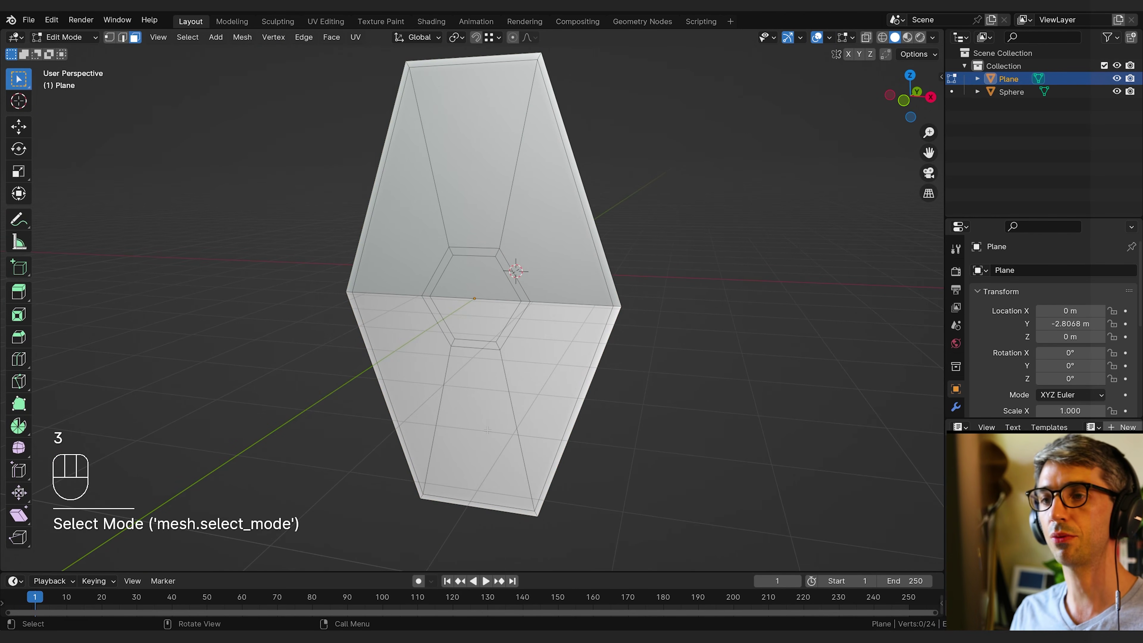
pyautogui.keyDown('shift'); pyautogui.click(487, 430); pyautogui.keyUp('shift')
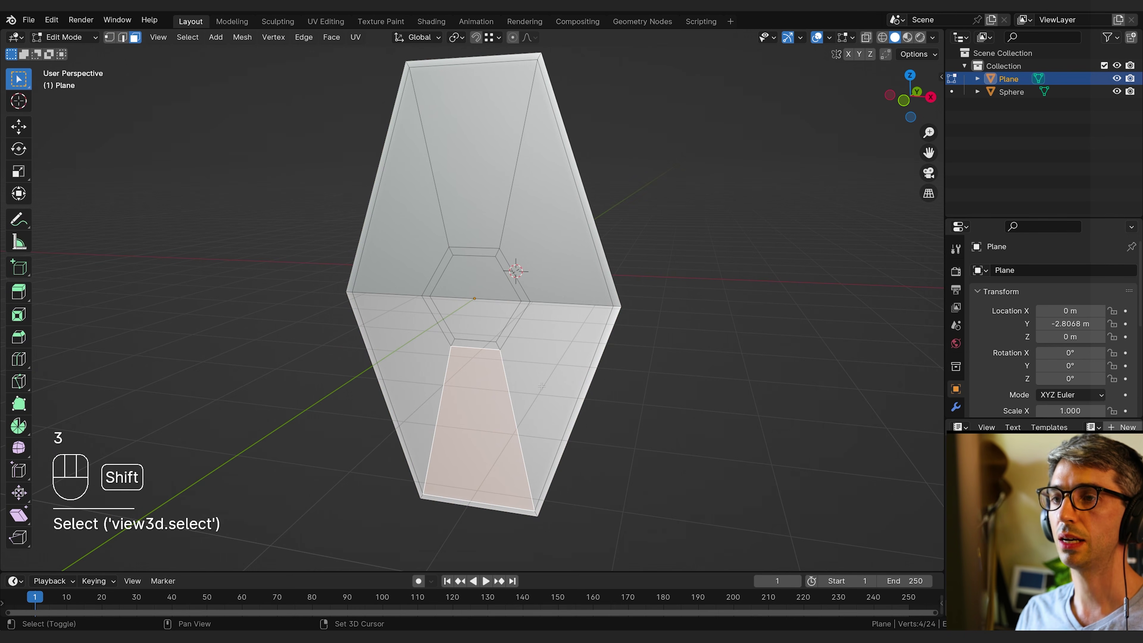
pyautogui.keyDown('shift'); pyautogui.click(525, 396); pyautogui.keyUp('shift')
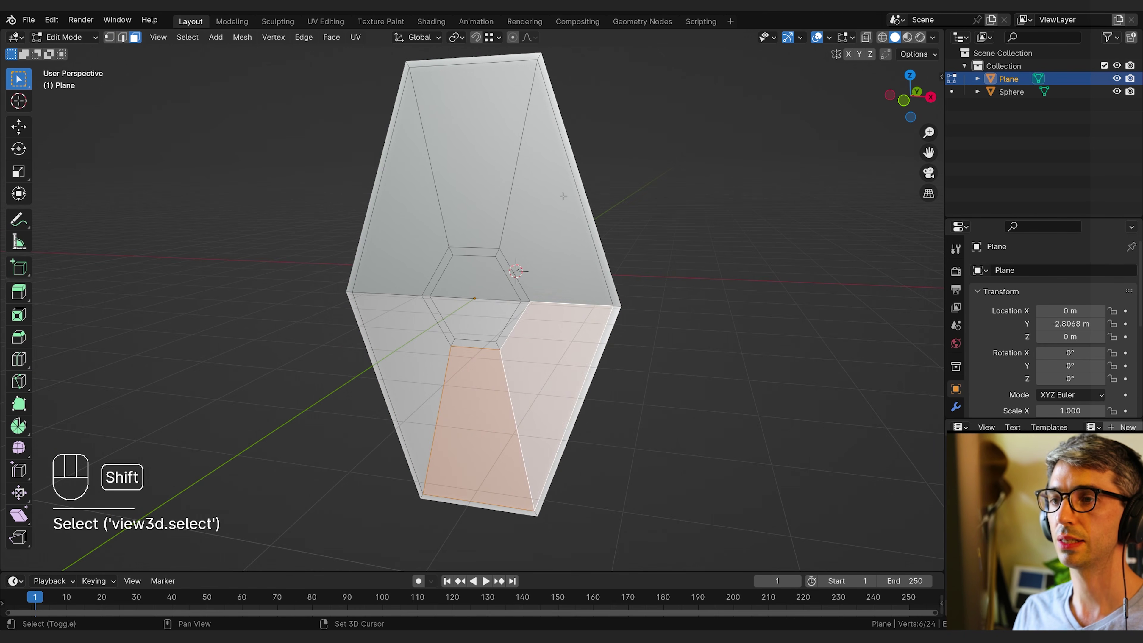
pyautogui.keyDown('shift'); pyautogui.click(562, 189); pyautogui.keyUp('shift')
pyautogui.keyDown('shift'); pyautogui.click(472, 157); pyautogui.keyUp('shift')
pyautogui.keyDown('shift'); pyautogui.click(405, 216); pyautogui.keyUp('shift')
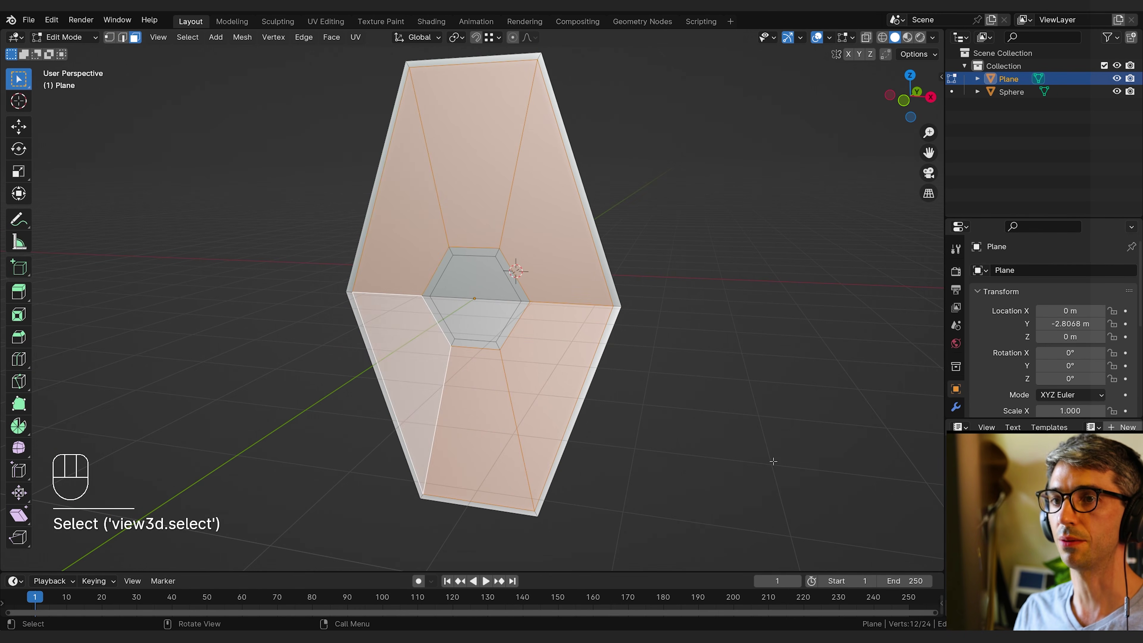
pyautogui.moveTo(426, 355); pyautogui.dragTo(708, 461, button='middle')
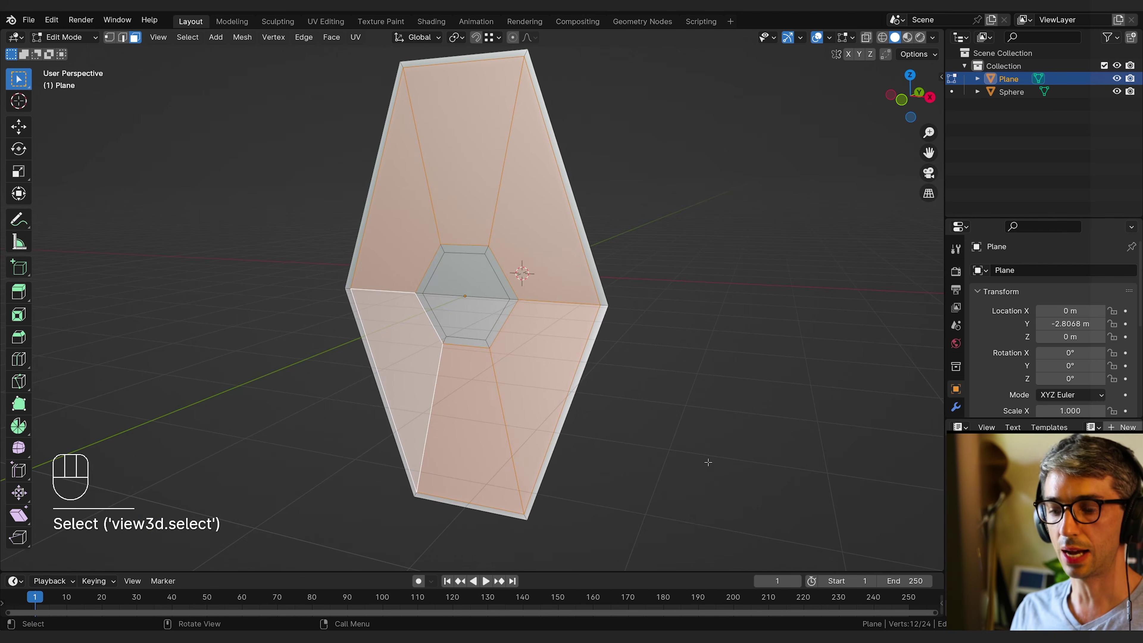
pyautogui.press('i')
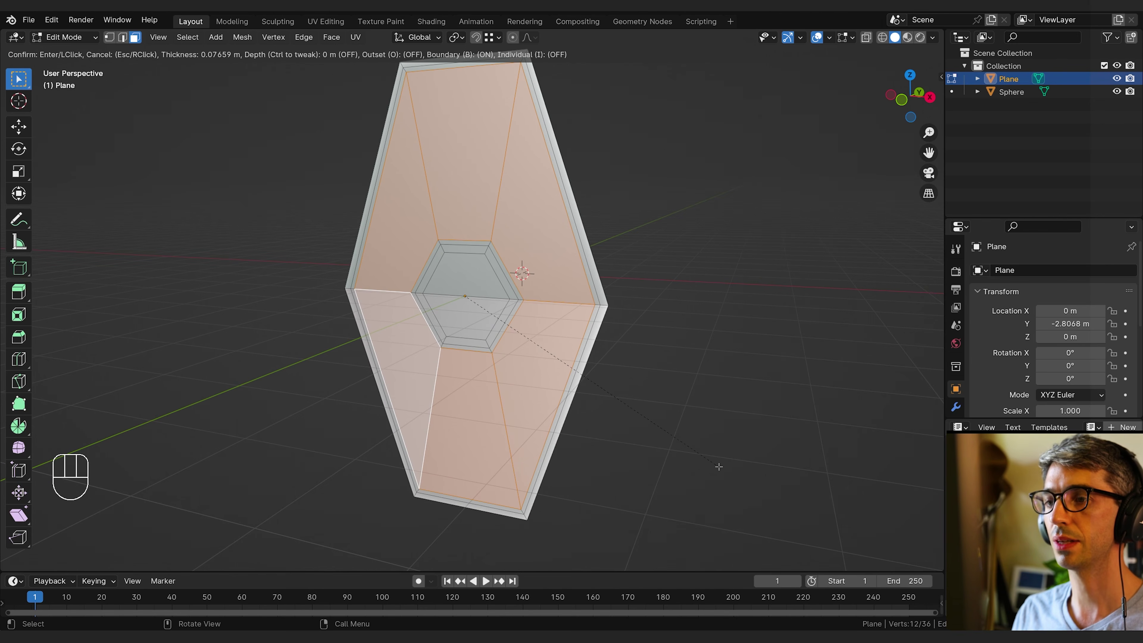
pyautogui.click(718, 466)
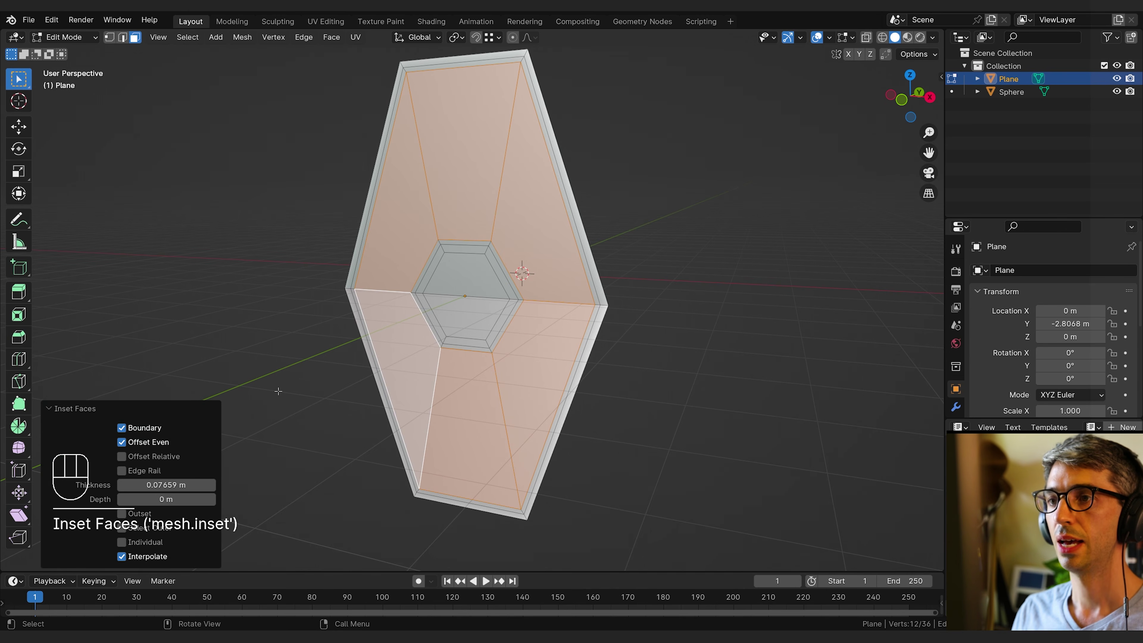
pyautogui.click(51, 412)
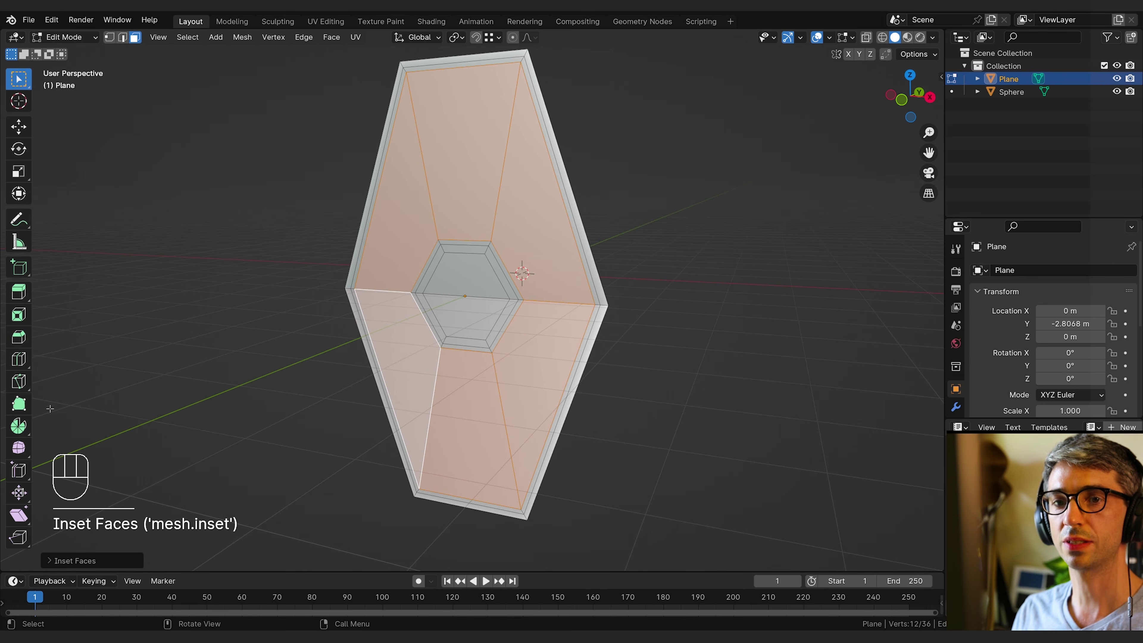
pyautogui.click(48, 562)
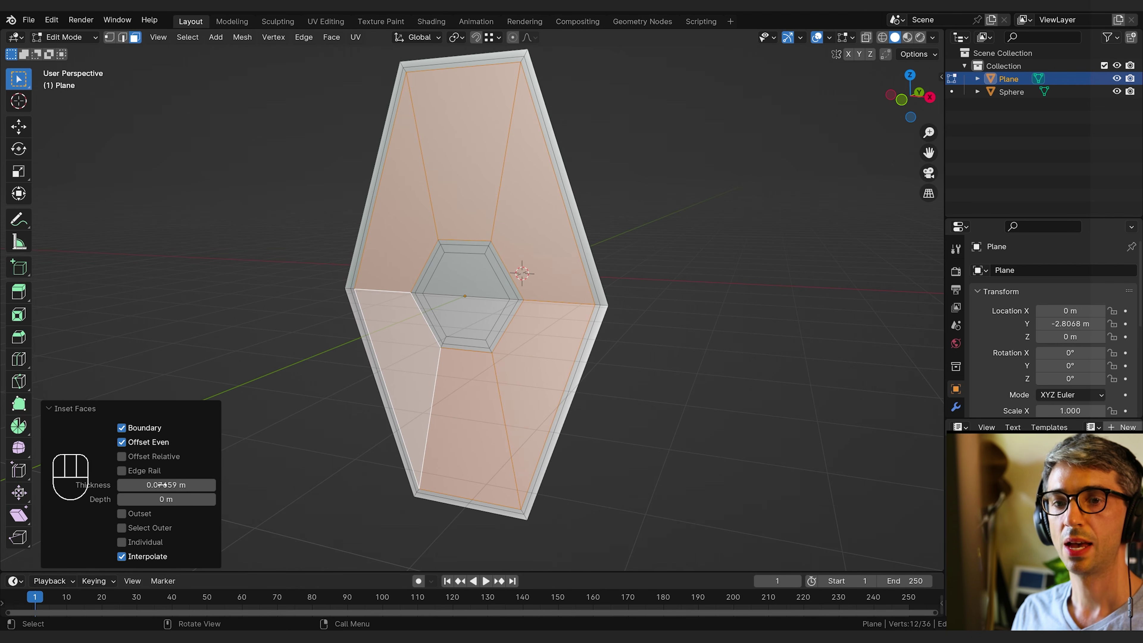
pyautogui.click(122, 542)
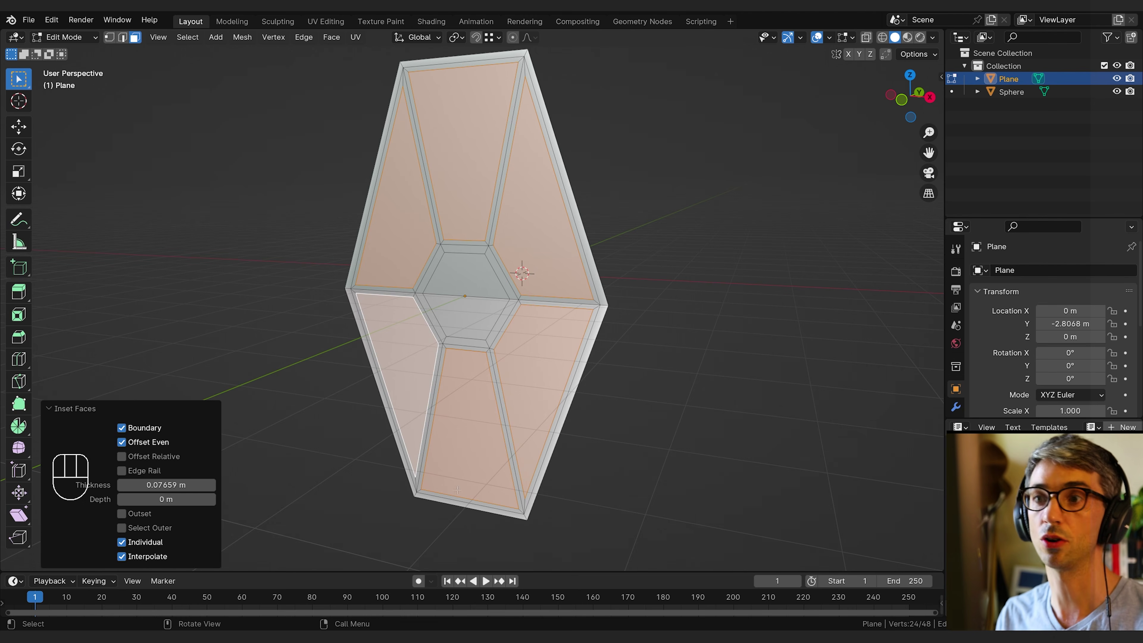
# Extrude the six inset faces along Y by about 0.066 m to recess them, and extrude the wing's outer rim face loop.
pyautogui.moveTo(457, 490); pyautogui.dragTo(541, 488, button='middle')
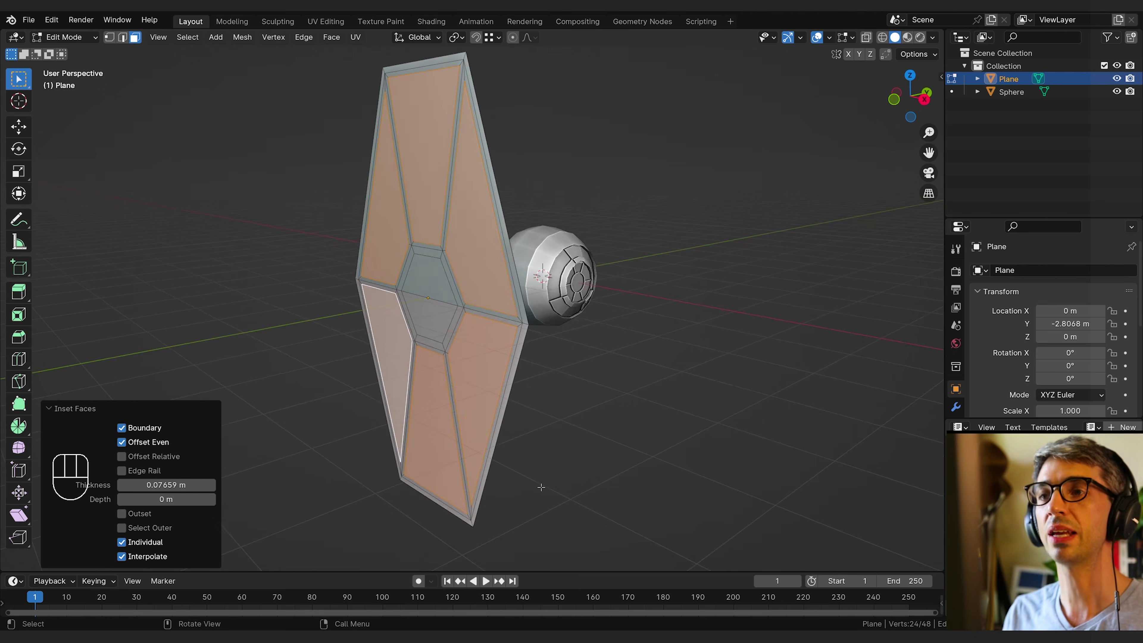
pyautogui.press('e')
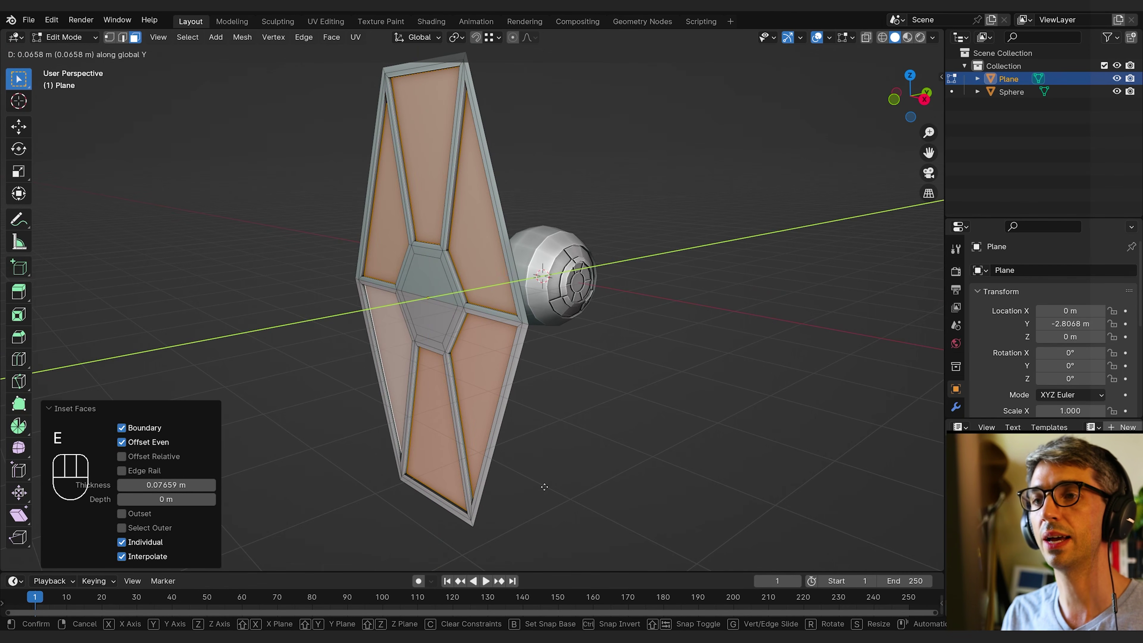
pyautogui.click(544, 487)
pyautogui.moveTo(544, 487); pyautogui.dragTo(677, 511, button='middle')
pyautogui.keyDown('alt'); pyautogui.click(544, 511); pyautogui.keyUp('alt')
pyautogui.press('e')
pyautogui.click(665, 513)
# Delete the two faces forming the central hexagon to open a hole in the wing.
pyautogui.click(518, 335)
pyautogui.keyDown('shift'); pyautogui.click(519, 295); pyautogui.keyUp('shift')
pyautogui.moveTo(558, 374); pyautogui.dragTo(552, 383, button='middle')
pyautogui.scroll(3, 565, 369)
pyautogui.press('x')
pyautogui.click(586, 390)
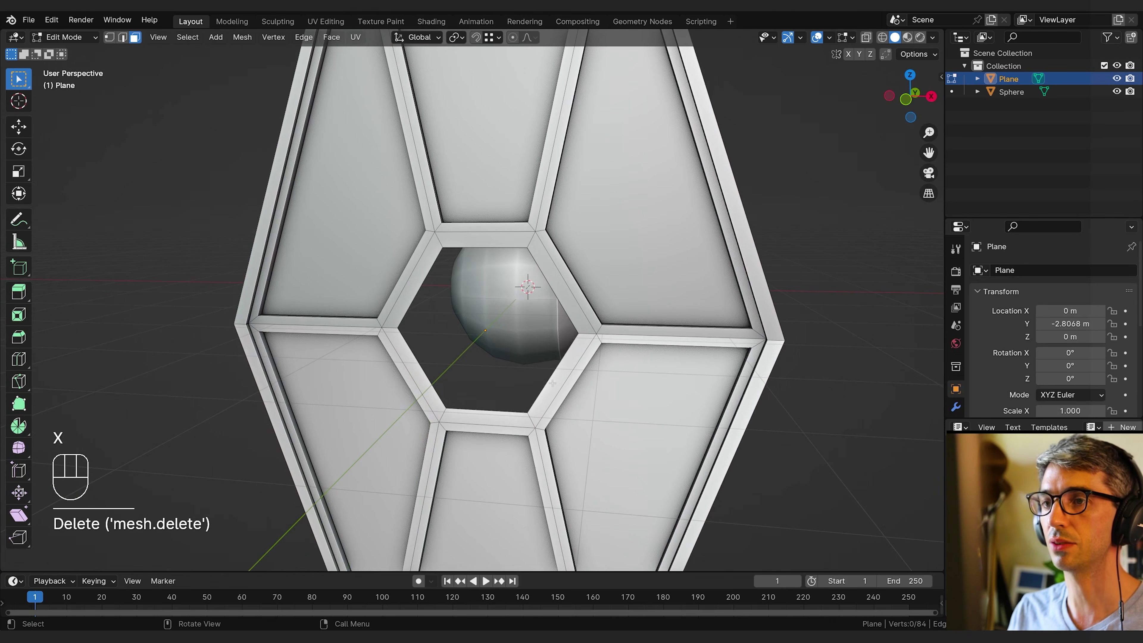
# Extrude the central hole's edge loop and move it about -0.065 m along Y.
pyautogui.press('2')
pyautogui.keyDown('alt'); pyautogui.click(486, 249); pyautogui.keyUp('alt')
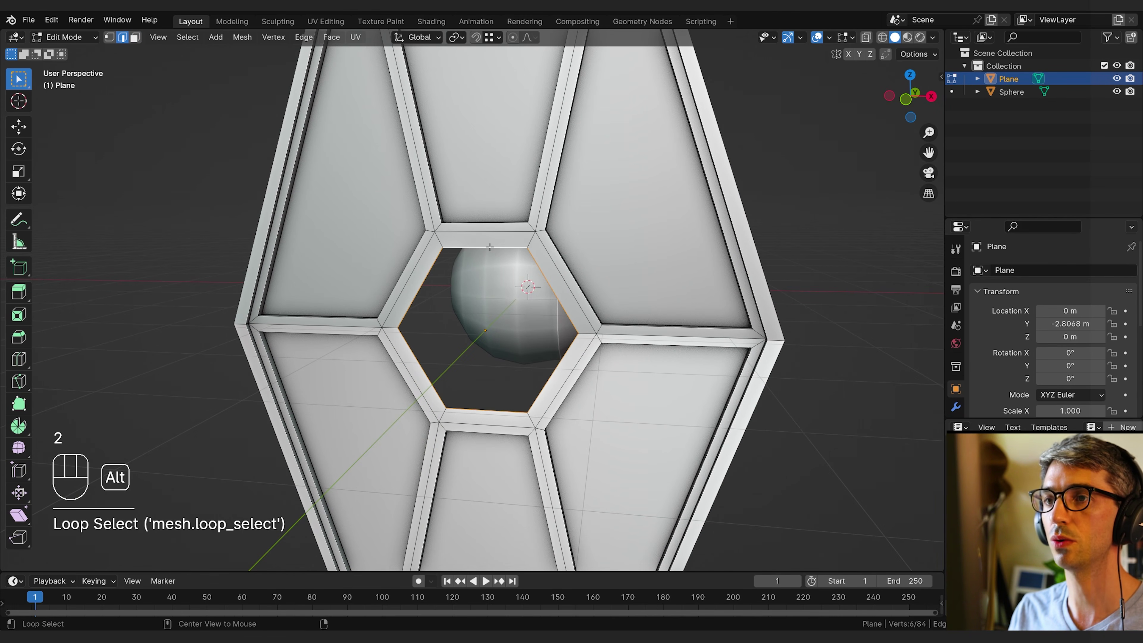
pyautogui.moveTo(522, 292); pyautogui.dragTo(632, 412, button='middle')
pyautogui.press('e')
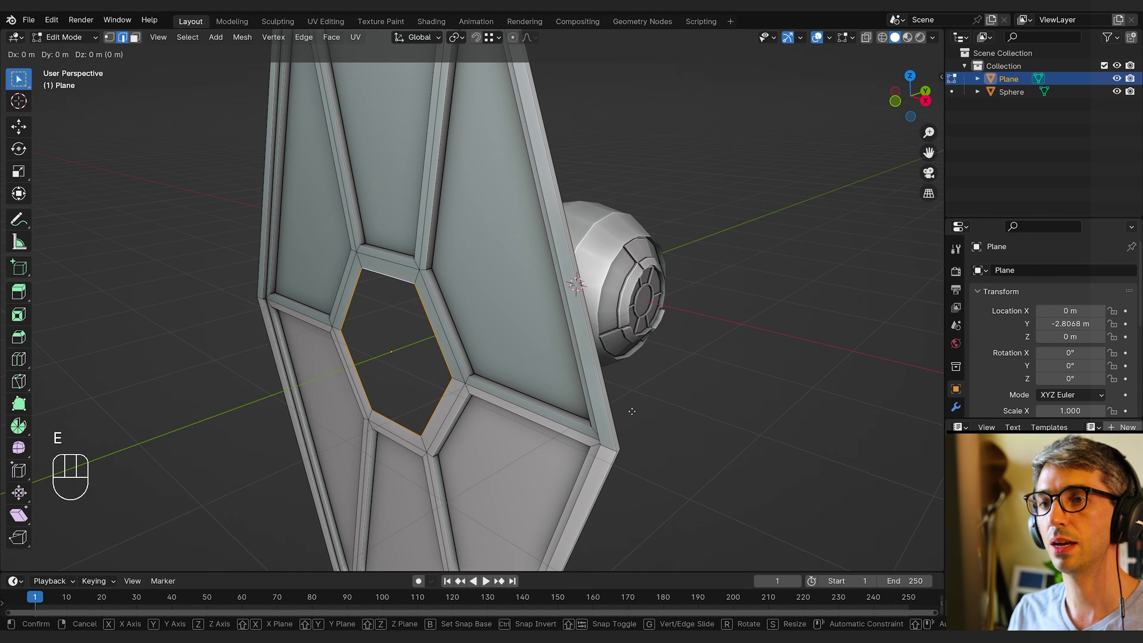
pyautogui.rightClick(630, 415)
pyautogui.press('g')
pyautogui.click(664, 404)
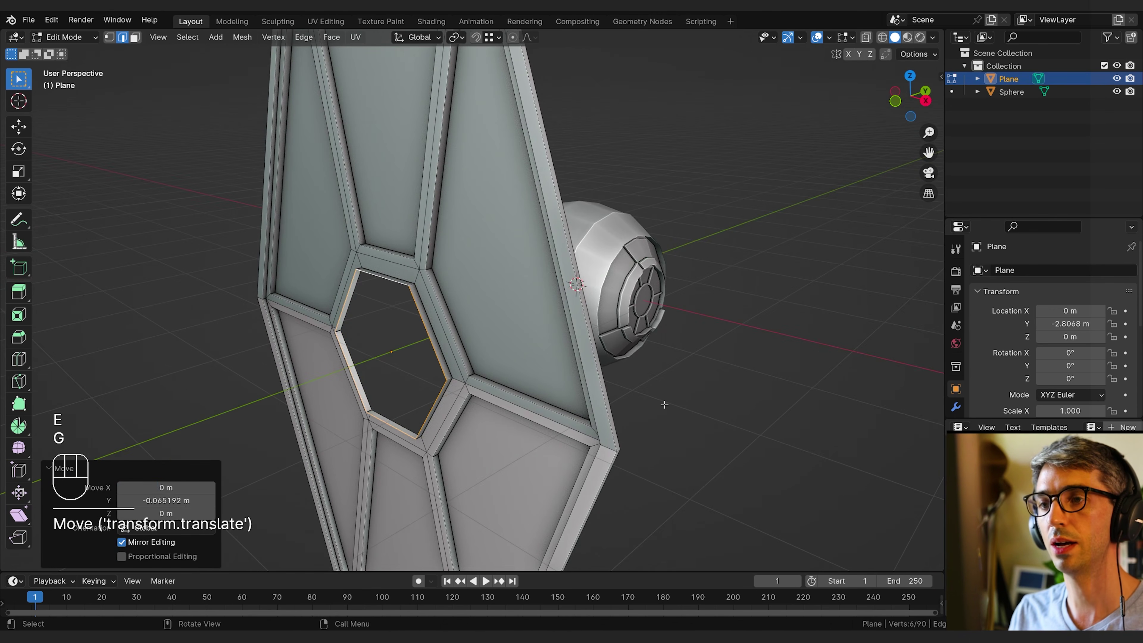
# Extrude the hole's edge loop with scaling to form a narrow lip, and extrude it again in depth.
pyautogui.moveTo(664, 404); pyautogui.dragTo(600, 410, button='middle')
pyautogui.press('e')
pyautogui.press('s')
pyautogui.click(641, 392)
pyautogui.press('e')
pyautogui.click(621, 397)
# Extrude the loop scaled inward as a recessed ledge, and extrude it about -0.146 m along Y as an inner wall.
pyautogui.press('e')
pyautogui.press('s')
pyautogui.click(625, 399)
pyautogui.press('e')
pyautogui.click(591, 409)
# Add three more extrusions to the hub's inner loop: scaled inward, in depth, and scaled inward to about 0.623.
pyautogui.press('e')
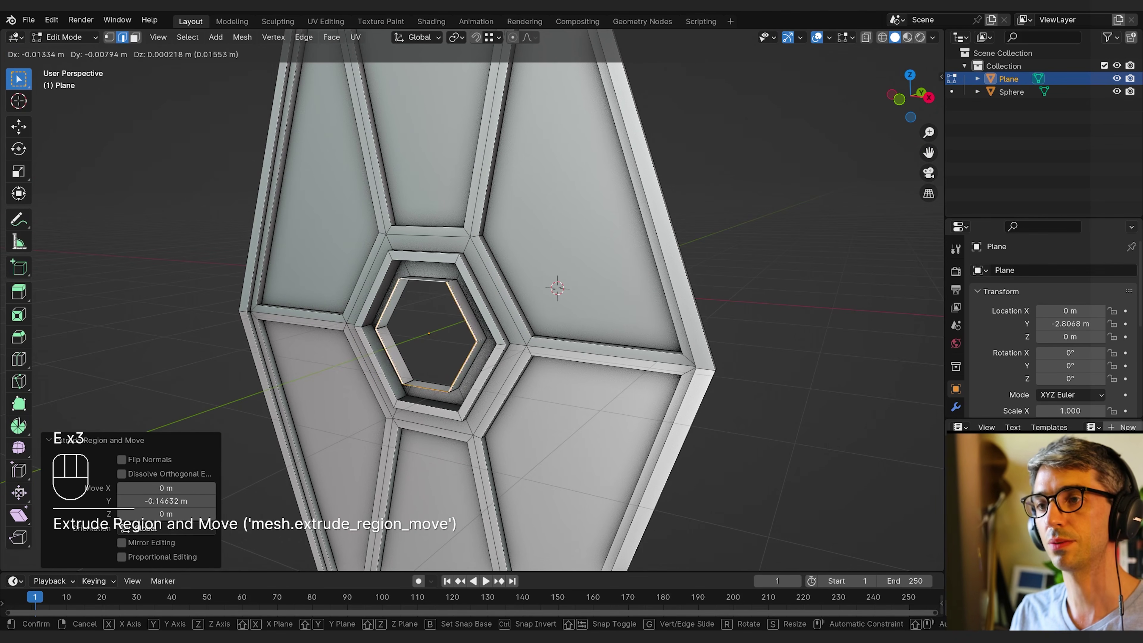
pyautogui.press('s')
pyautogui.press('e')
pyautogui.moveTo(531, 409); pyautogui.dragTo(517, 344, button='middle')
pyautogui.click(545, 411)
pyautogui.press('e')
pyautogui.press('s')
pyautogui.click(515, 385)
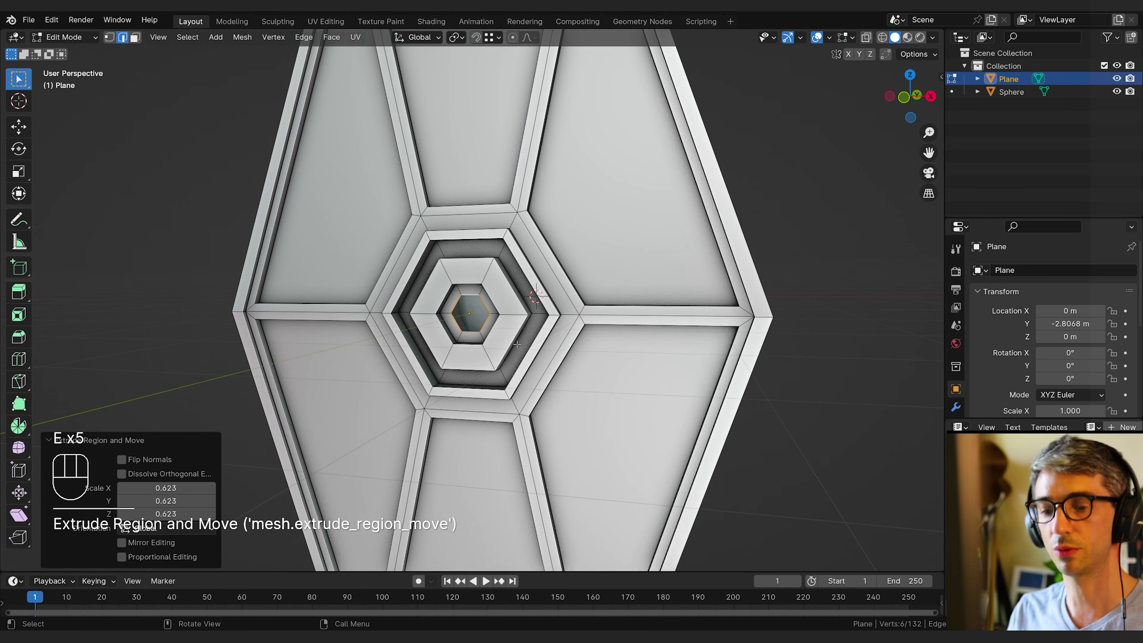
# Close the hub's innermost opening with Grid Fill using an offset of 1, and leave mesh editing.
pyautogui.press('F3')
pyautogui.press('Return')
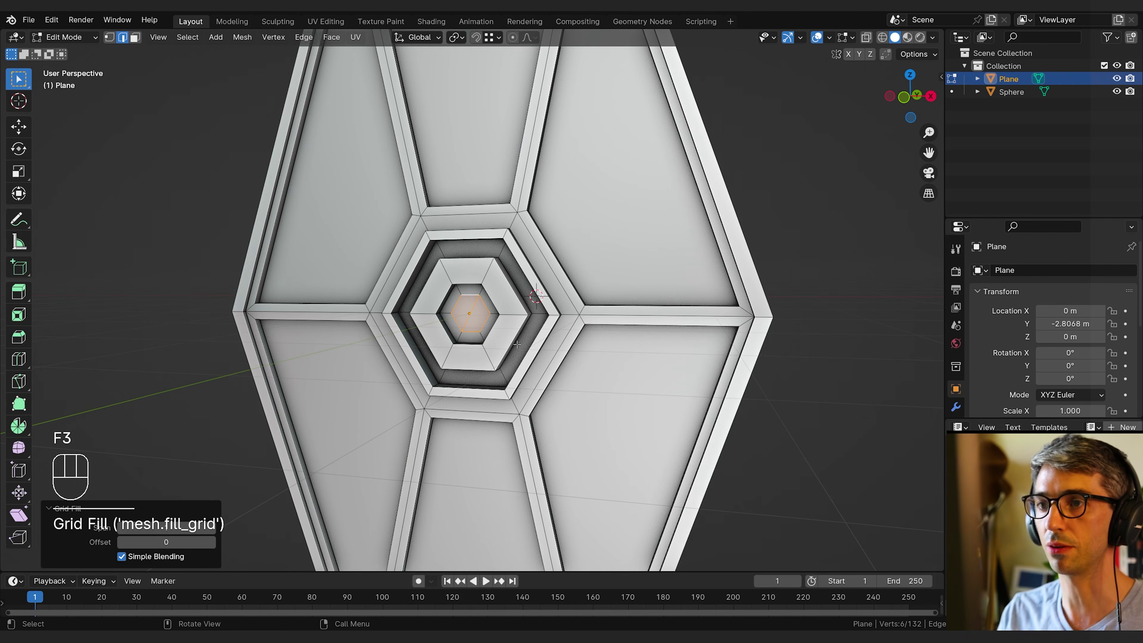
pyautogui.click(211, 542)
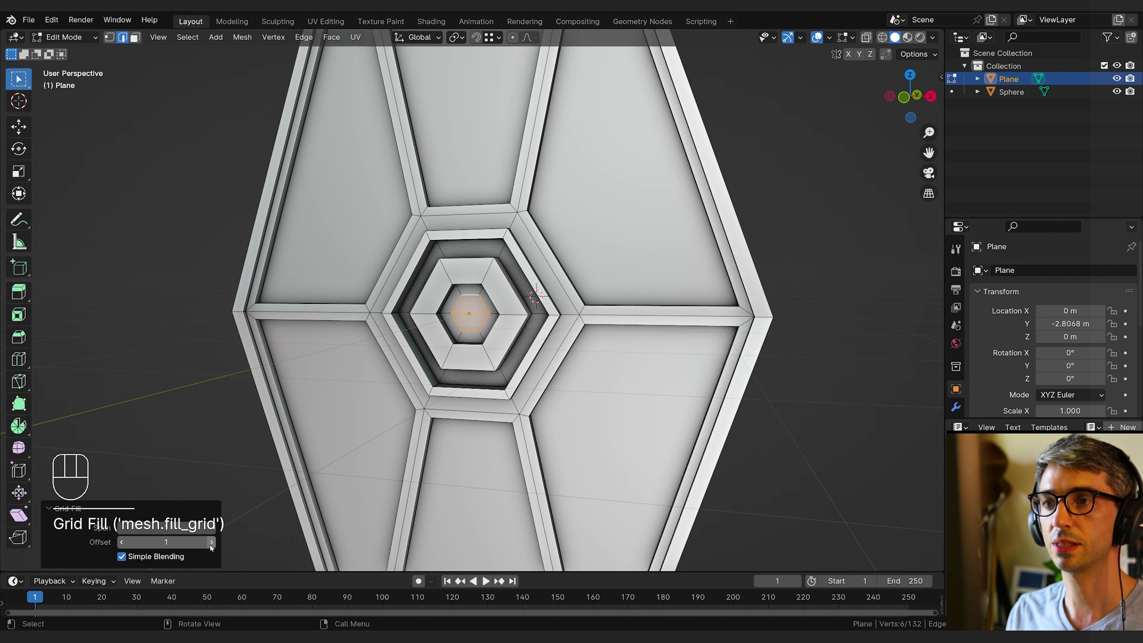
pyautogui.scroll(-6, 465, 330)
pyautogui.moveTo(666, 455); pyautogui.dragTo(624, 426, button='middle')
pyautogui.press('Tab')
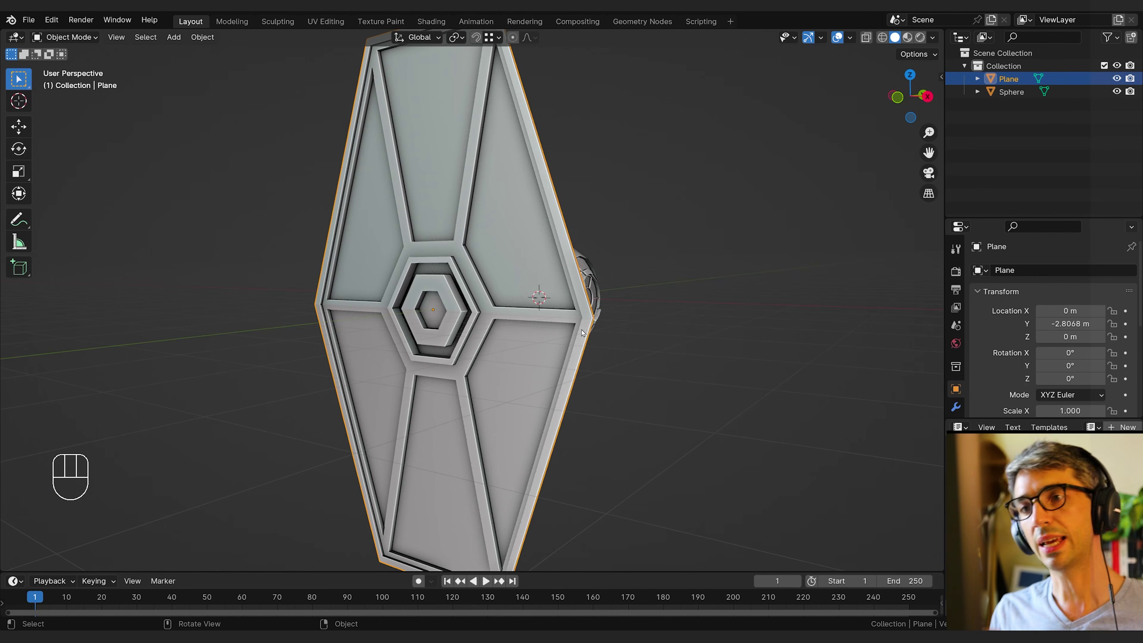
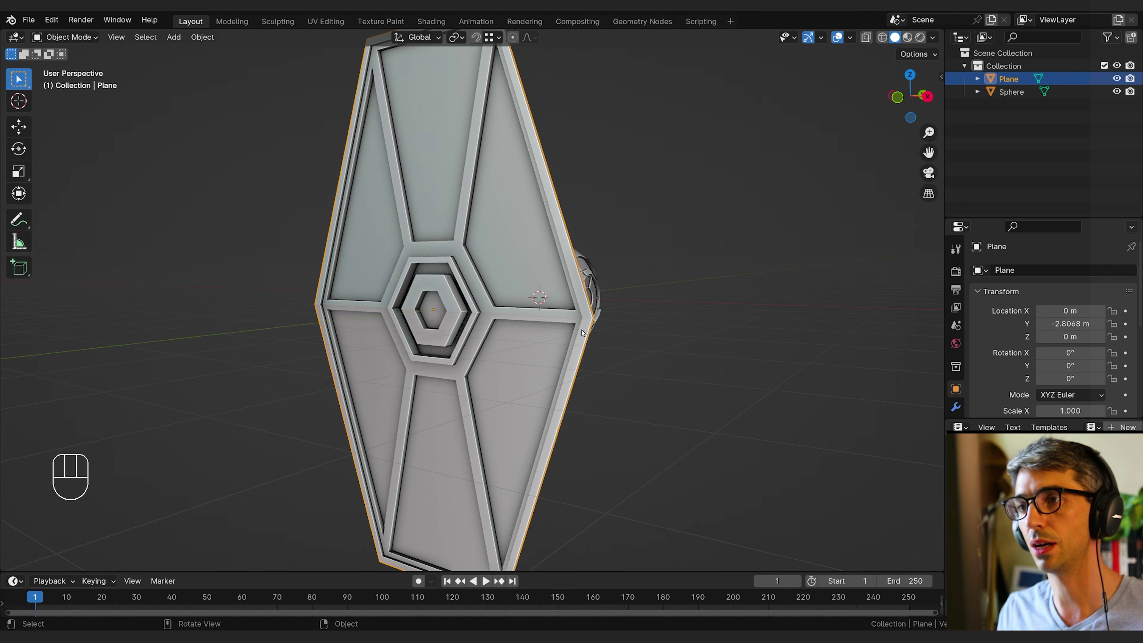
# Add a Bevel modifier to the wing.
pyautogui.scroll(3, 516, 296)
pyautogui.moveTo(529, 376); pyautogui.dragTo(687, 400, button='middle')
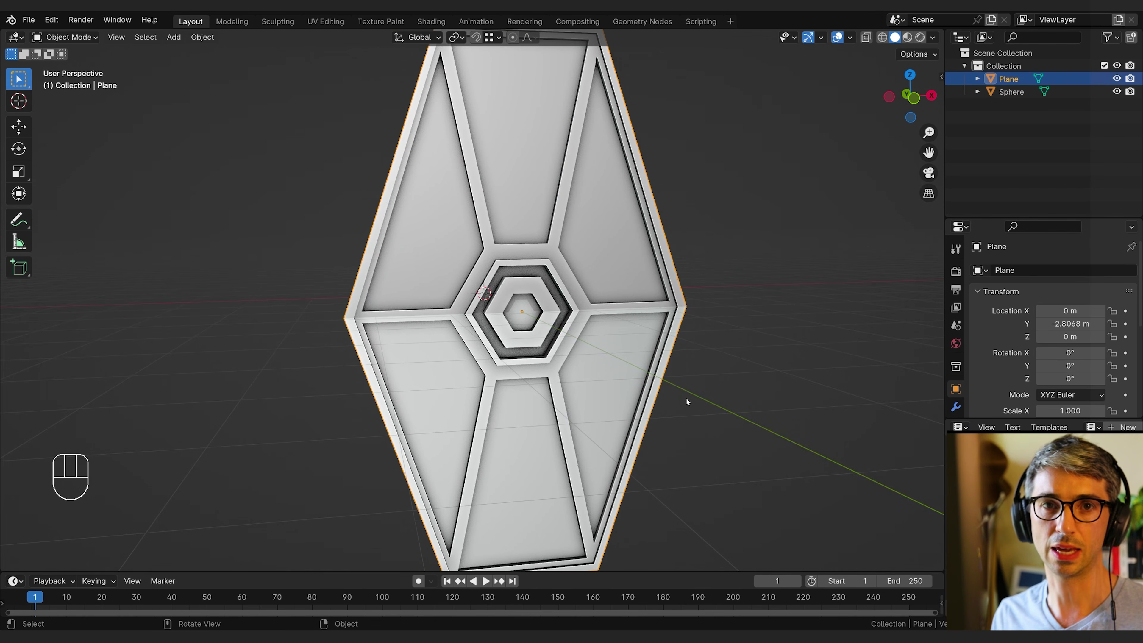
pyautogui.moveTo(686, 400); pyautogui.dragTo(652, 395, button='middle')
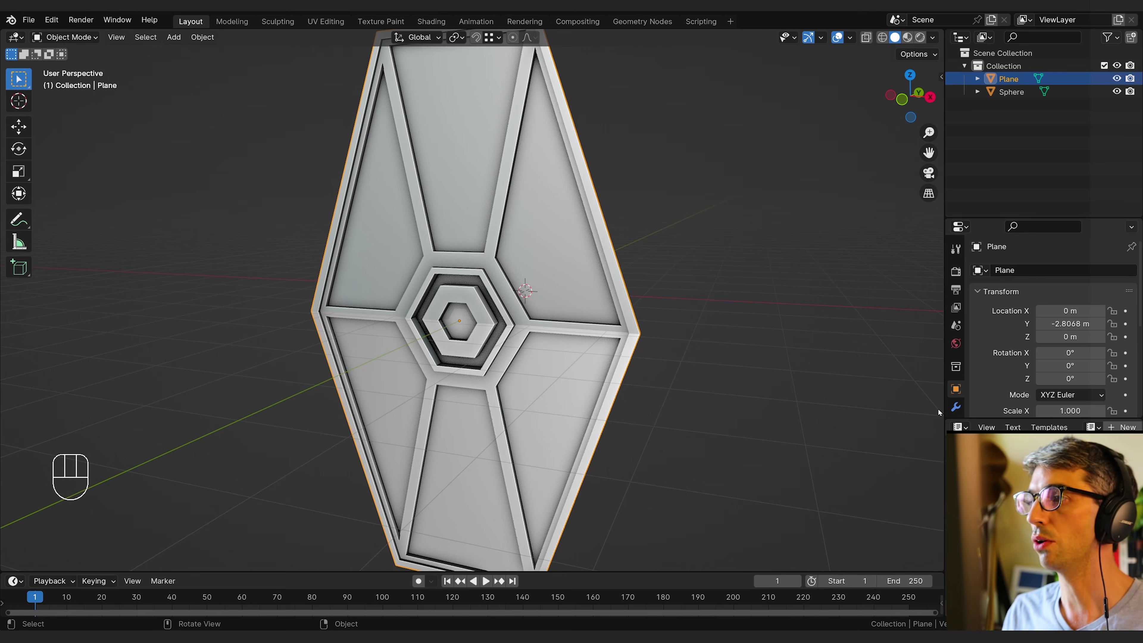
pyautogui.click(956, 407)
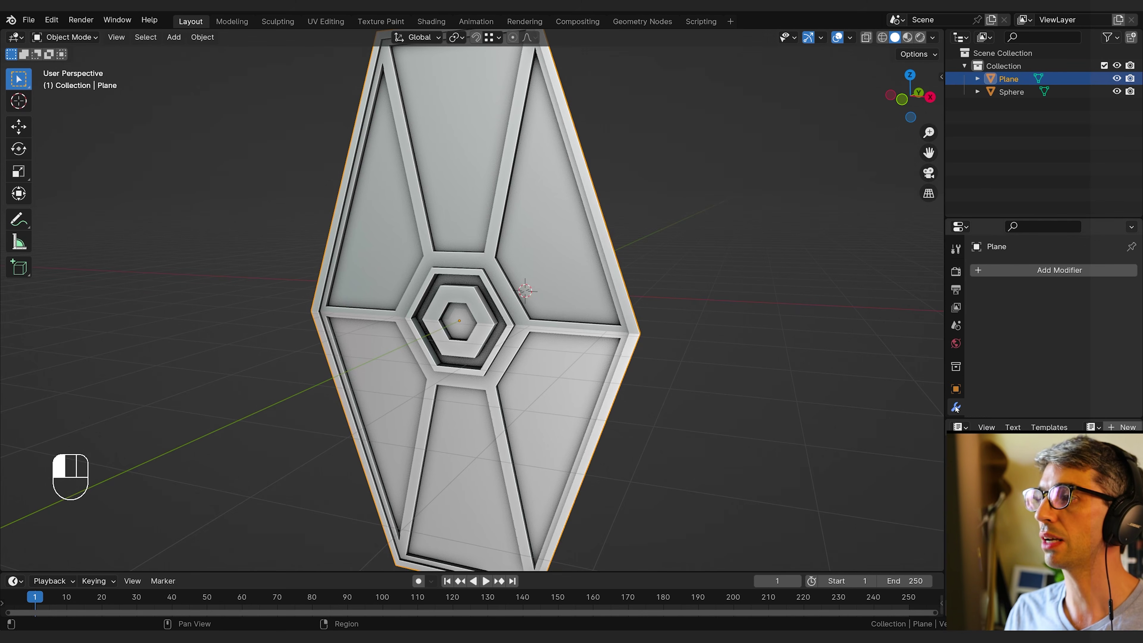
pyautogui.click(565, 311)
pyautogui.click(1011, 272)
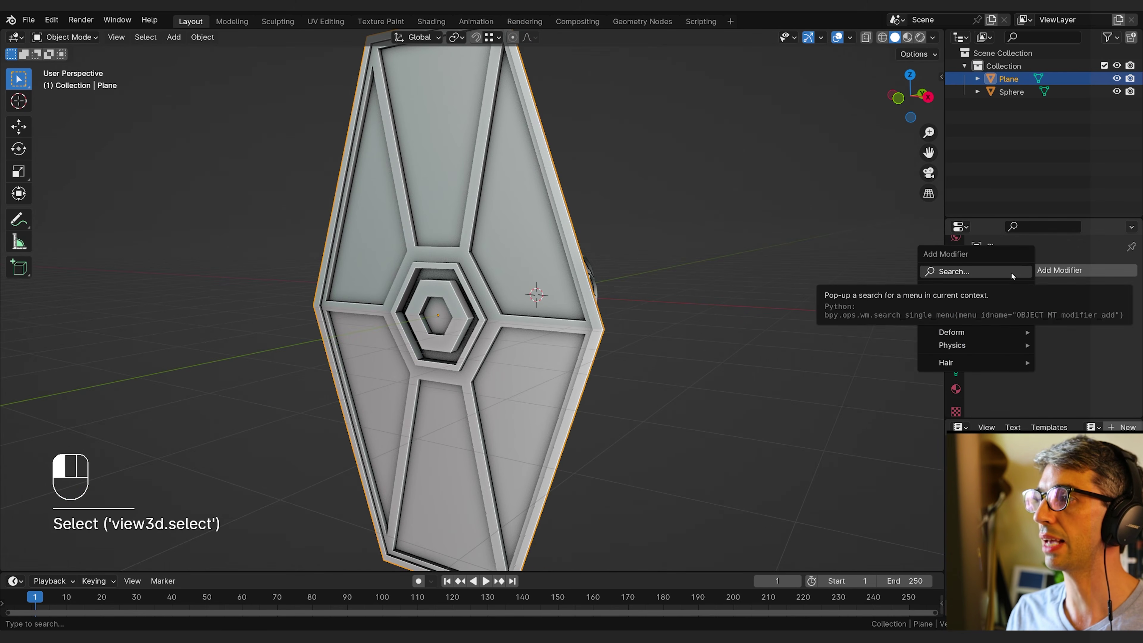
pyautogui.click(1011, 273)
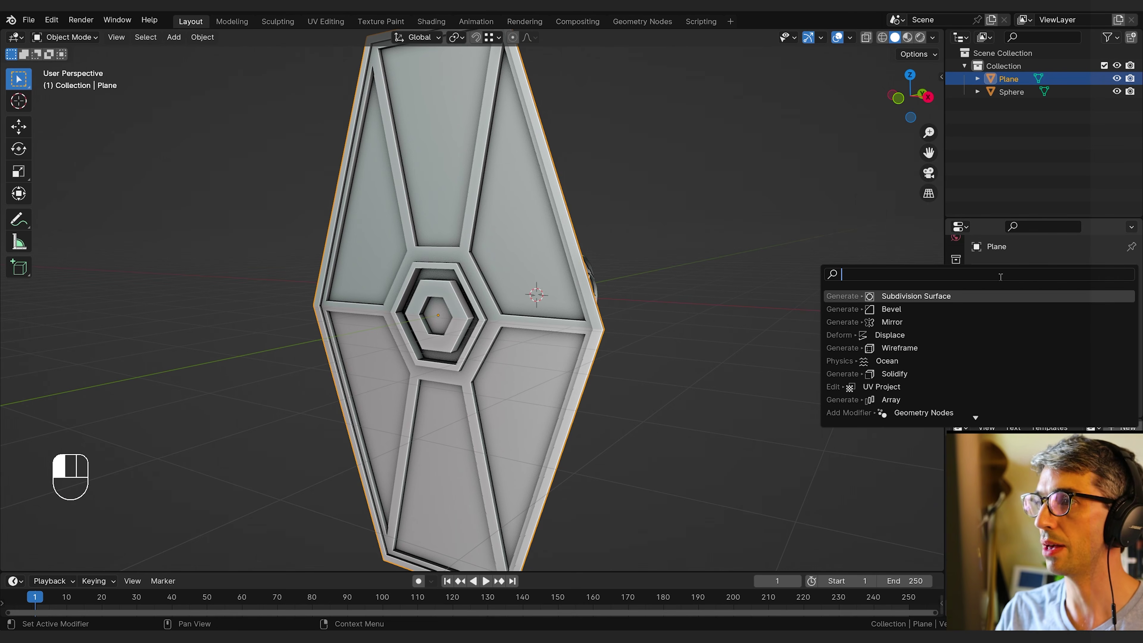
pyautogui.press('Down')
pyautogui.press('Return')
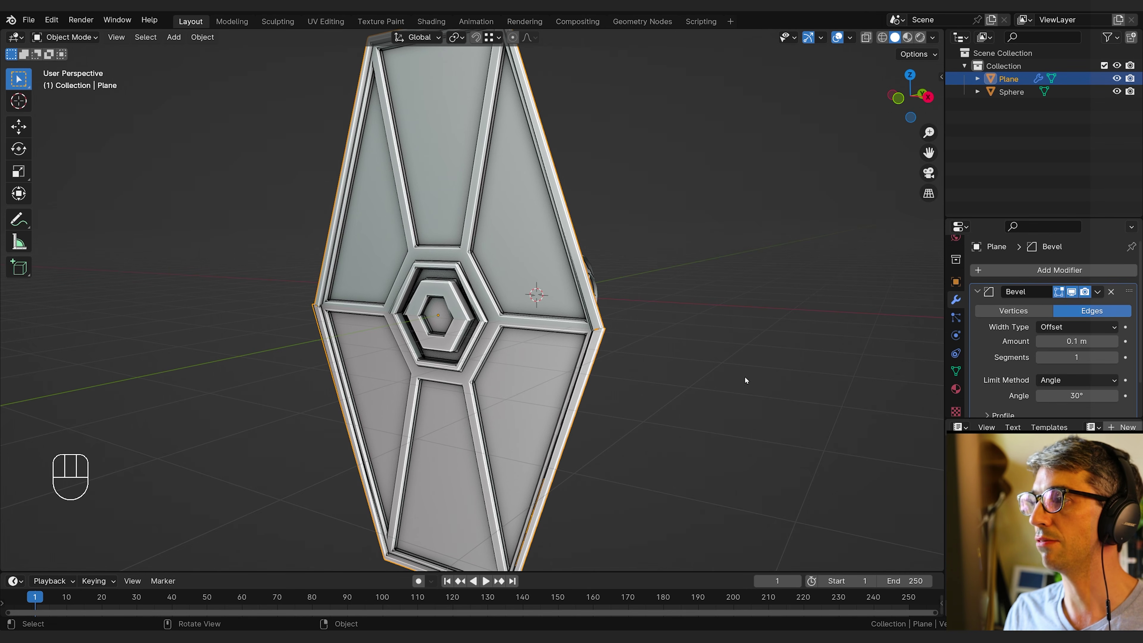
# Turn on the face orientation overlay and check the direction of the wing's normals.
pyautogui.moveTo(744, 377)
pyautogui.mouseDown(button='middle')
pyautogui.moveTo(676, 375)
pyautogui.moveTo(724, 370)
pyautogui.mouseUp(button='middle')
pyautogui.scroll(6, 723, 365)
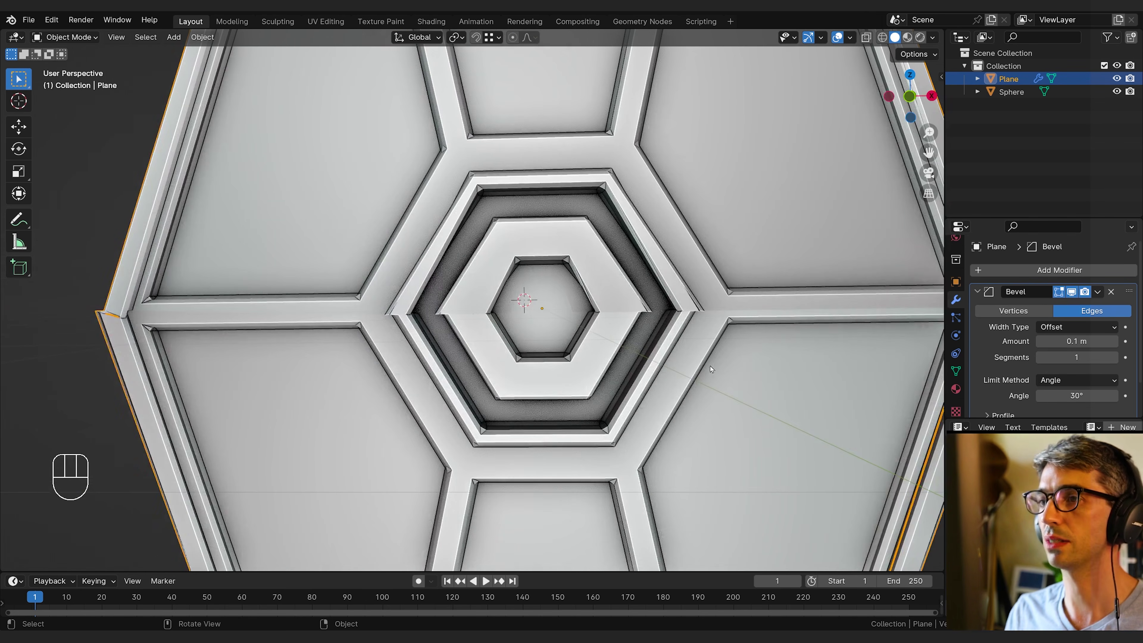
pyautogui.moveTo(617, 323); pyautogui.dragTo(560, 274, button='middle')
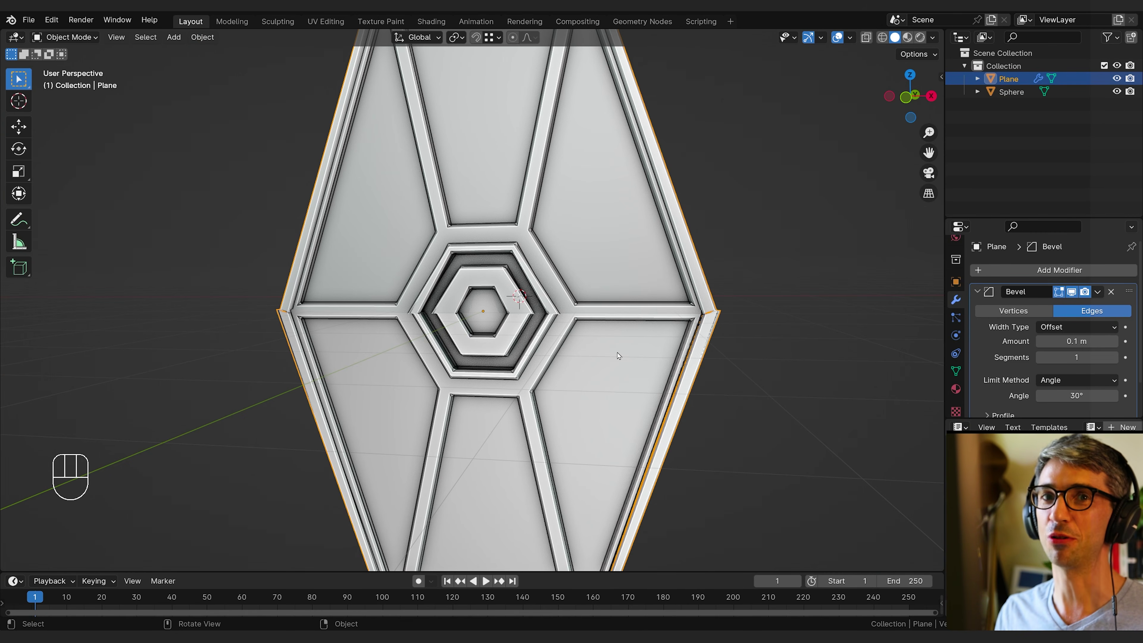
pyautogui.scroll(-3, 618, 356)
pyautogui.click(850, 38)
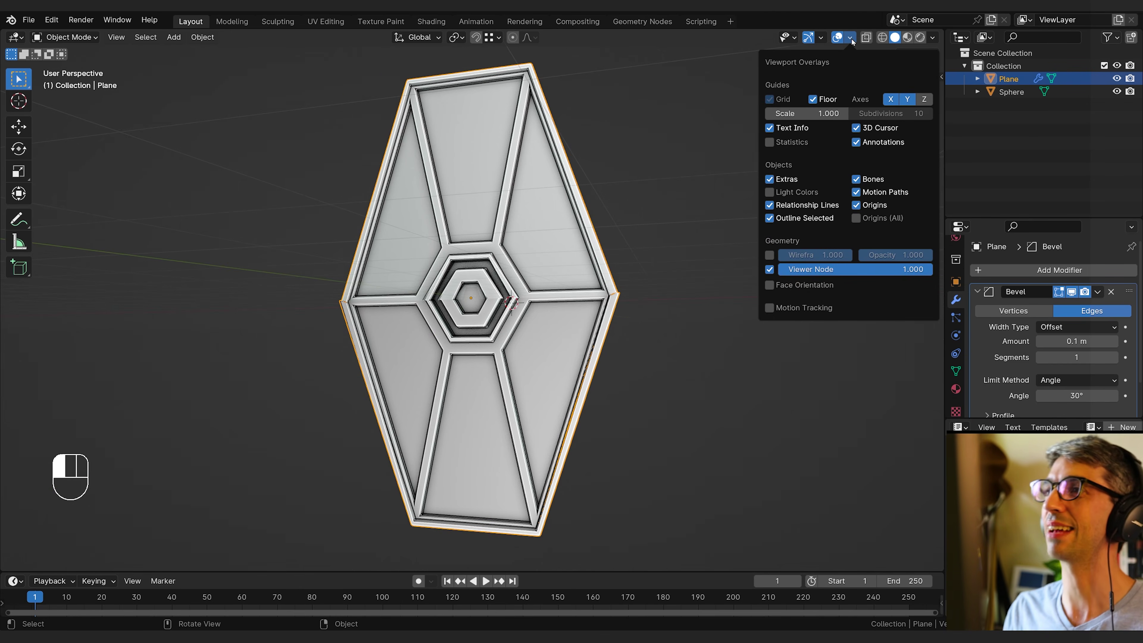
pyautogui.click(770, 284)
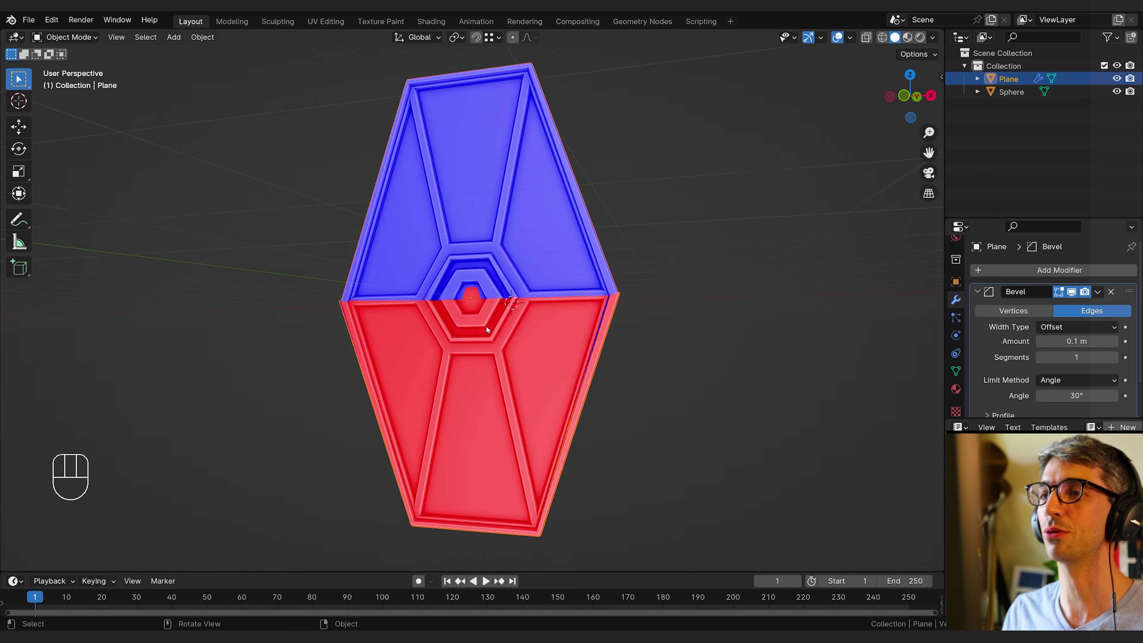
pyautogui.moveTo(496, 374); pyautogui.dragTo(526, 350, button='middle')
pyautogui.scroll(3, 525, 351)
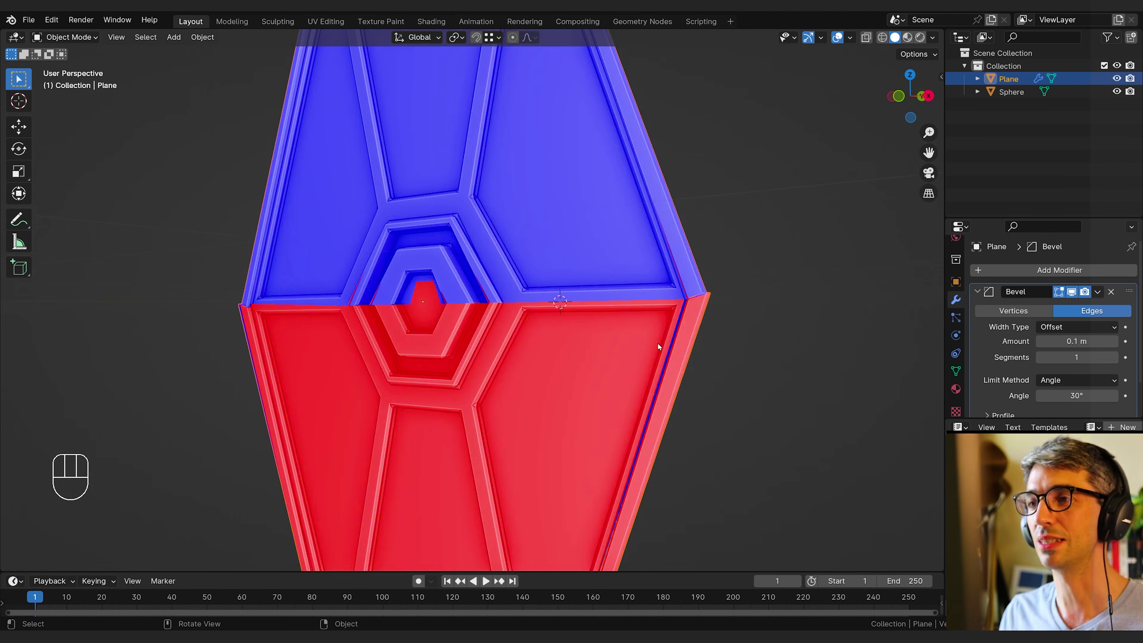
# Select the entire wing mesh and recalculate its normals to the outside.
pyautogui.scroll(-2, 657, 343)
pyautogui.moveTo(656, 343); pyautogui.dragTo(639, 305, button='middle')
pyautogui.press('Tab')
pyautogui.press('a')
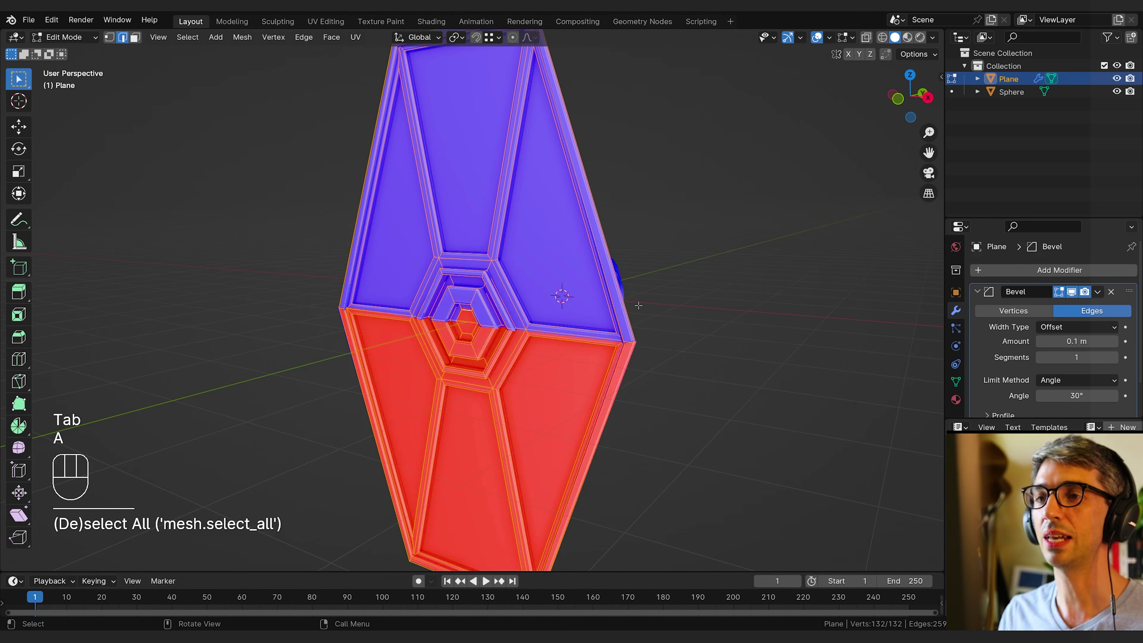
pyautogui.click(241, 38)
pyautogui.moveTo(301, 254)
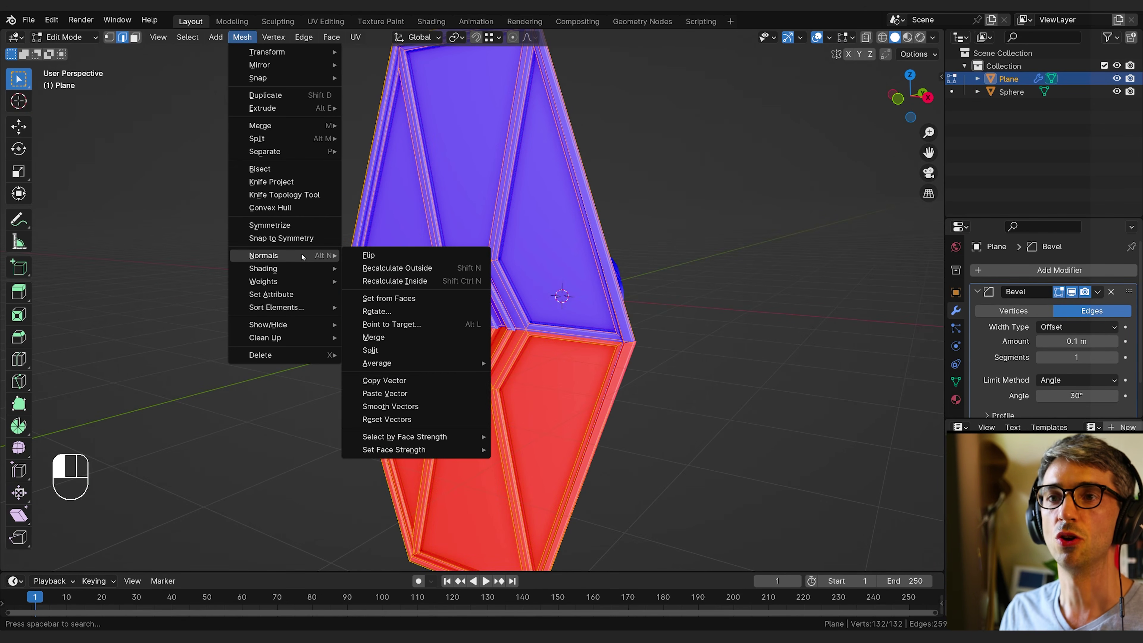
pyautogui.click(404, 268)
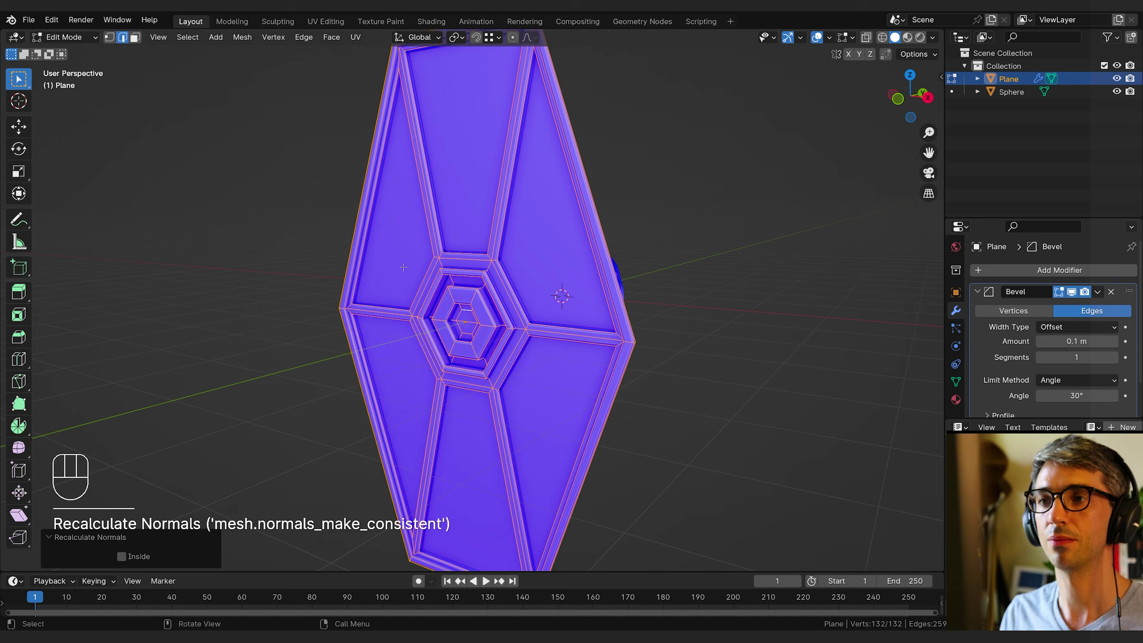
# Leave mesh editing and turn off the face orientation overlay.
pyautogui.moveTo(392, 266); pyautogui.dragTo(593, 314, button='middle')
pyautogui.press('Tab')
pyautogui.click(851, 38)
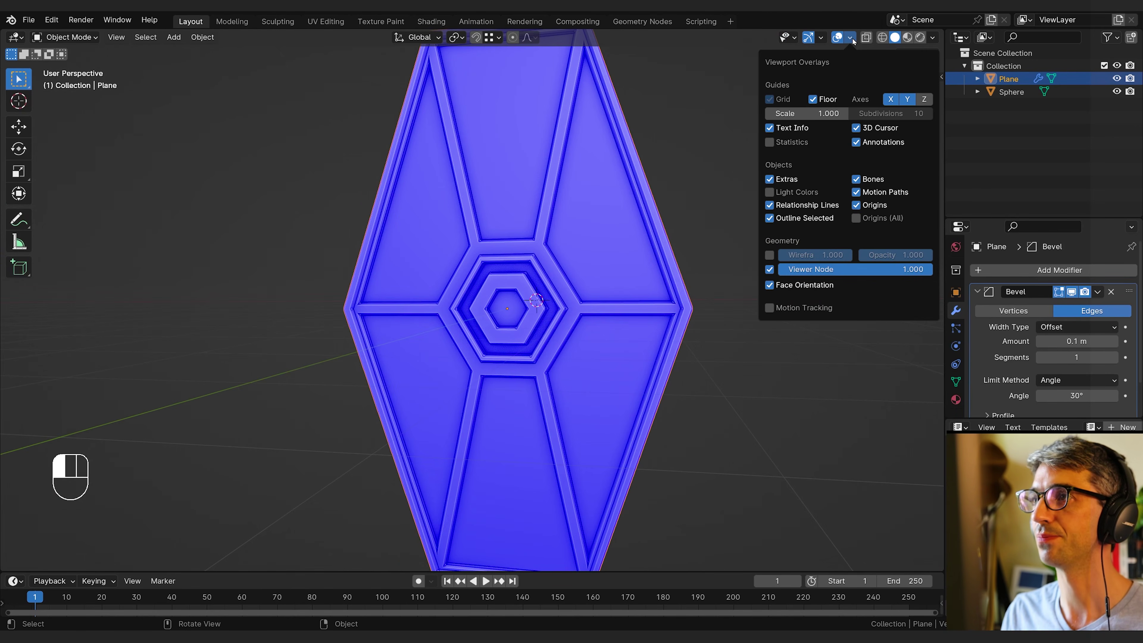
pyautogui.click(770, 285)
pyautogui.scroll(6, 675, 342)
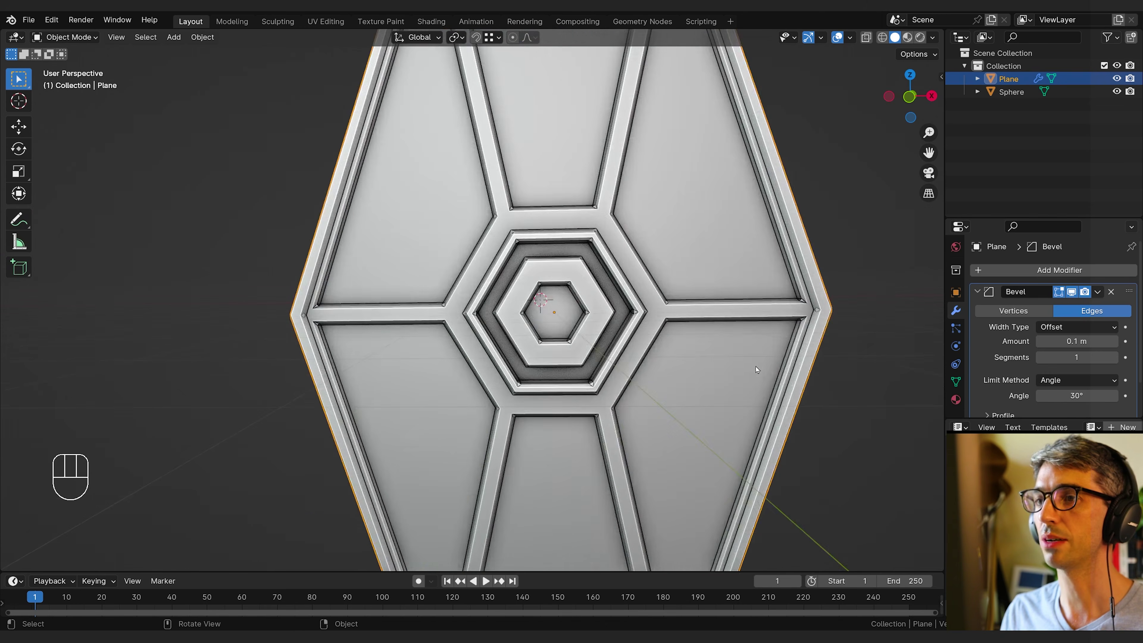
# Set the wing's bevel to 2 segments and shade the wing smooth.
pyautogui.scroll(-5, 614, 347)
pyautogui.moveTo(702, 324); pyautogui.dragTo(642, 350, button='middle')
pyautogui.click(1115, 360)
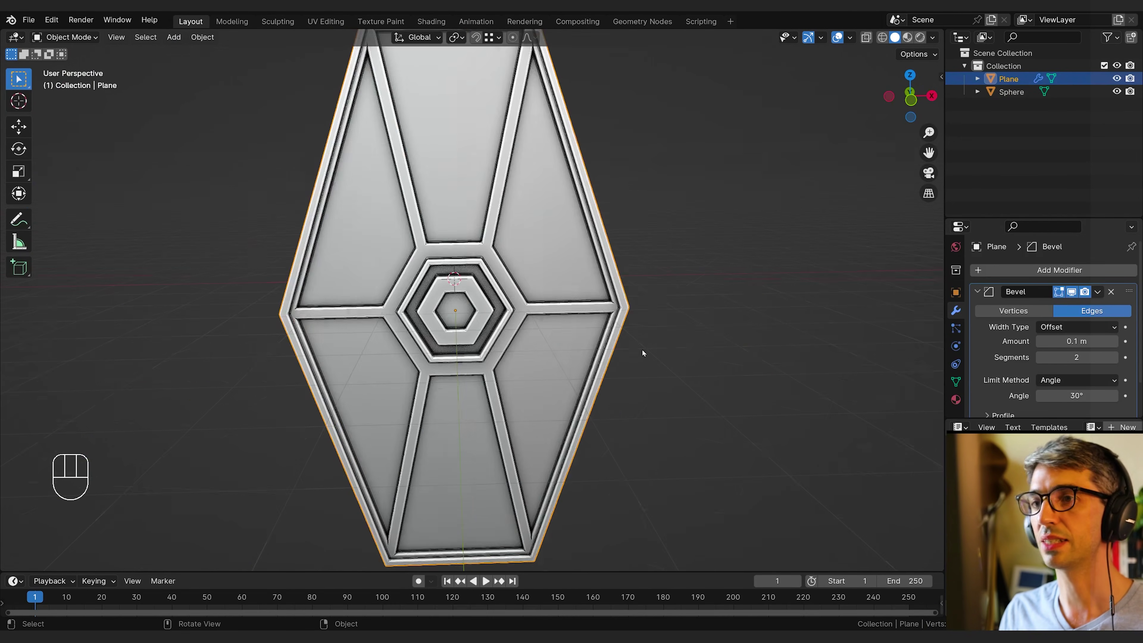
pyautogui.scroll(4, 564, 349)
pyautogui.scroll(-3, 505, 348)
pyautogui.moveTo(506, 348); pyautogui.dragTo(477, 311, button='middle')
pyautogui.rightClick(531, 335)
pyautogui.click(521, 334)
# Select the edge loop around the wing's outer rim on the cockpit side and move it along Y to adjust the rim's depth.
pyautogui.press('Tab')
pyautogui.keyDown('alt'); pyautogui.click(433, 336); pyautogui.keyUp('alt')
pyautogui.press('g')
pyautogui.press('y')
pyautogui.click(395, 301)
pyautogui.press('g')
pyautogui.press('y')
pyautogui.click(385, 303)
# Add a Mirror modifier to the wing and mirror it on the Y axis only.
pyautogui.click(1039, 270)
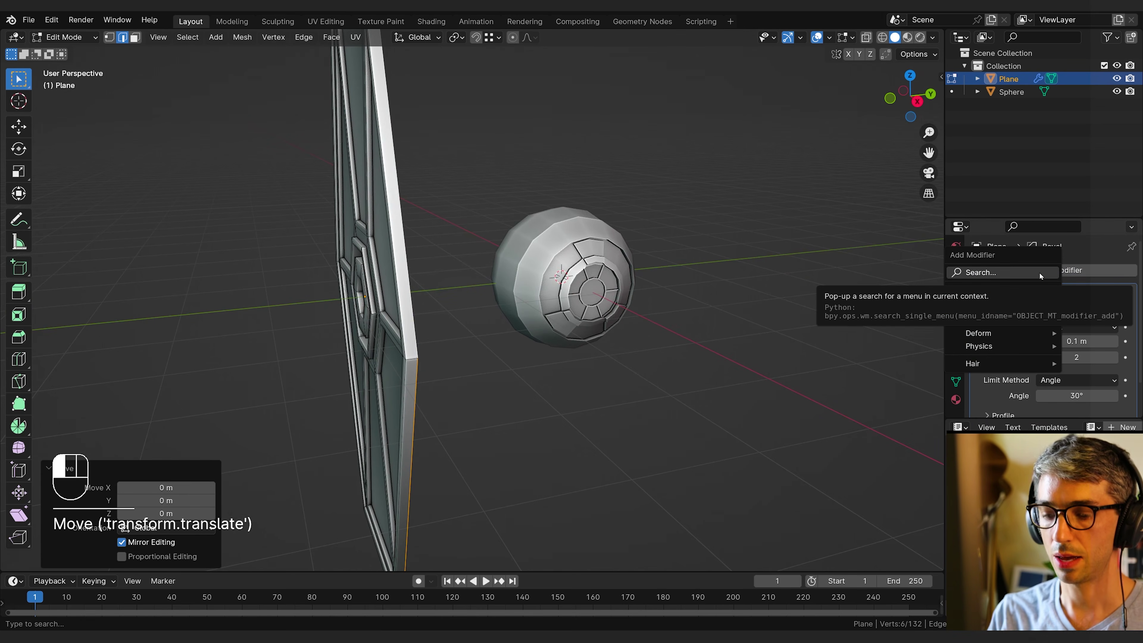
pyautogui.click(1039, 272)
pyautogui.write('mirr')
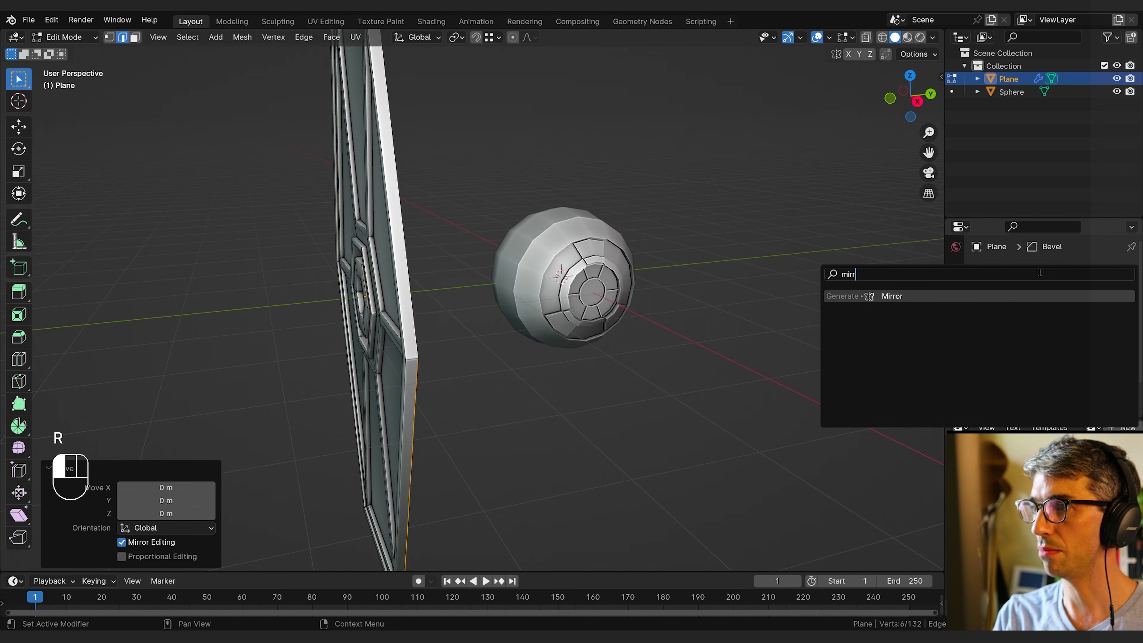
pyautogui.press('Return')
pyautogui.click(977, 291)
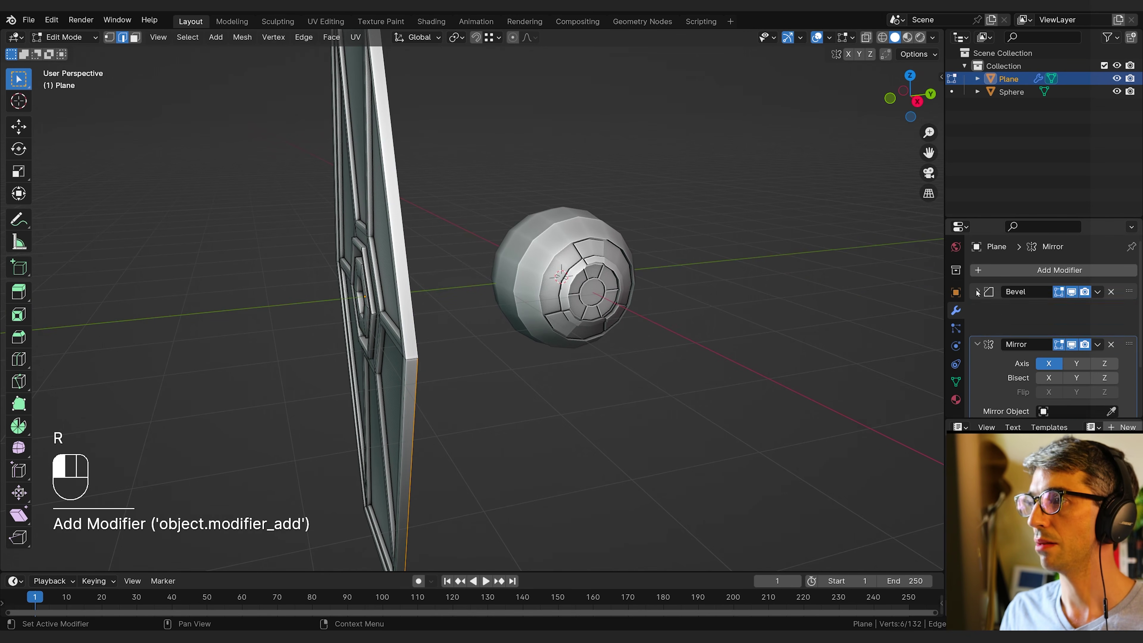
pyautogui.moveTo(540, 333); pyautogui.dragTo(591, 339, button='middle')
pyautogui.click(1076, 328)
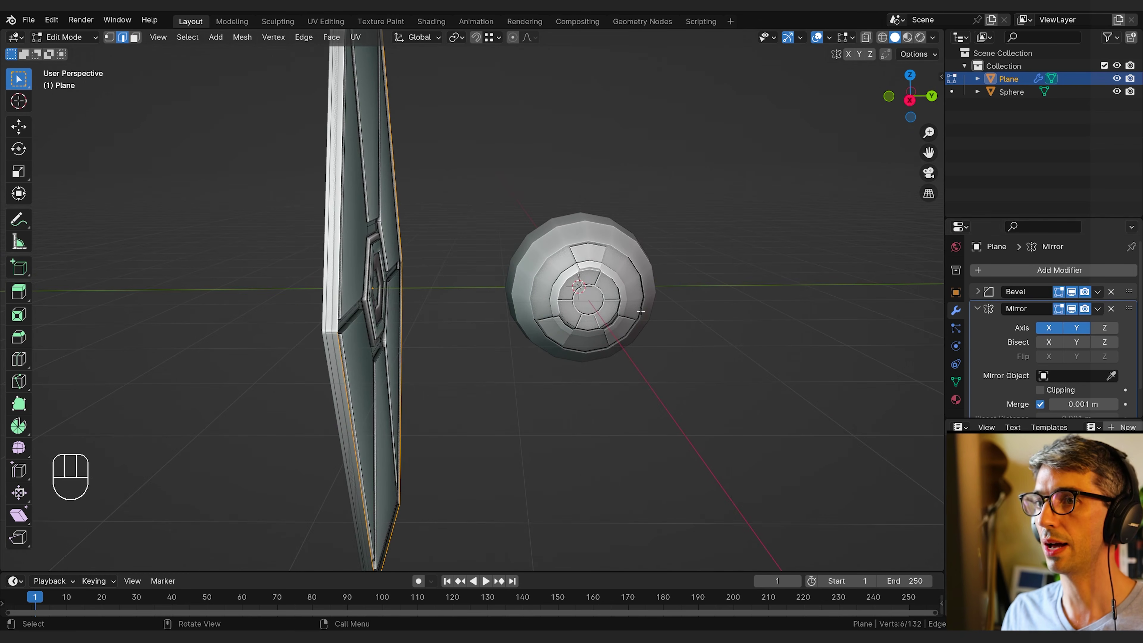
pyautogui.moveTo(641, 310); pyautogui.dragTo(803, 336, button='middle')
pyautogui.click(1049, 330)
# Select the entire wing mesh and move it about -0.087 m along Y.
pyautogui.moveTo(560, 342)
pyautogui.mouseDown(button='middle')
pyautogui.moveTo(583, 344)
pyautogui.moveTo(577, 360)
pyautogui.moveTo(526, 350)
pyautogui.moveTo(506, 331)
pyautogui.moveTo(540, 343)
pyautogui.mouseUp(button='middle')
pyautogui.press('a')
pyautogui.press('g')
pyautogui.press('y')
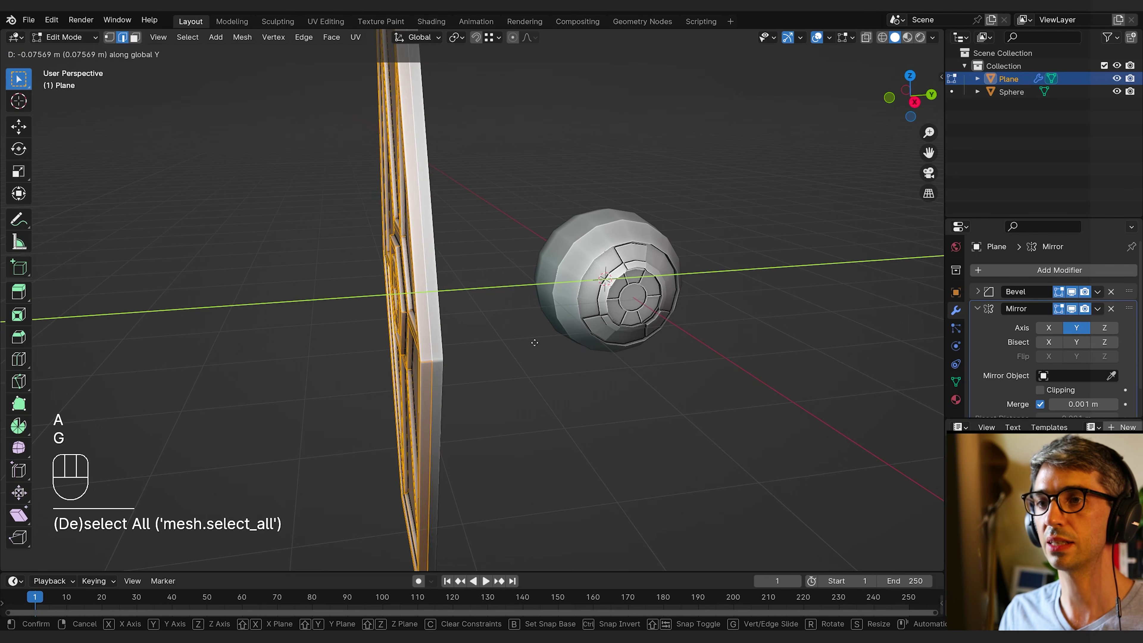
pyautogui.click(534, 342)
# Move the wing mesh about -0.148 m along Y, and bring it back about 0.150 m towards its mirrored half.
pyautogui.scroll(3, 495, 333)
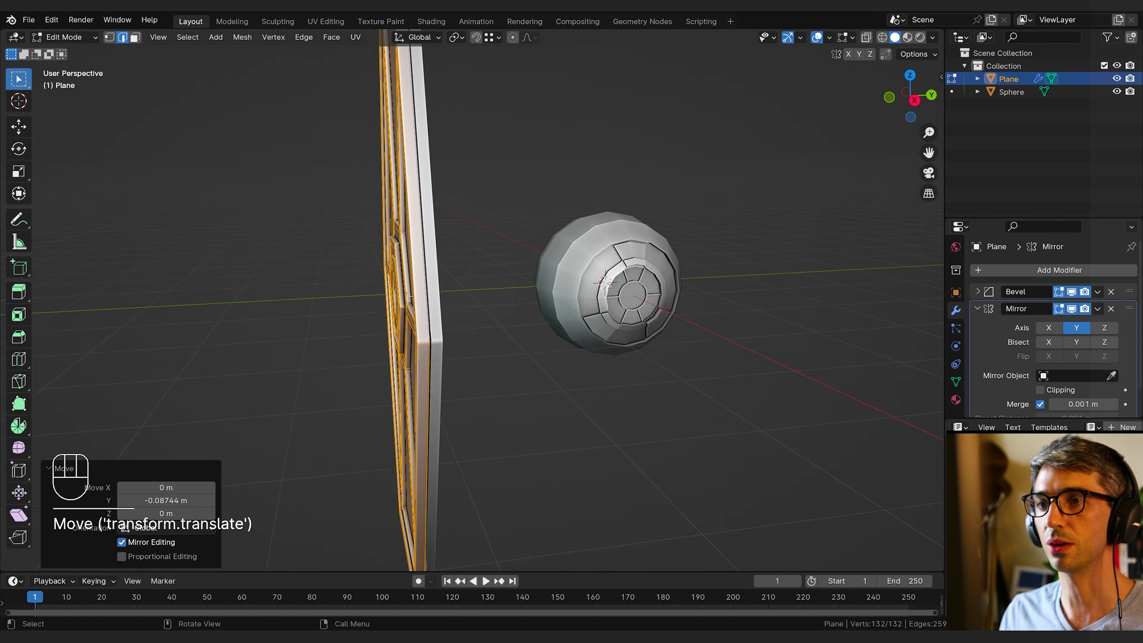
pyautogui.press('g')
pyautogui.press('y')
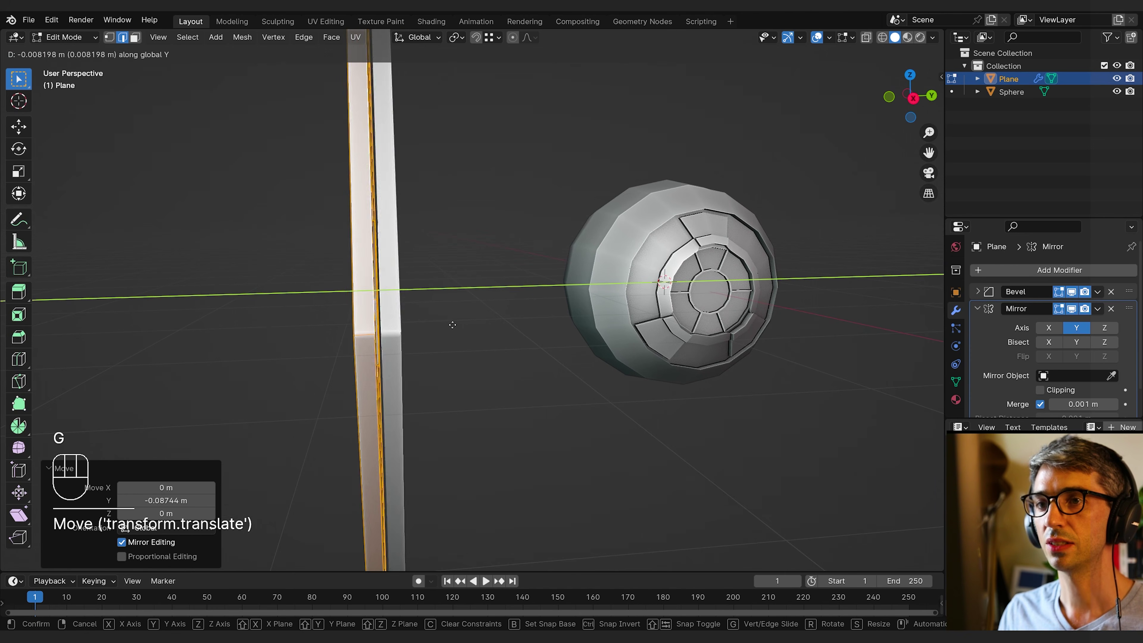
pyautogui.click(442, 329)
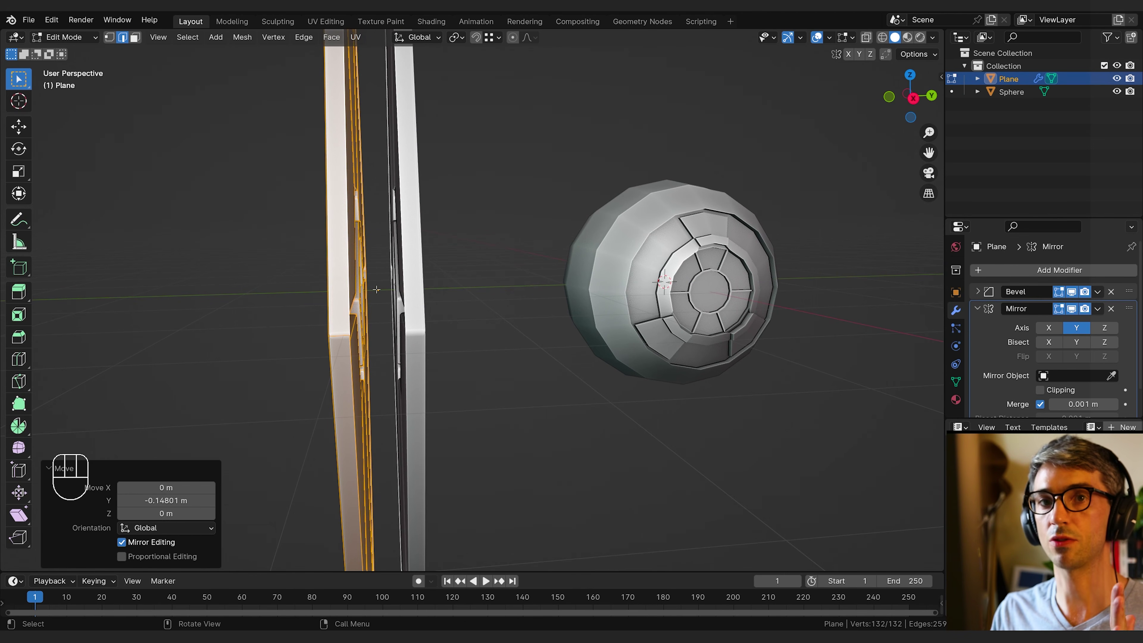
pyautogui.press('g')
pyautogui.press('y')
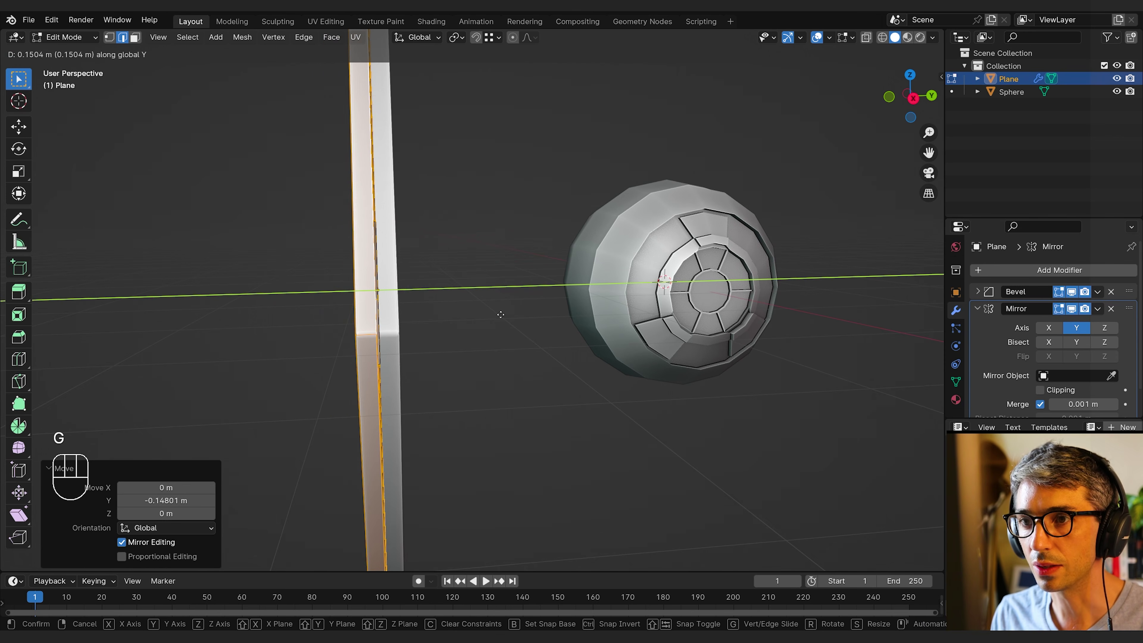
pyautogui.click(501, 314)
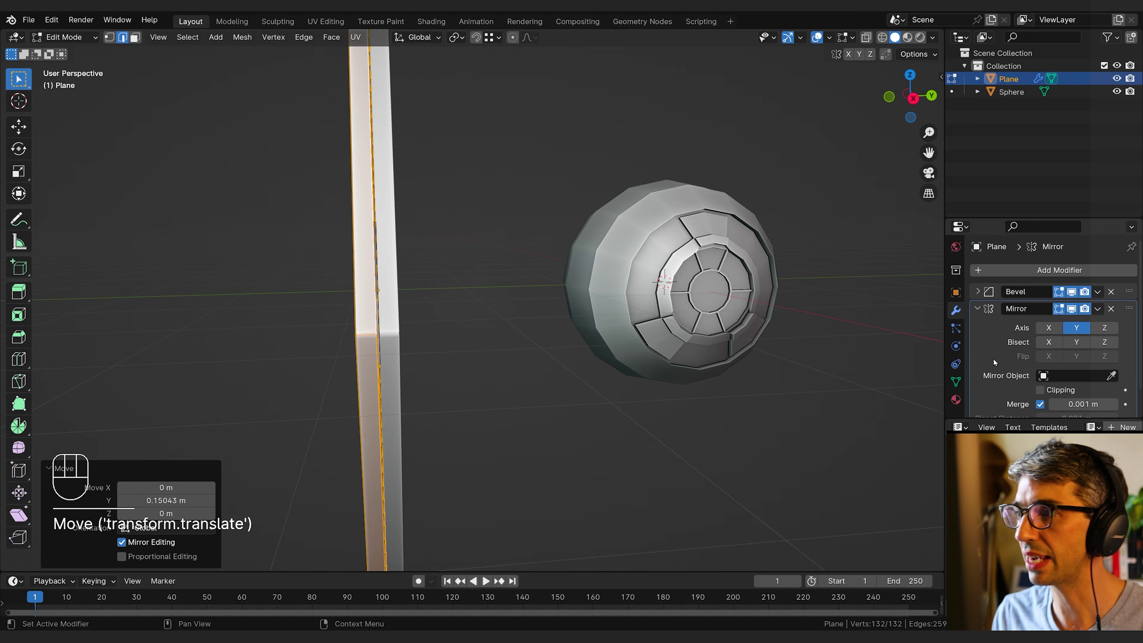
# Enable Clipping in the Mirror modifier and move the wing mesh about 0.009 m along Y to join both halves.
pyautogui.scroll(-2, 994, 362)
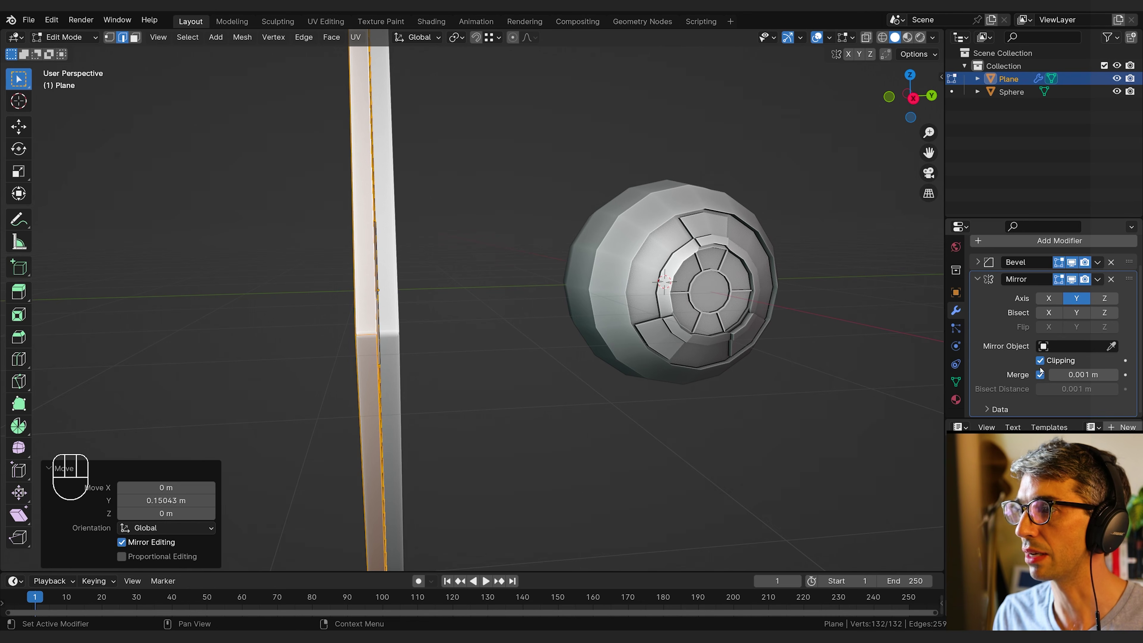
pyautogui.press('g')
pyautogui.press('y')
pyautogui.press('shift')
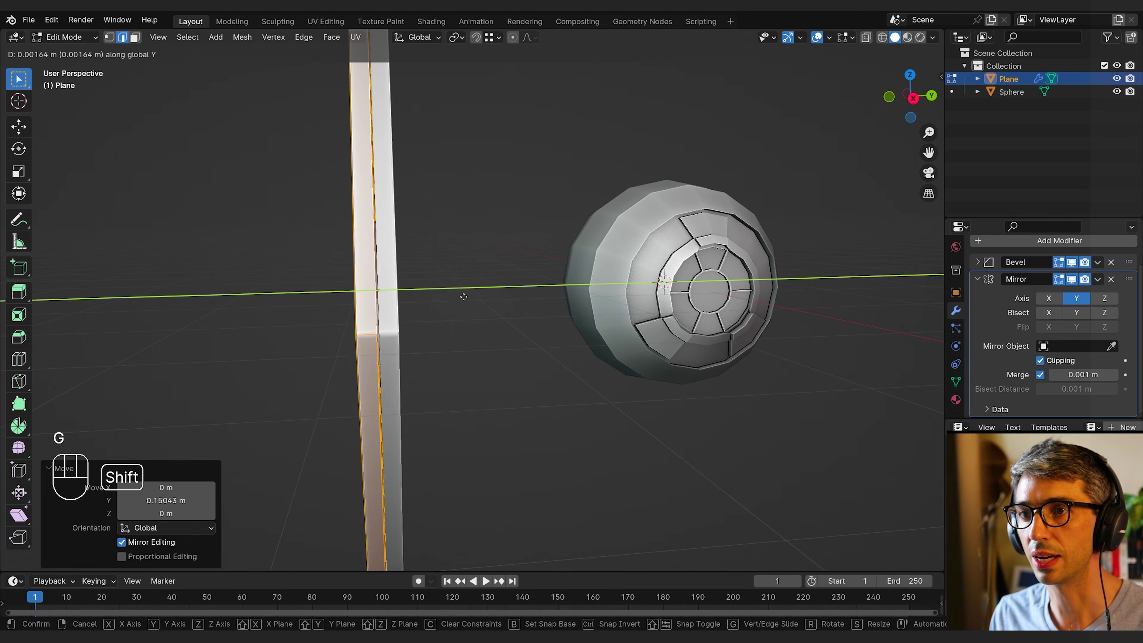
pyautogui.click(466, 294)
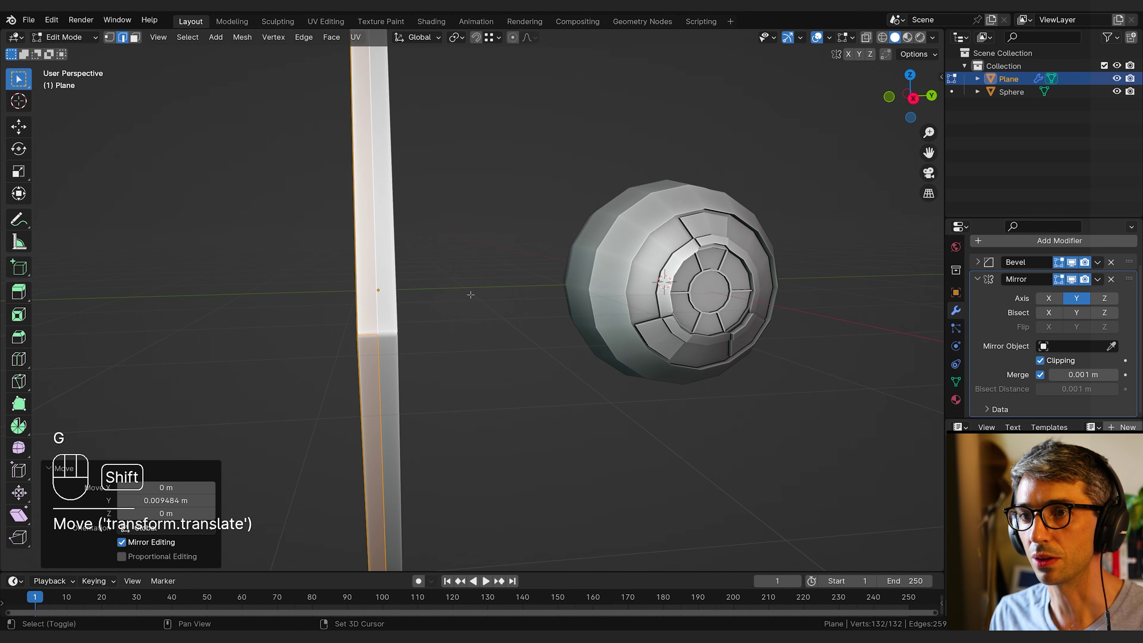
pyautogui.moveTo(467, 295); pyautogui.dragTo(500, 333, button='middle')
pyautogui.press('Tab')
# Scale the whole wing uniformly in two passes to proportion it to the spherical cockpit.
pyautogui.scroll(-5, 500, 333)
pyautogui.click(499, 333)
pyautogui.press('s')
pyautogui.click(660, 357)
pyautogui.press('s')
pyautogui.moveTo(660, 356); pyautogui.dragTo(598, 336, button='middle')
pyautogui.click(608, 349)
# Extrude the sphere's side faces facing the wing about -0.413 m along Y and scale the extruded end down slightly.
pyautogui.click(571, 304)
pyautogui.scroll(3, 585, 335)
pyautogui.press('Tab')
pyautogui.press('3')
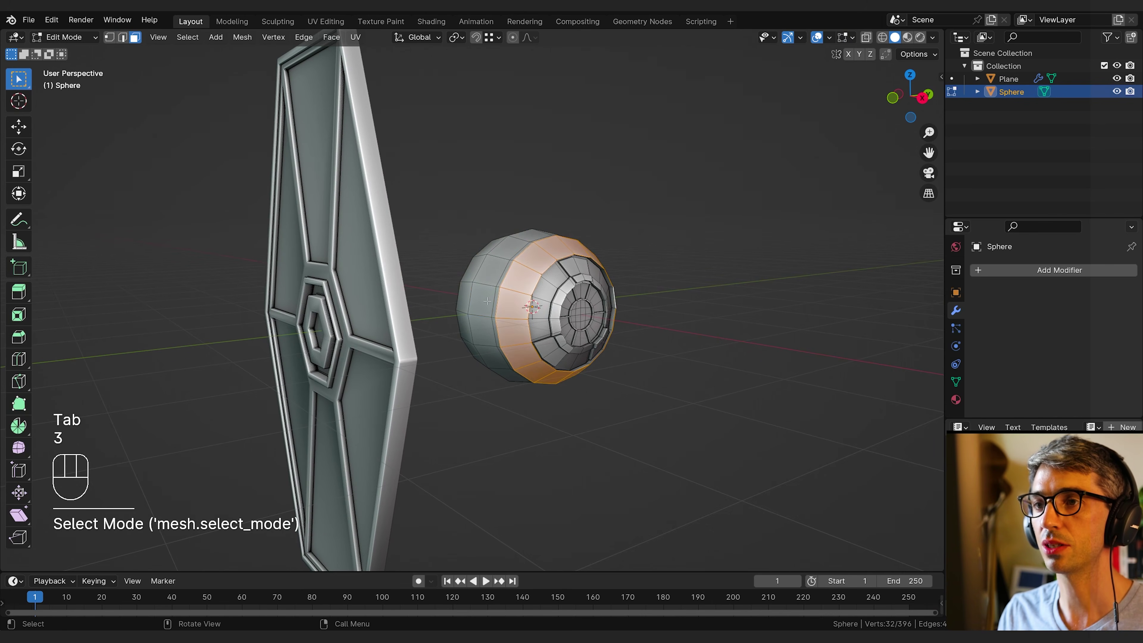
pyautogui.click(483, 285)
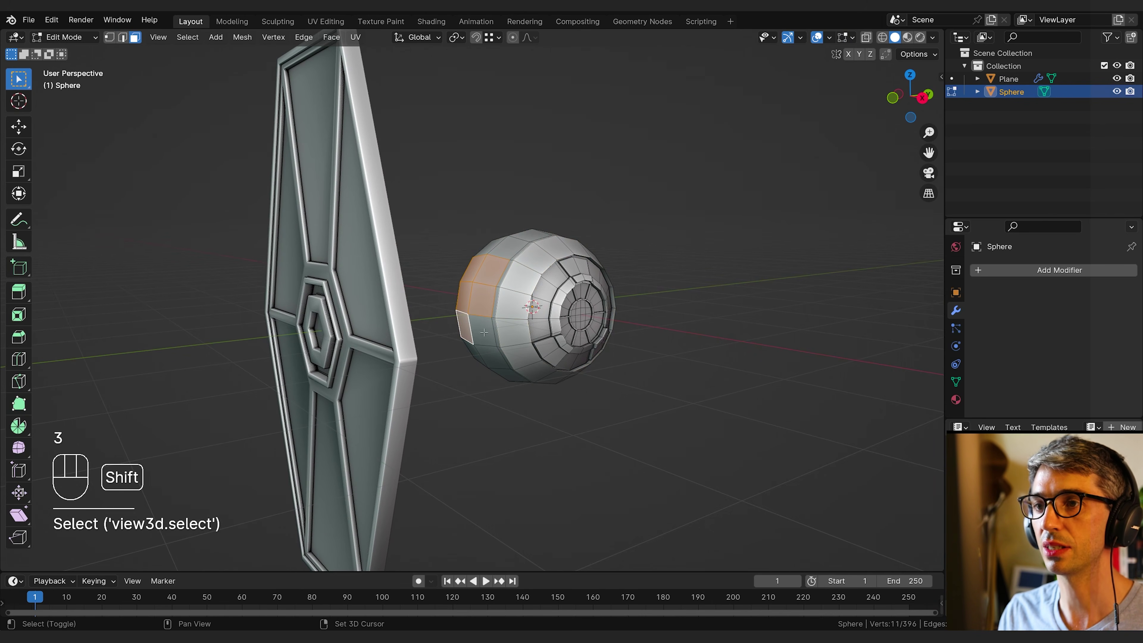
pyautogui.moveTo(531, 368); pyautogui.dragTo(739, 410, button='middle')
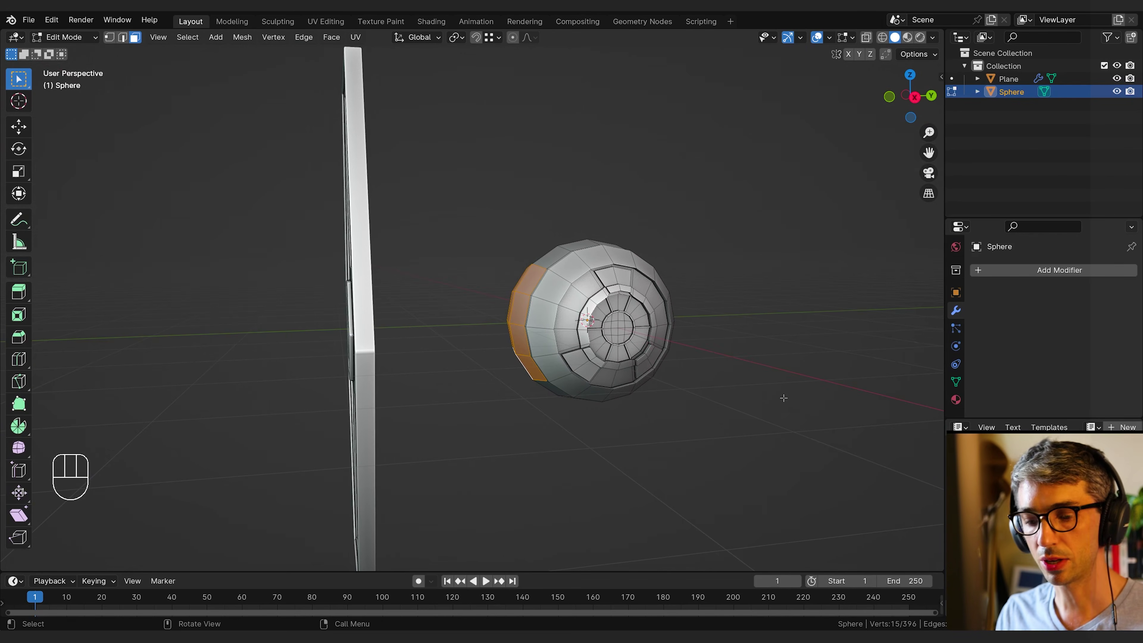
pyautogui.press('e')
pyautogui.press('y')
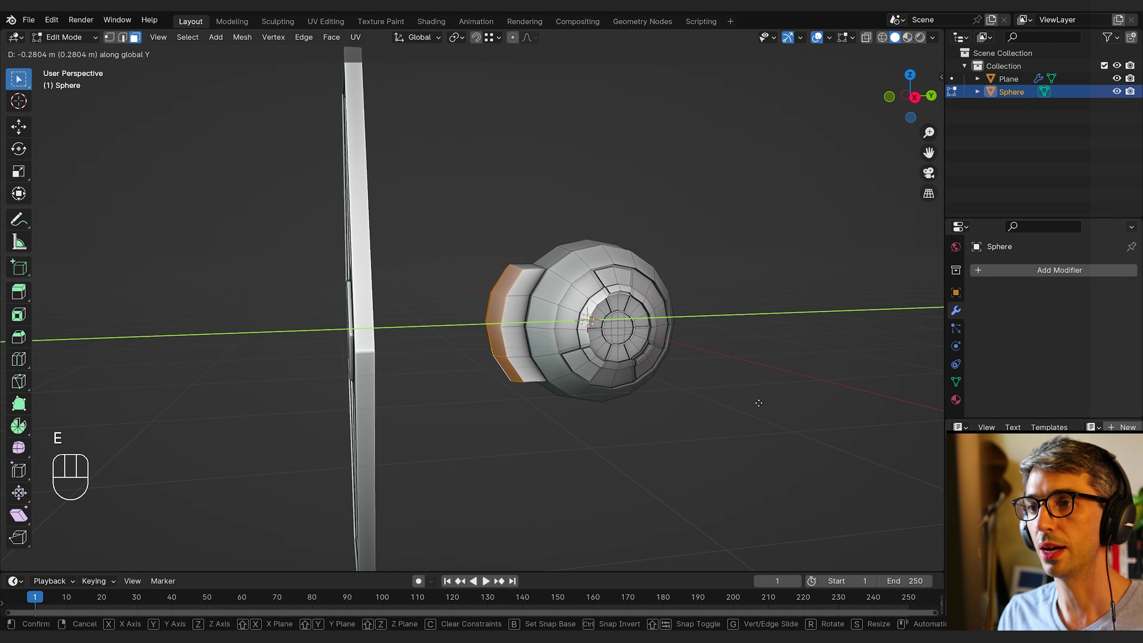
pyautogui.click(743, 400)
pyautogui.moveTo(743, 399); pyautogui.dragTo(749, 419, button='middle')
pyautogui.press('s')
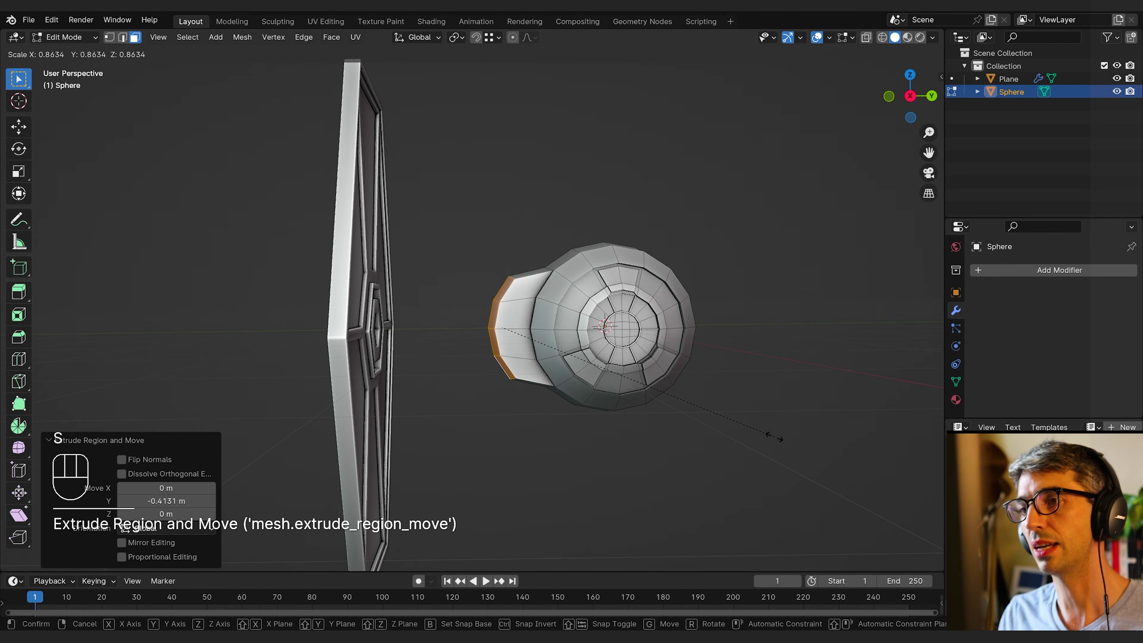
pyautogui.click(752, 428)
# Extrude the arm's end faces about -0.526 m along Y, scale them to about 0.696, and adjust their position along Y.
pyautogui.press('e')
pyautogui.click(760, 445)
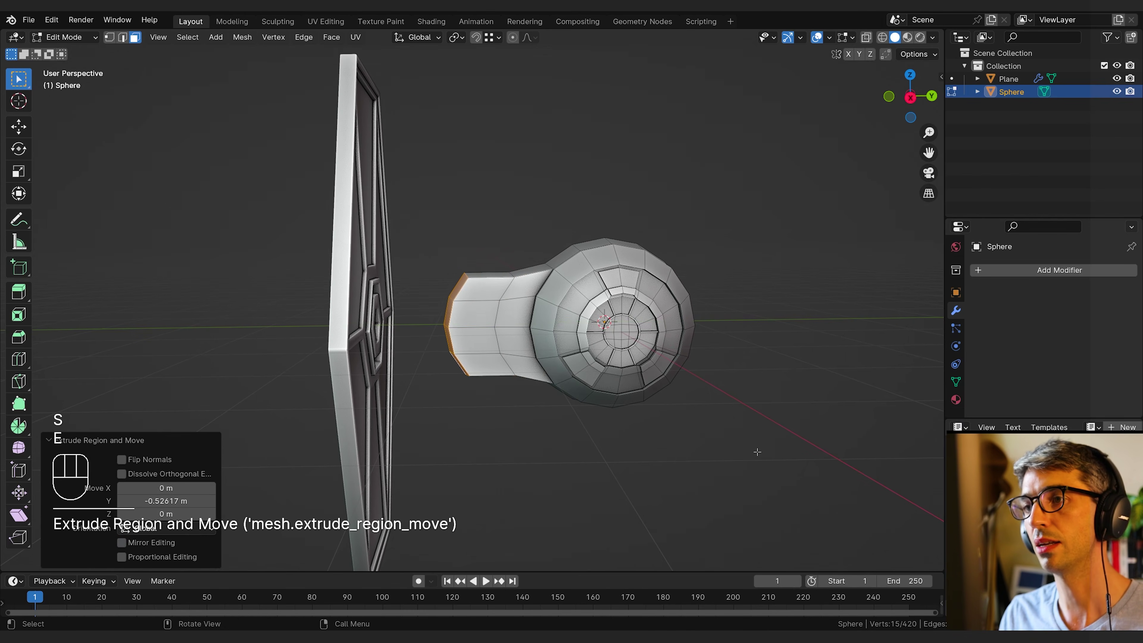
pyautogui.press('s')
pyautogui.click(678, 426)
pyautogui.press('g')
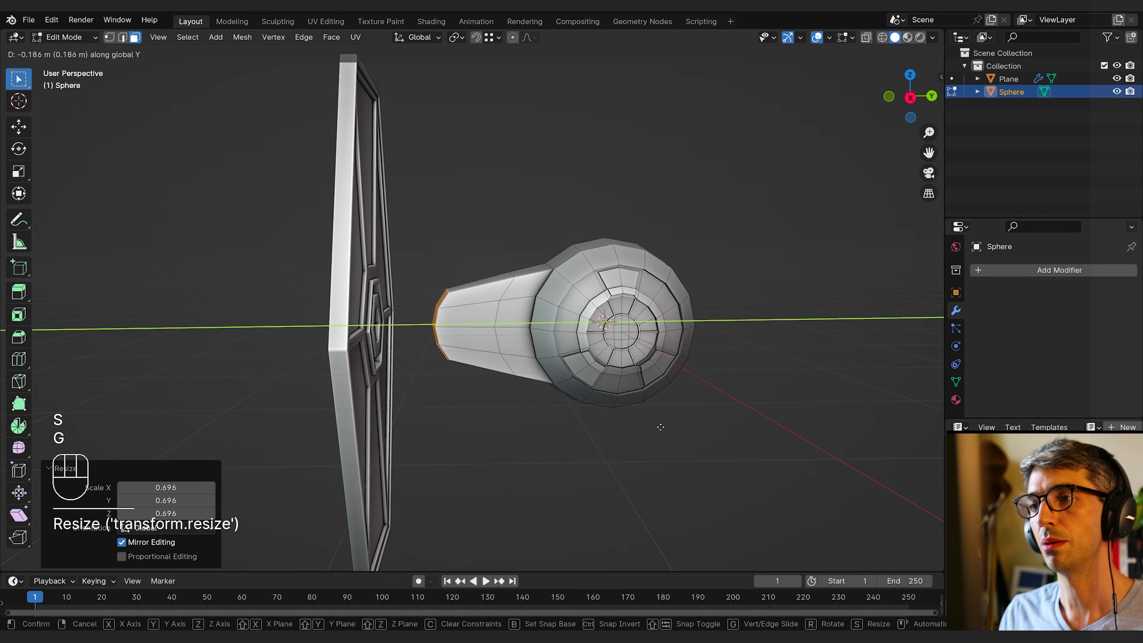
pyautogui.click(674, 428)
# Extrude the arm's end about -0.76 m along Y to the wing hub, shrink it, and move it back about 0.181 m.
pyautogui.press('e')
pyautogui.click(625, 416)
pyautogui.press('s')
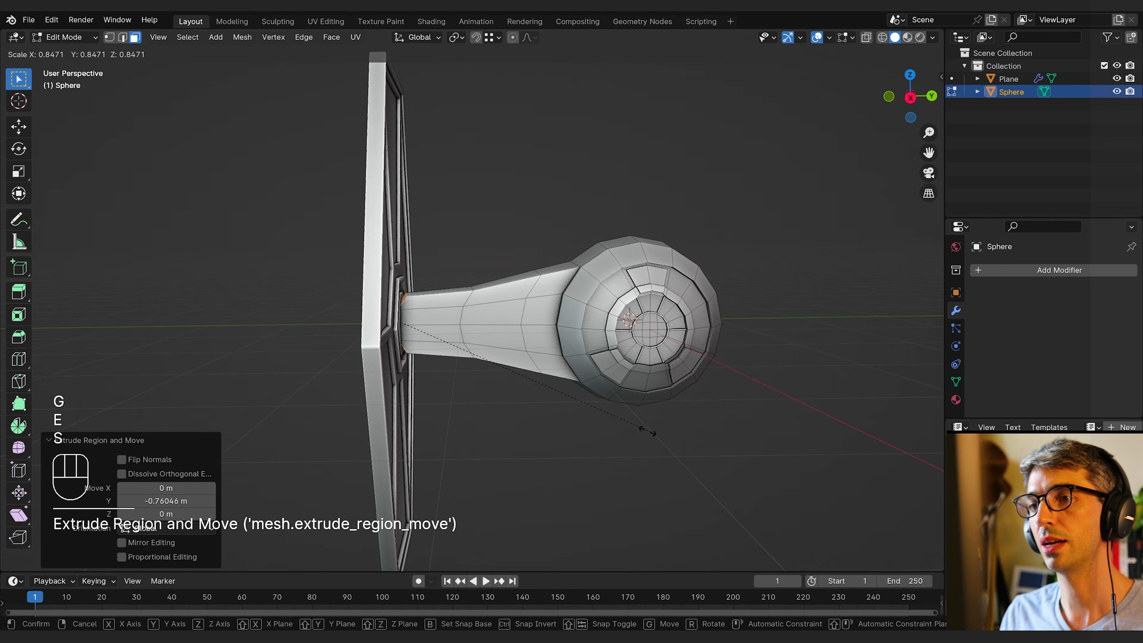
pyautogui.click(522, 410)
pyautogui.press('g')
pyautogui.press('y')
pyautogui.click(519, 402)
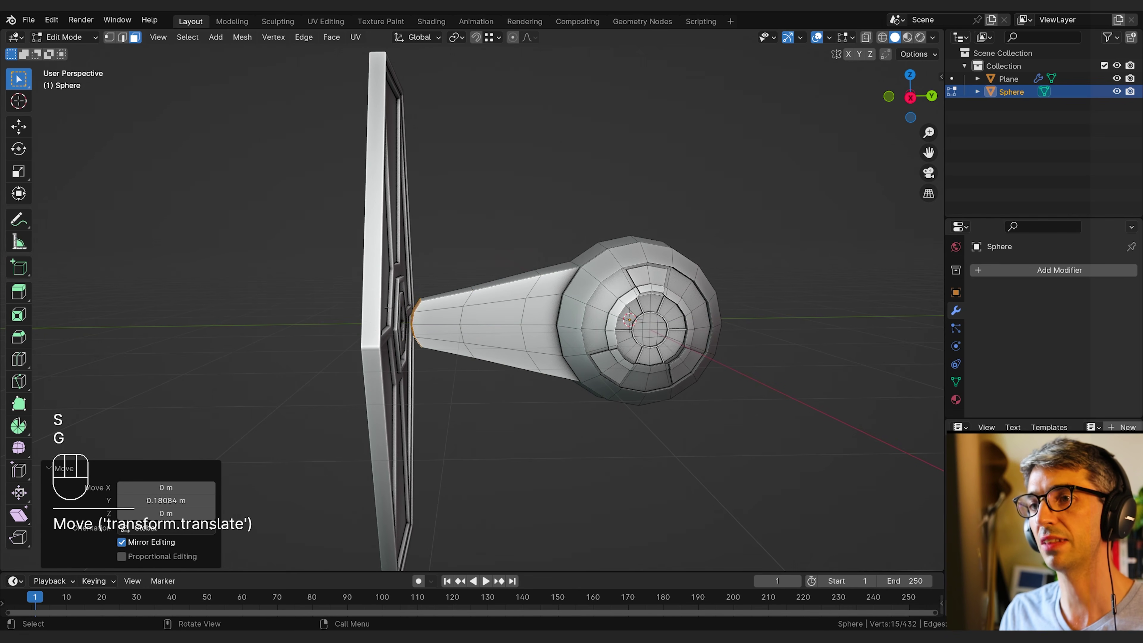
# Flatten the arm's end faces by scaling them to 0 along Y.
pyautogui.scroll(1, 388, 308)
pyautogui.press('s')
pyautogui.press('y')
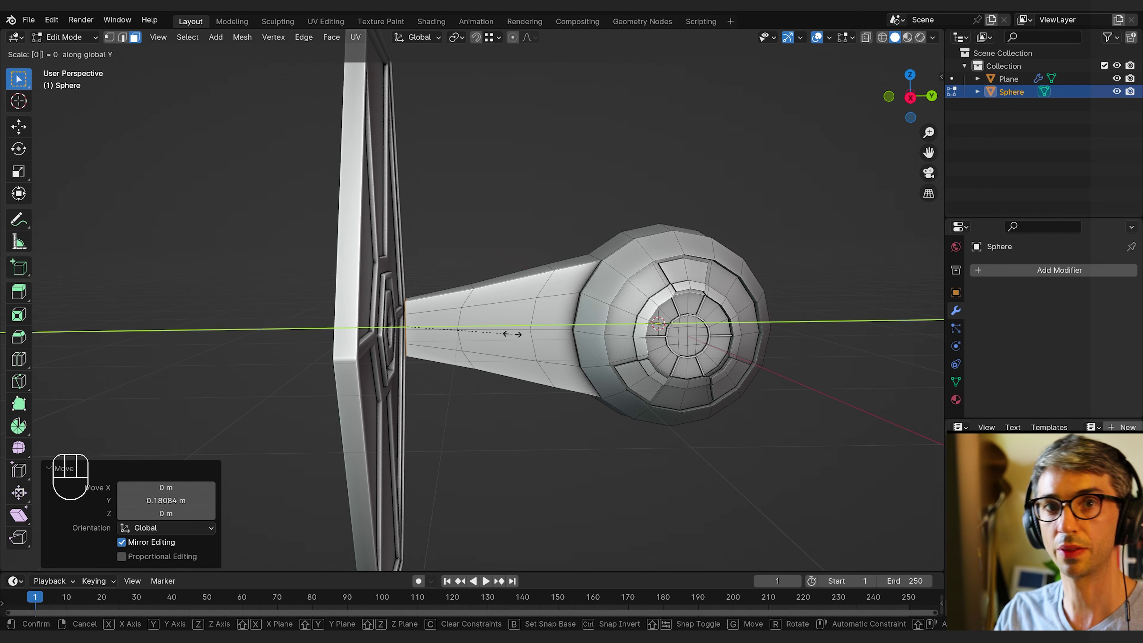
pyautogui.click(512, 334)
# Select the six front faces of the connecting arm and inset them about 0.027 m as one region, with Individual off.
pyautogui.moveTo(571, 344); pyautogui.dragTo(519, 314, button='middle')
pyautogui.click(518, 330)
pyautogui.keyDown('shift'); pyautogui.click(519, 331); pyautogui.keyUp('shift')
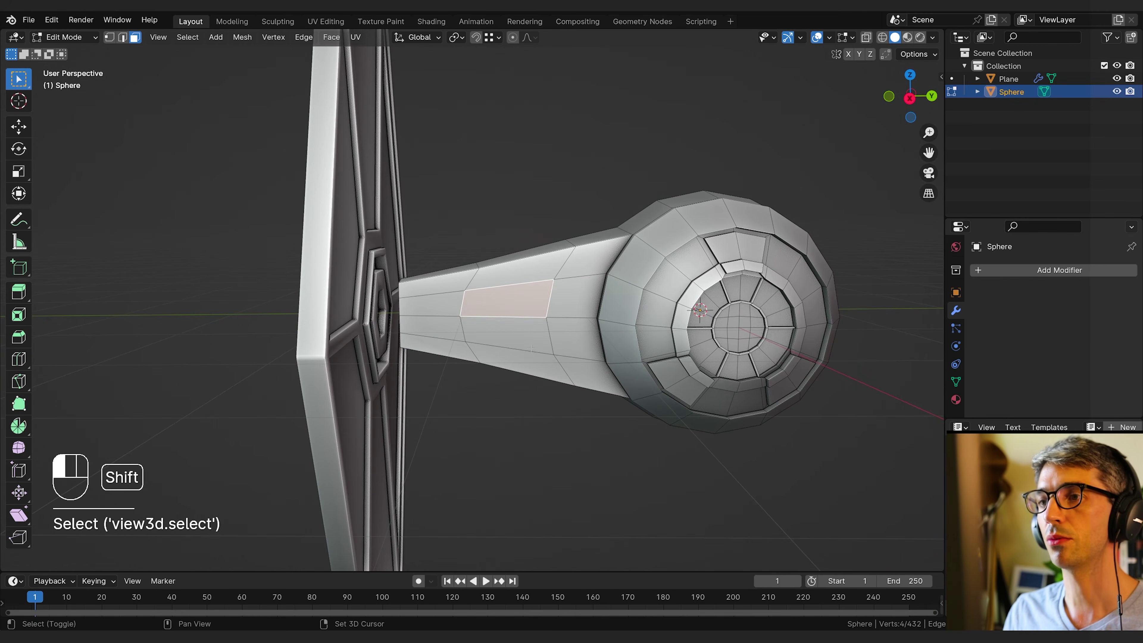
pyautogui.keyDown('shift'); pyautogui.click(570, 336); pyautogui.keyUp('shift')
pyautogui.keyDown('shift'); pyautogui.click(569, 304); pyautogui.keyUp('shift')
pyautogui.keyDown('shift'); pyautogui.click(431, 312); pyautogui.keyUp('shift')
pyautogui.keyDown('shift'); pyautogui.click(431, 329); pyautogui.keyUp('shift')
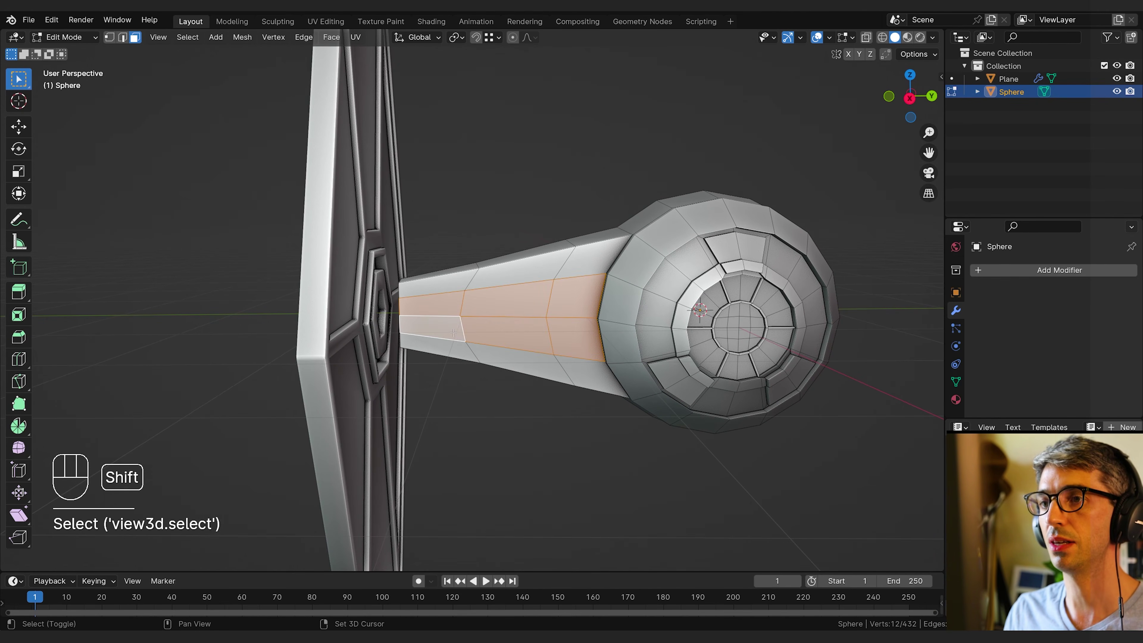
pyautogui.moveTo(431, 329); pyautogui.dragTo(804, 438, button='middle')
pyautogui.press('i')
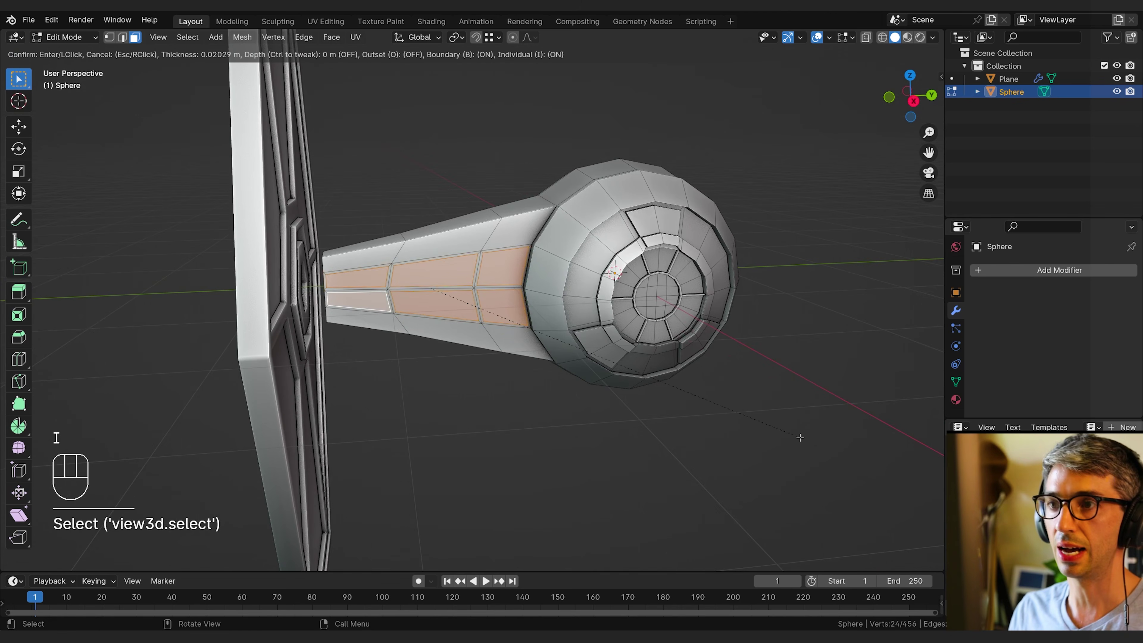
pyautogui.click(800, 438)
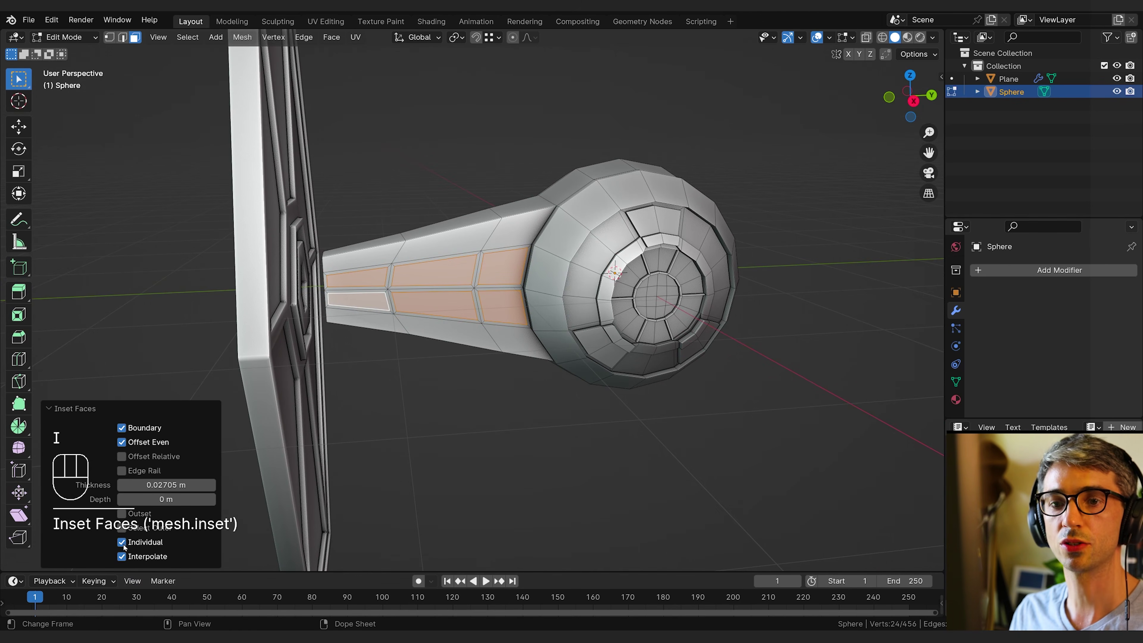
# Extrude the inset strip on the arm's front.
pyautogui.moveTo(443, 463); pyautogui.dragTo(651, 485, button='middle')
pyautogui.press('e')
pyautogui.click(667, 480)
# Inset the arm strip's four faces nearest the cockpit as one panel and extrude it about 0.082 m along X.
pyautogui.click(524, 318)
pyautogui.keyDown('shift'); pyautogui.click(463, 300); pyautogui.keyUp('shift')
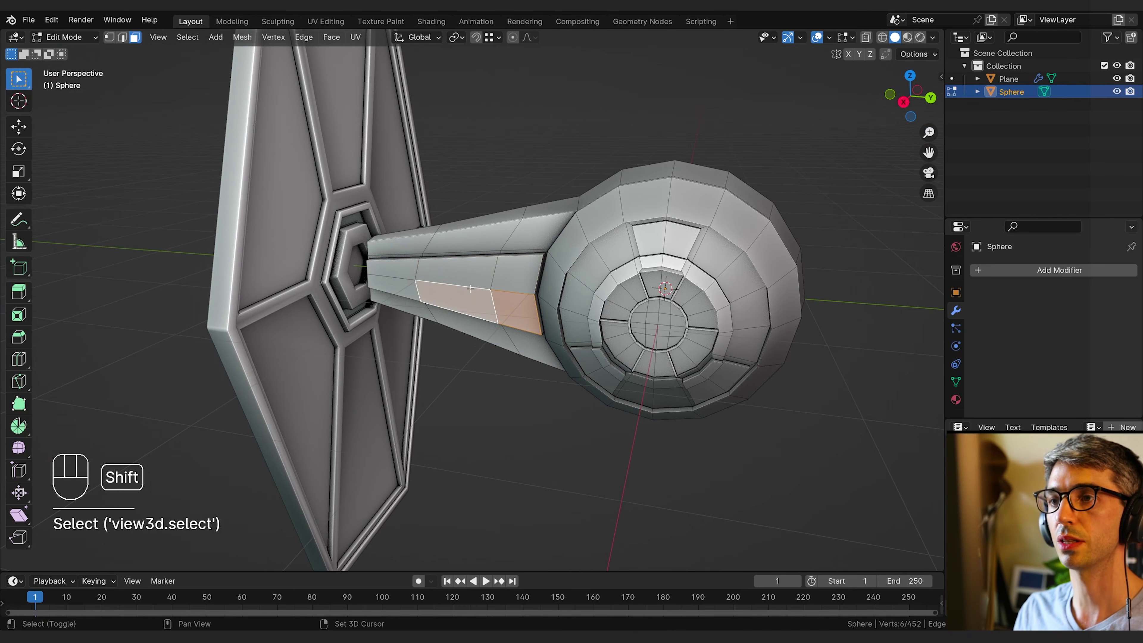
pyautogui.keyDown('shift'); pyautogui.moveTo(463, 276); pyautogui.dragTo(472, 273); pyautogui.keyUp('shift')
pyautogui.keyDown('shift'); pyautogui.click(512, 278); pyautogui.keyUp('shift')
pyautogui.press('i')
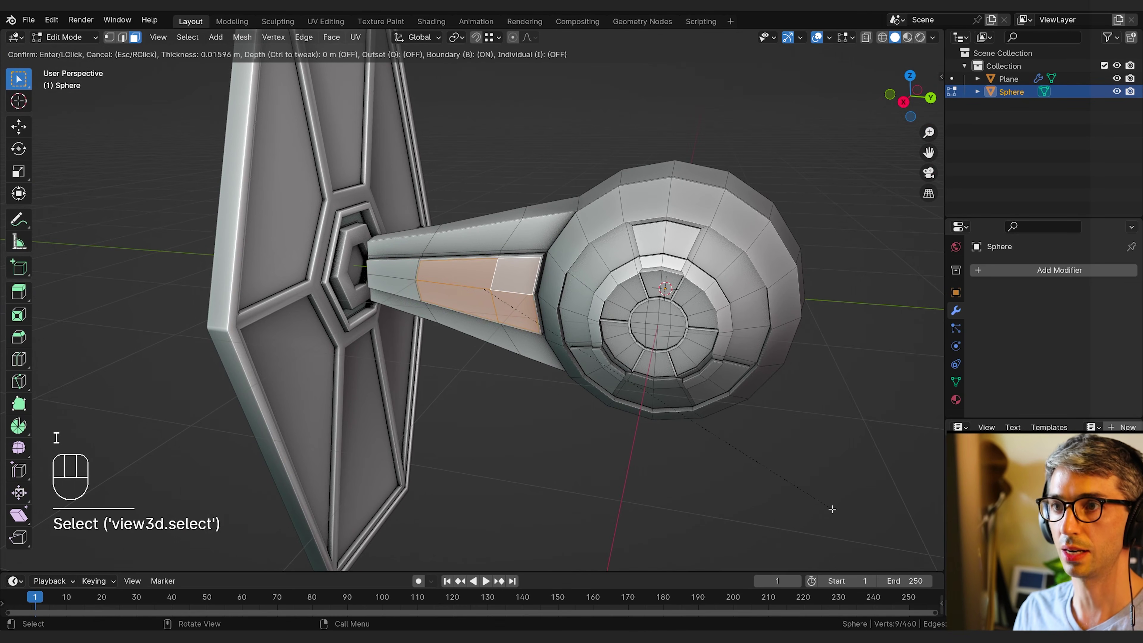
pyautogui.click(828, 507)
pyautogui.moveTo(753, 436); pyautogui.dragTo(604, 421, button='middle')
pyautogui.press('e')
pyautogui.press('x')
pyautogui.click(714, 441)
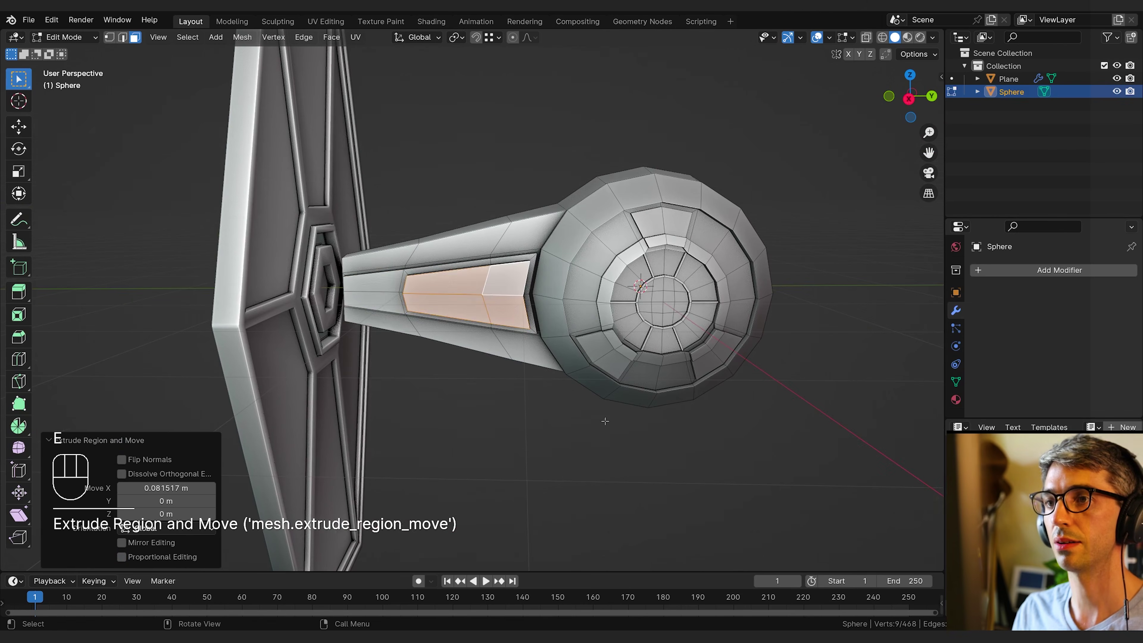
# Inset the arm strip's two faces nearest the wing as a smaller panel and extrude it along X.
pyautogui.click(374, 287)
pyautogui.press('i')
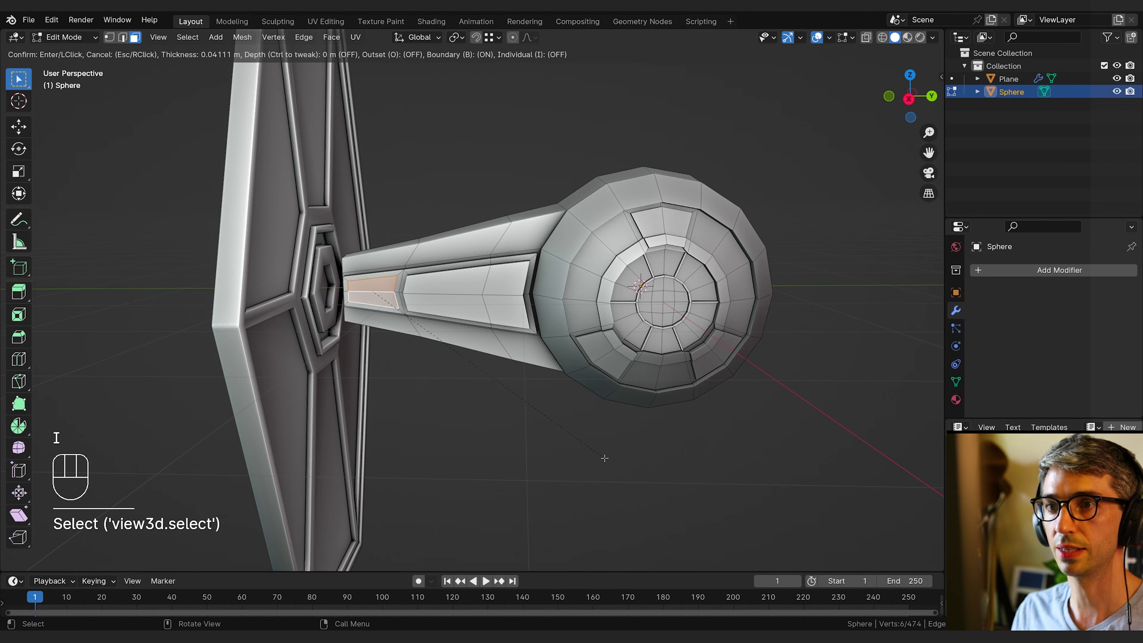
pyautogui.click(604, 457)
pyautogui.press('e')
pyautogui.press('x')
pyautogui.moveTo(604, 457); pyautogui.dragTo(517, 338, button='middle')
pyautogui.click(576, 463)
# Inset the large four-face arm panel about 0.046 m and extrude its inner faces inward.
pyautogui.keyDown('shift'); pyautogui.click(501, 314); pyautogui.keyUp('shift')
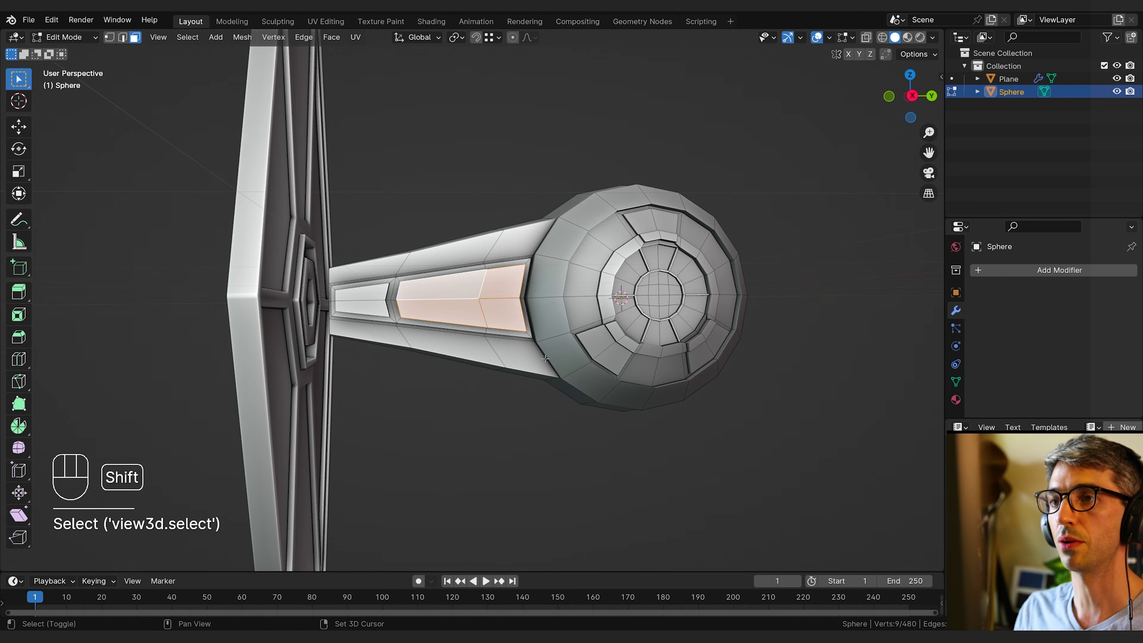
pyautogui.press('i')
pyautogui.click(648, 454)
pyautogui.press('e')
pyautogui.moveTo(648, 453); pyautogui.dragTo(617, 478, button='middle')
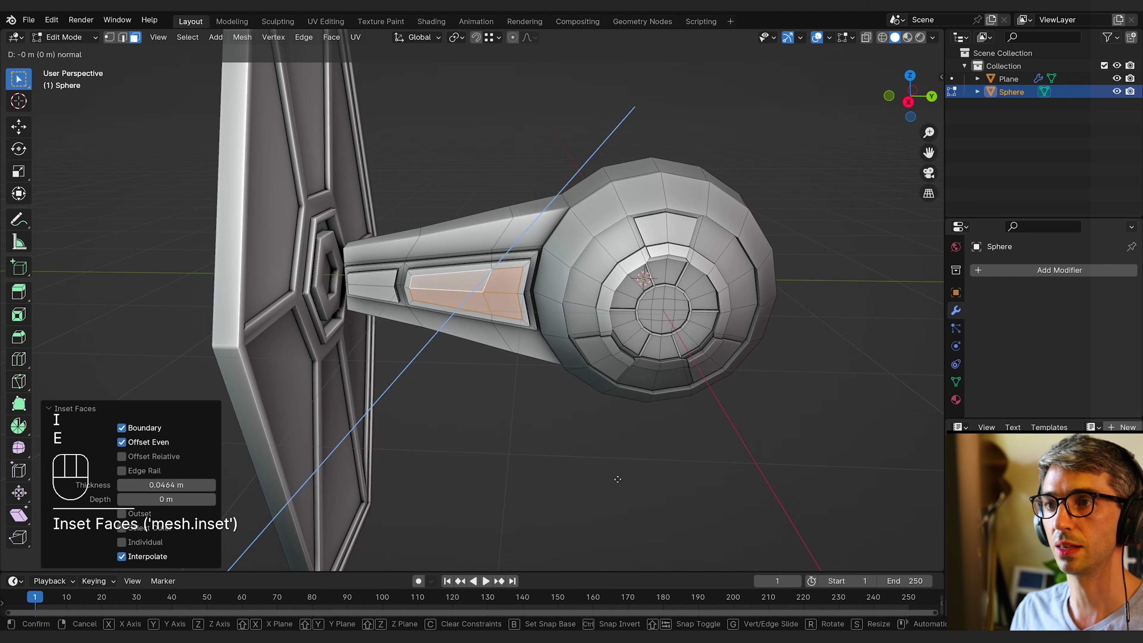
pyautogui.click(618, 479)
# Inset the small arm panel near the wing about 0.035 m and extrude its inner faces.
pyautogui.click(379, 290)
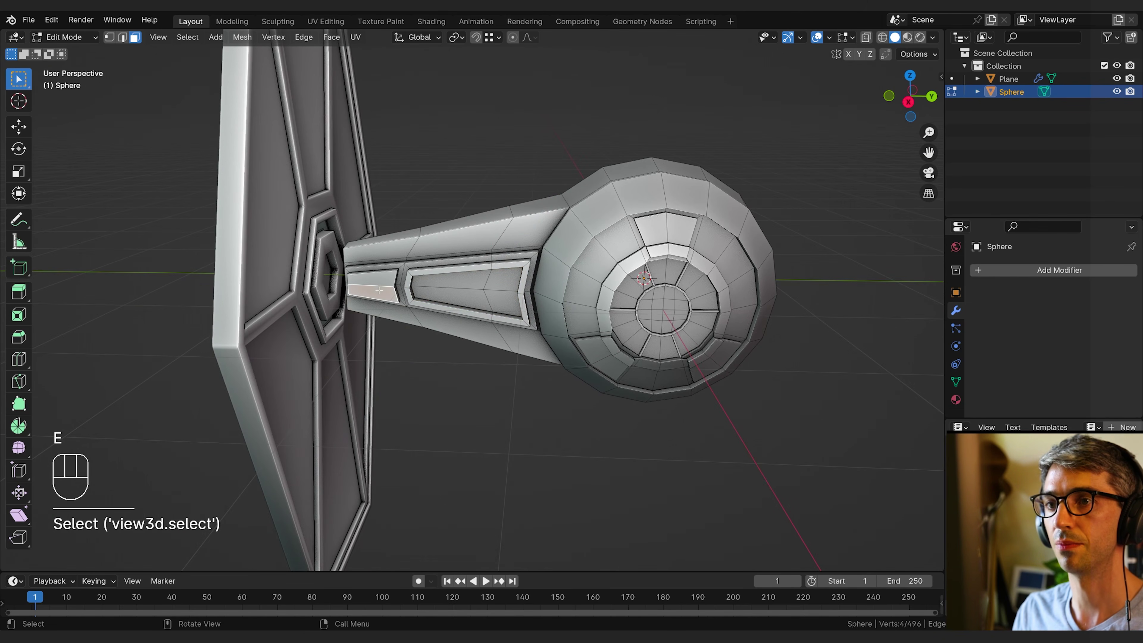
pyautogui.press('i')
pyautogui.click(621, 437)
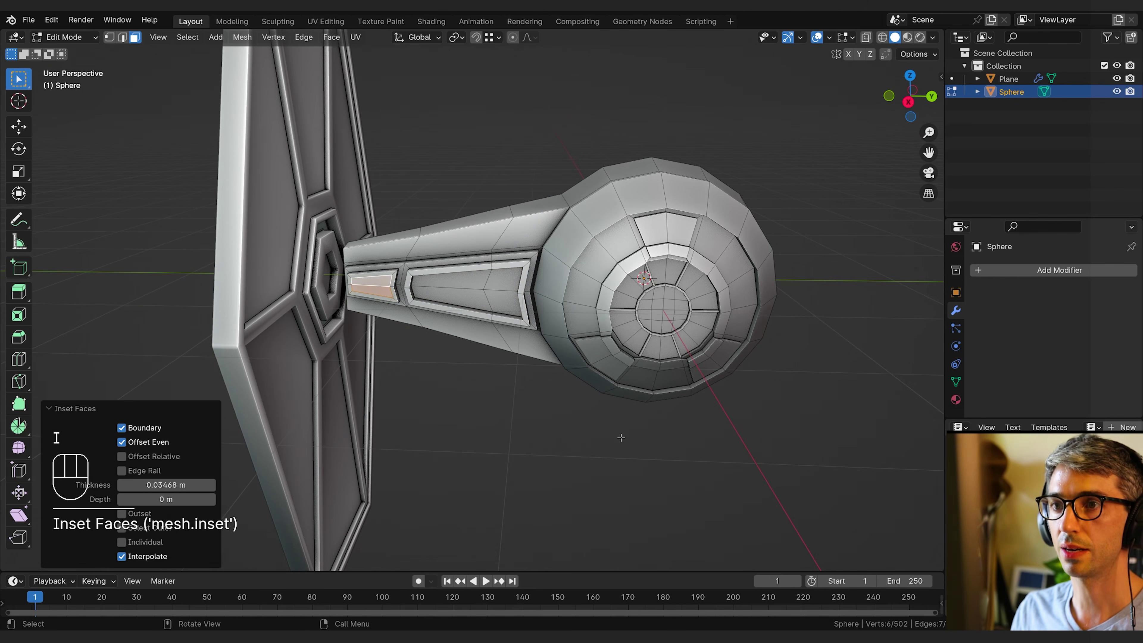
pyautogui.press('e')
pyautogui.moveTo(620, 437); pyautogui.dragTo(509, 310, button='middle')
pyautogui.click(566, 449)
# Select the four top faces of the arm nearest the wing and inset them about 0.074 m.
pyautogui.keyDown('shift'); pyautogui.click(477, 297); pyautogui.keyUp('shift')
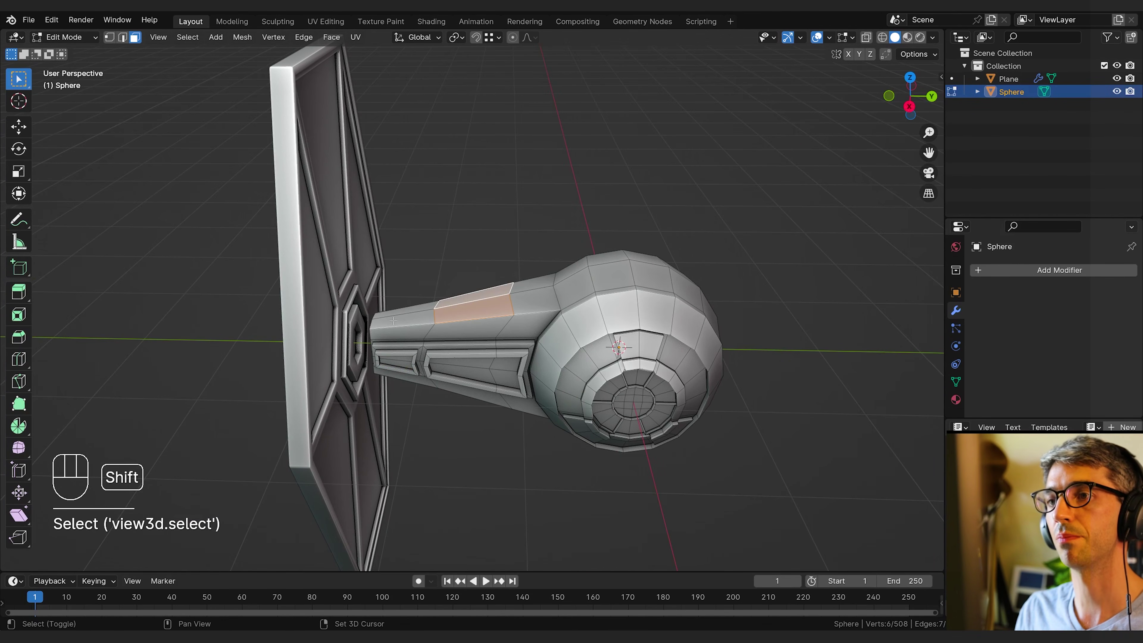
pyautogui.moveTo(414, 327); pyautogui.dragTo(422, 284, button='middle')
pyautogui.keyDown('shift'); pyautogui.click(407, 335); pyautogui.keyUp('shift')
pyautogui.press('i')
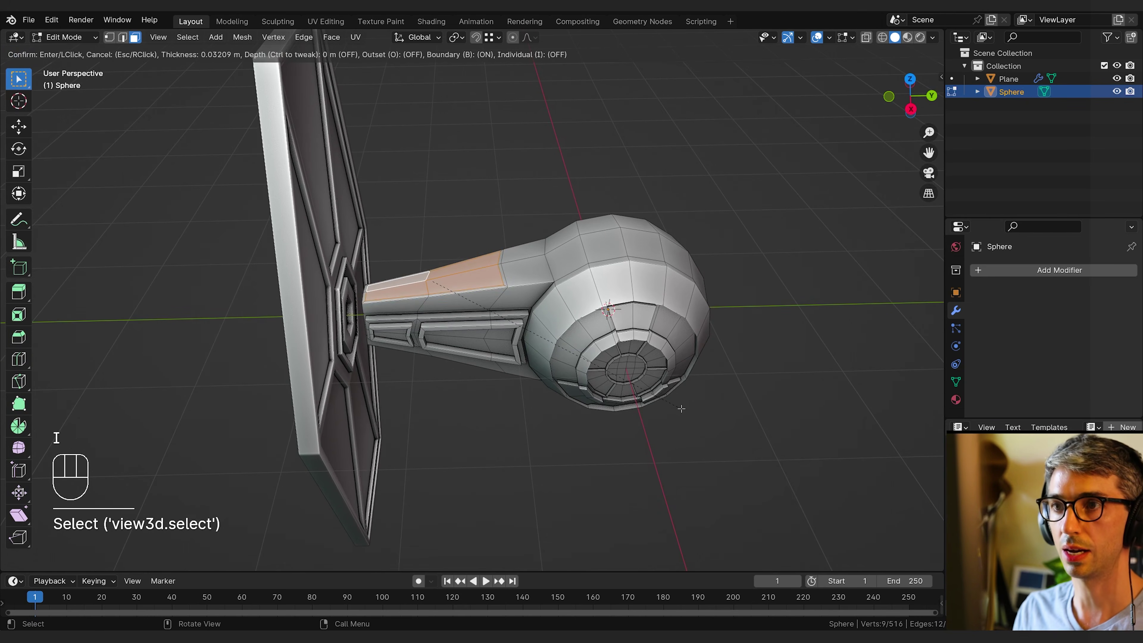
pyautogui.click(677, 406)
# Adjust the inset top panel's height along Z and scale it to about 0.96.
pyautogui.moveTo(677, 407); pyautogui.dragTo(697, 403, button='middle')
pyautogui.press('g')
pyautogui.press('z')
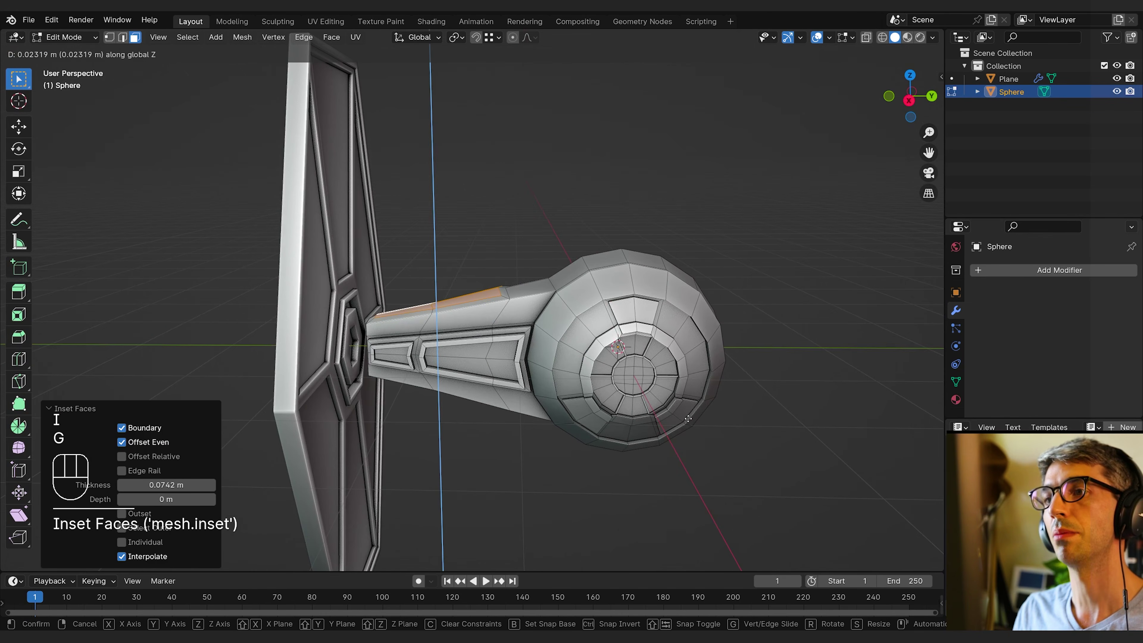
pyautogui.click(703, 402)
pyautogui.press('s')
pyautogui.click(701, 403)
# Extrude the arm's top panel outward along its normal and scale the raised face down.
pyautogui.press('e')
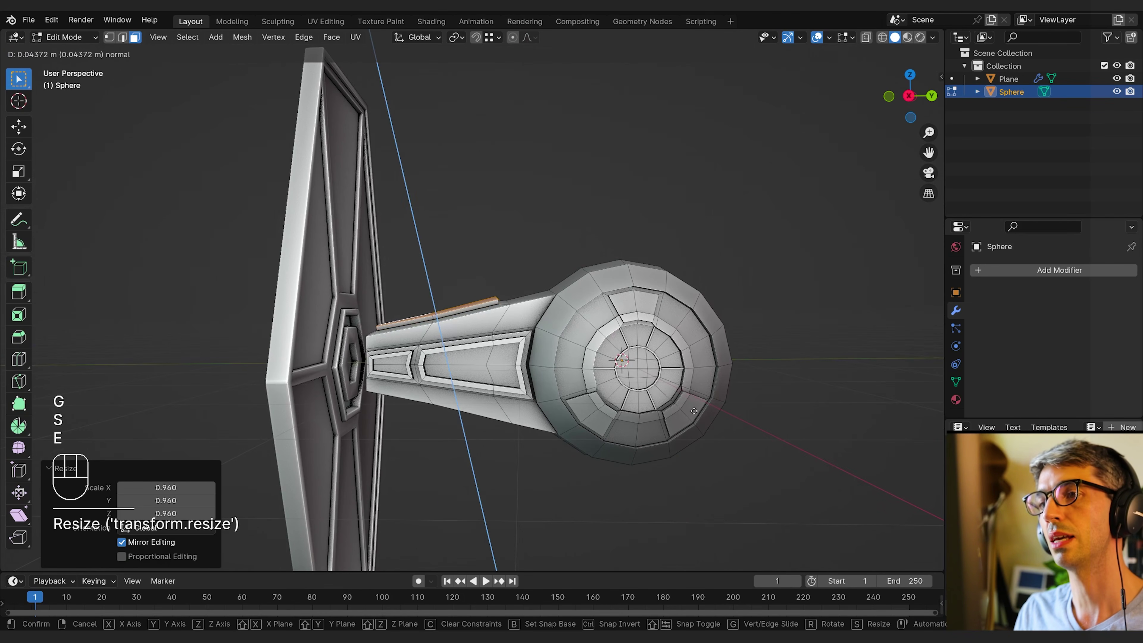
pyautogui.click(693, 410)
pyautogui.press('s')
pyautogui.click(671, 406)
# Select the six faces on the arm's underside and inset them as one region.
pyautogui.moveTo(670, 406); pyautogui.dragTo(497, 423, button='middle')
pyautogui.click(496, 423)
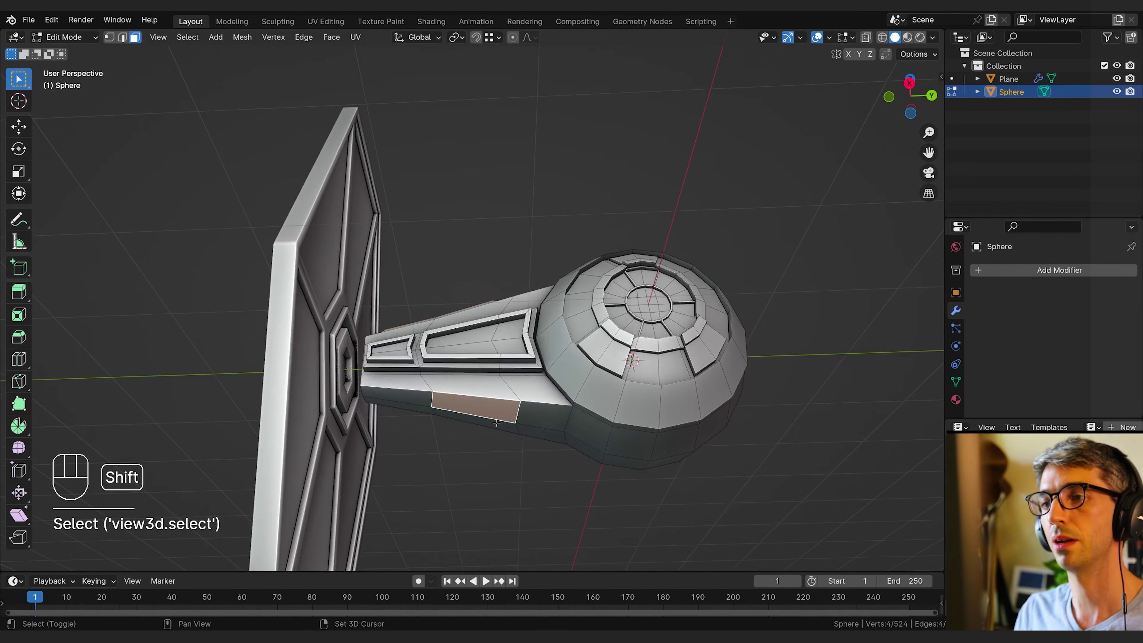
pyautogui.keyDown('shift'); pyautogui.click(541, 433); pyautogui.keyUp('shift')
pyautogui.keyDown('shift'); pyautogui.click(544, 418); pyautogui.keyUp('shift')
pyautogui.keyDown('shift'); pyautogui.click(486, 423); pyautogui.keyUp('shift')
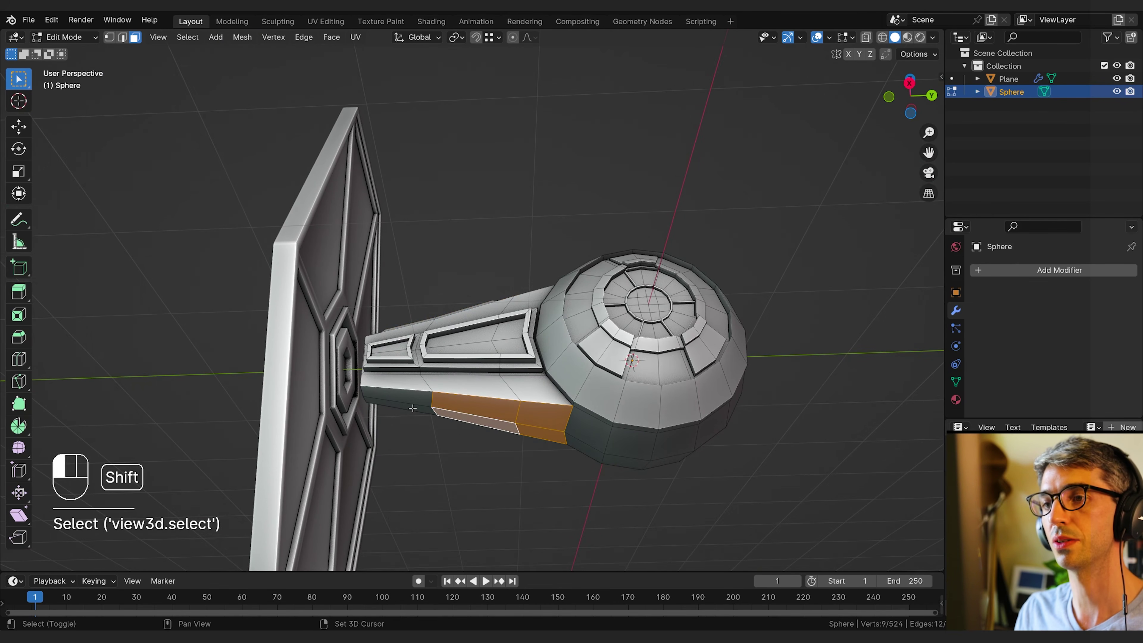
pyautogui.keyDown('shift'); pyautogui.click(417, 407); pyautogui.keyUp('shift')
pyautogui.keyDown('shift'); pyautogui.click(412, 399); pyautogui.keyUp('shift')
pyautogui.moveTo(456, 418); pyautogui.dragTo(468, 425, button='middle')
pyautogui.press('i')
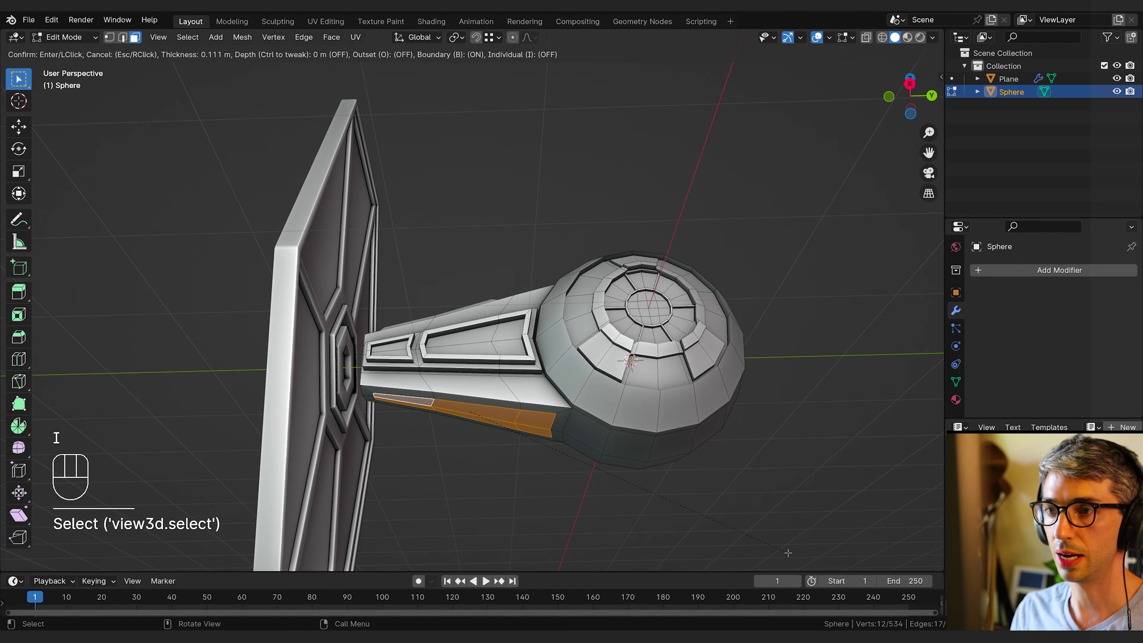
pyautogui.click(725, 501)
# Extrude the arm's underside panel, scale its face down, and return to Object Mode.
pyautogui.press('e')
pyautogui.moveTo(725, 500); pyautogui.dragTo(646, 513, button='middle')
pyautogui.middleClick(722, 509)
pyautogui.click(724, 516)
pyautogui.press('s')
pyautogui.click(689, 532)
pyautogui.press('Tab')
# Add a Bevel modifier to the sphere cockpit object.
pyautogui.click(368, 406)
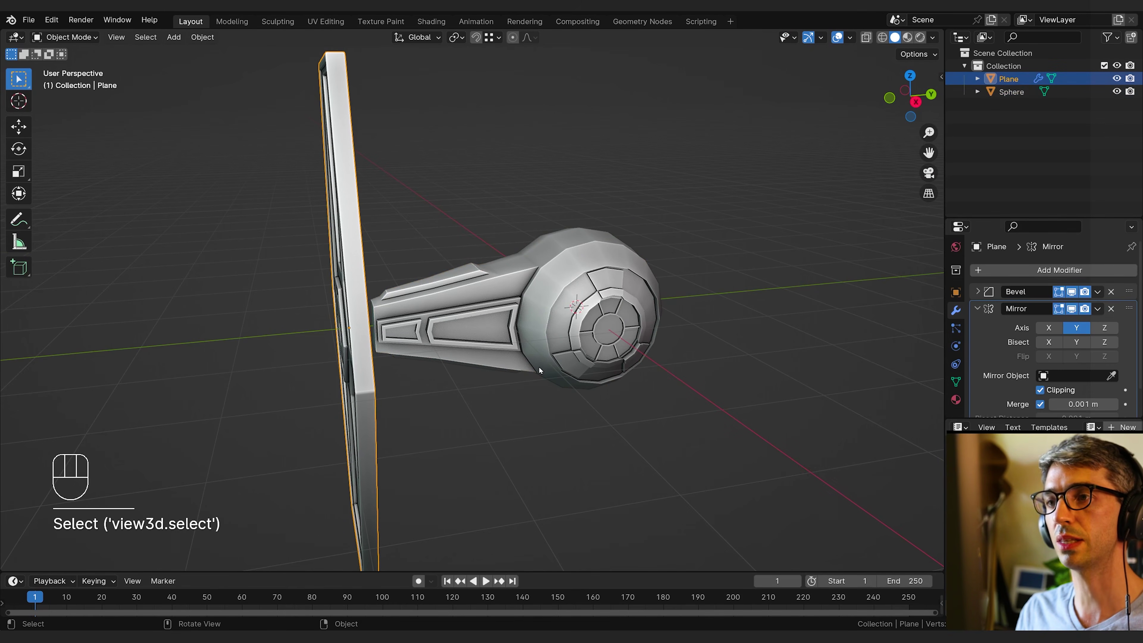
pyautogui.click(603, 376)
pyautogui.keyDown('shift'); pyautogui.moveTo(604, 377); pyautogui.dragTo(627, 417, button='middle'); pyautogui.keyUp('shift')
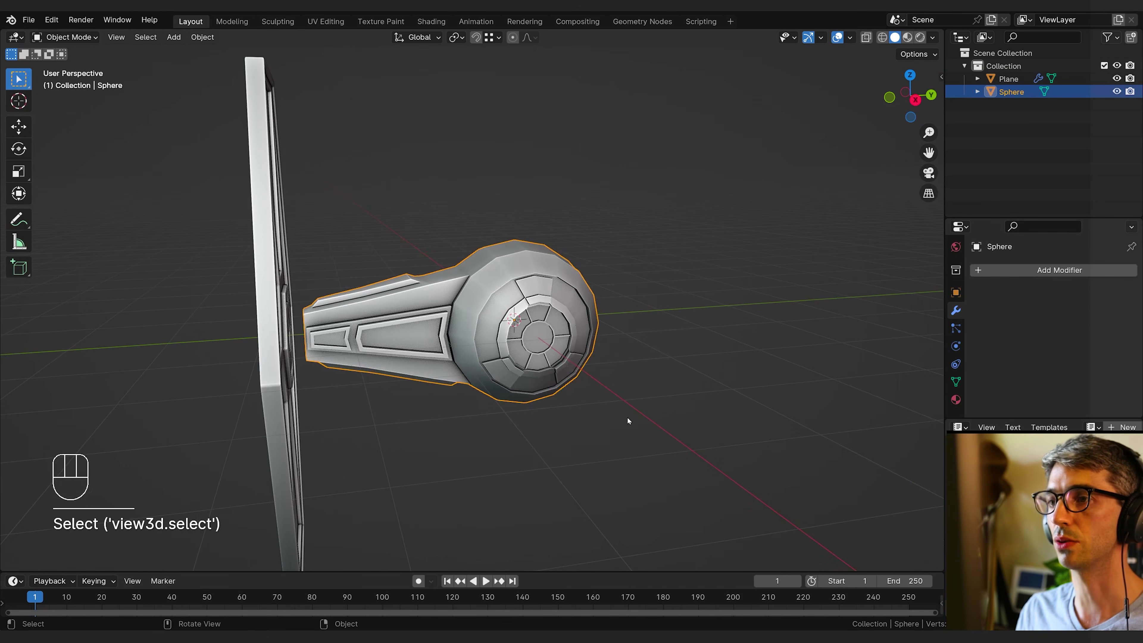
pyautogui.click(1054, 271)
pyautogui.write('be')
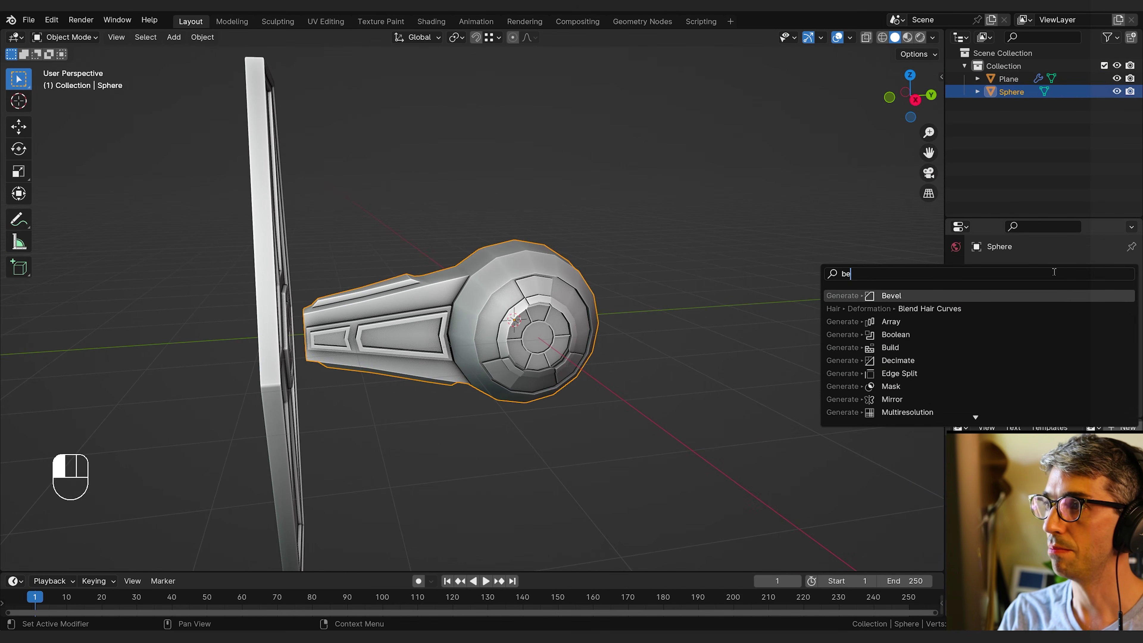
pyautogui.press('Return')
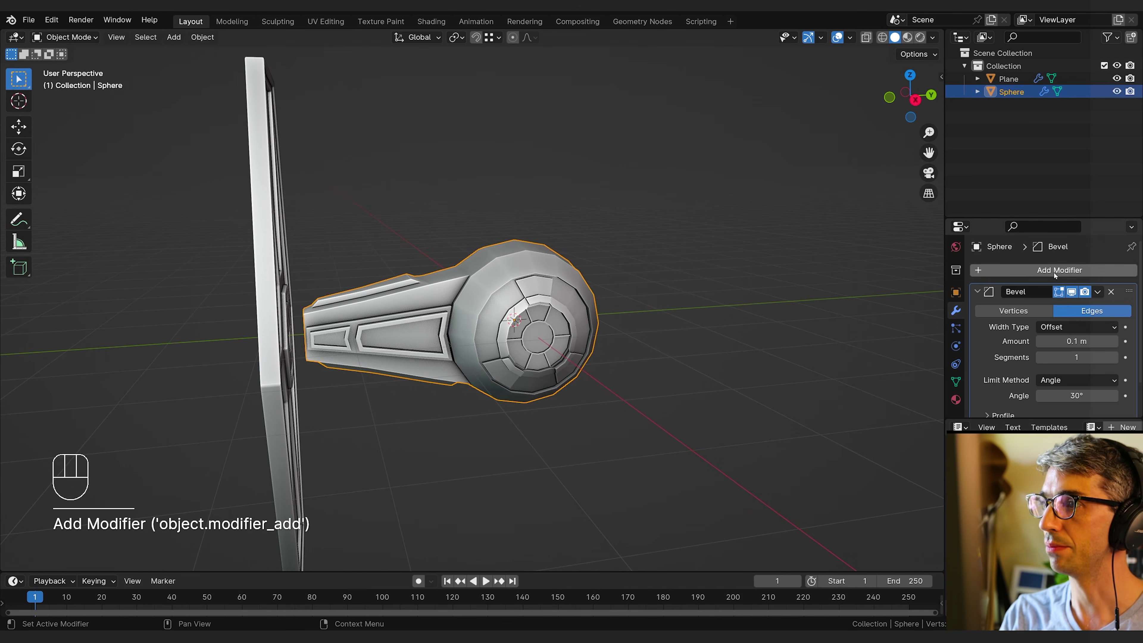
# Set the cockpit's Bevel modifier to Percent width at about 5.53% with 1 segment, and collapse its settings.
pyautogui.click(1114, 358)
pyautogui.moveTo(882, 375); pyautogui.dragTo(624, 380, button='middle')
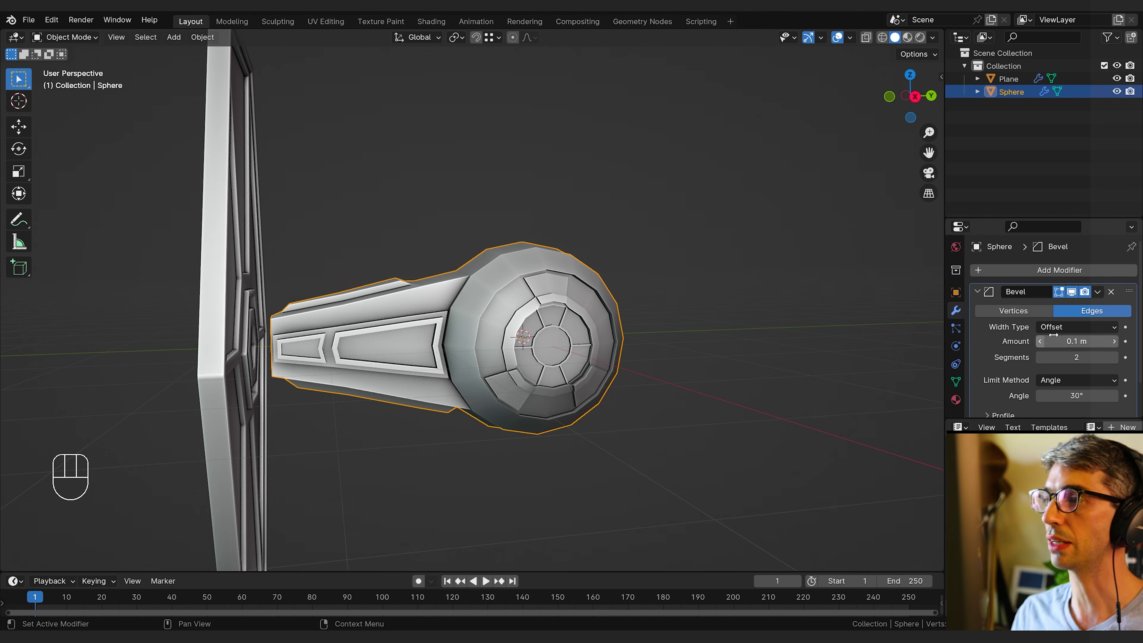
pyautogui.click(1063, 328)
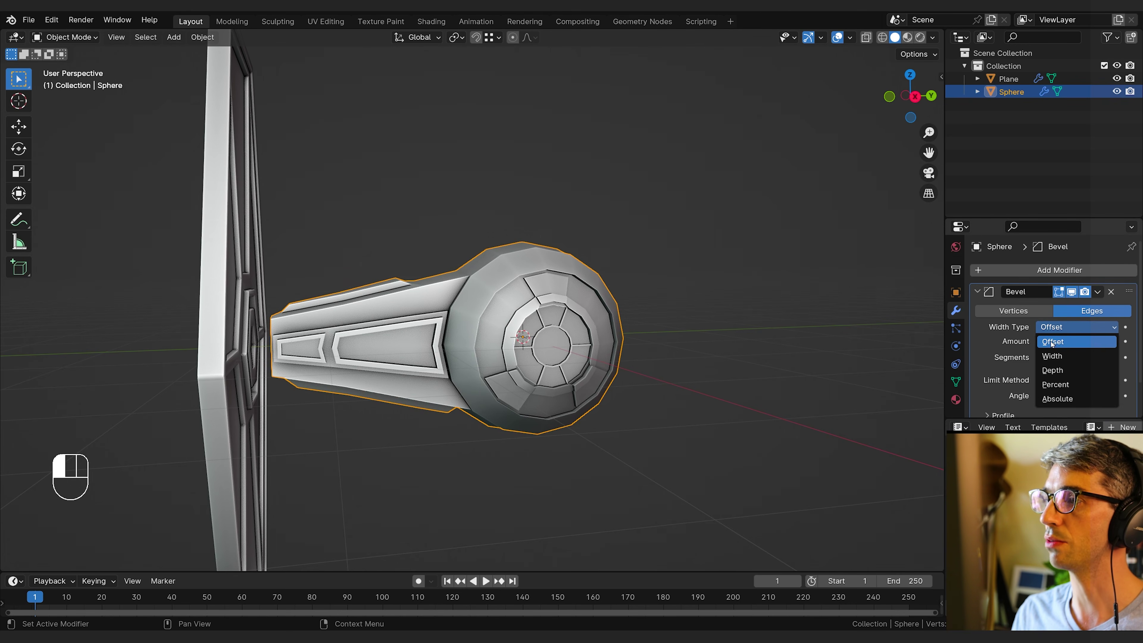
pyautogui.click(1053, 385)
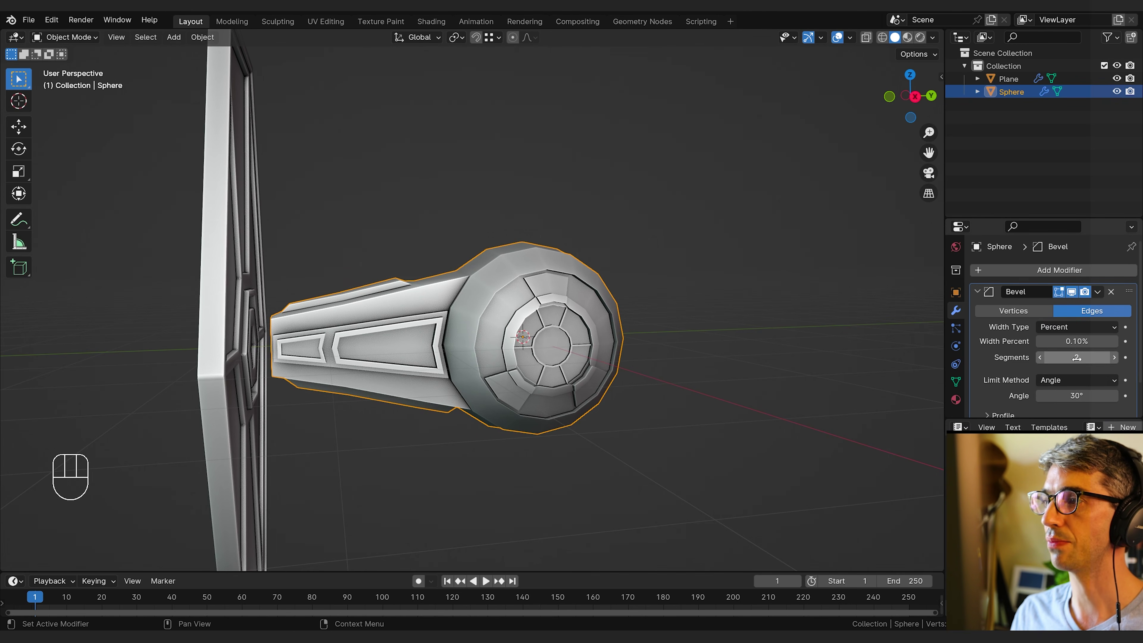
pyautogui.moveTo(1075, 341); pyautogui.dragTo(1064, 341)
pyautogui.click(1040, 357)
pyautogui.moveTo(688, 375)
pyautogui.mouseDown(button='middle')
pyautogui.moveTo(725, 365)
pyautogui.moveTo(685, 388)
pyautogui.mouseUp(button='middle')
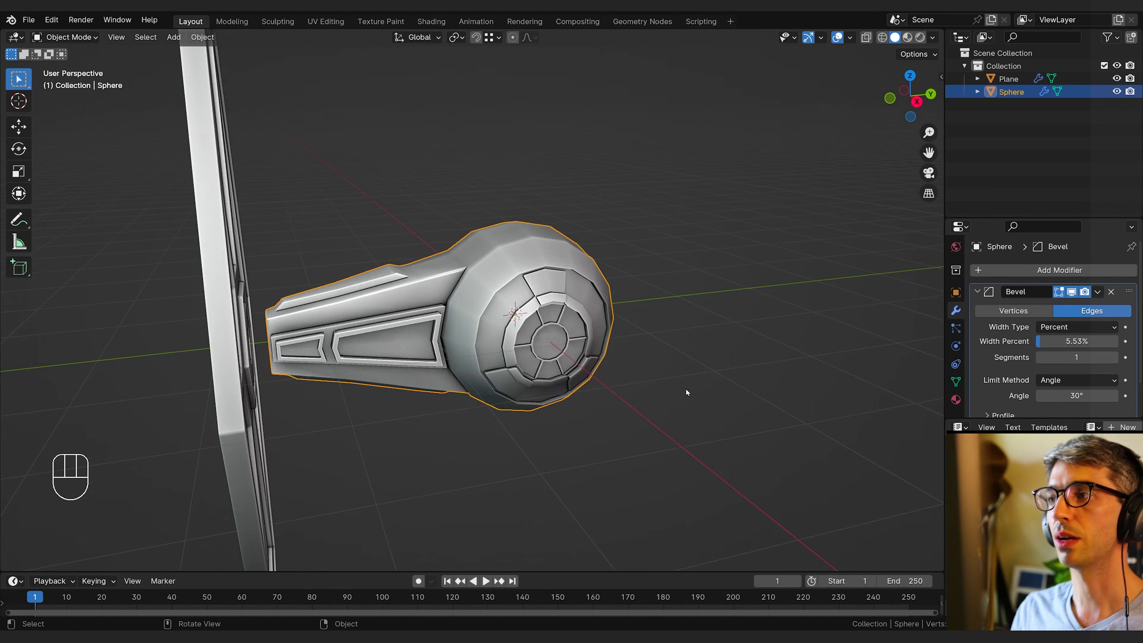
pyautogui.click(977, 291)
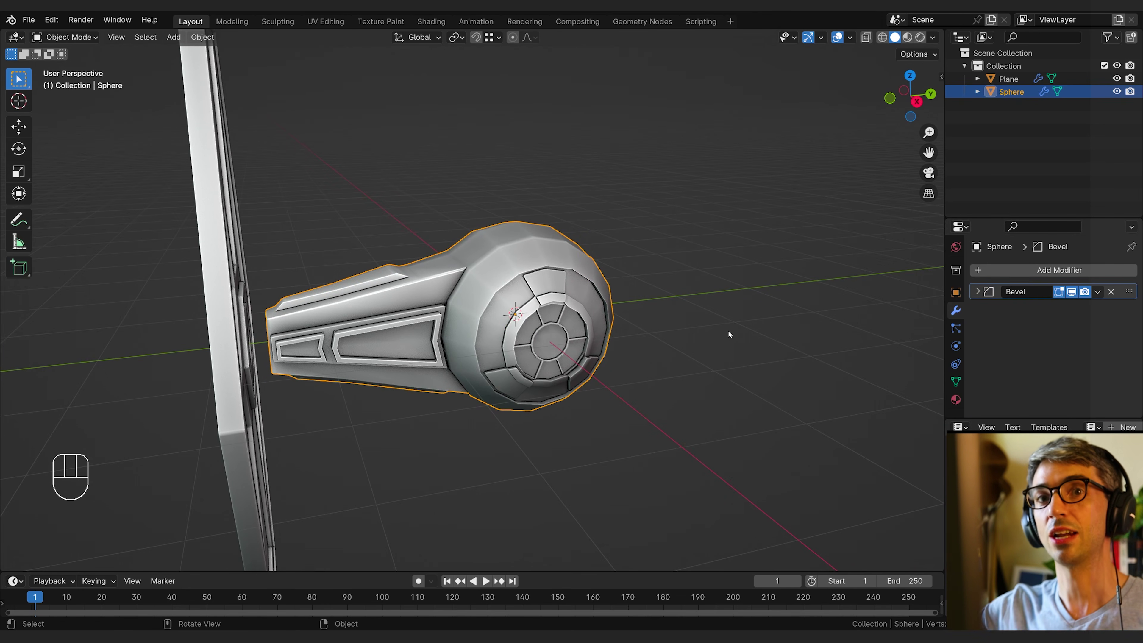
# Add a Subdivision Surface modifier to the cockpit object with viewport and render levels both set to 3.
pyautogui.click(1053, 273)
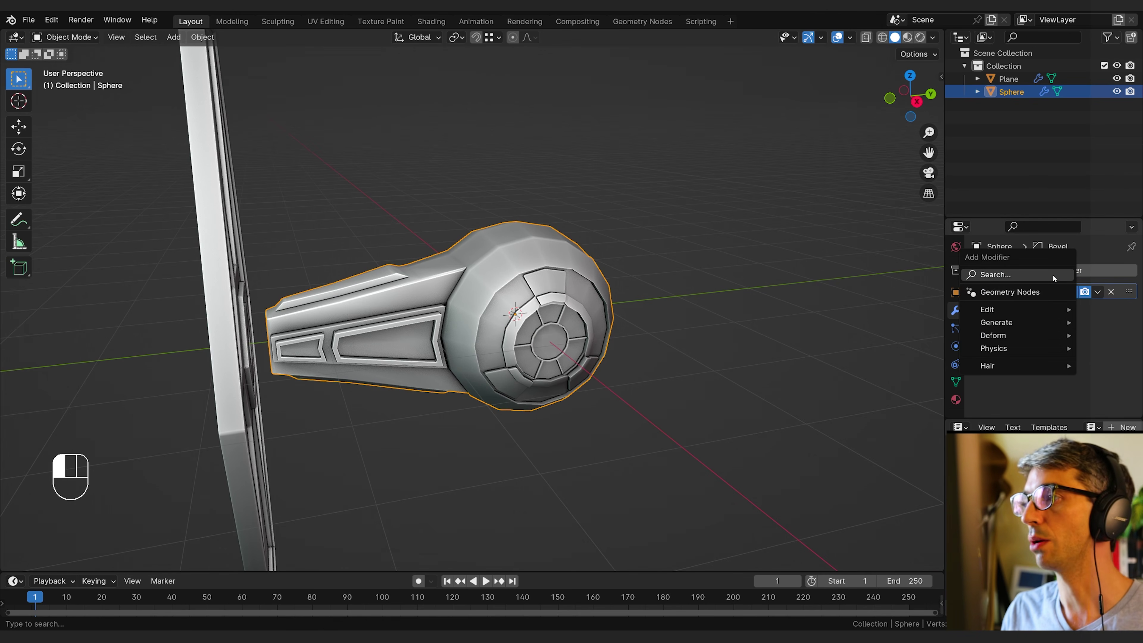
pyautogui.write('sub')
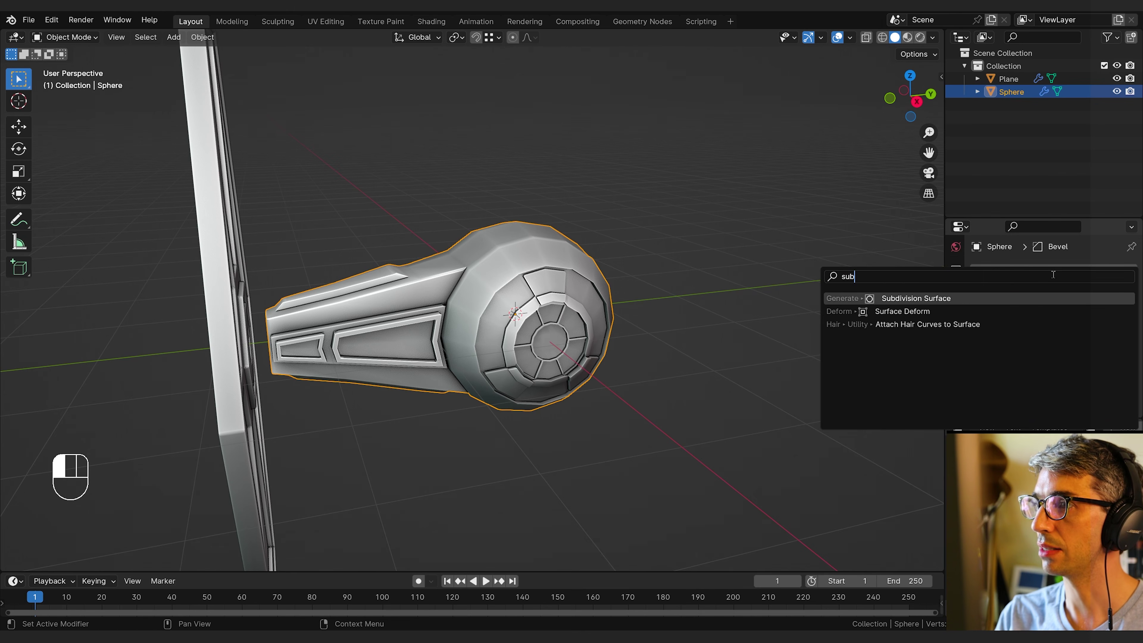
pyautogui.press('Return')
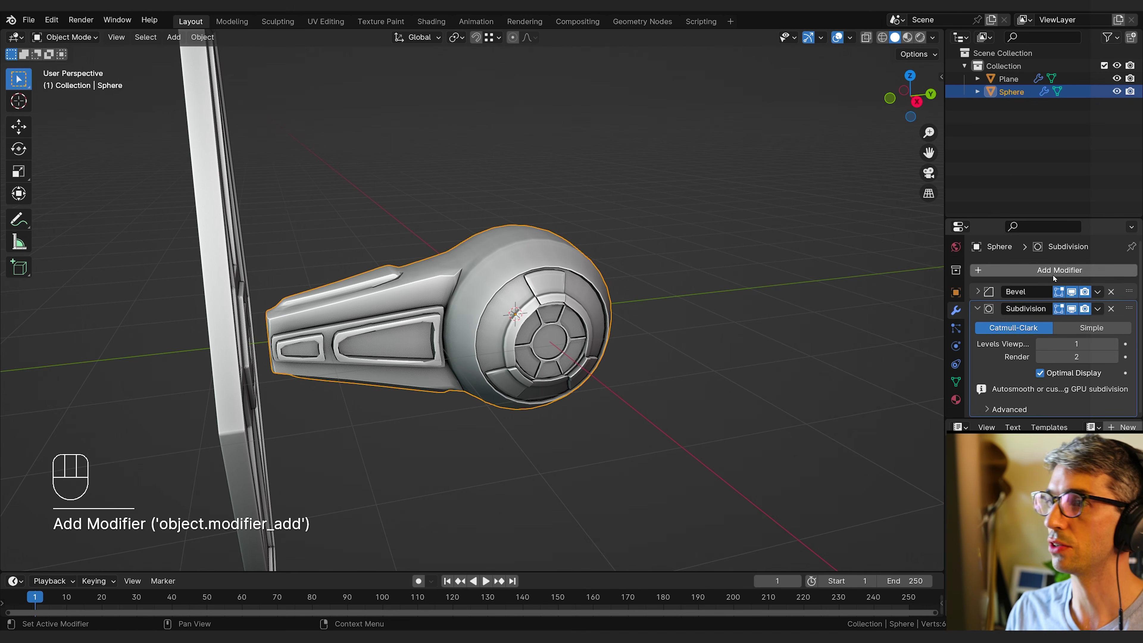
pyautogui.click(1113, 344)
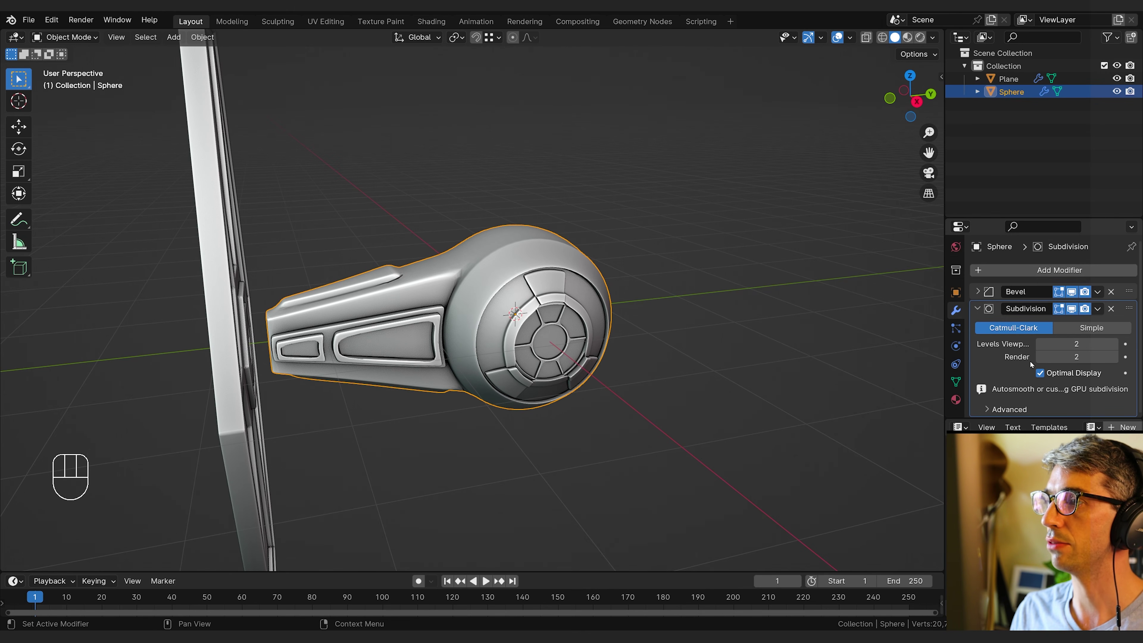
pyautogui.click(1114, 344)
pyautogui.click(1114, 356)
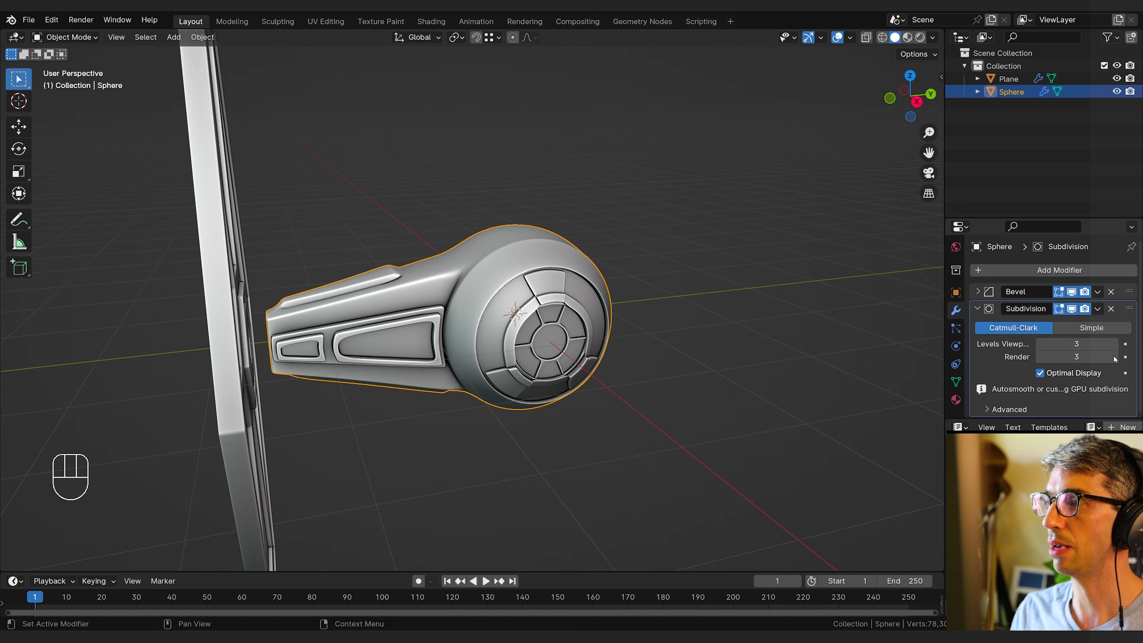
# Move the hexagonal wing about 0.246 m along the Y axis to meet the arm's end.
pyautogui.moveTo(620, 360); pyautogui.dragTo(465, 326, button='middle')
pyautogui.click(361, 343)
pyautogui.press('g')
pyautogui.press('y')
pyautogui.click(453, 359)
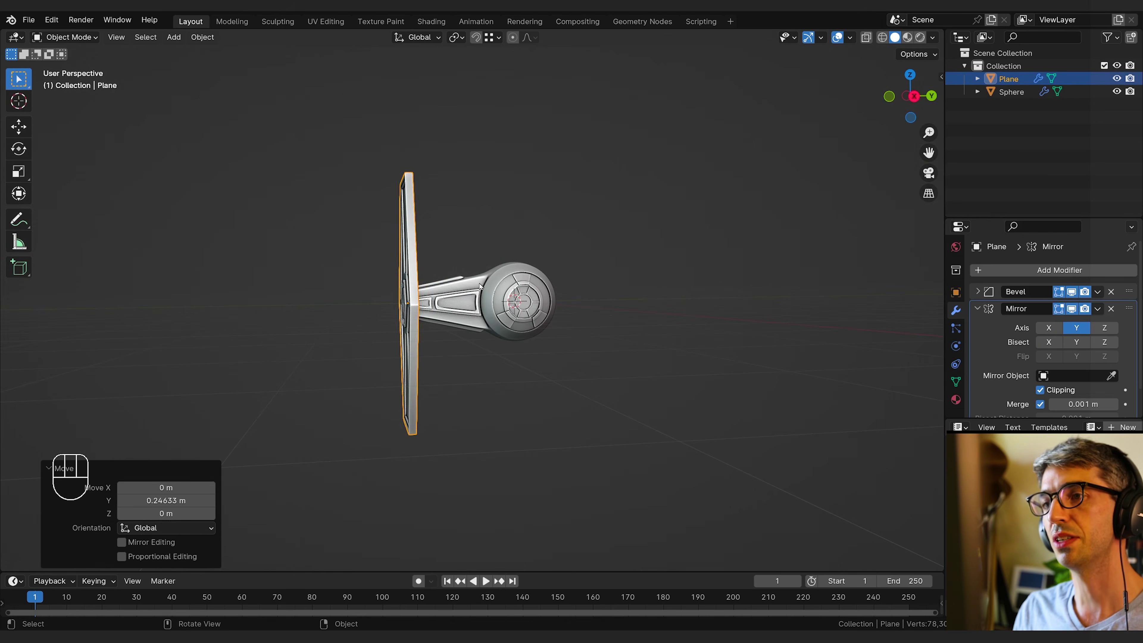
pyautogui.moveTo(729, 327); pyautogui.dragTo(535, 201, button='middle')
pyautogui.scroll(2, 584, 351)
# Add a Mirror modifier to the sphere cockpit object.
pyautogui.click(580, 339)
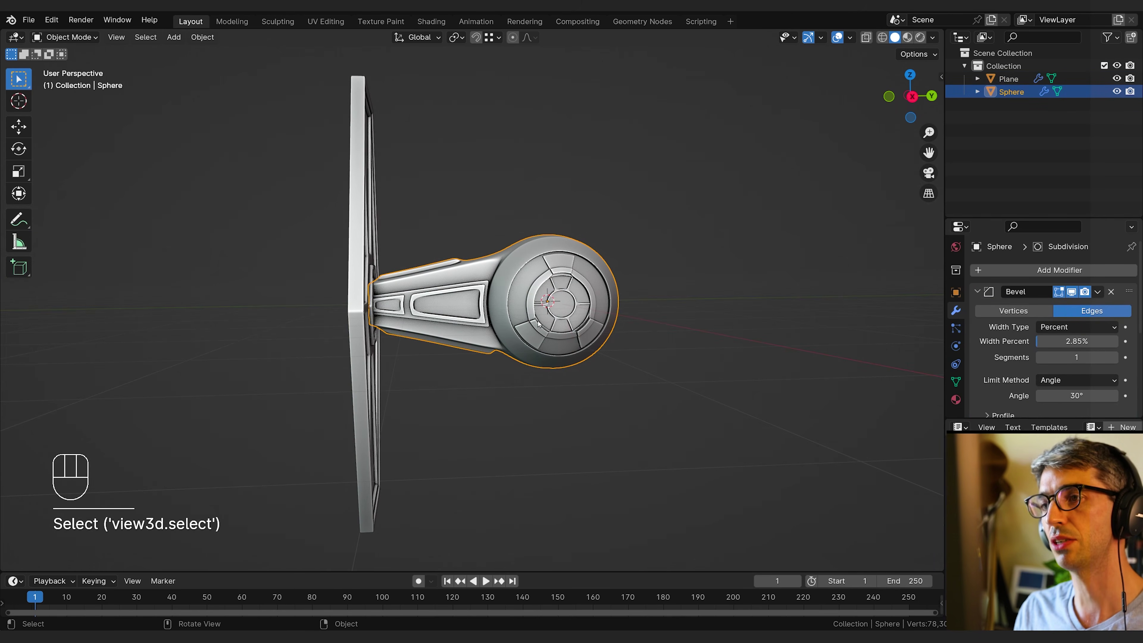
pyautogui.click(1018, 270)
pyautogui.click(1016, 269)
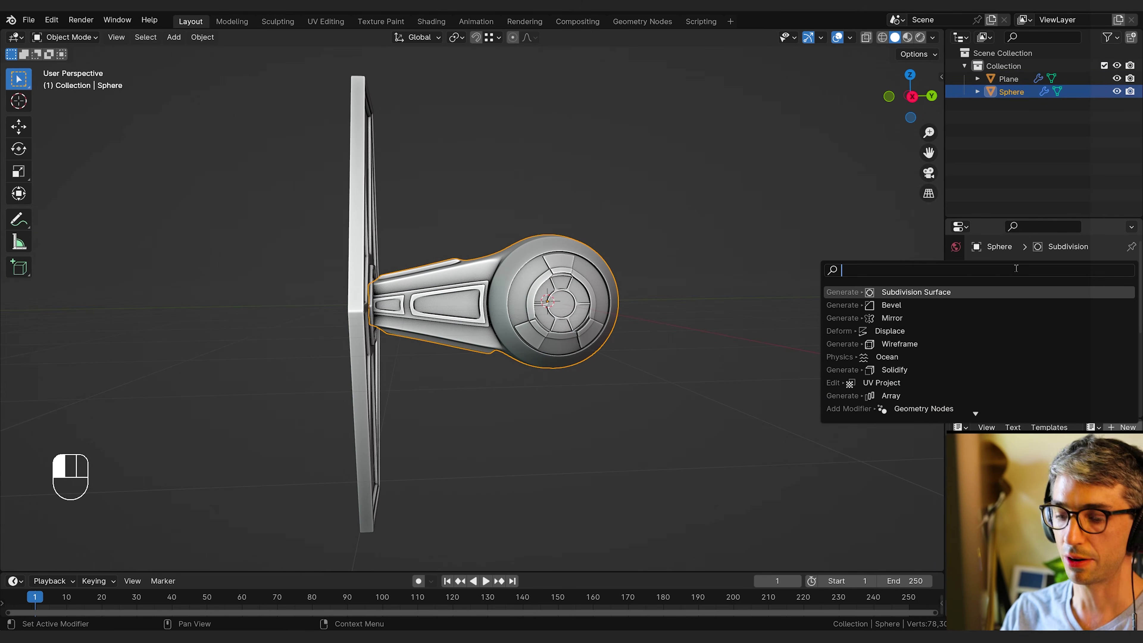
pyautogui.write('mirr')
pyautogui.press('Return')
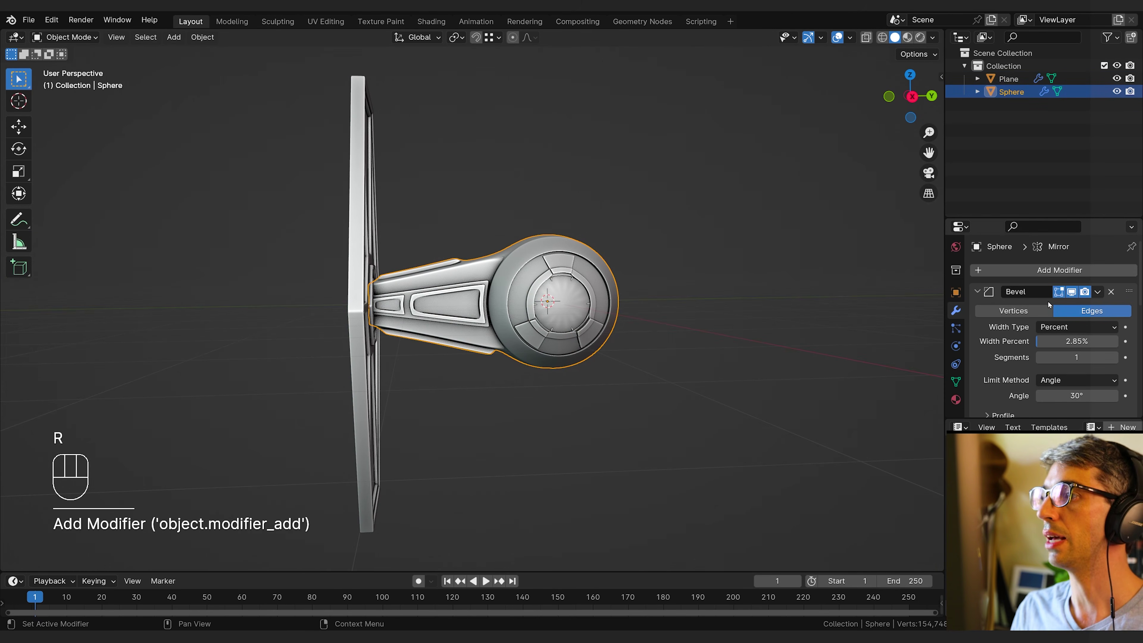
# Collapse the Bevel and Subdivision settings, then set the cockpit's Mirror modifier to the Y axis only with Clipping enabled.
pyautogui.click(989, 292)
pyautogui.hotkey('ctrl', '3')
pyautogui.click(972, 309)
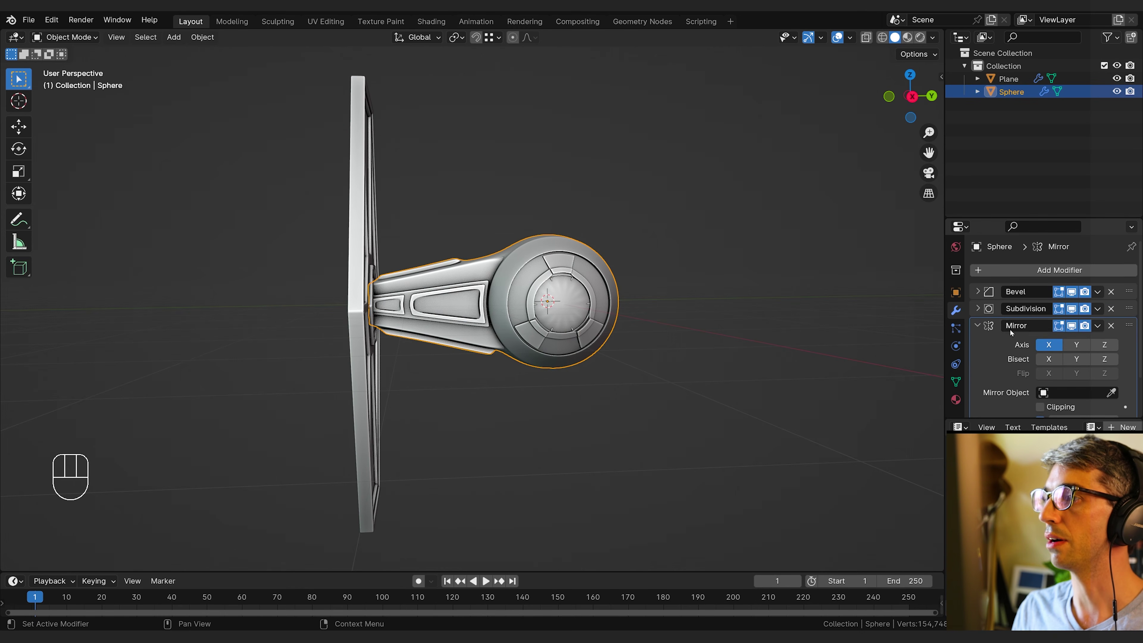
pyautogui.click(1063, 349)
pyautogui.click(1049, 345)
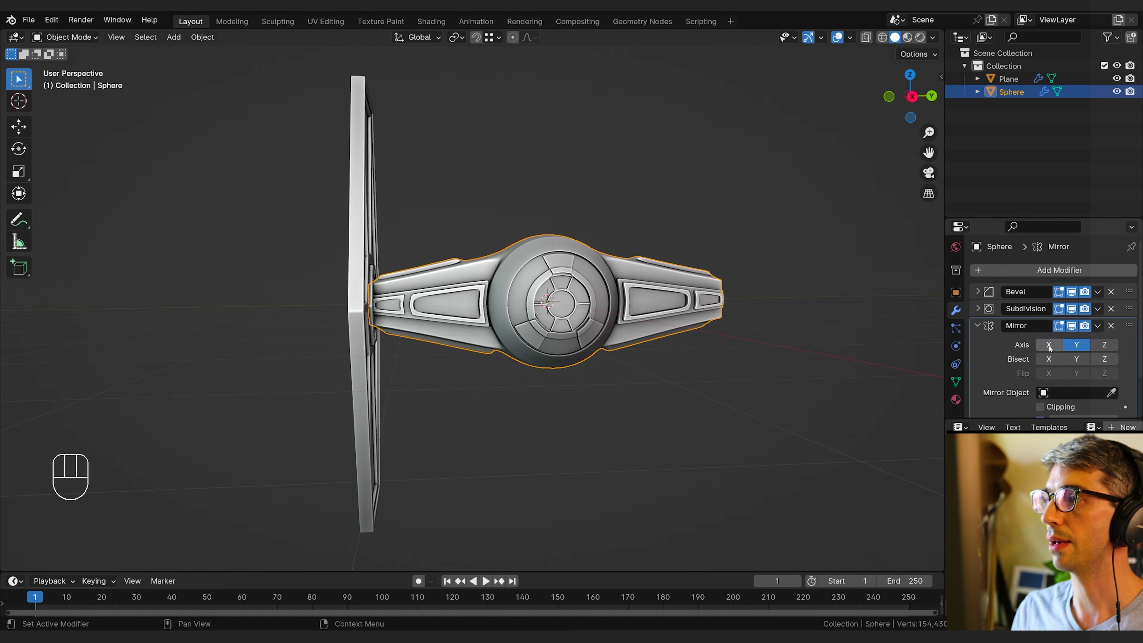
pyautogui.keyDown('shift'); pyautogui.moveTo(778, 325); pyautogui.dragTo(720, 354, button='middle'); pyautogui.keyUp('shift')
pyautogui.scroll(-3, 1053, 342)
pyautogui.click(1040, 361)
pyautogui.moveTo(652, 370)
pyautogui.mouseDown(button='middle')
pyautogui.moveTo(682, 372)
pyautogui.moveTo(662, 369)
pyautogui.mouseUp(button='middle')
# Duplicate the hexagonal wing along the Y axis and place the copy at the end of the opposite arm.
pyautogui.click(354, 289)
pyautogui.moveTo(347, 295); pyautogui.dragTo(368, 327, button='middle')
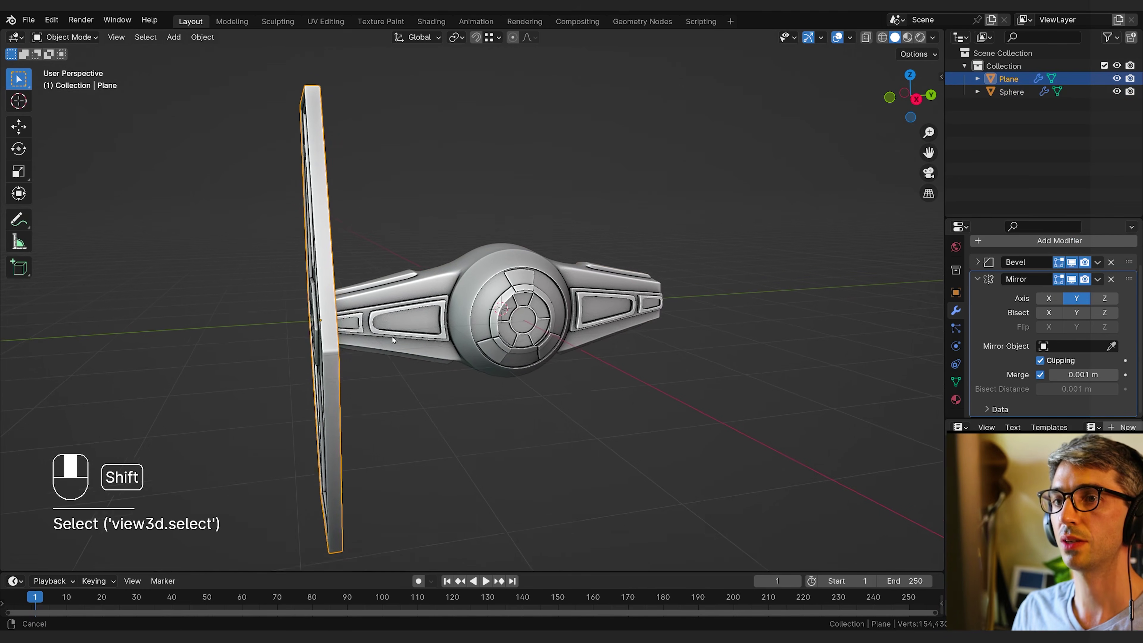
pyautogui.hotkey('shift', 'd')
pyautogui.press('y')
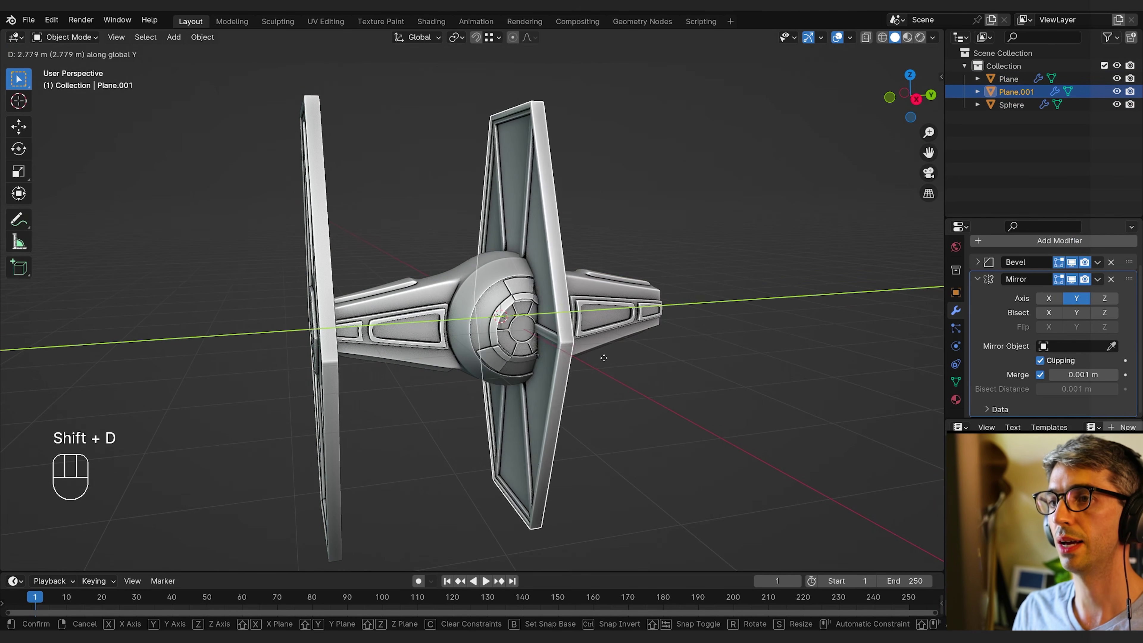
pyautogui.click(776, 384)
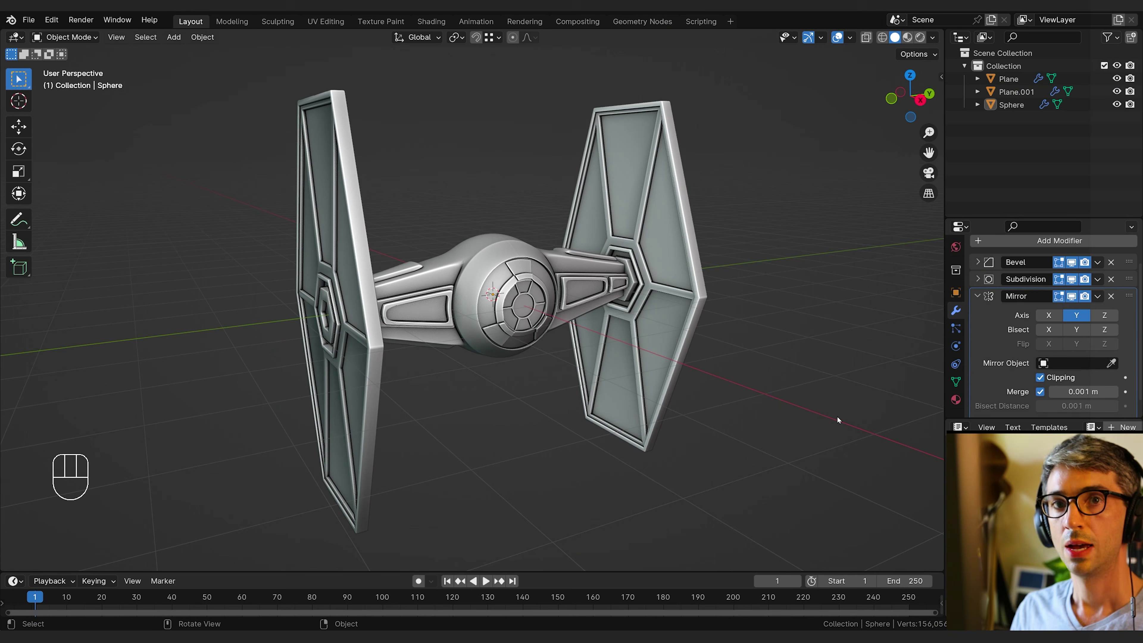